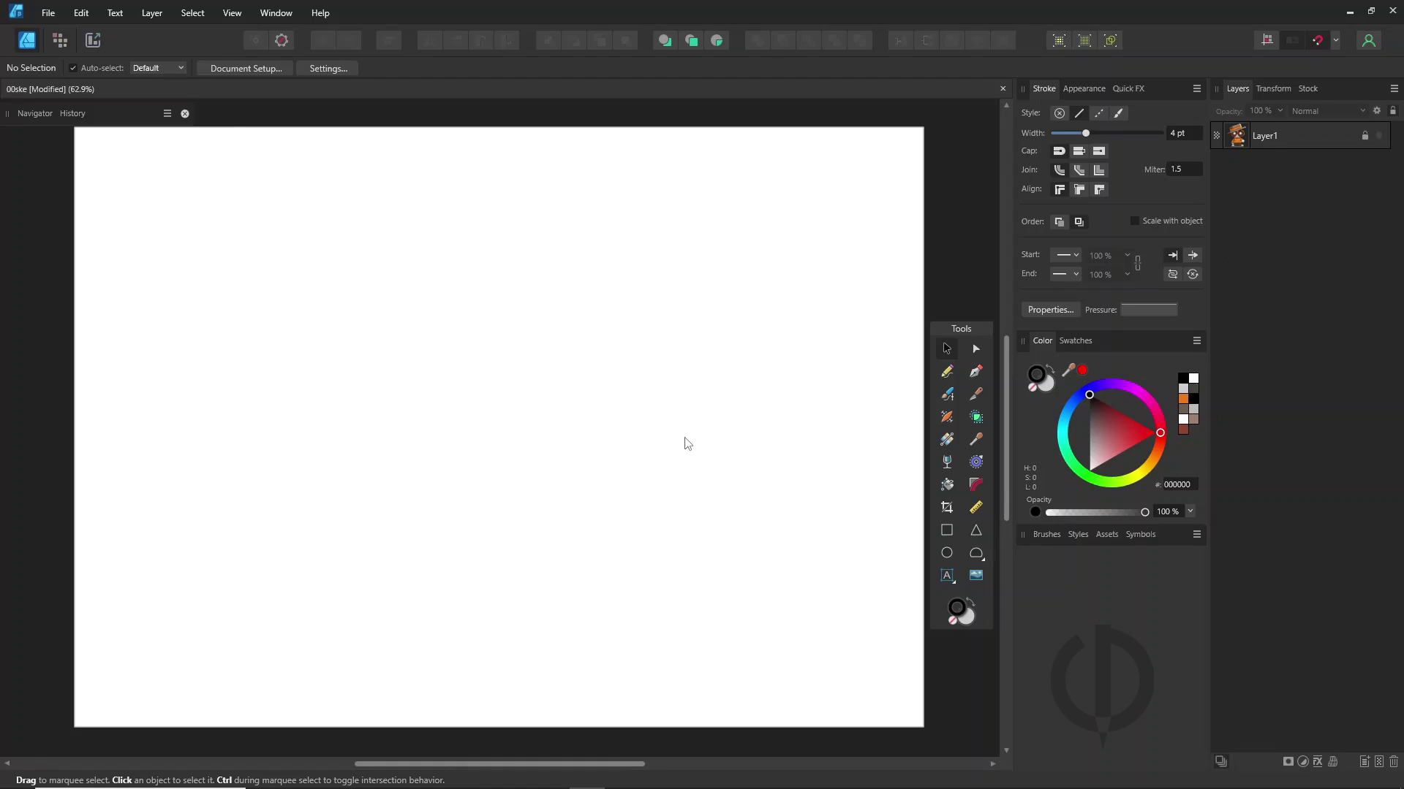
# - Make Layer1 with the reference character visible and add a new layer above it
pyautogui.click(1379, 137)
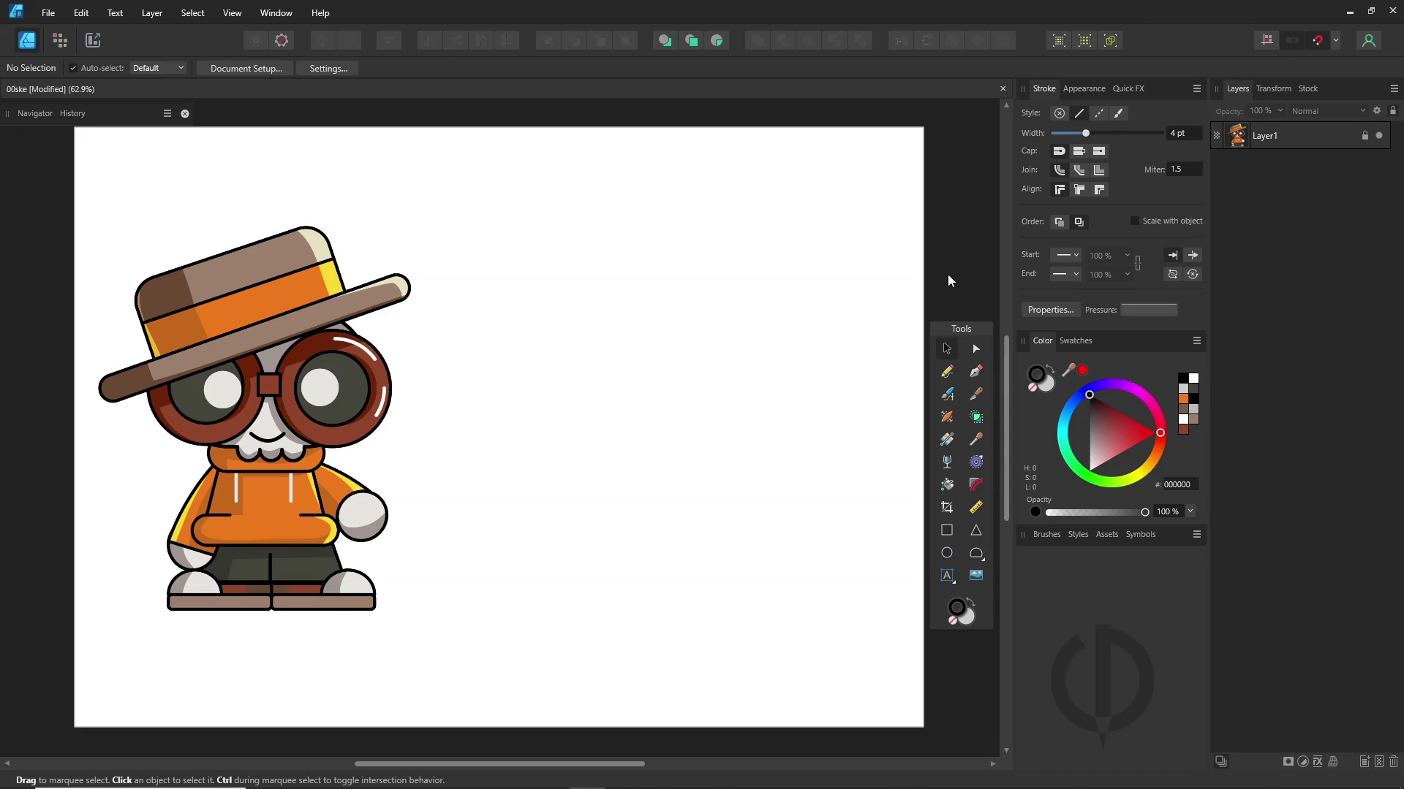
pyautogui.click(1362, 763)
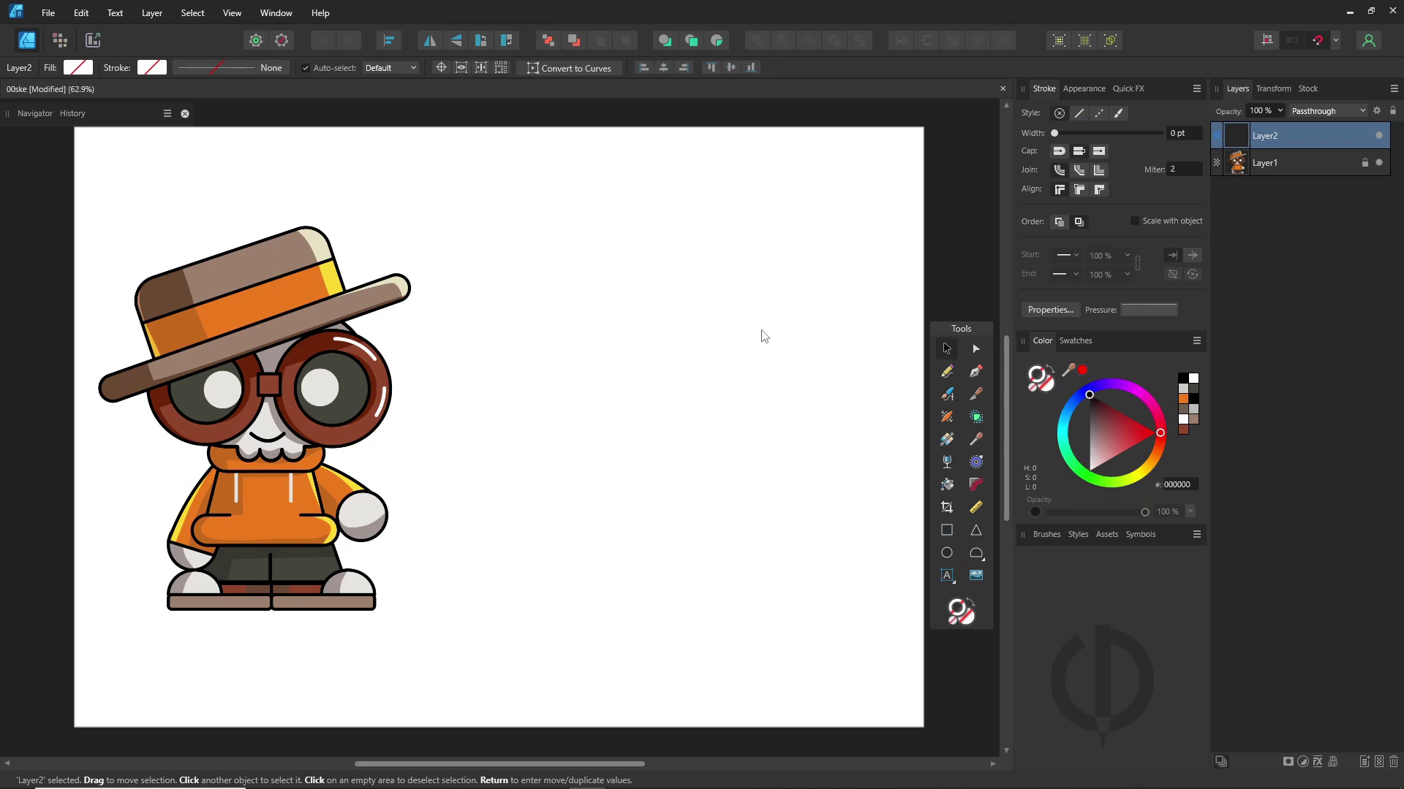
# - Draw a rounded rectangle for the skull beside the reference character and round its corners to 50%
pyautogui.click(981, 560)
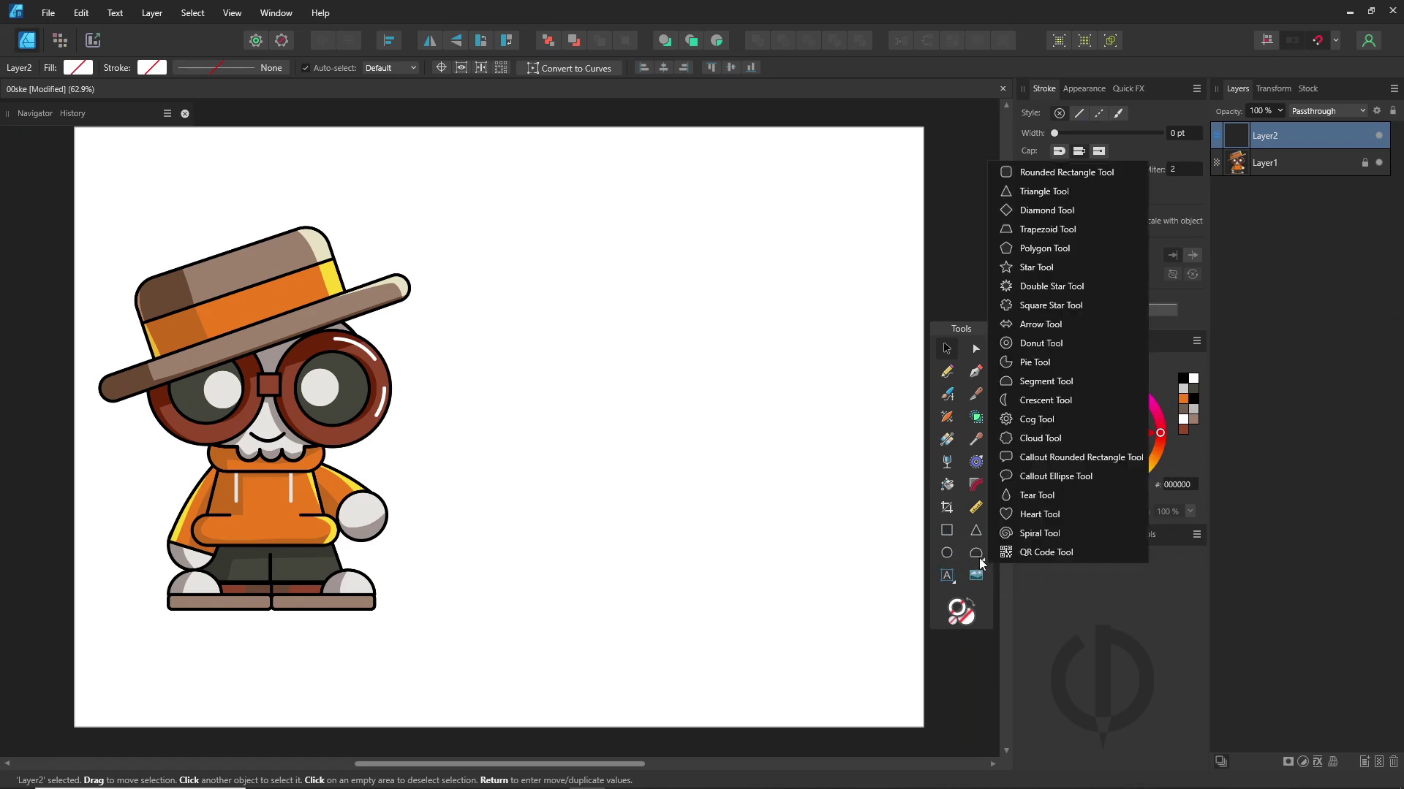
pyautogui.click(1050, 172)
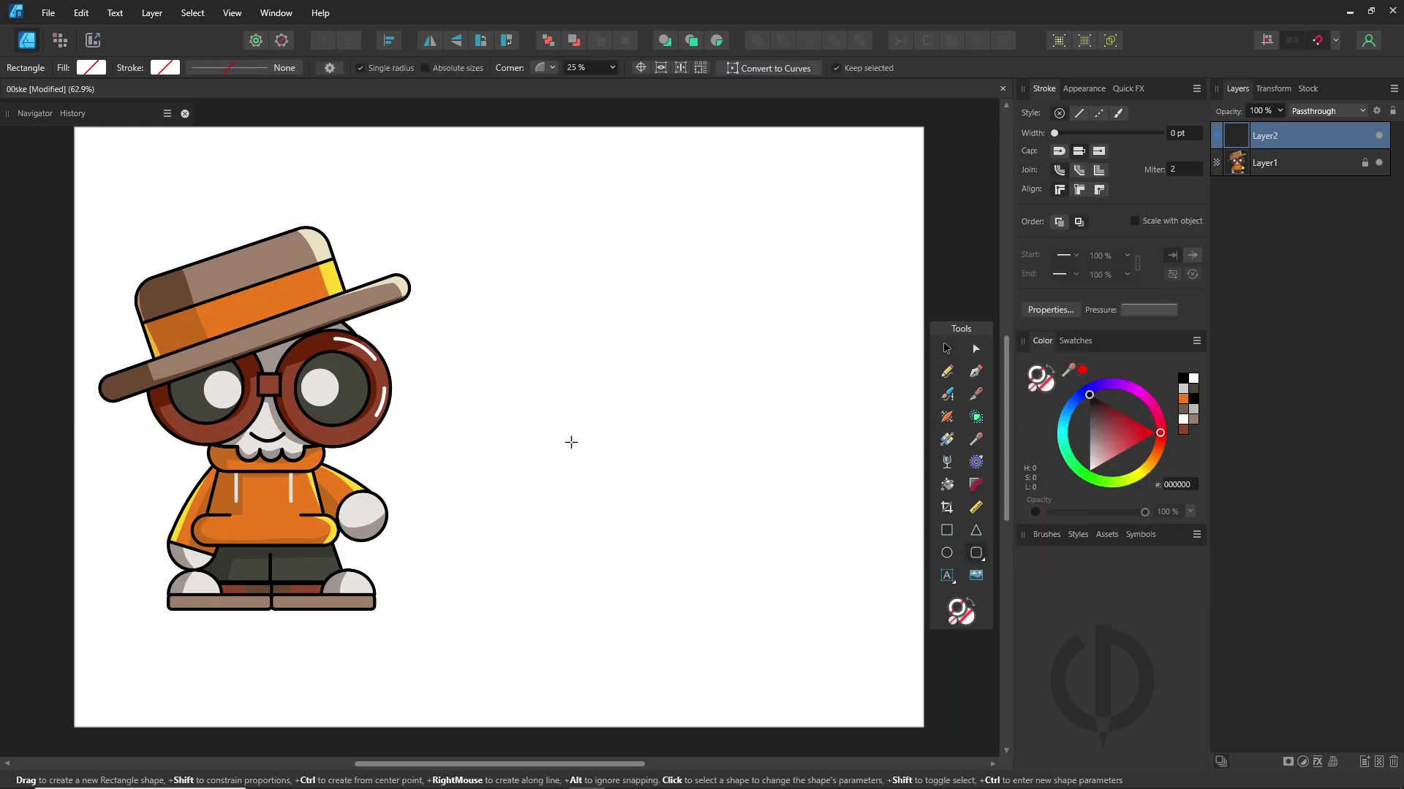
pyautogui.moveTo(571, 443); pyautogui.dragTo(804, 294)
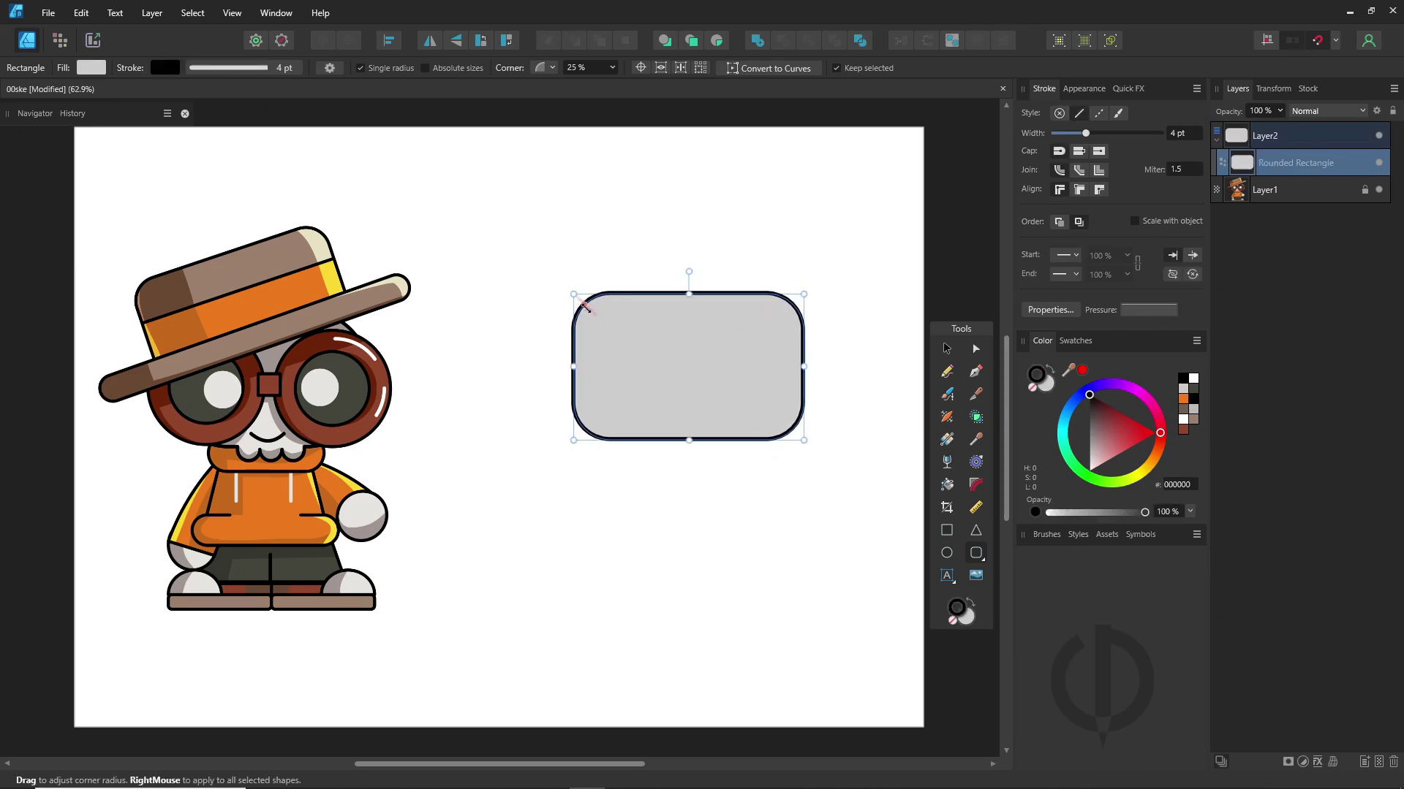
pyautogui.moveTo(585, 305); pyautogui.dragTo(691, 279)
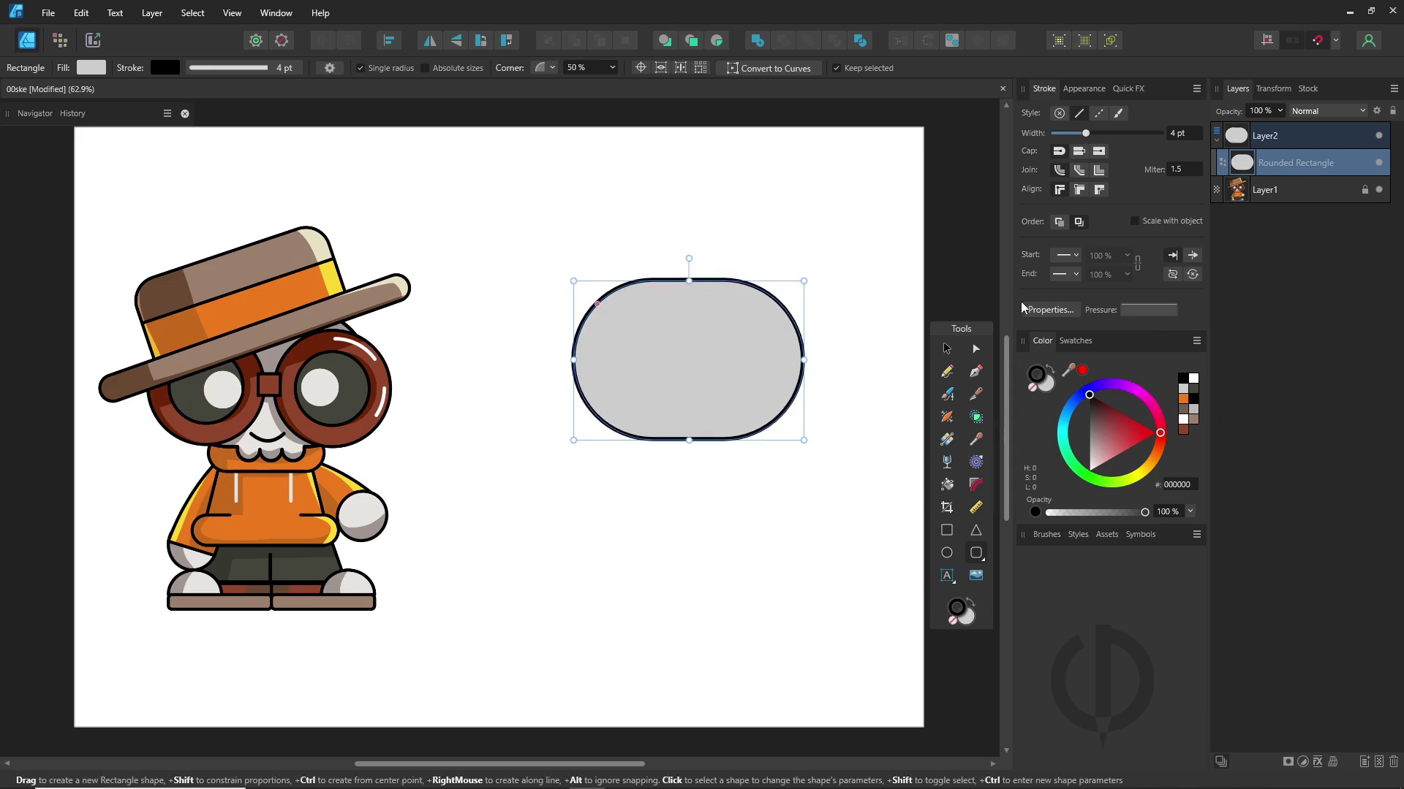
# - Reposition the skull rounded rectangle slightly and narrow it to a more compact head shape
pyautogui.click(947, 351)
pyautogui.moveTo(728, 363); pyautogui.dragTo(722, 370)
pyautogui.moveTo(798, 288); pyautogui.dragTo(778, 295)
pyautogui.moveTo(775, 371); pyautogui.dragTo(762, 373)
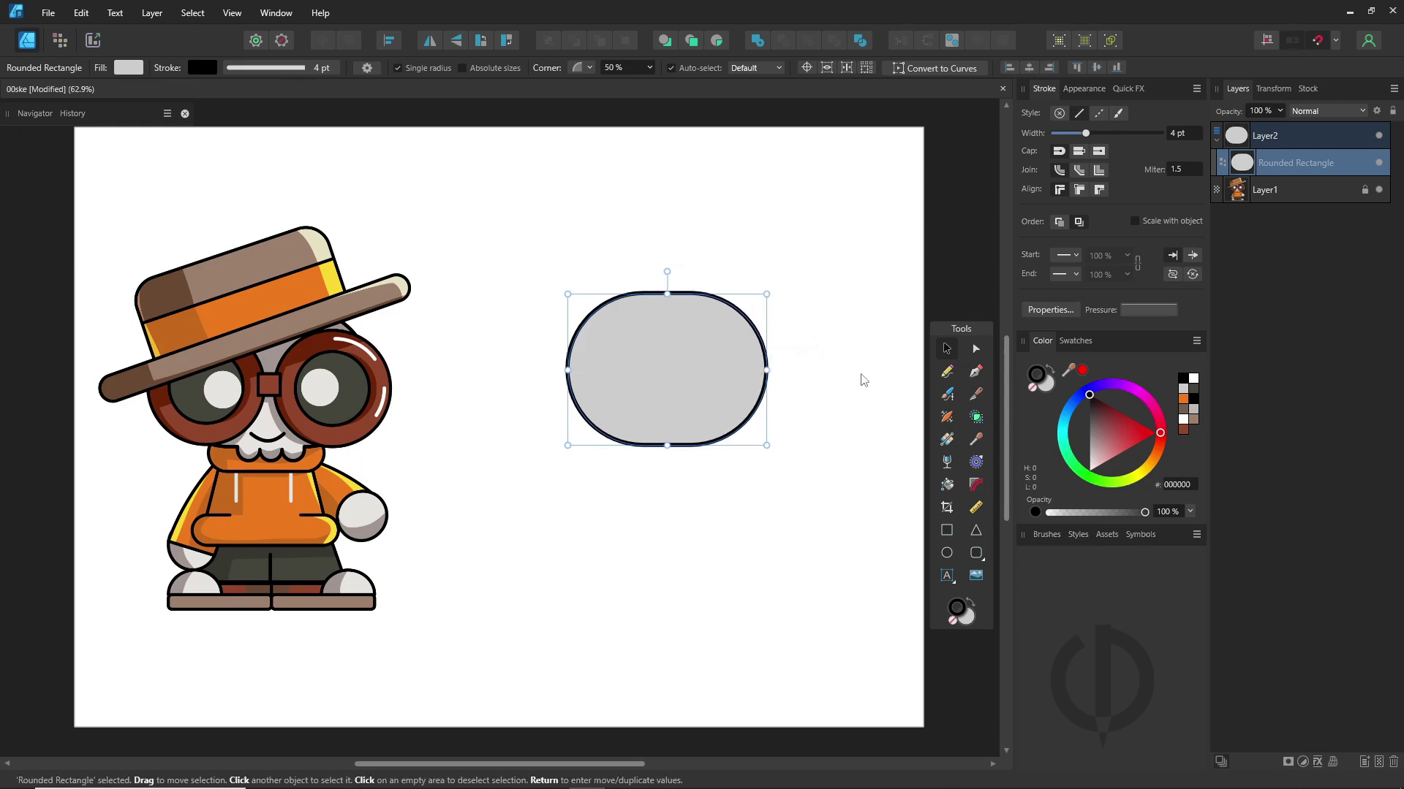
pyautogui.click(862, 382)
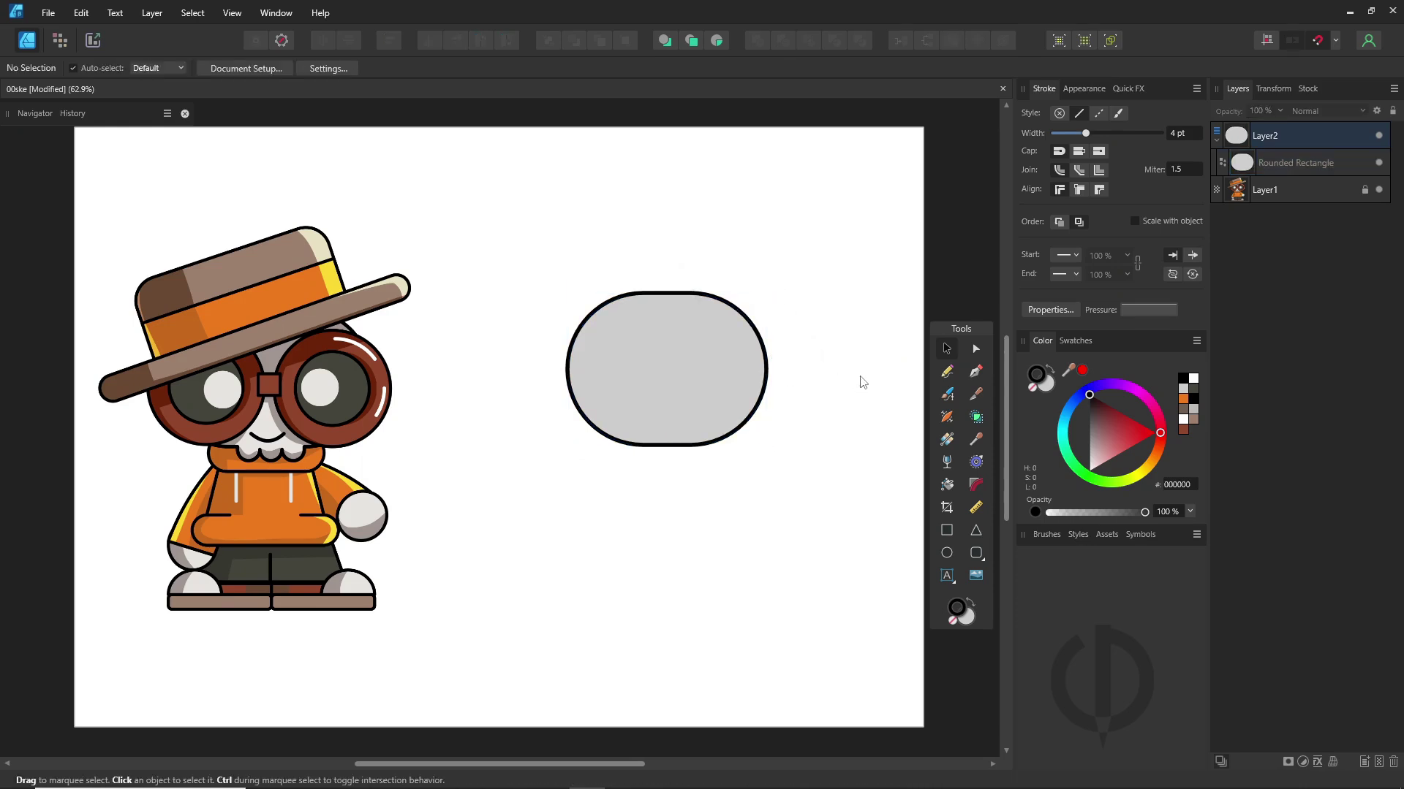
# - Draw a narrow upright rounded rectangle with 50% corners as a tooth across the skull's lower edge
pyautogui.click(972, 553)
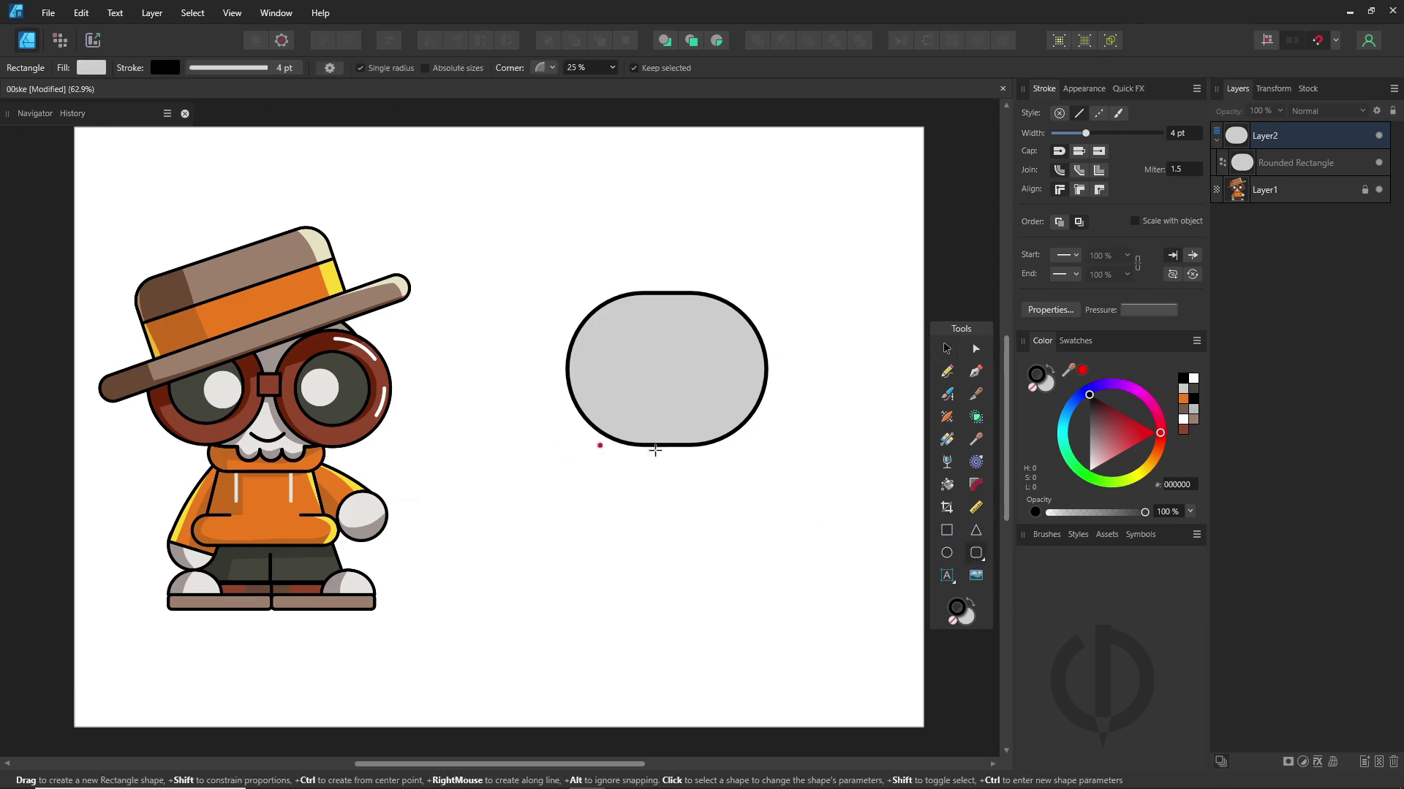
pyautogui.moveTo(658, 462); pyautogui.dragTo(675, 435)
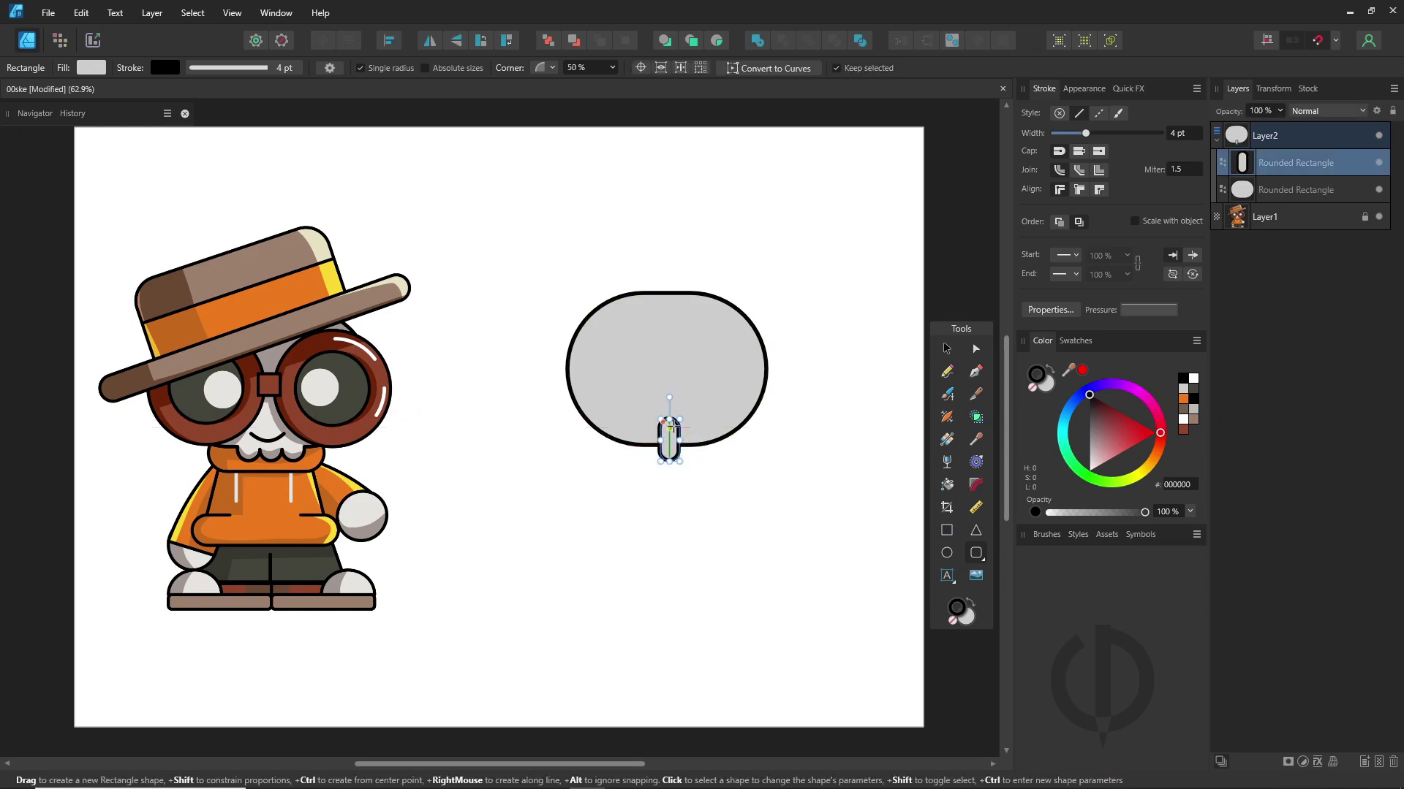
pyautogui.scroll(3, 671, 427)
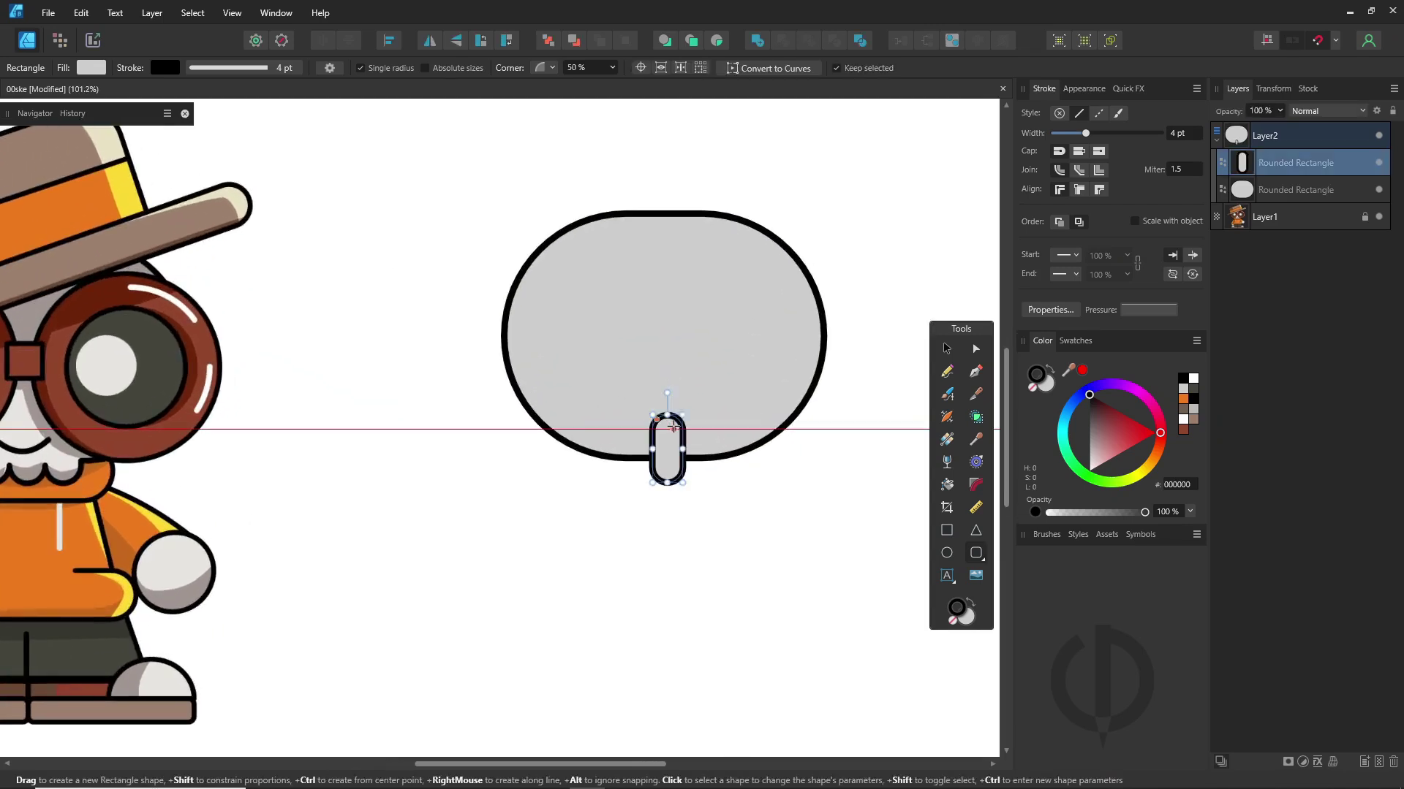
# - Duplicate the tooth to make a row of three adjacent teeth and center the row under the skull
pyautogui.click(946, 348)
pyautogui.keyDown('ctrl'); pyautogui.moveTo(670, 449); pyautogui.dragTo(622, 457); pyautogui.keyUp('ctrl')
pyautogui.moveTo(557, 523); pyautogui.dragTo(718, 386)
pyautogui.moveTo(630, 468); pyautogui.dragTo(659, 455)
pyautogui.scroll(-2, 605, 501)
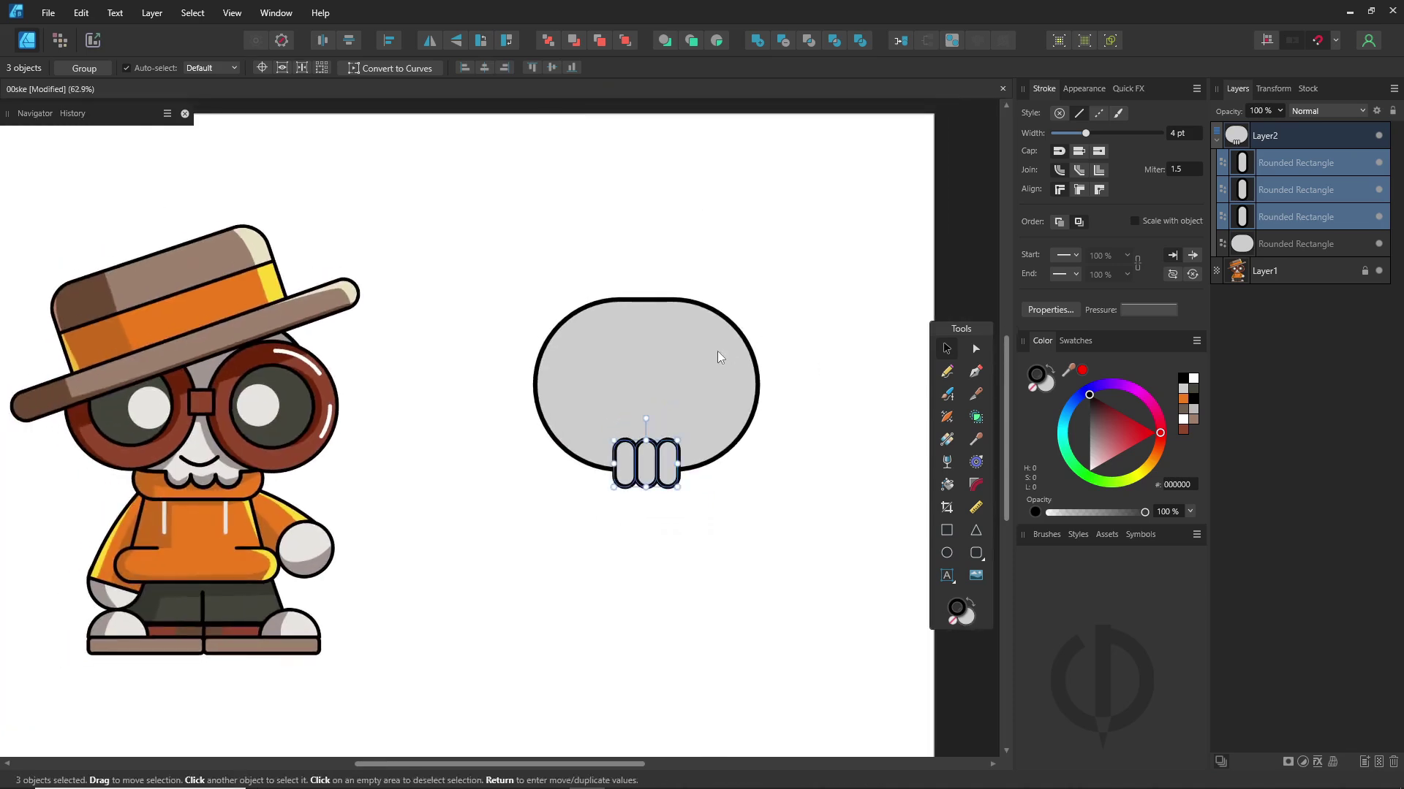
pyautogui.scroll(-1, 717, 357)
pyautogui.click(843, 394)
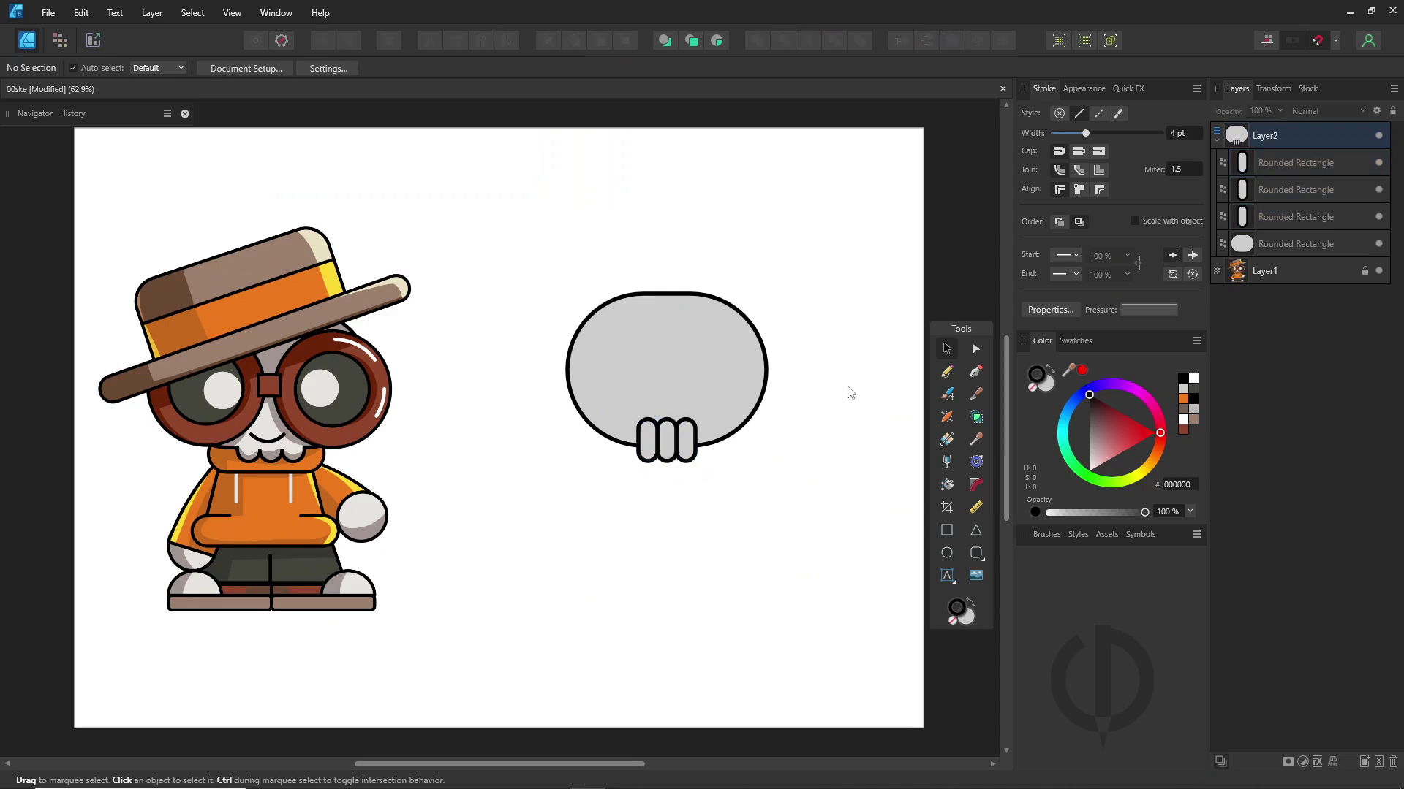
# - Try merging the skull and its three teeth with the Add boolean operation, and undo it
pyautogui.moveTo(528, 488); pyautogui.dragTo(827, 231)
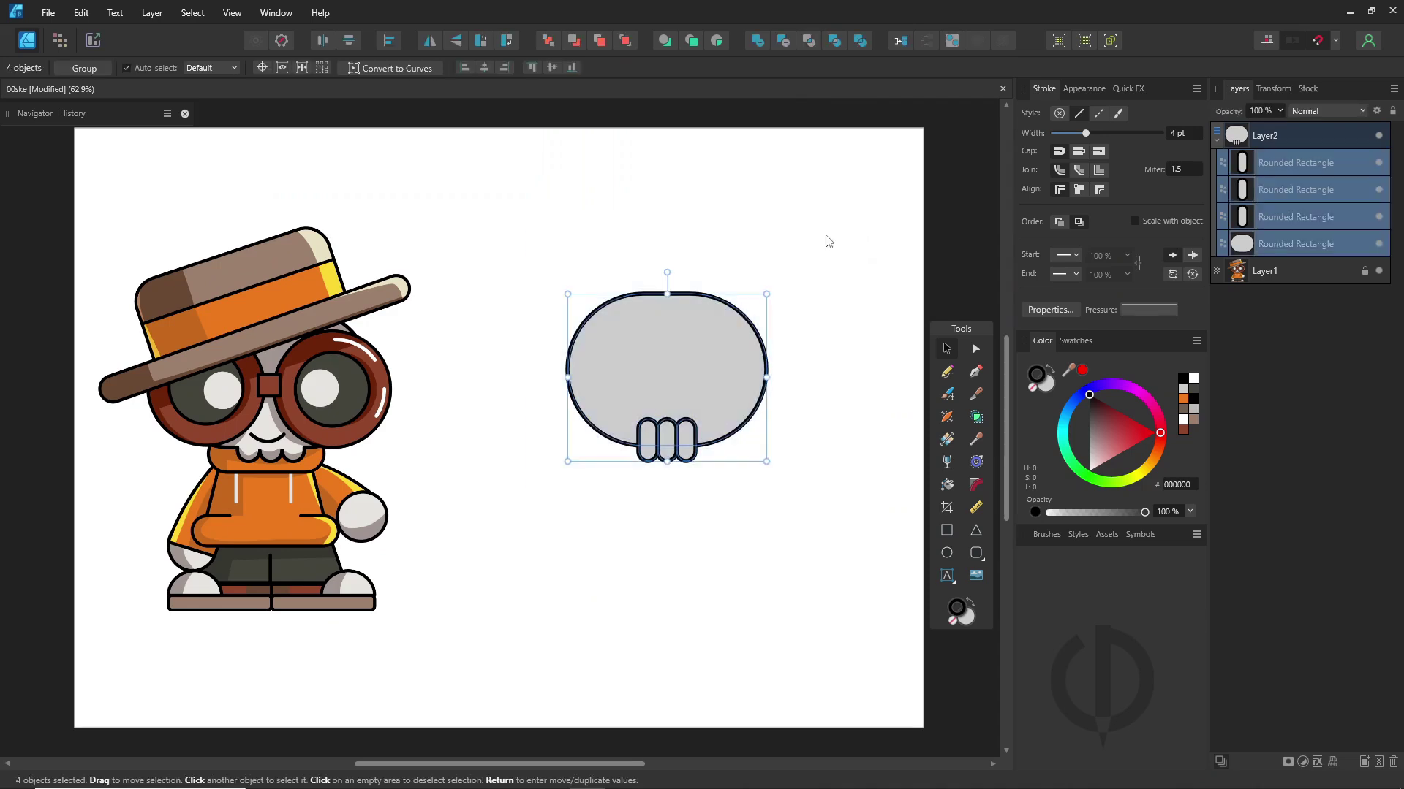
pyautogui.click(757, 40)
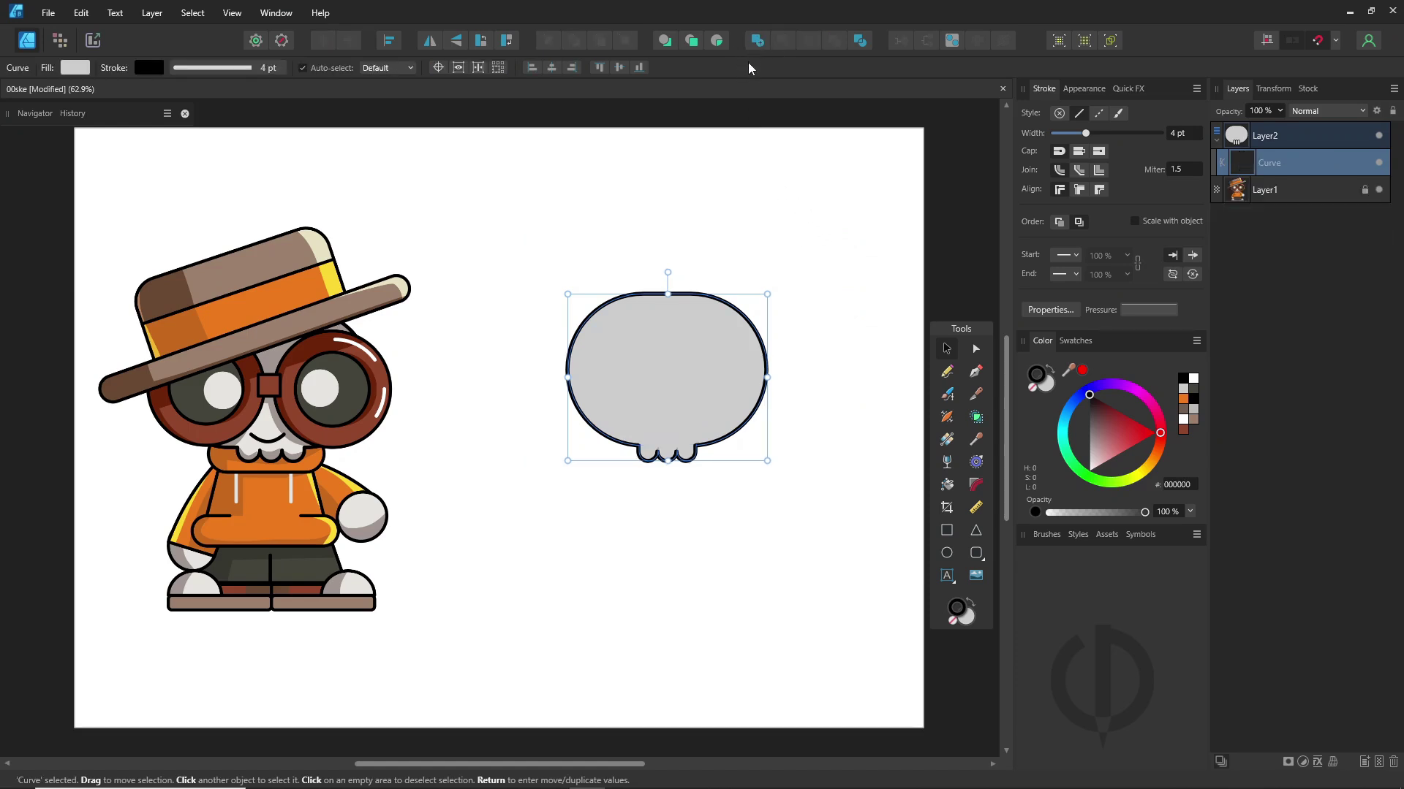
pyautogui.click(722, 230)
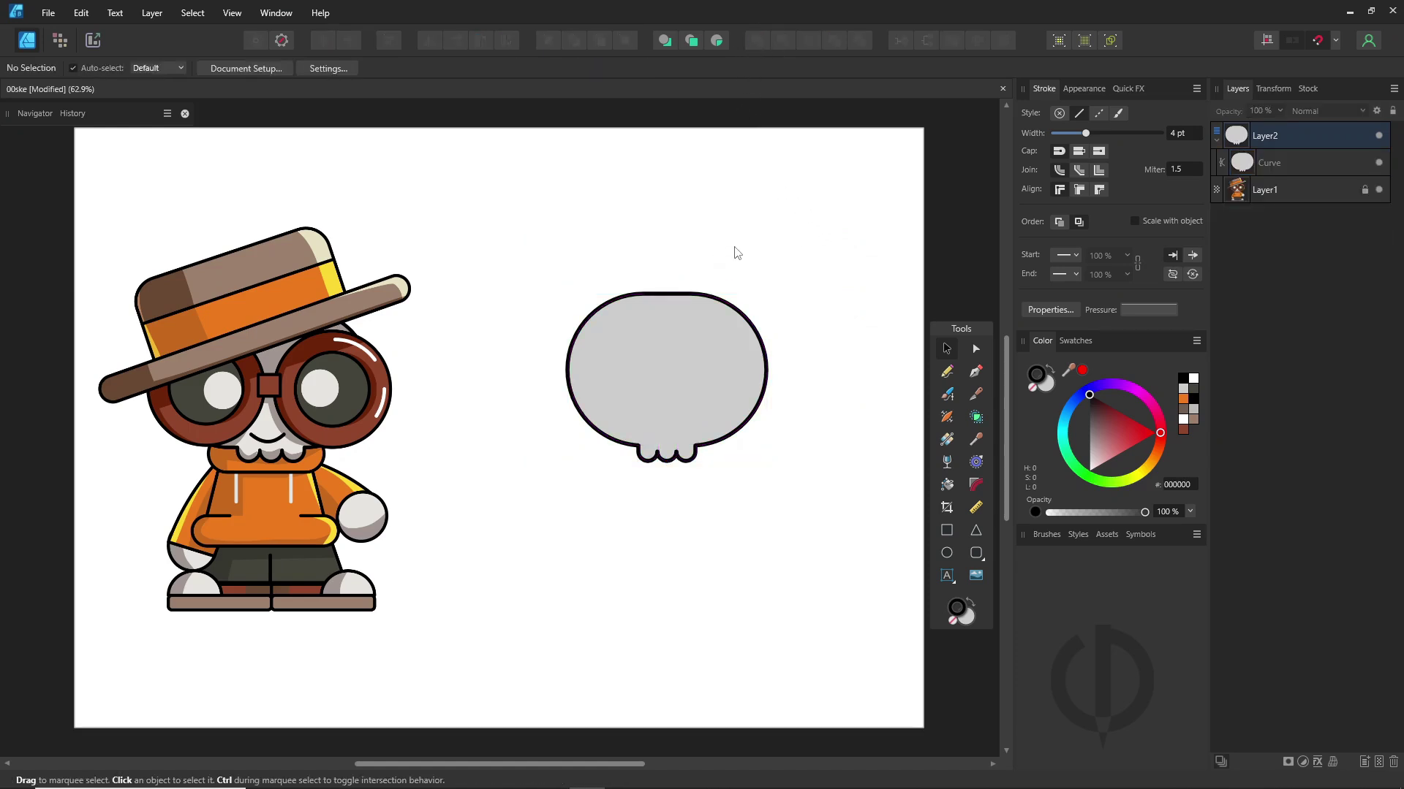
pyautogui.hotkey('ctrl', 'z')
pyautogui.hotkey('ctrl', 'z')
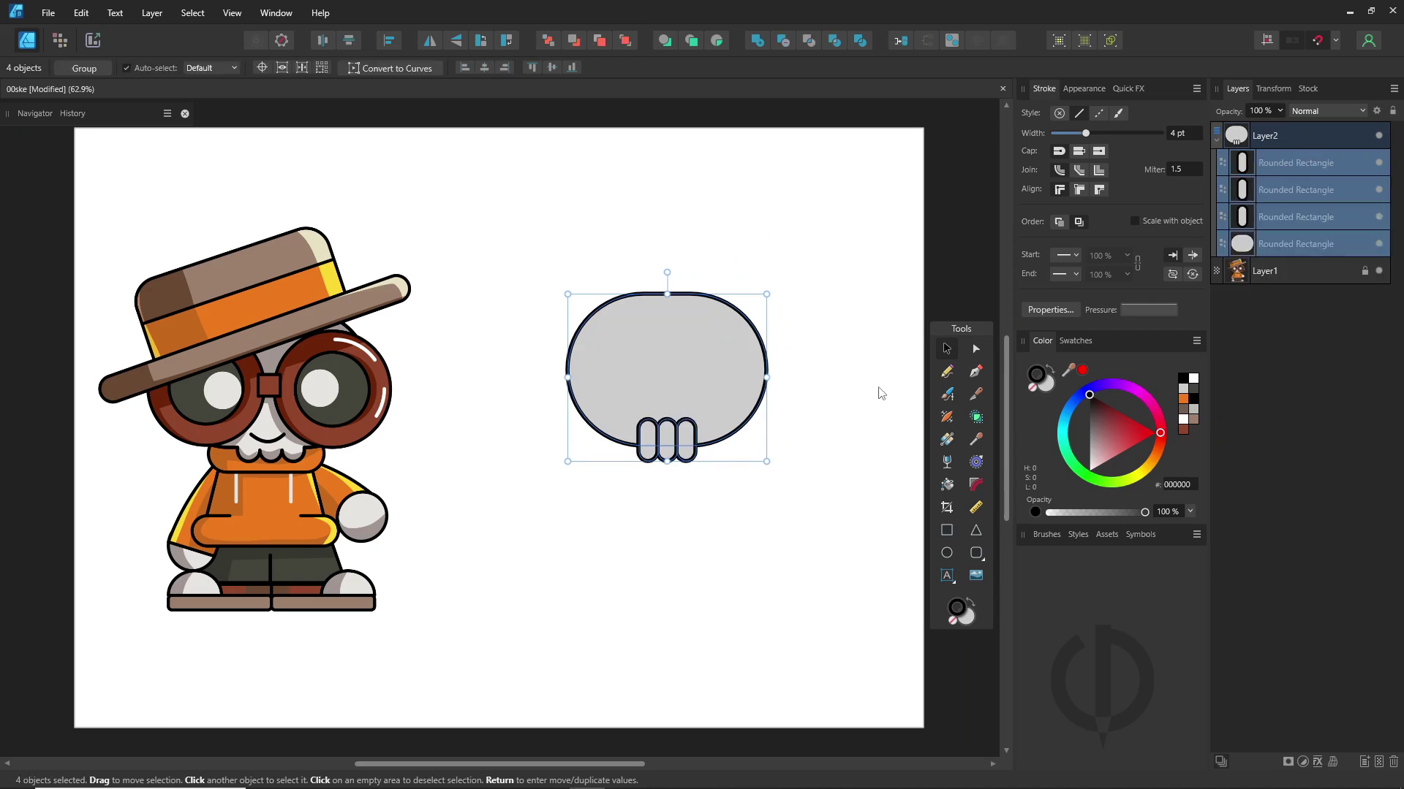
# - Merge the skull and teeth with Shape Builder, using Internal curves clean-up and no style from the first selected area
pyautogui.click(976, 418)
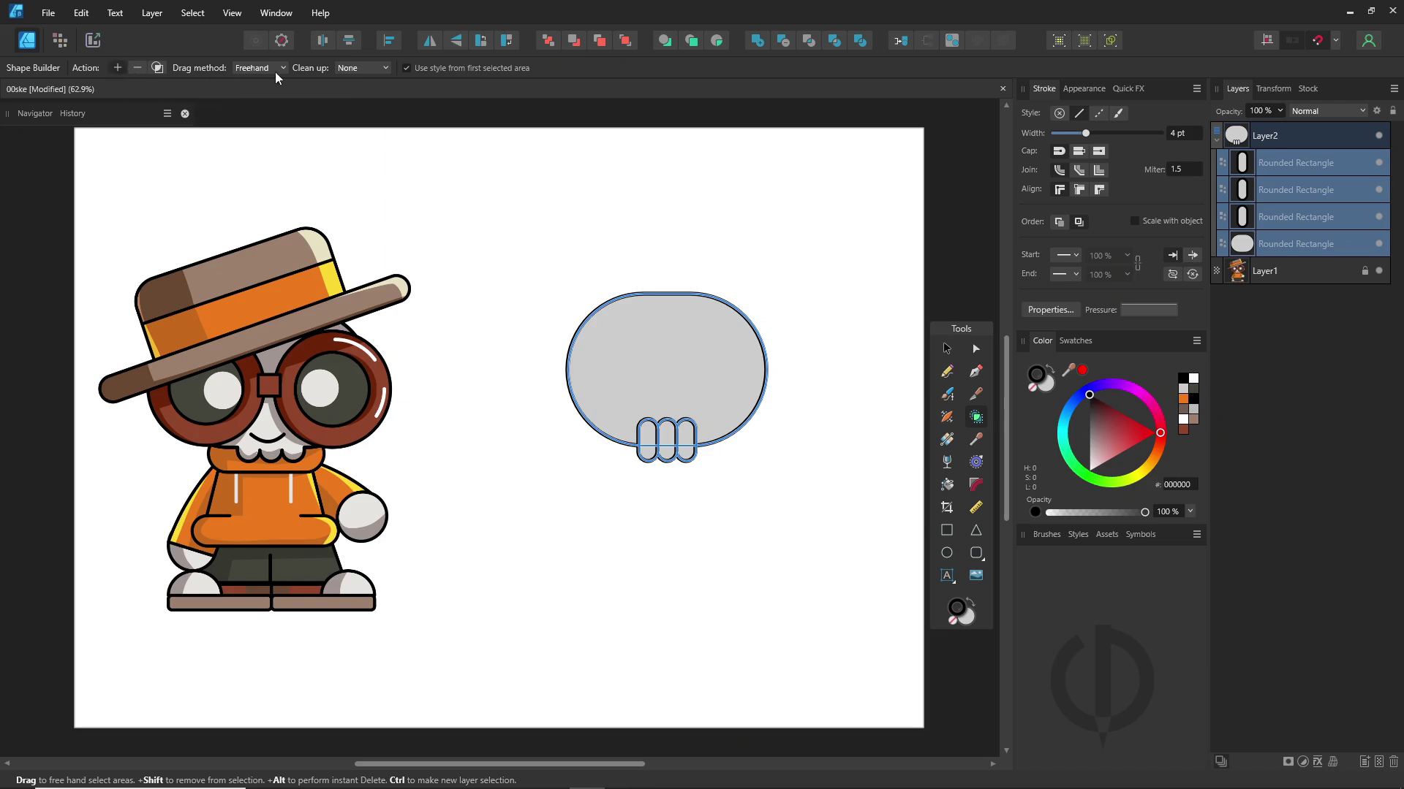
pyautogui.click(385, 67)
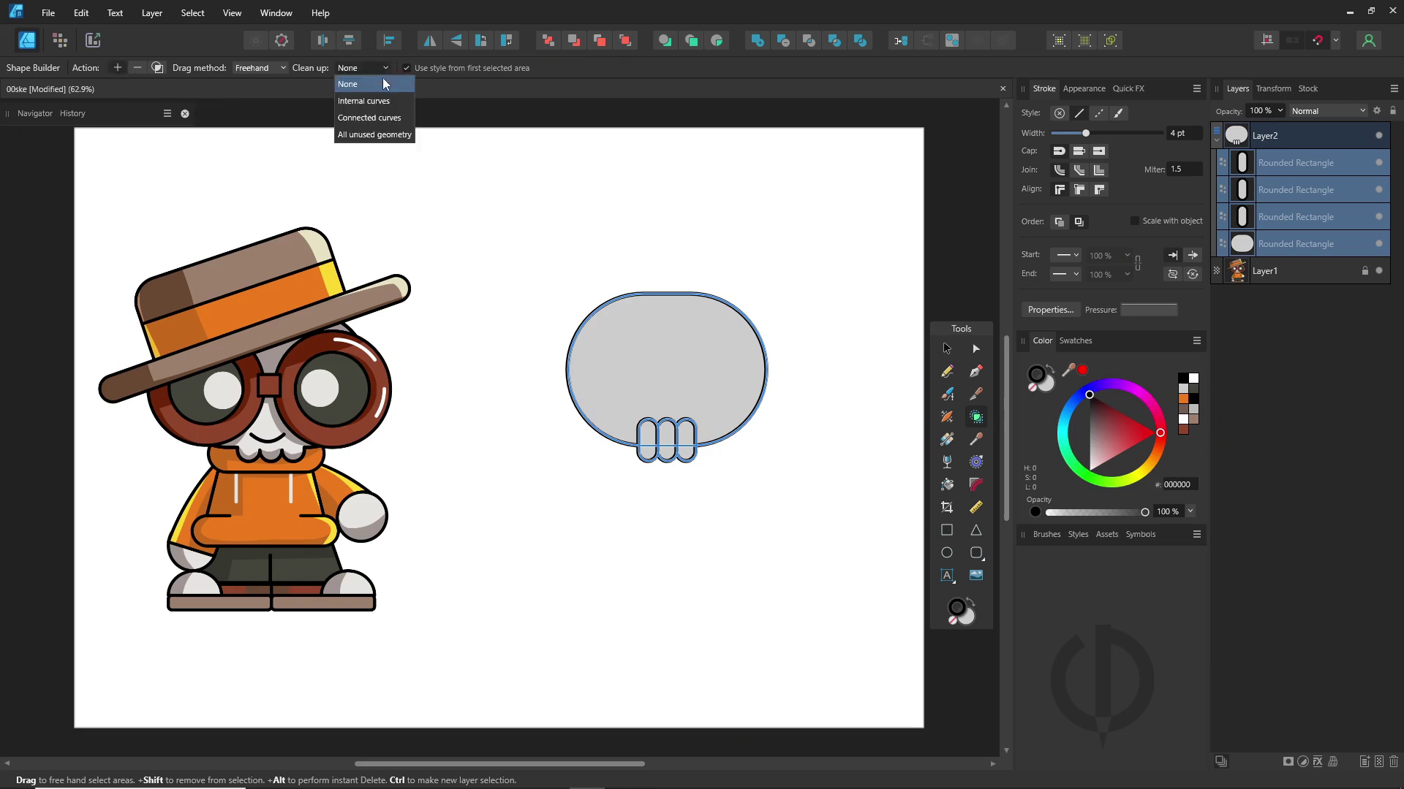
pyautogui.click(381, 103)
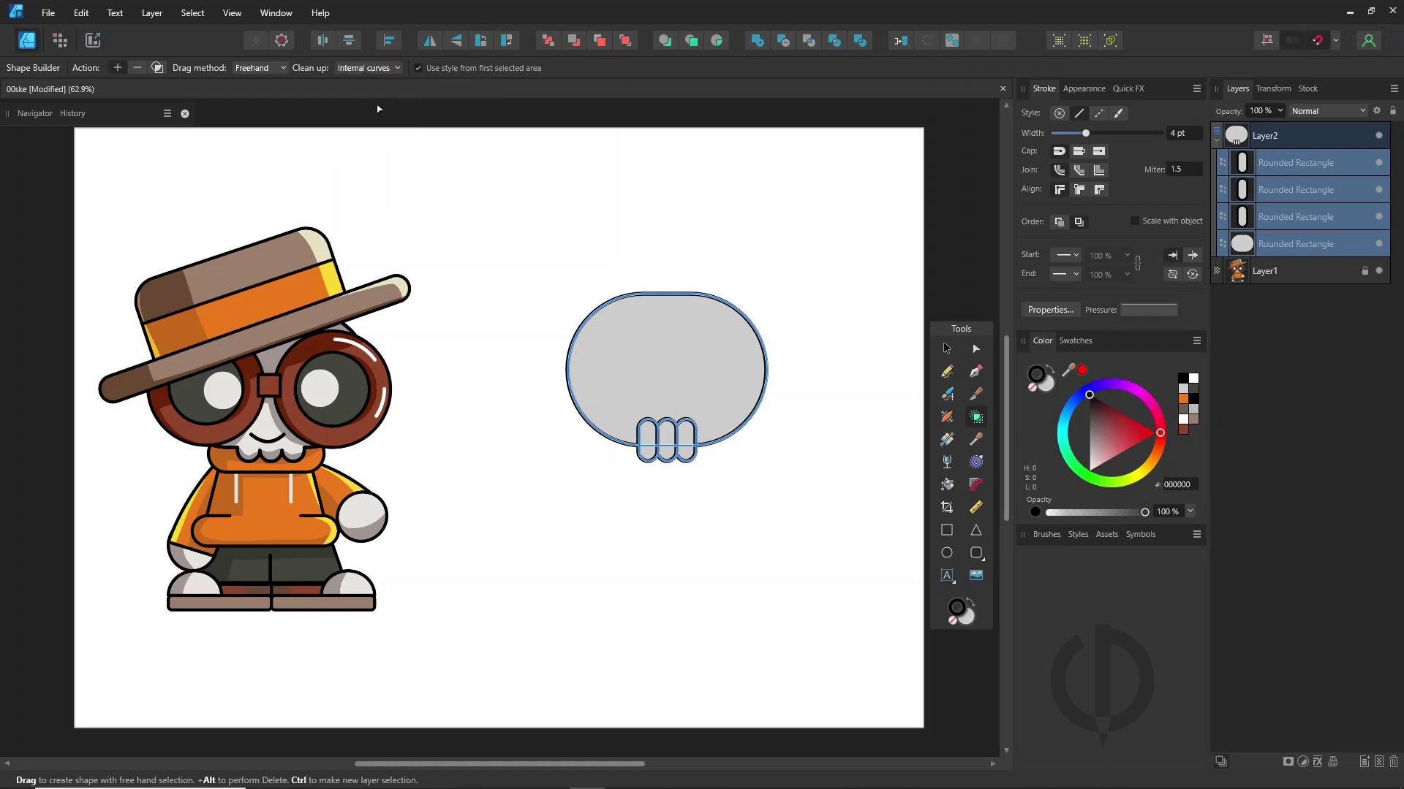
pyautogui.click(417, 68)
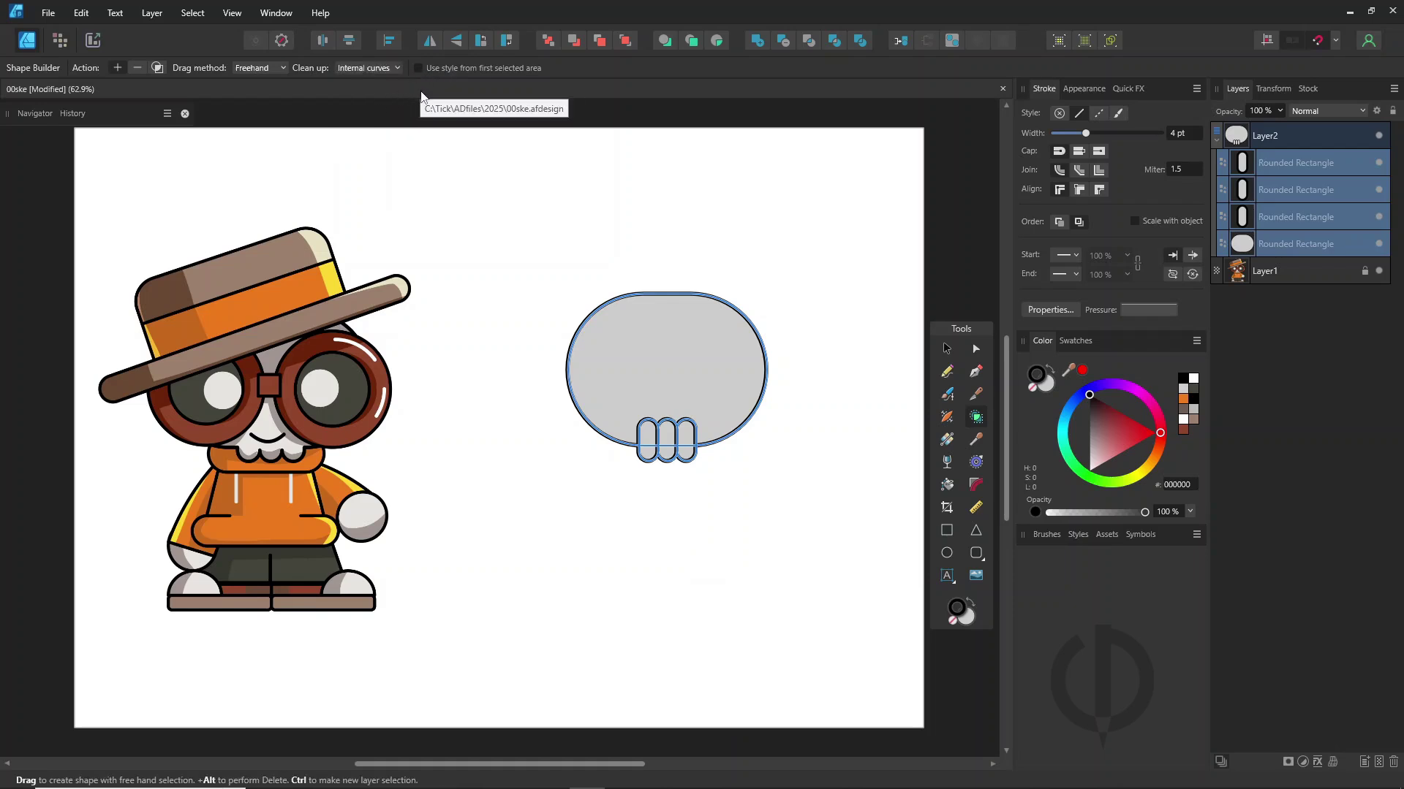
pyautogui.moveTo(629, 382)
pyautogui.mouseDown()
pyautogui.moveTo(621, 402)
pyautogui.moveTo(648, 442)
pyautogui.moveTo(687, 445)
pyautogui.mouseUp()
pyautogui.press('v')
pyautogui.click(869, 366)
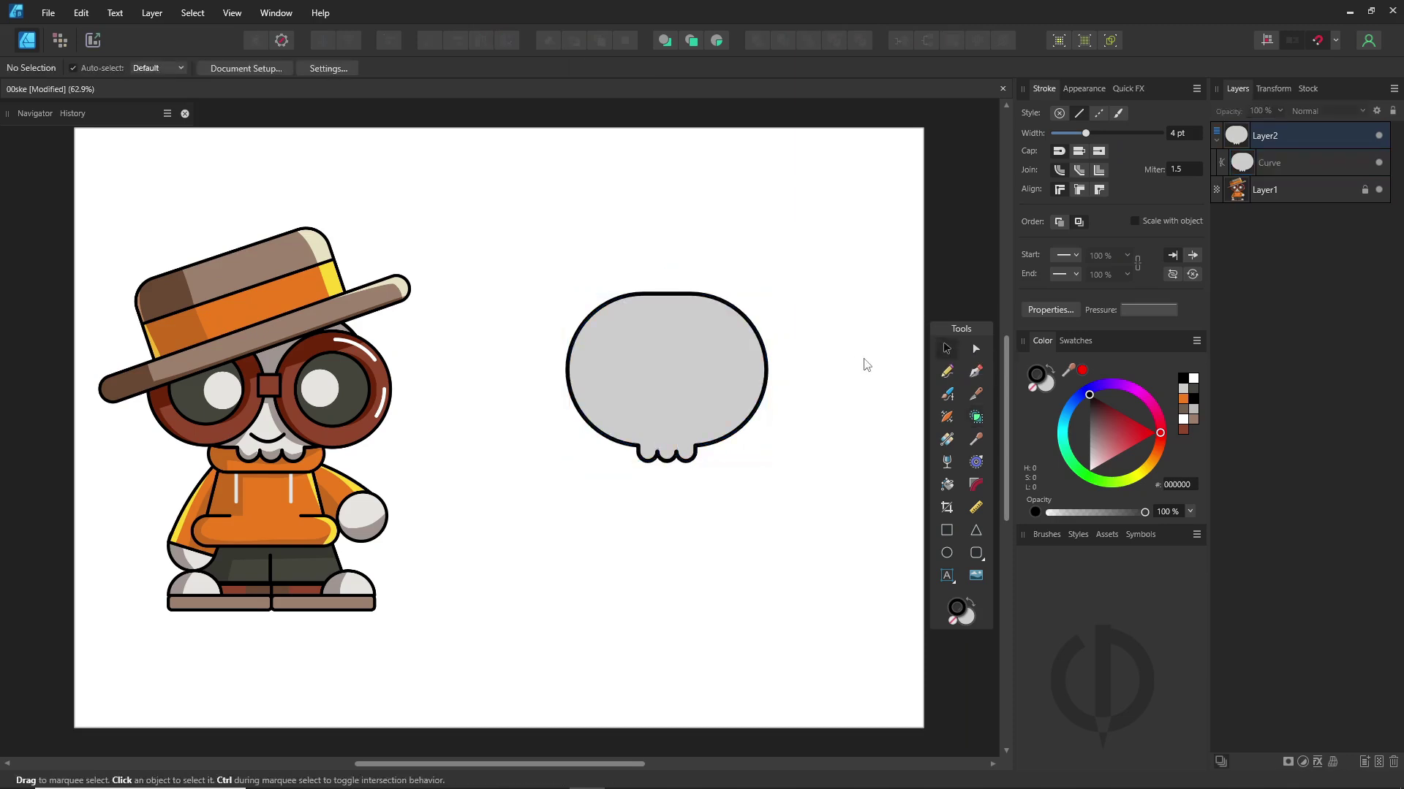
# - Draw a tall ellipse with no fill and a black outline below the skull, and duplicate it sideways so both overlap
pyautogui.click(946, 553)
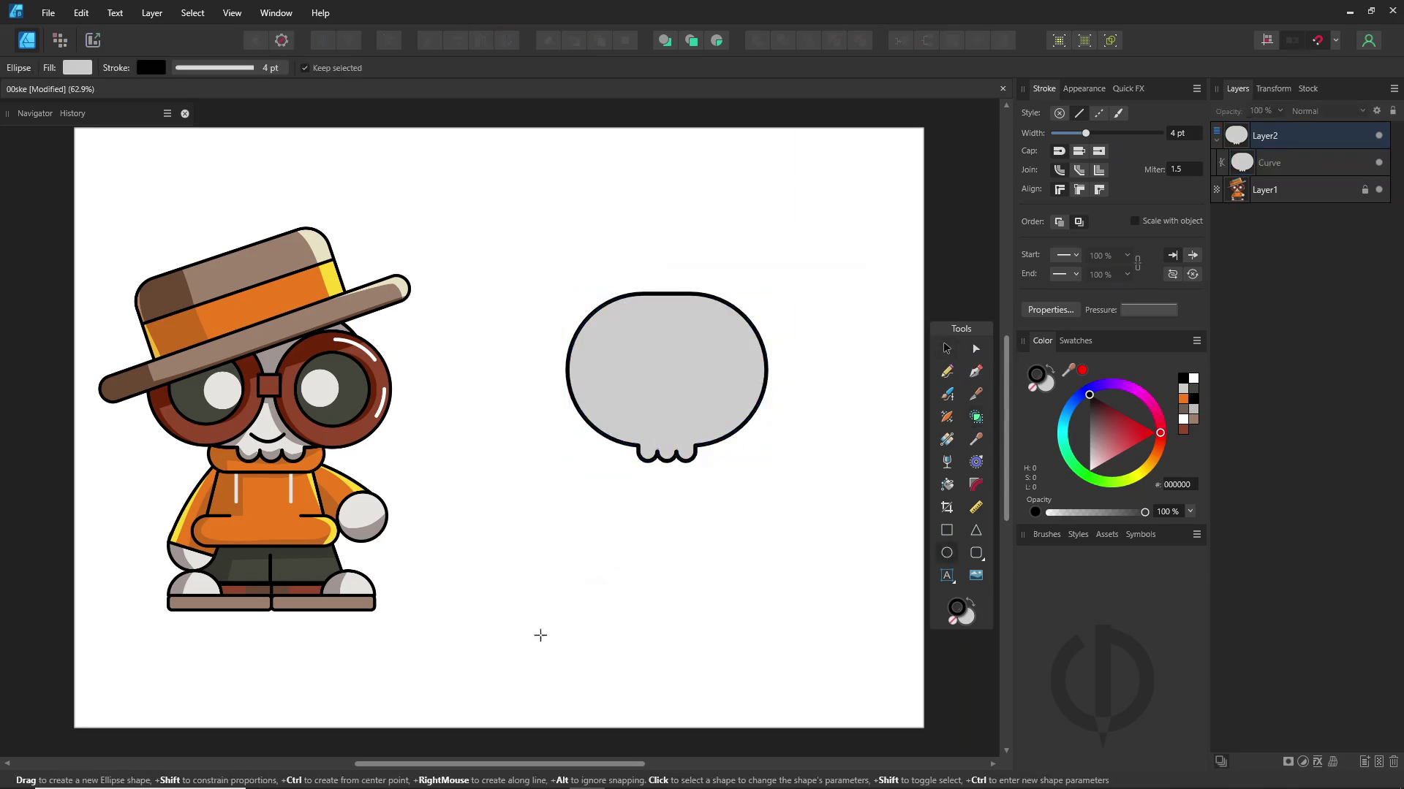
pyautogui.moveTo(554, 644); pyautogui.dragTo(665, 487)
pyautogui.click(1041, 388)
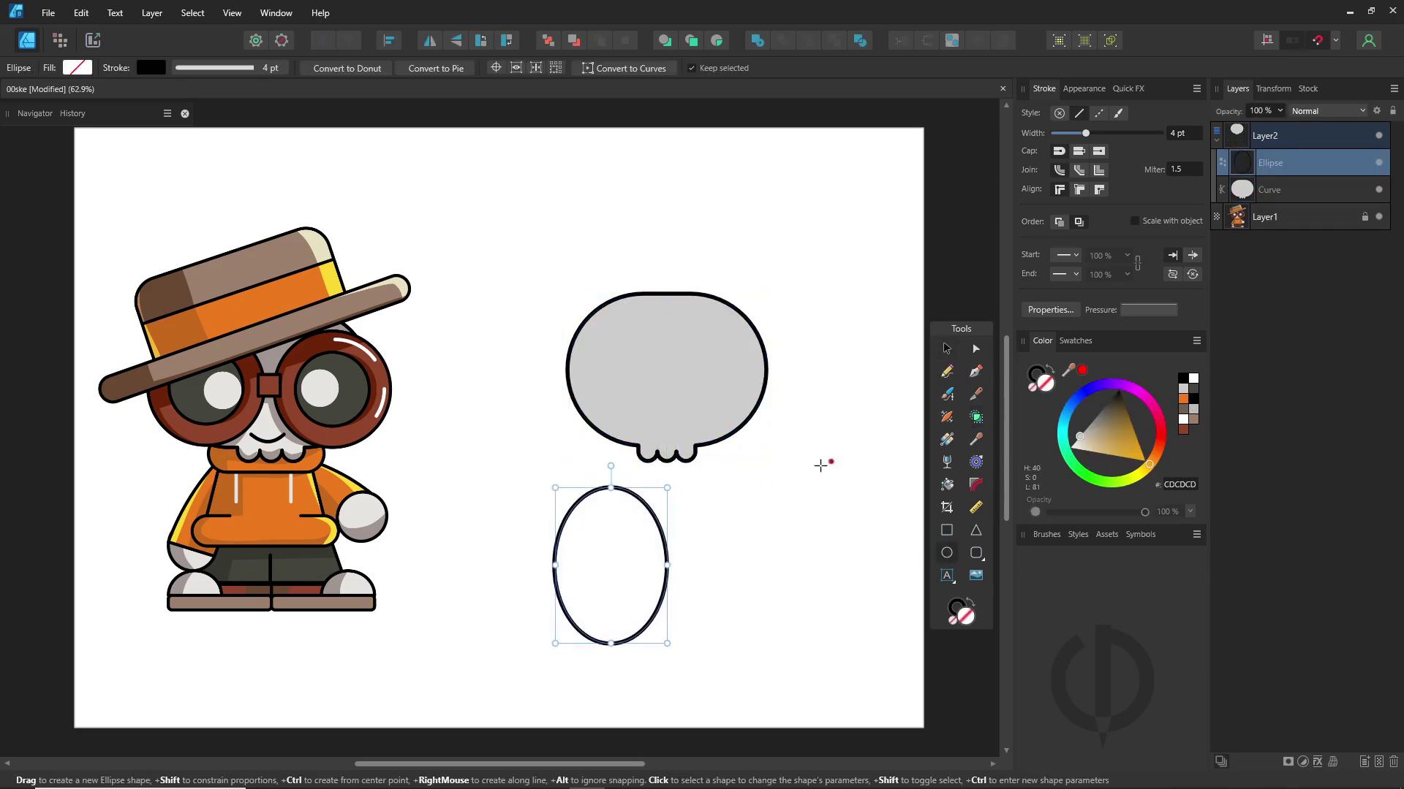
pyautogui.click(946, 350)
pyautogui.moveTo(630, 556); pyautogui.dragTo(696, 555)
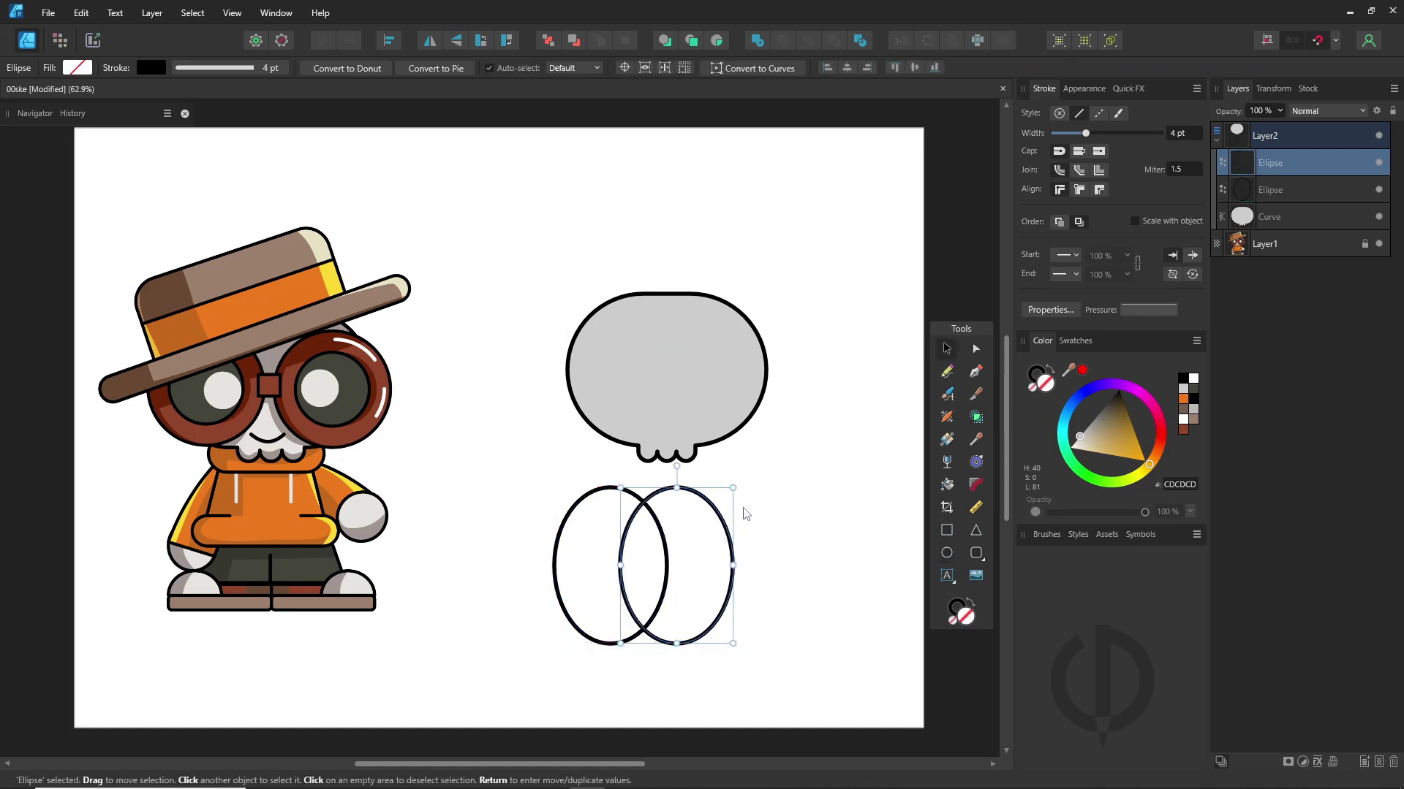
# - Add a small black-filled, strokeless ellipse as a pupil inside each of the two large ellipses
pyautogui.click(946, 552)
pyautogui.moveTo(610, 536)
pyautogui.mouseDown()
pyautogui.moveTo(641, 594)
pyautogui.moveTo(674, 565)
pyautogui.moveTo(703, 565)
pyautogui.mouseUp()
pyautogui.hotkey('shift', 'x')
pyautogui.click(946, 348)
pyautogui.click(774, 604)
# - Merge the overlapping area of the two large ellipses into the left one with Shape Builder
pyautogui.moveTo(495, 674); pyautogui.dragTo(808, 475)
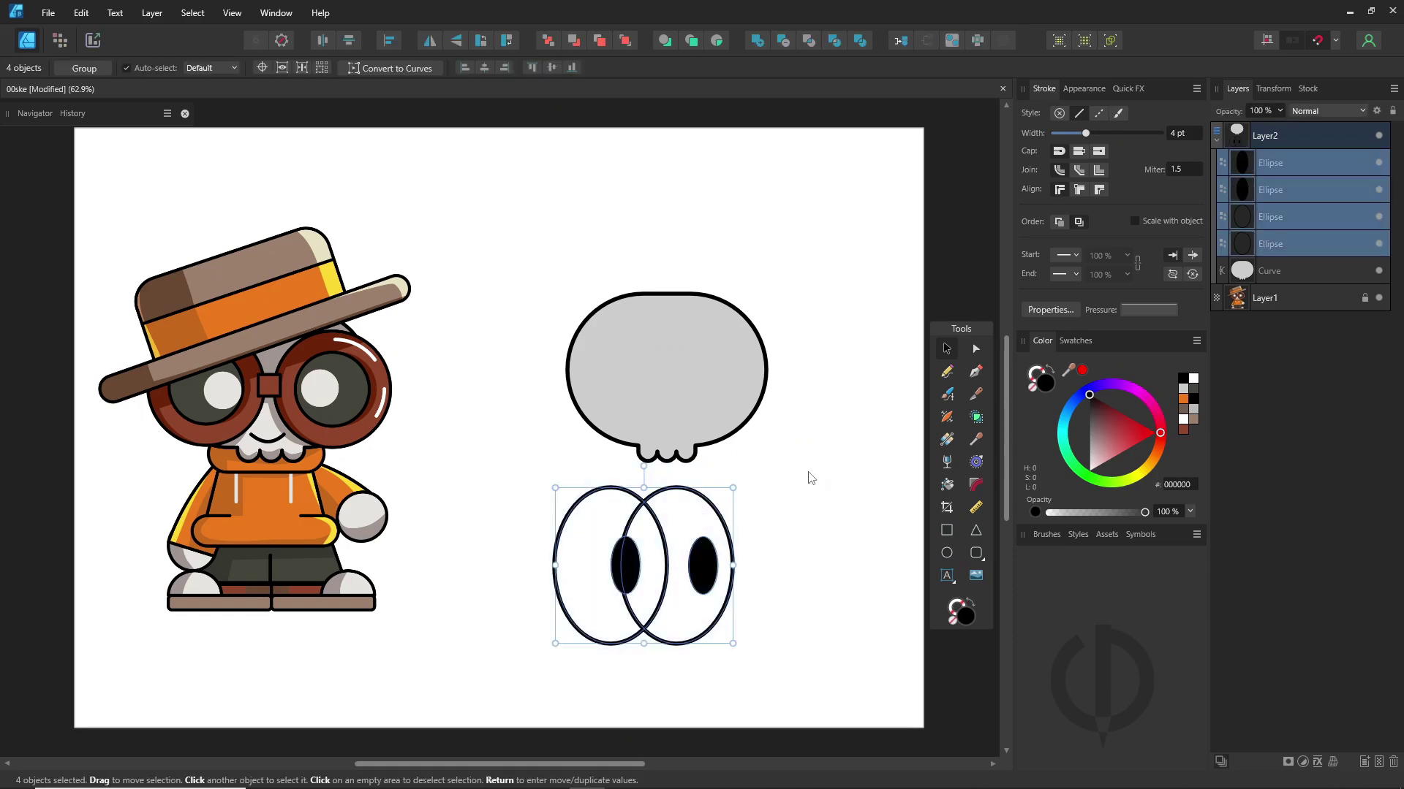
pyautogui.click(977, 421)
pyautogui.moveTo(666, 534)
pyautogui.mouseDown()
pyautogui.moveTo(629, 563)
pyautogui.moveTo(664, 543)
pyautogui.mouseUp()
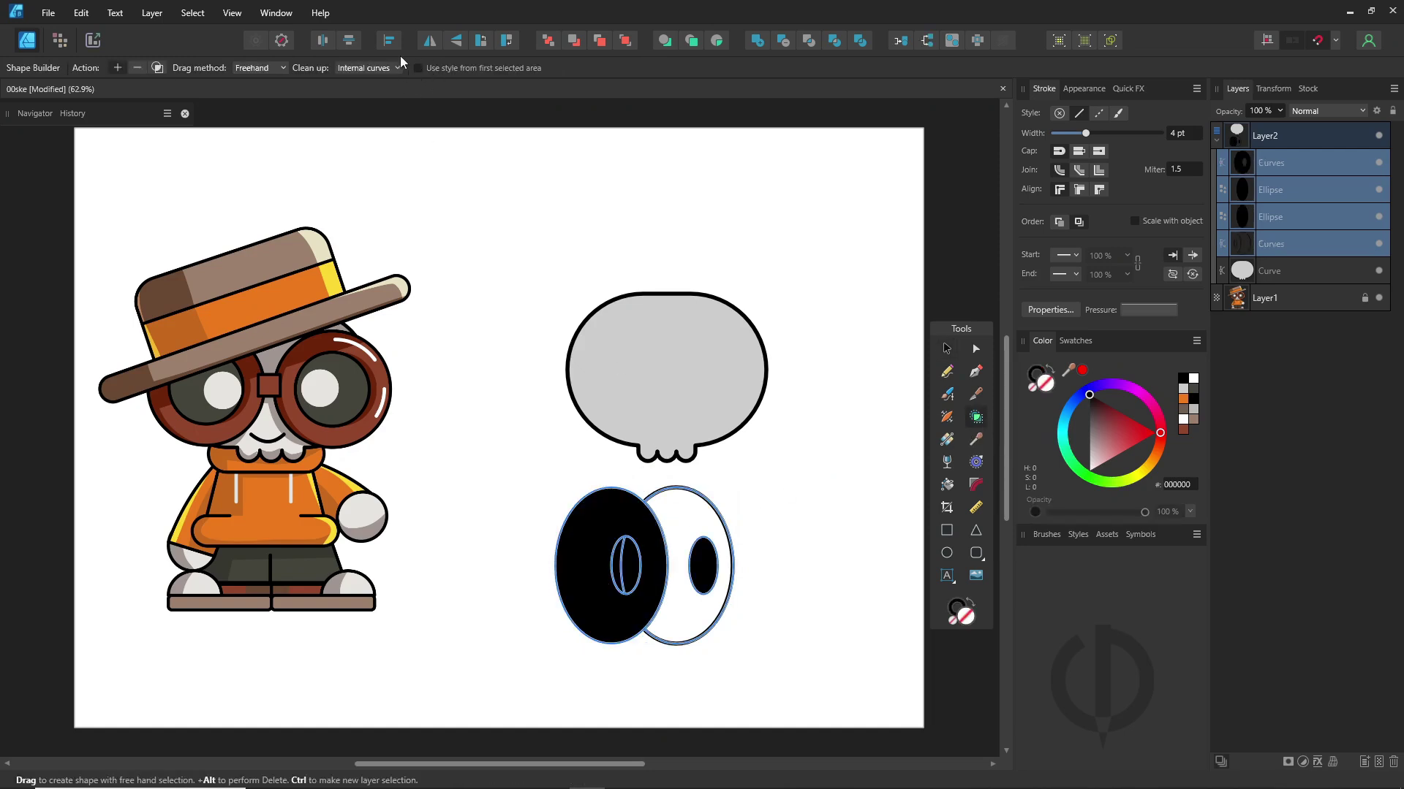
# - Enable using the style from the first selected area and redo the left ellipse's Shape Builder merge
pyautogui.click(416, 71)
pyautogui.hotkey('ctrl', 'z')
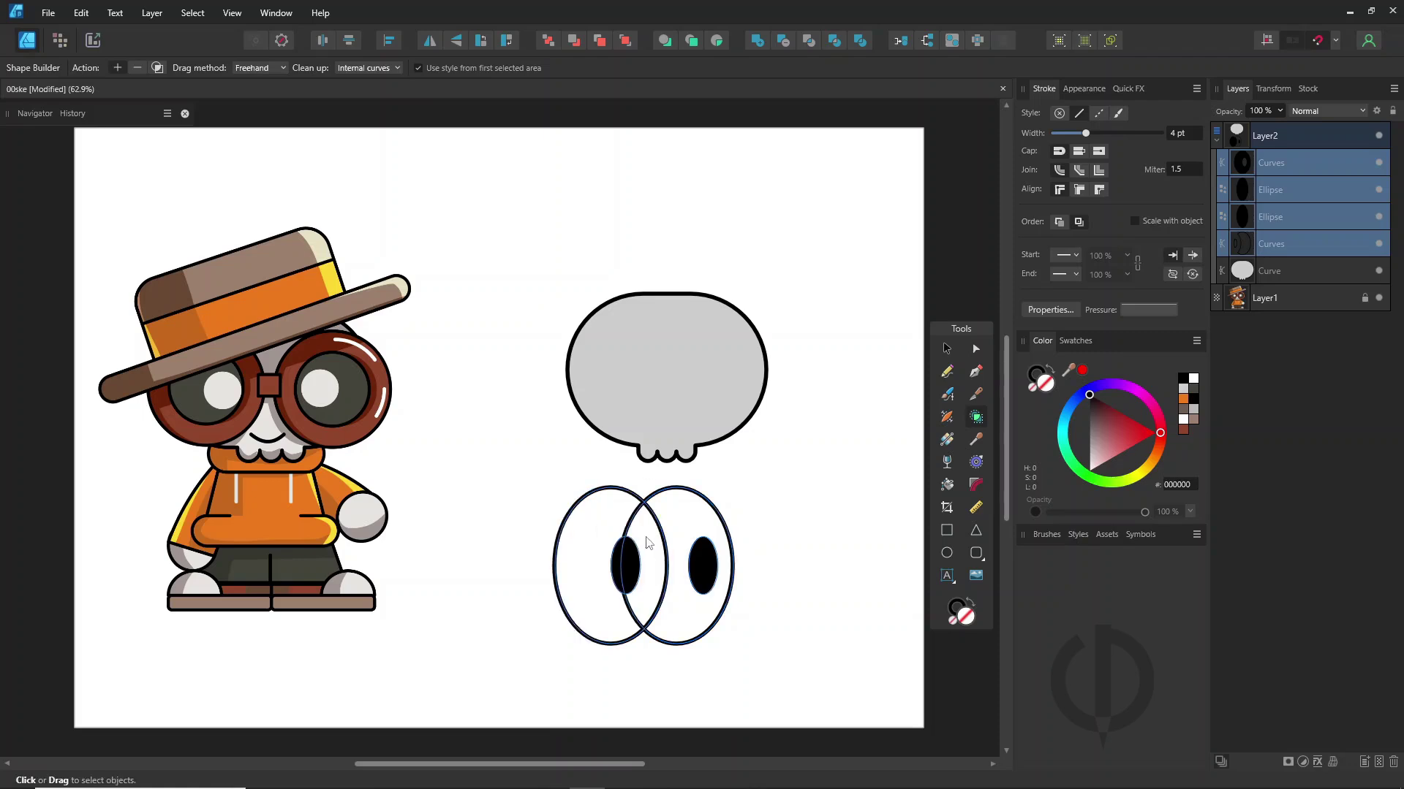
pyautogui.moveTo(627, 531); pyautogui.dragTo(666, 549)
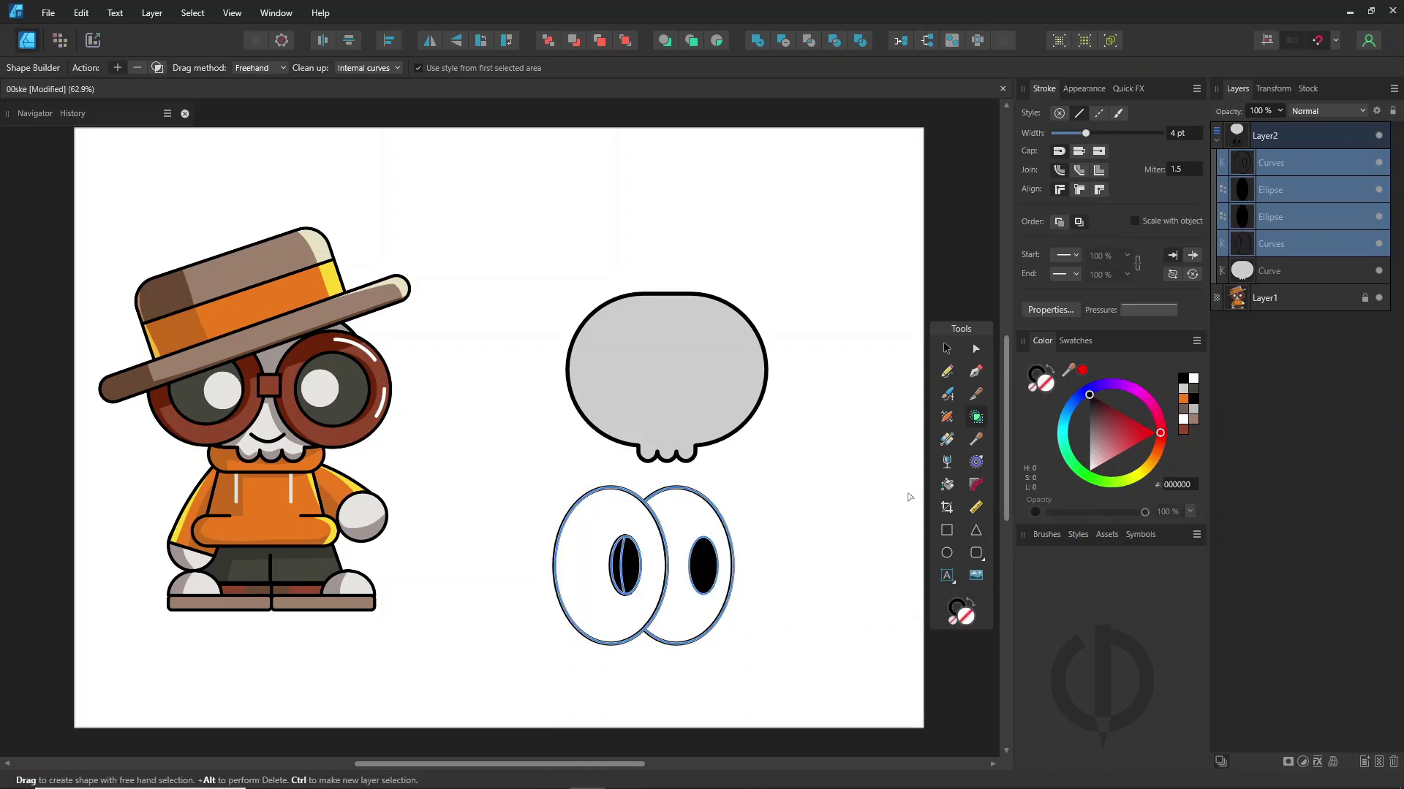
# - Delete all four eye shapes below the skull
pyautogui.press('v')
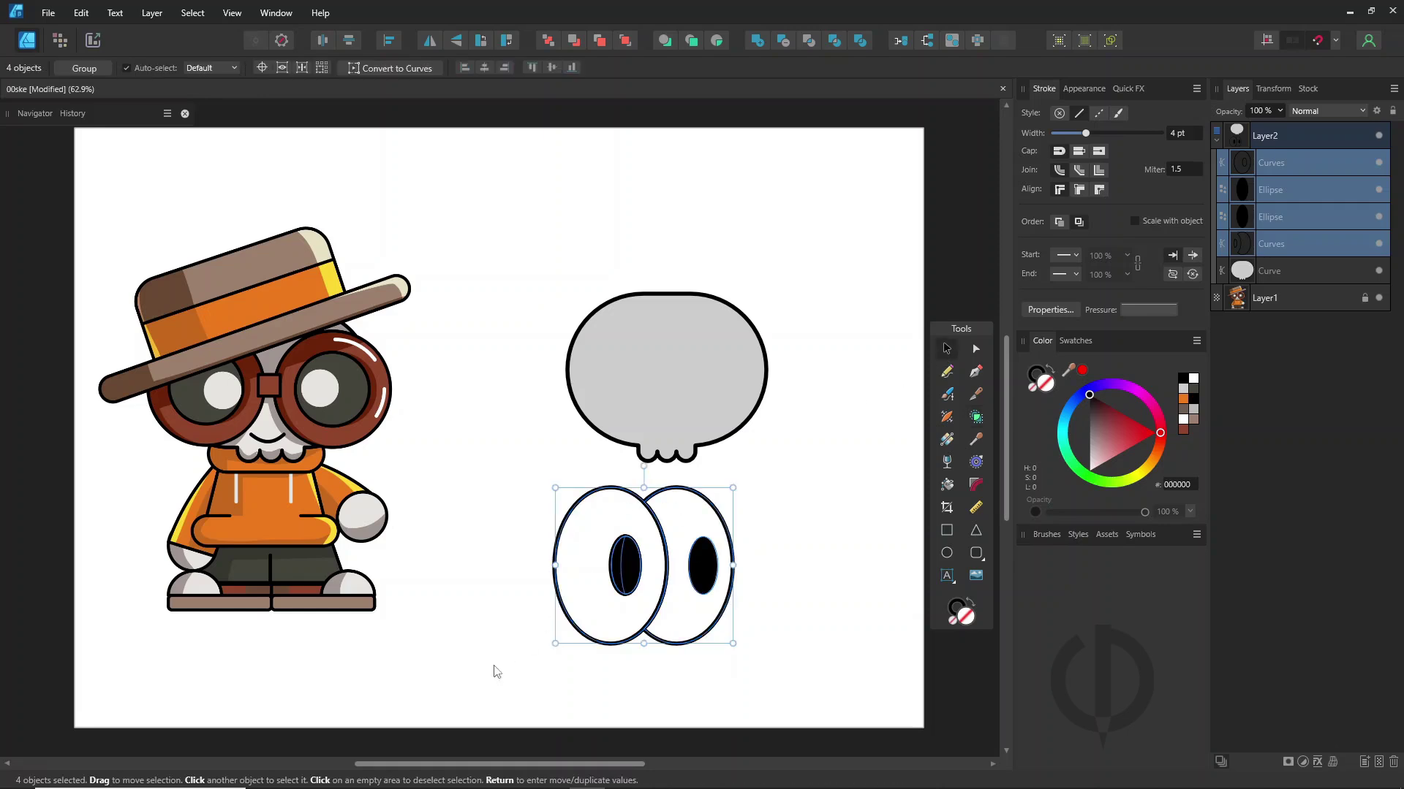
pyautogui.press('Delete')
pyautogui.click(781, 487)
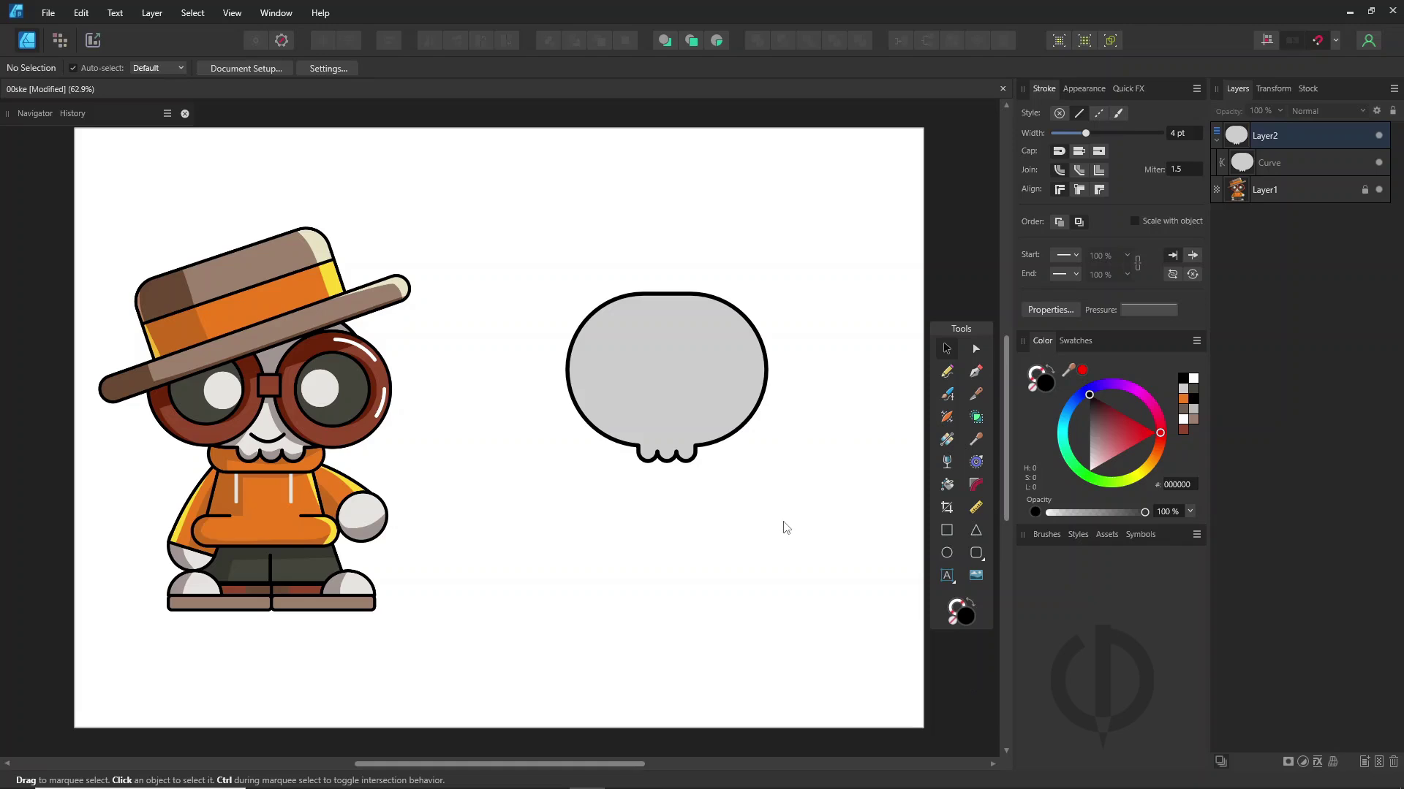
# - Draw a donut with a 50% hole radius over the skull's left side, with no fill and a 4 pt black stroke
pyautogui.click(981, 557)
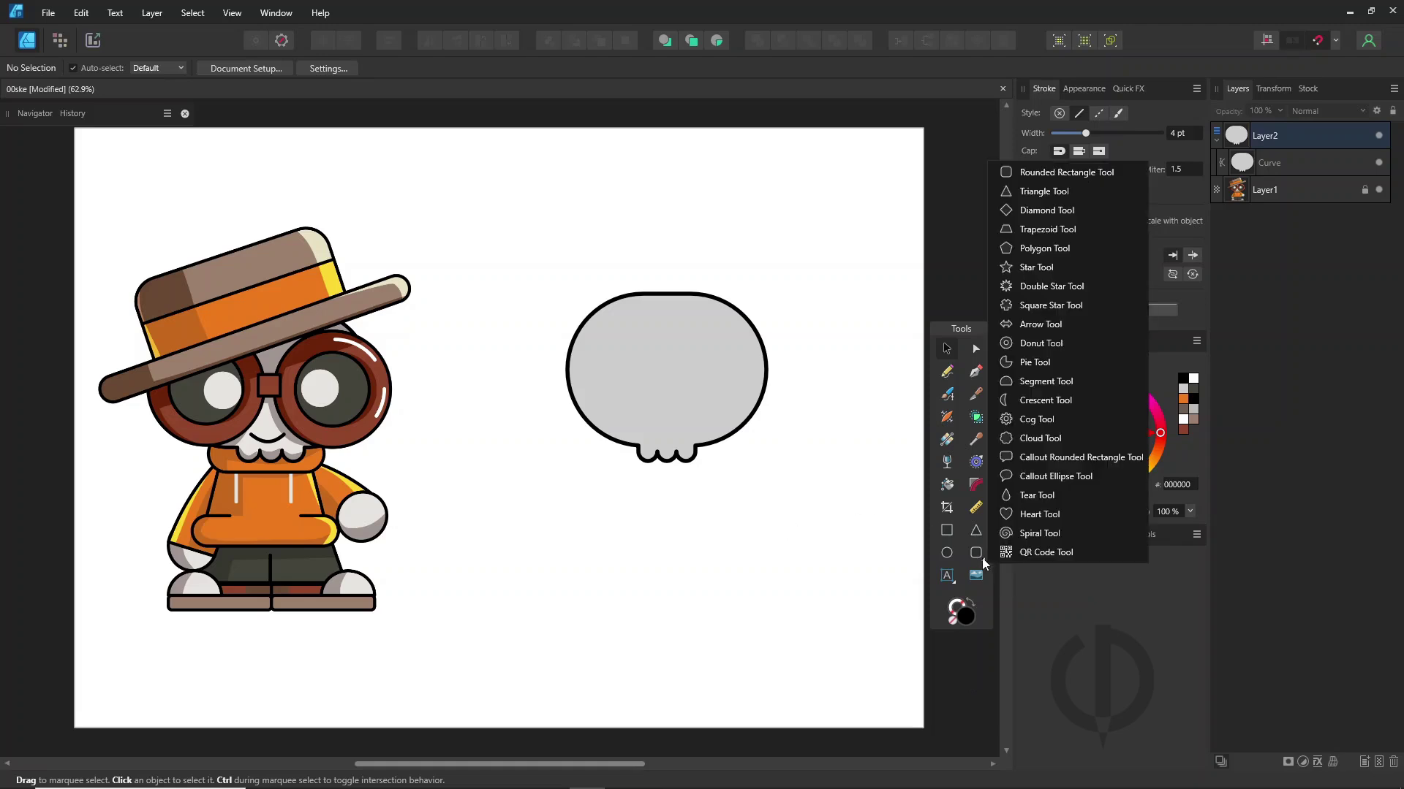
pyautogui.click(1053, 346)
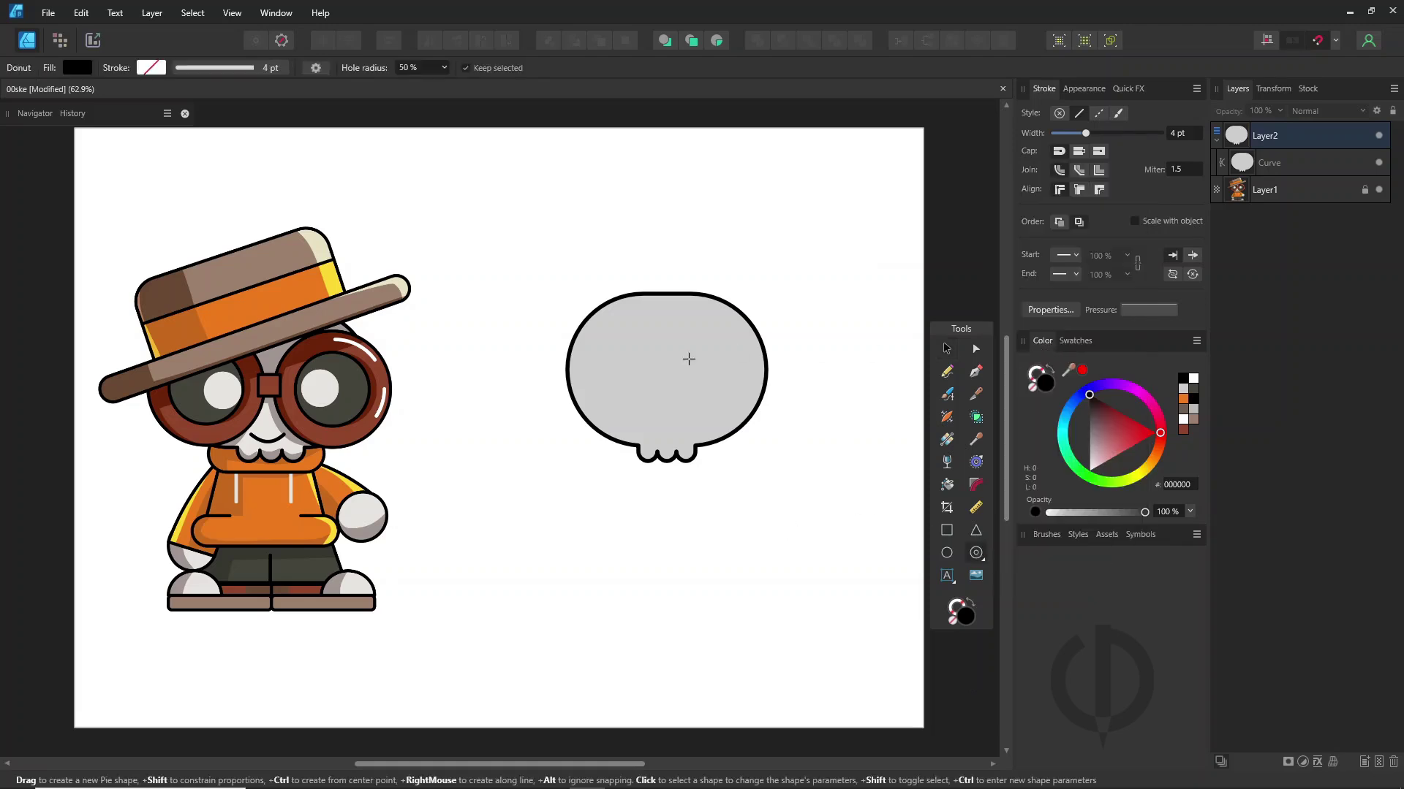
pyautogui.moveTo(549, 427); pyautogui.dragTo(666, 313)
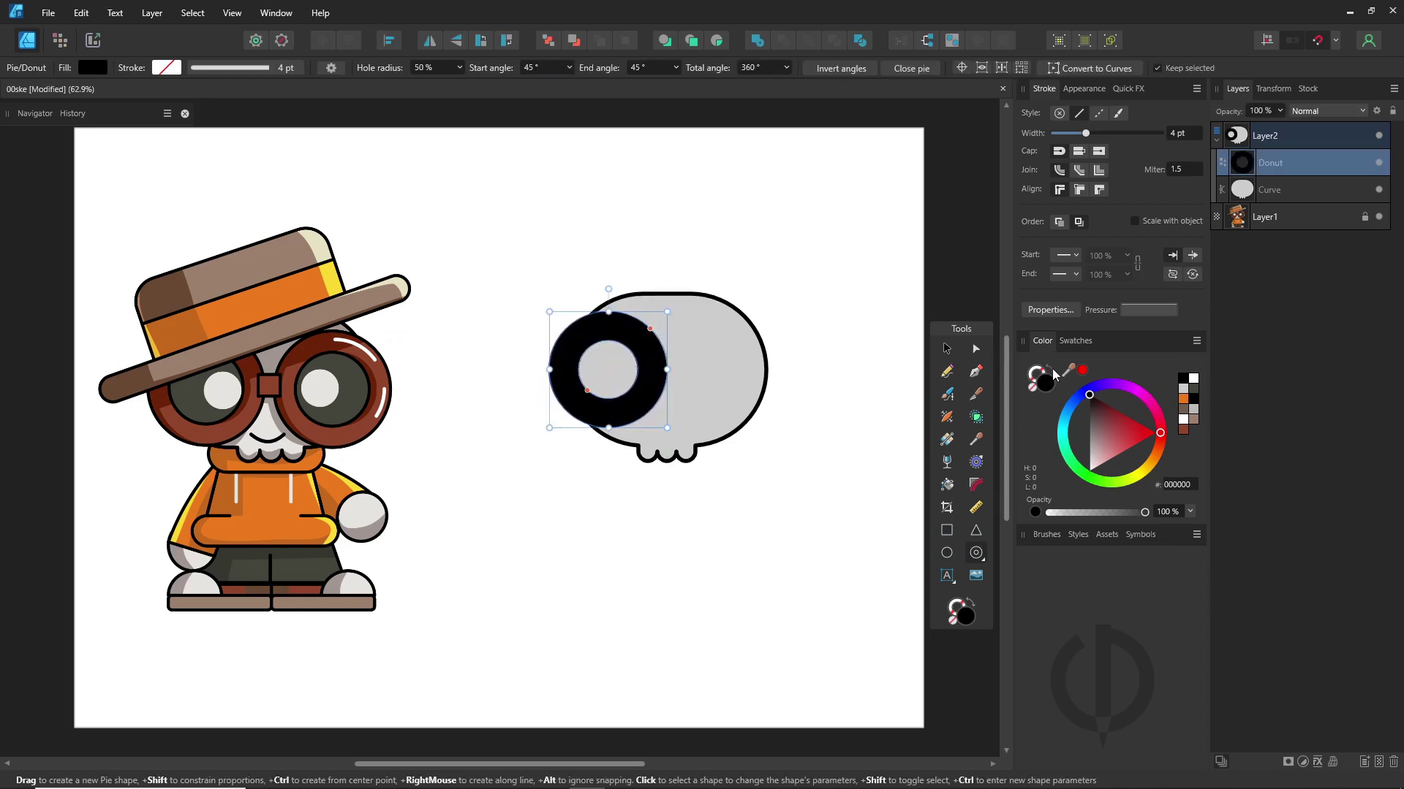
pyautogui.click(1032, 392)
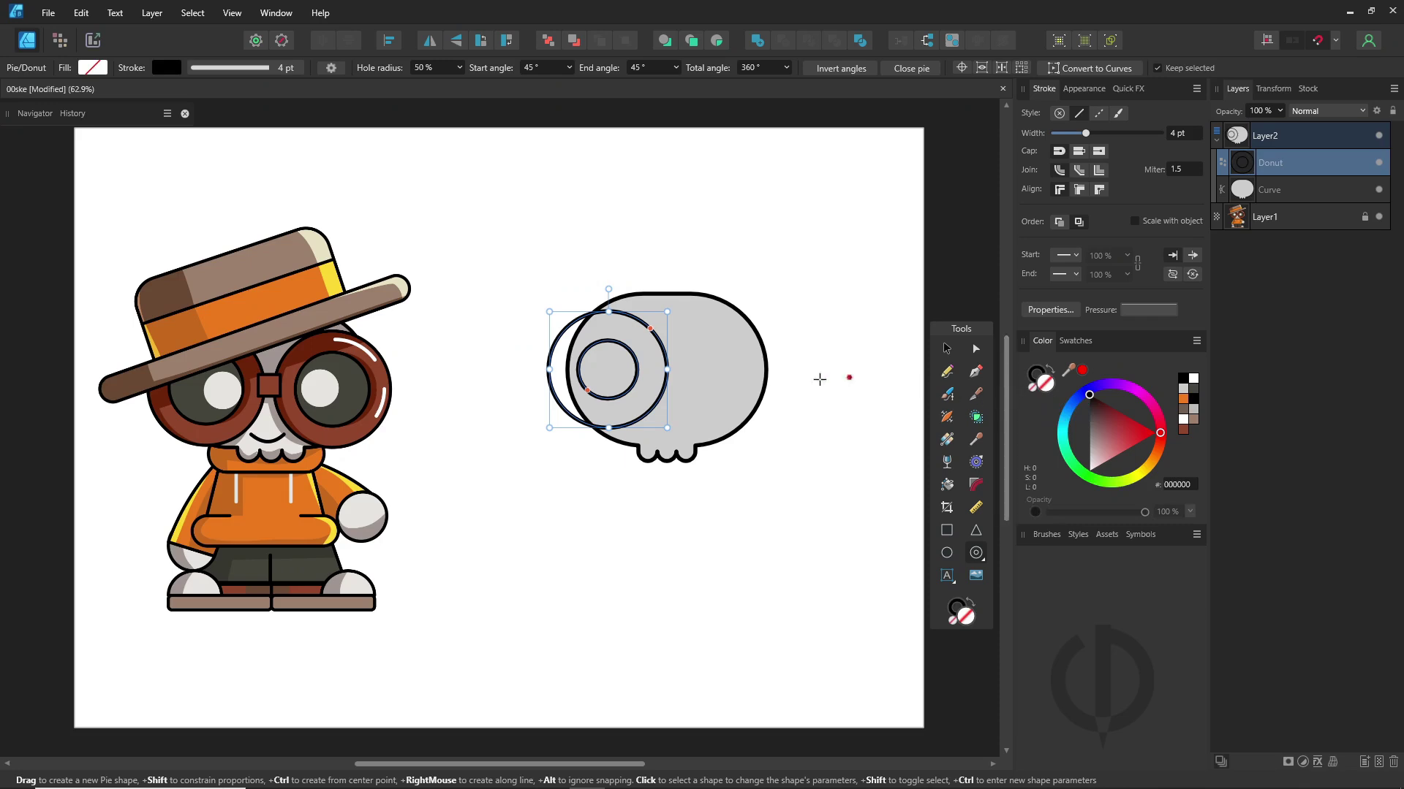
# - Increase the donut's hole radius to 63% and place a copy of the donut over the skull's right side
pyautogui.moveTo(587, 391); pyautogui.dragTo(609, 431)
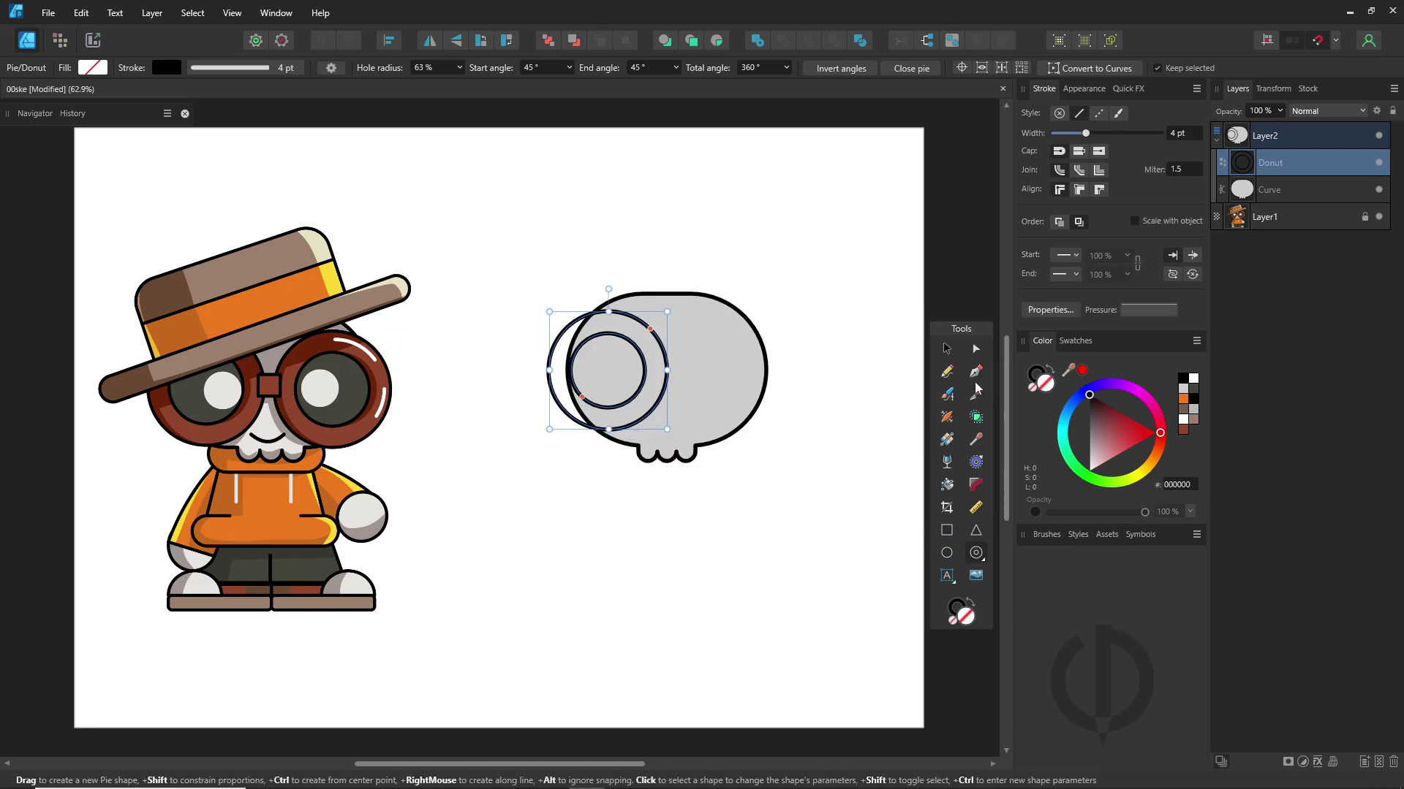
pyautogui.click(946, 349)
pyautogui.moveTo(633, 380)
pyautogui.mouseDown()
pyautogui.moveTo(778, 380)
pyautogui.moveTo(764, 380)
pyautogui.mouseUp()
pyautogui.keyDown('shift'); pyautogui.click(662, 382); pyautogui.keyUp('shift')
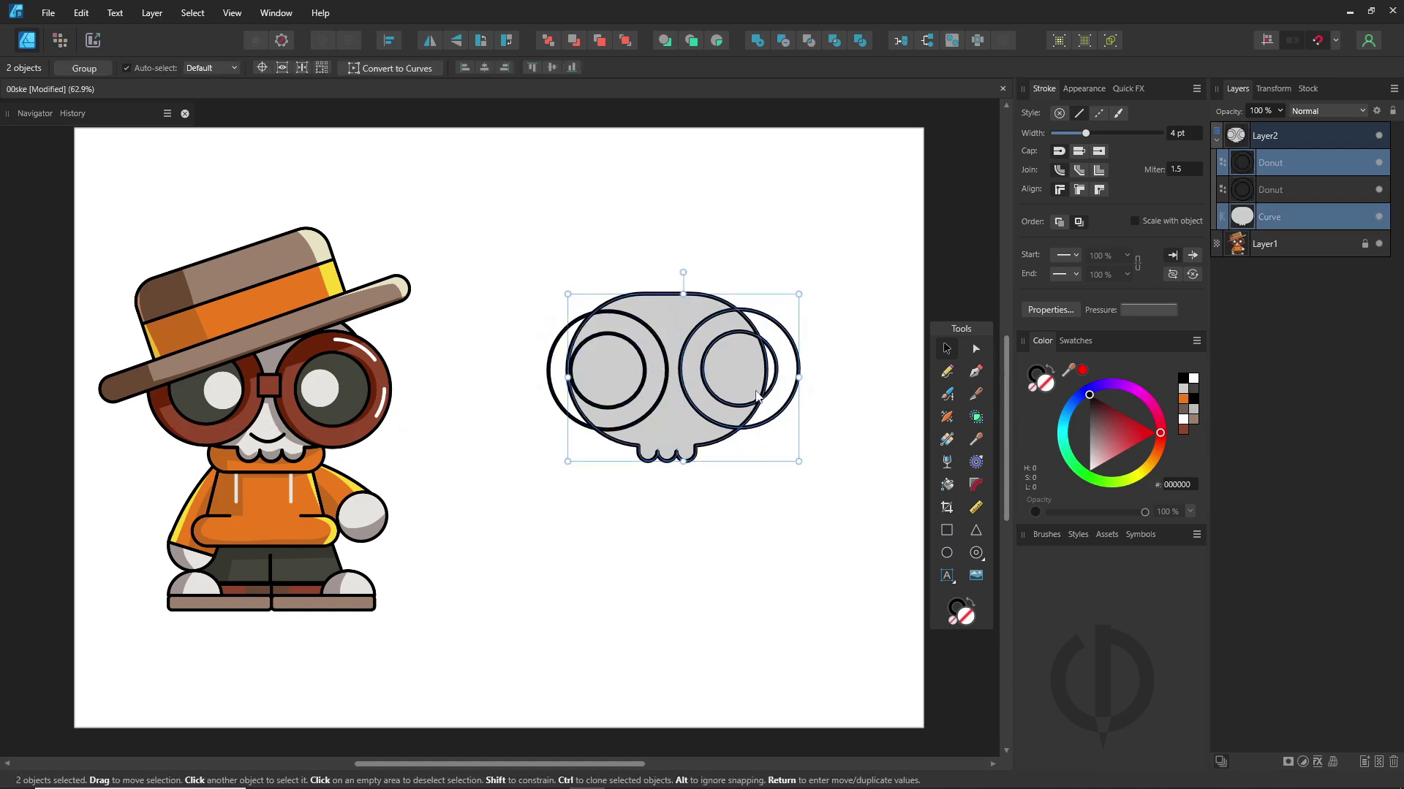
# - Move both donuts together so the pair is centred on the skull
pyautogui.click(1286, 194)
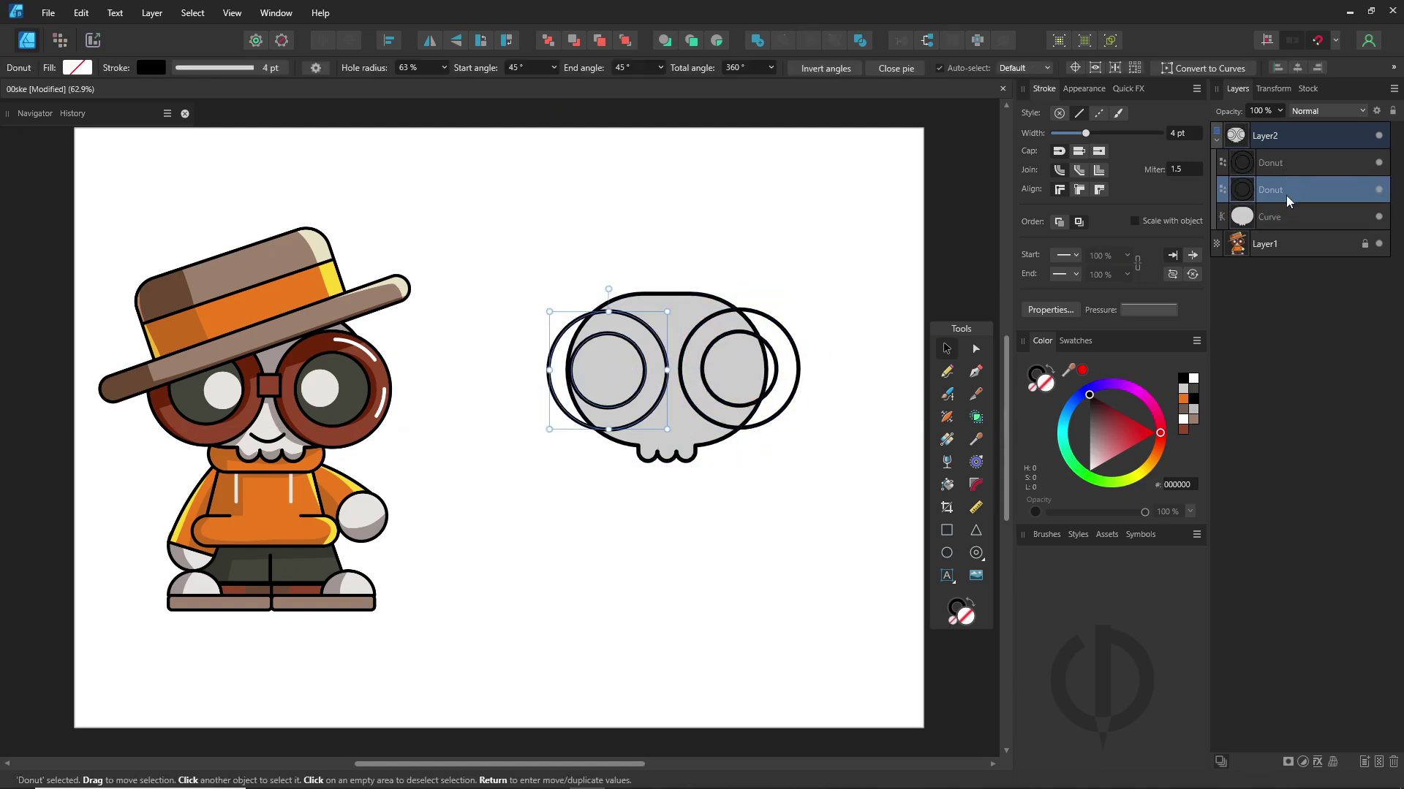
pyautogui.keyDown('shift'); pyautogui.click(1296, 172); pyautogui.keyUp('shift')
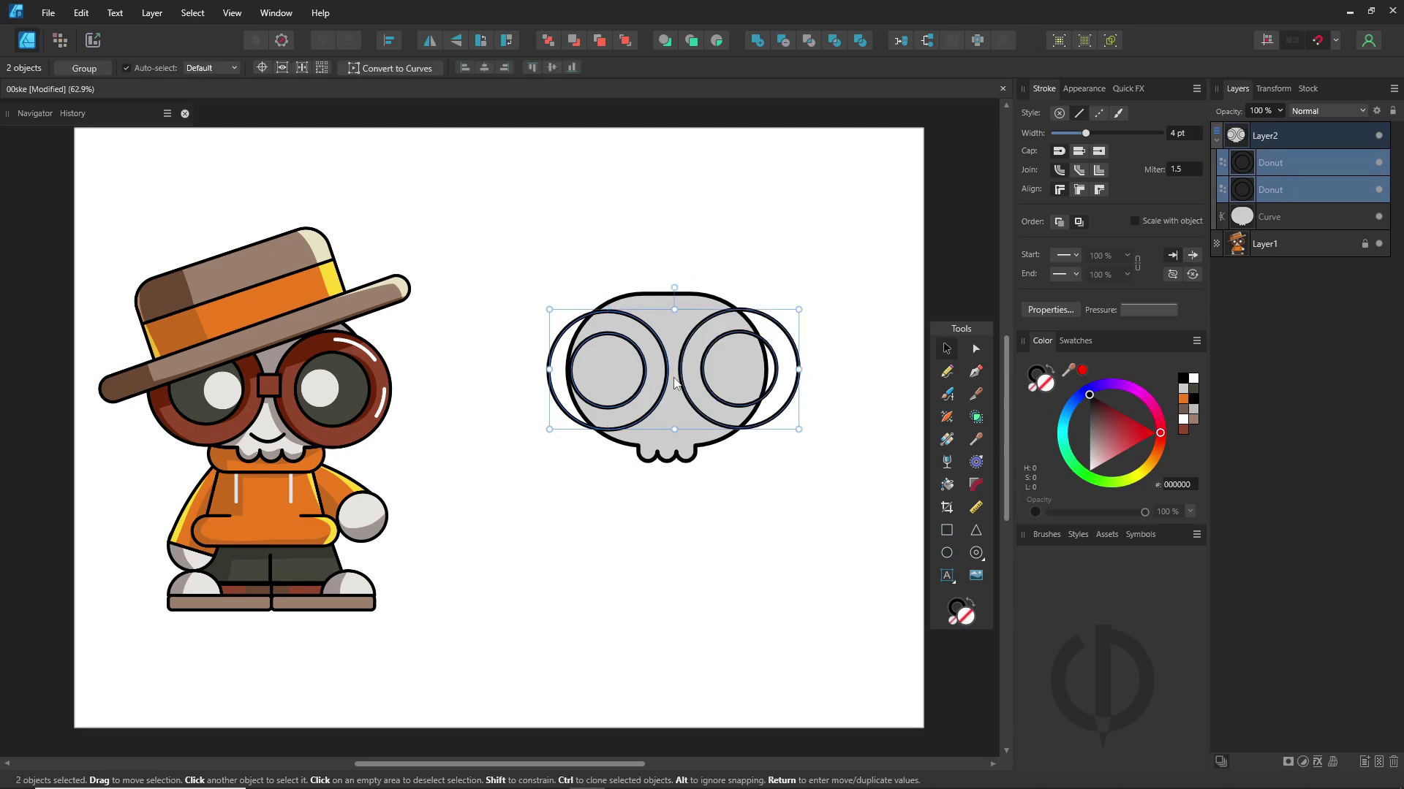
pyautogui.moveTo(674, 382); pyautogui.dragTo(667, 380)
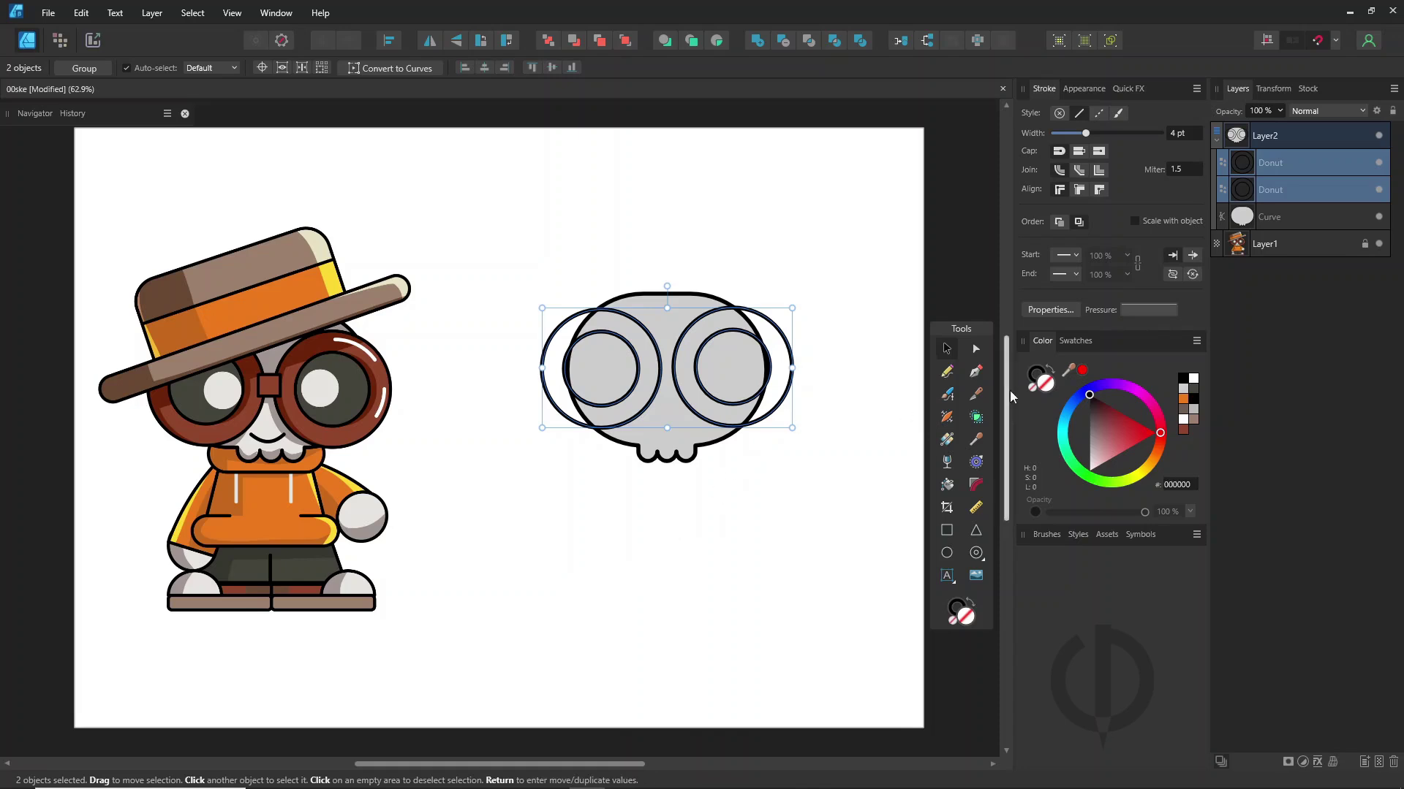
# - Fill both donuts with the reference goggles' reddish brown (90462C) and combine them into one shape
pyautogui.moveTo(1068, 371); pyautogui.dragTo(333, 435)
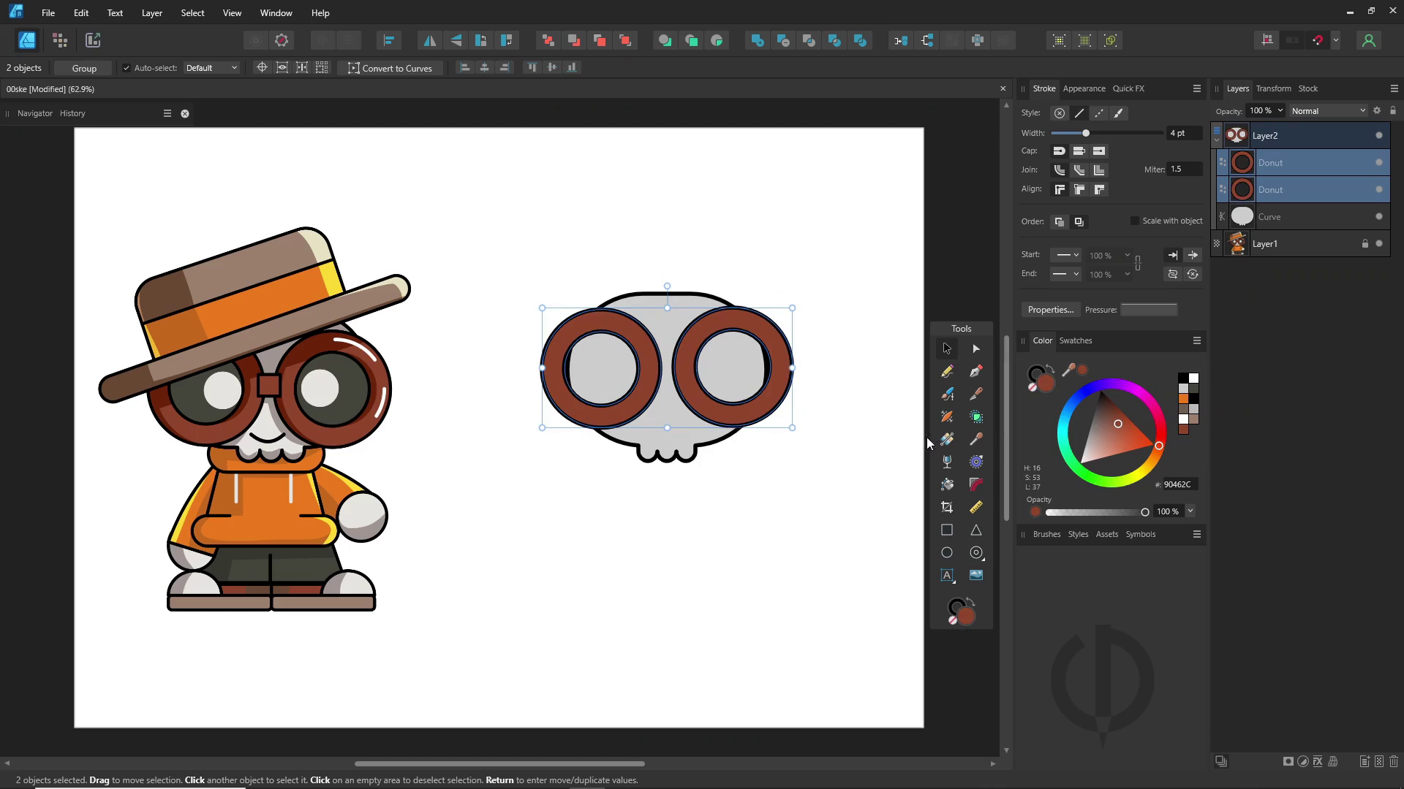
pyautogui.click(757, 42)
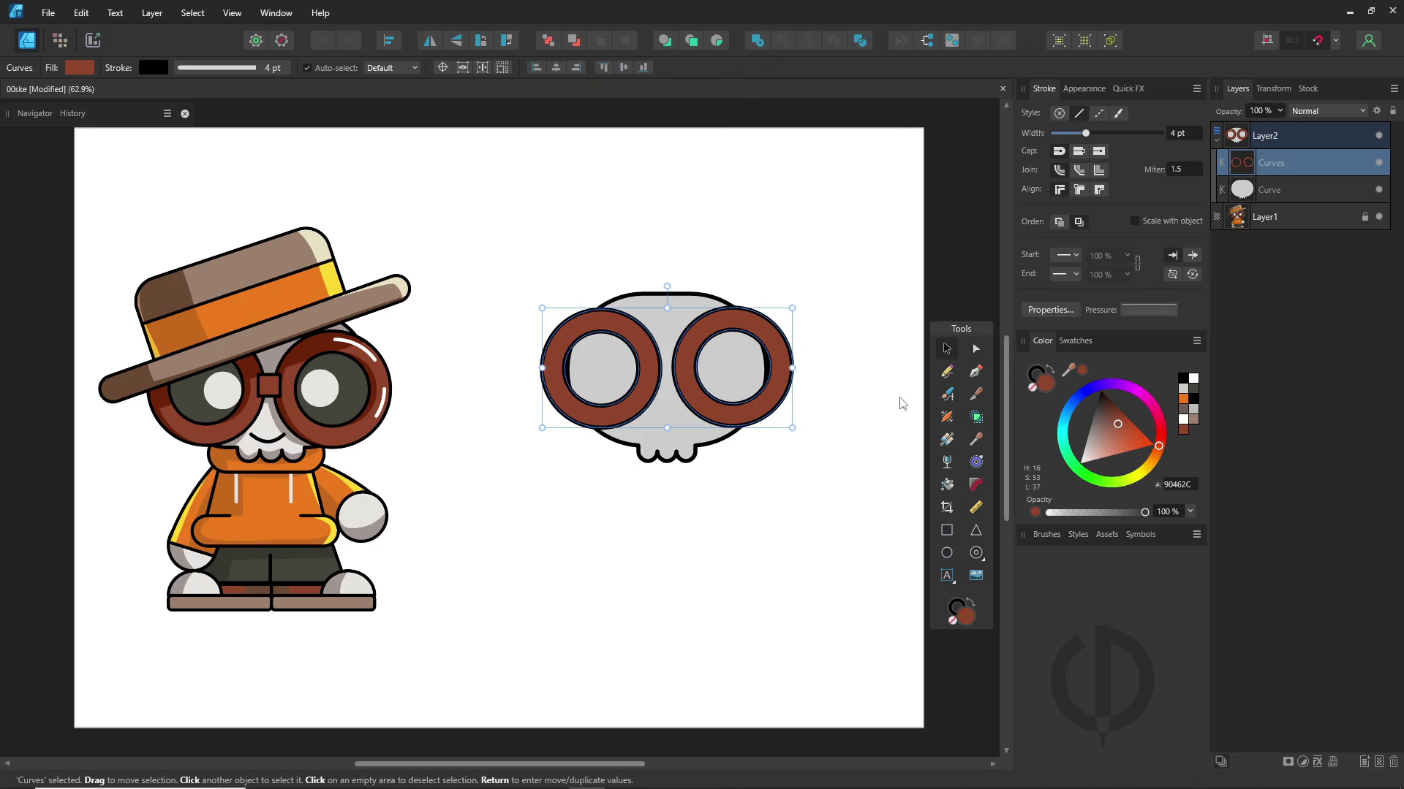
# - Flood fill both goggle lenses with the dark grey-green (44443B) sampled from the reference character's lens
pyautogui.click(946, 486)
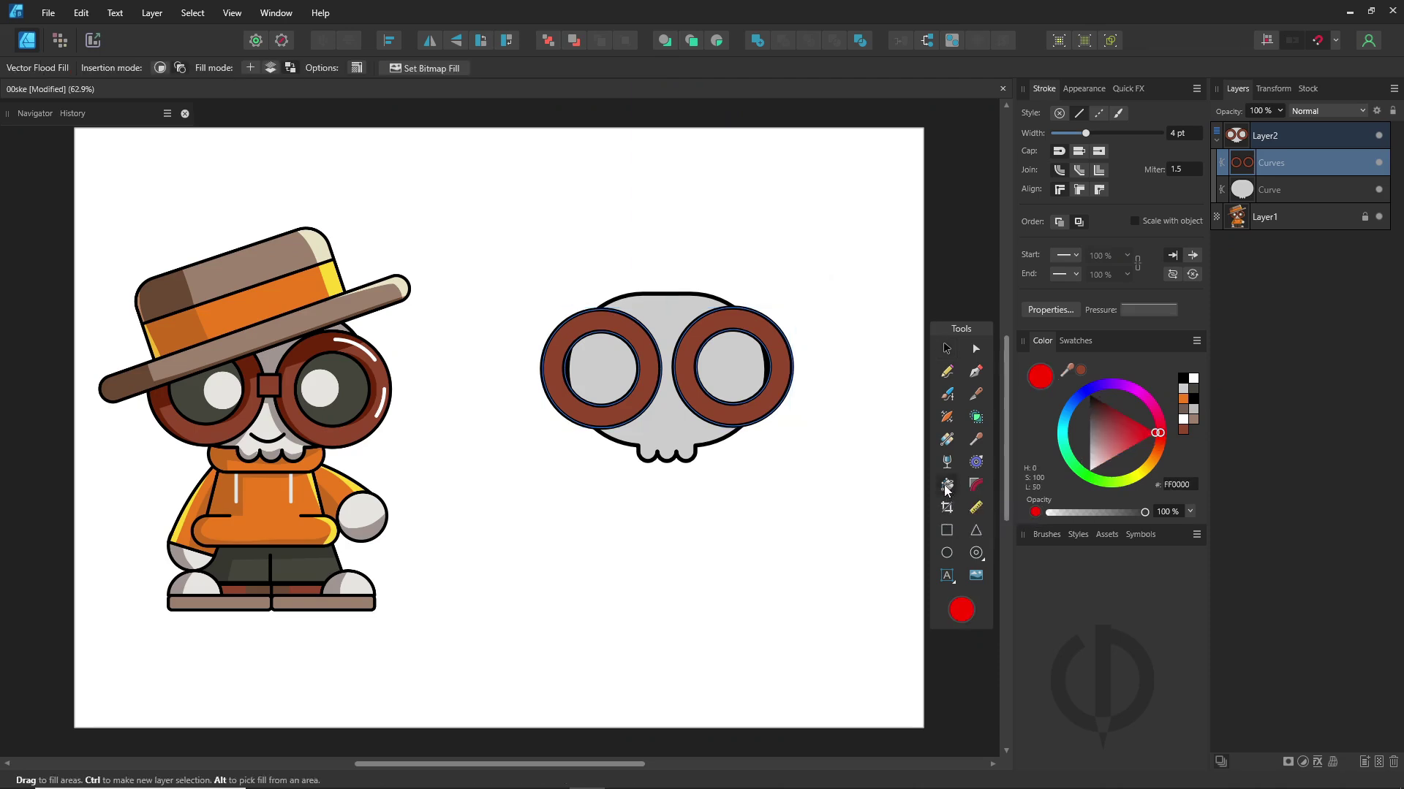
pyautogui.moveTo(1065, 371); pyautogui.dragTo(389, 400)
pyautogui.click(616, 372)
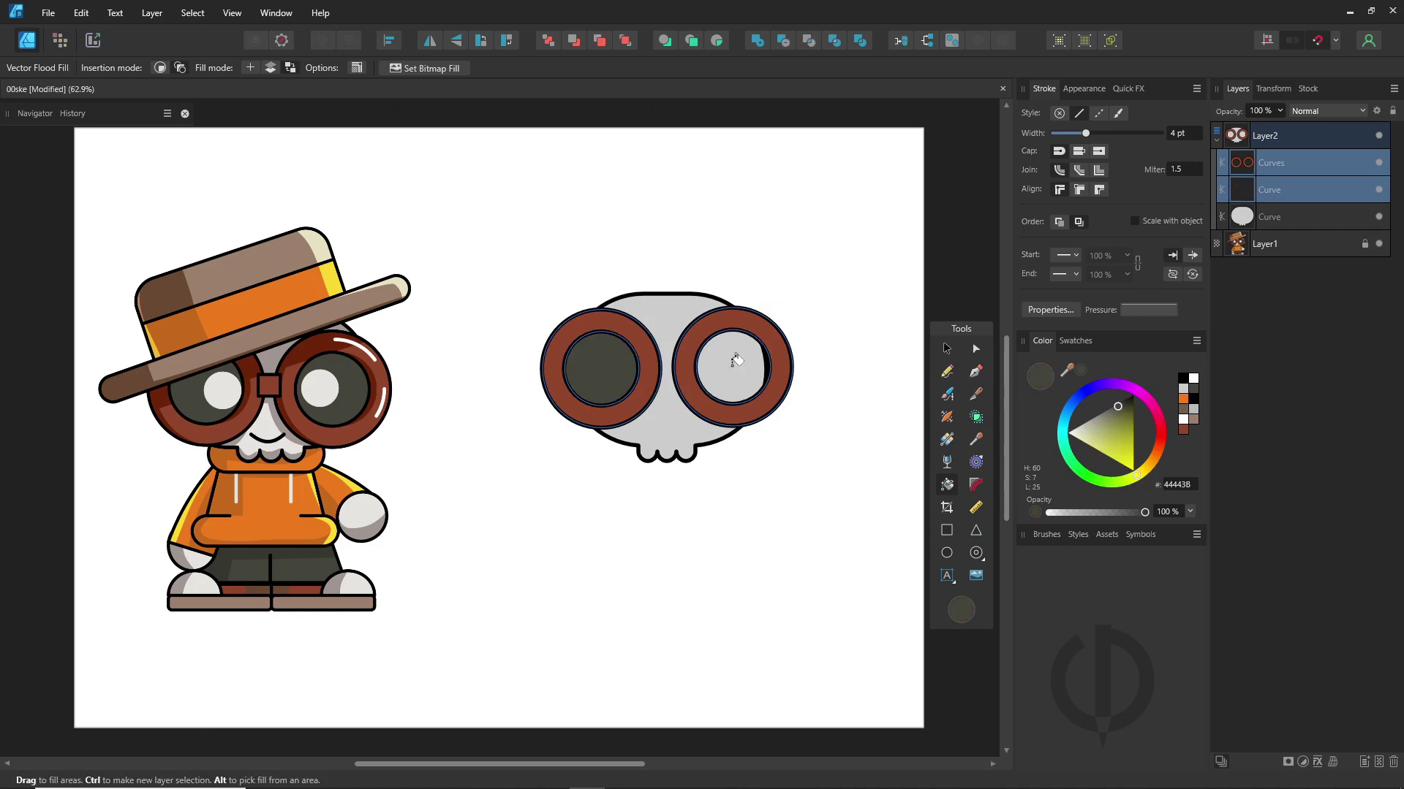
pyautogui.click(731, 370)
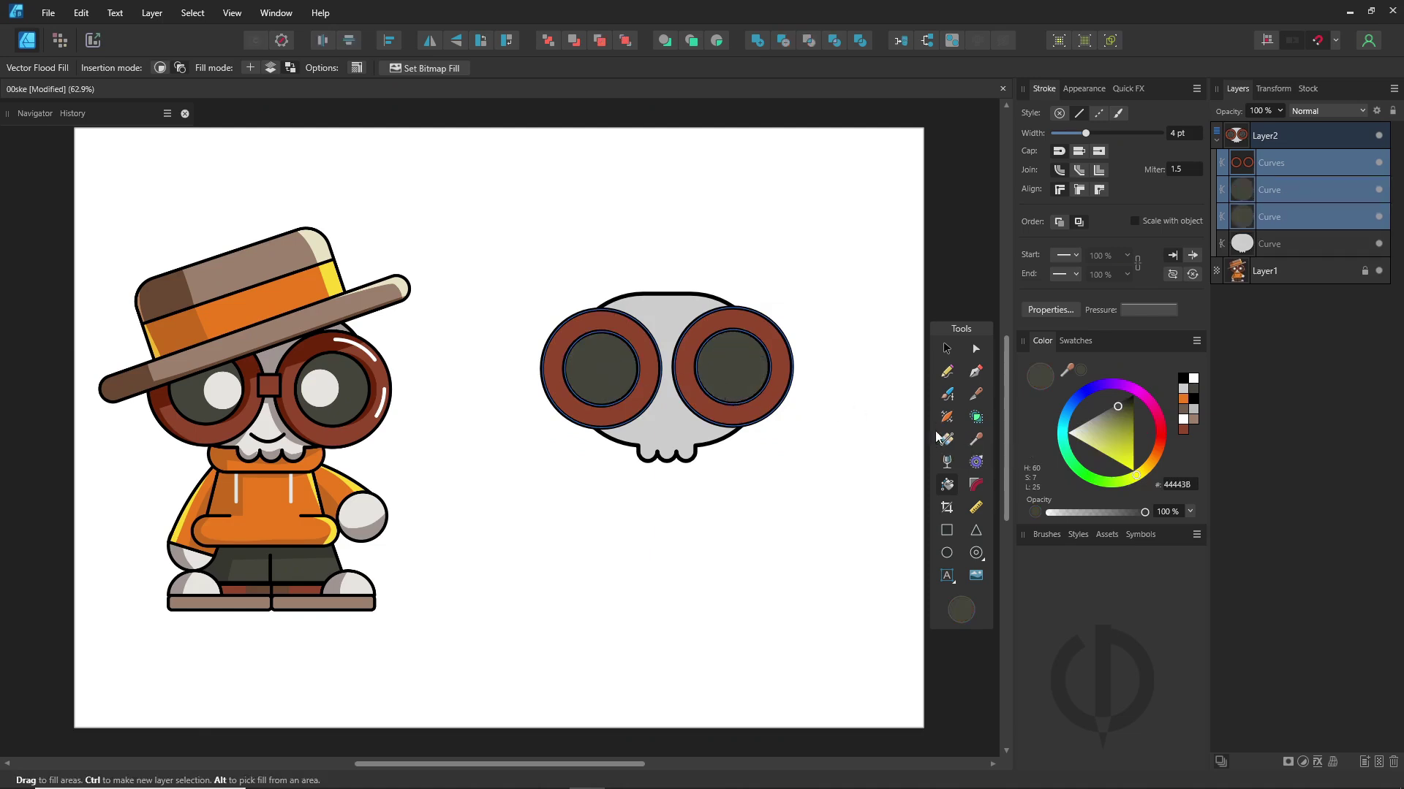
pyautogui.click(946, 349)
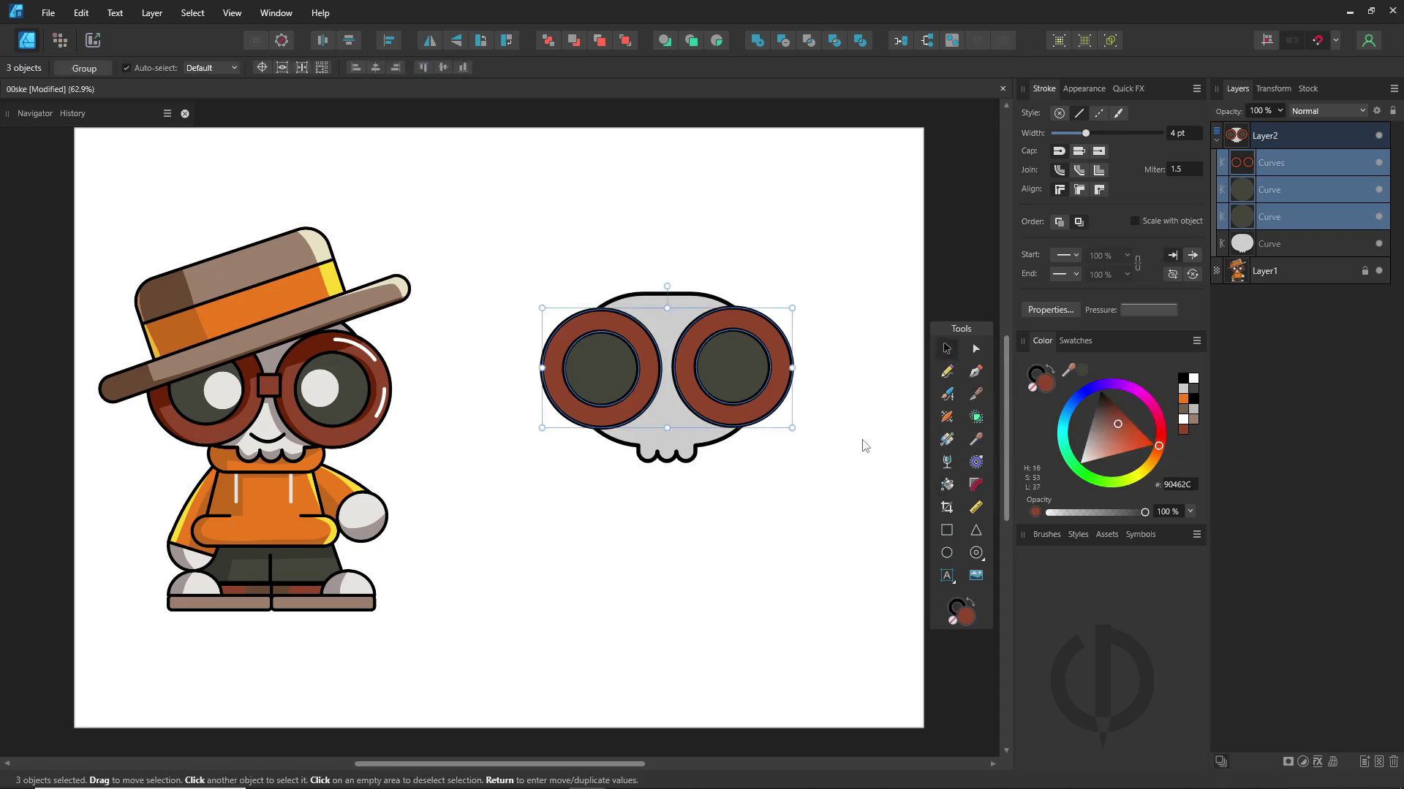
pyautogui.click(867, 448)
# - Draw a small reddish-brown rectangle as the goggles' bridge, centred between the two rings
pyautogui.click(946, 530)
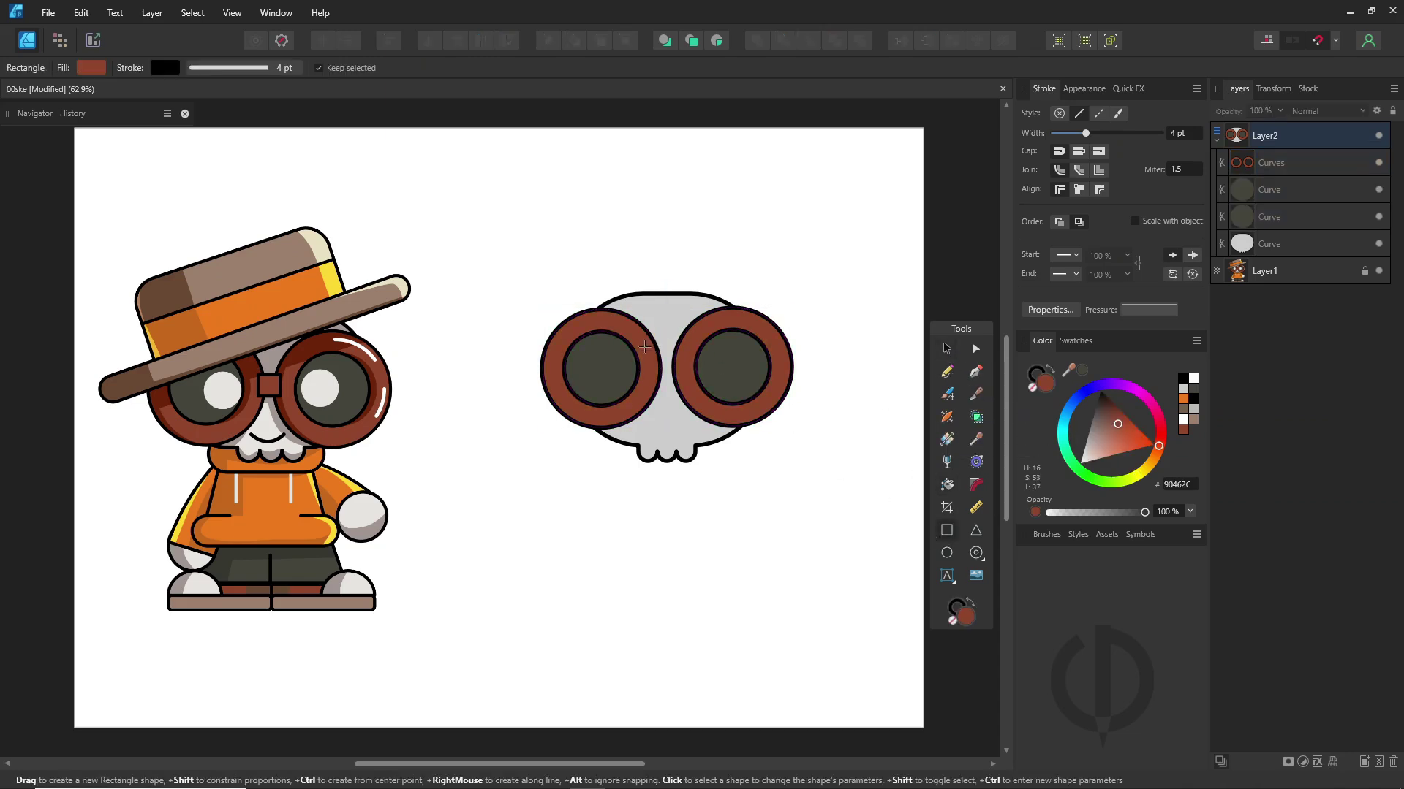
pyautogui.moveTo(645, 346)
pyautogui.mouseDown()
pyautogui.moveTo(683, 370)
pyautogui.moveTo(664, 373)
pyautogui.mouseUp()
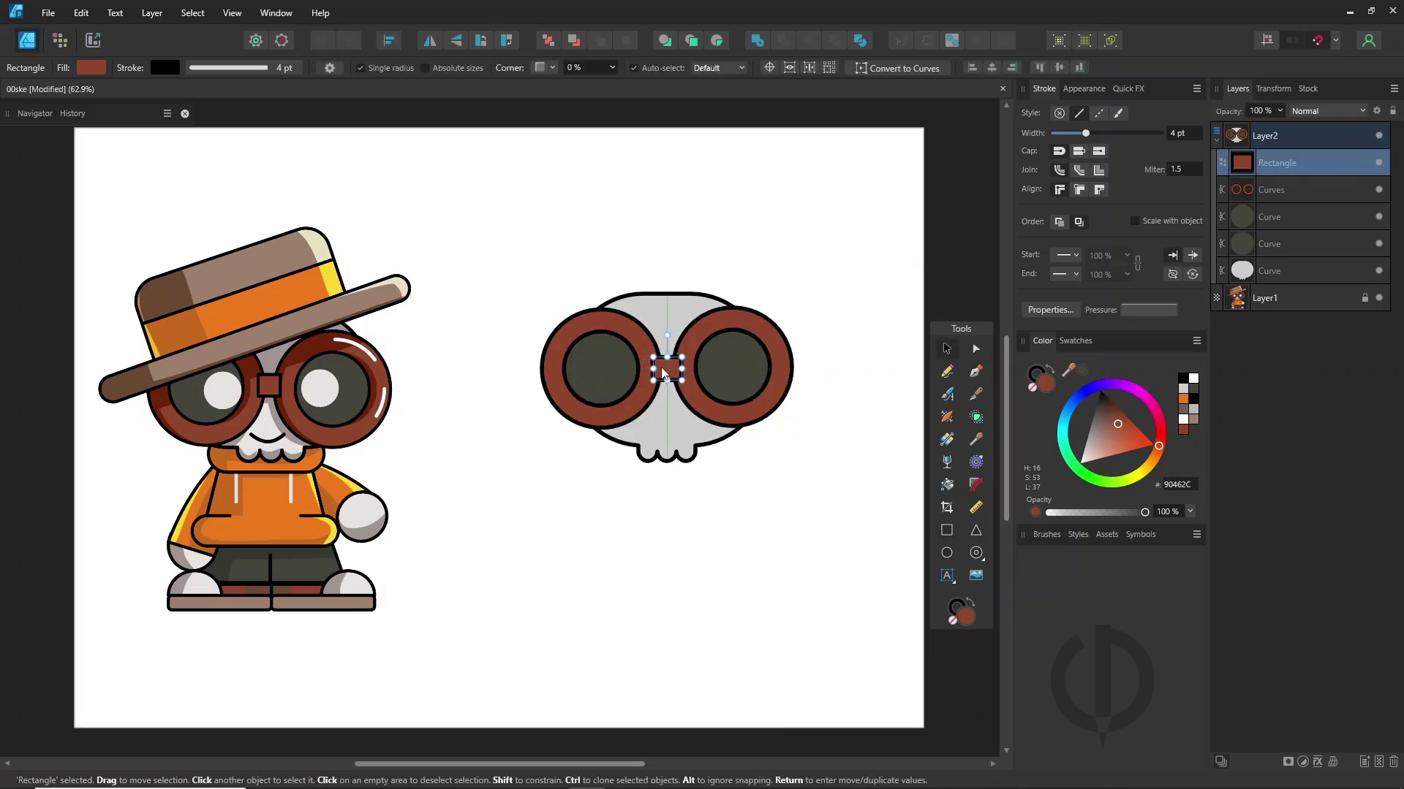
pyautogui.click(856, 407)
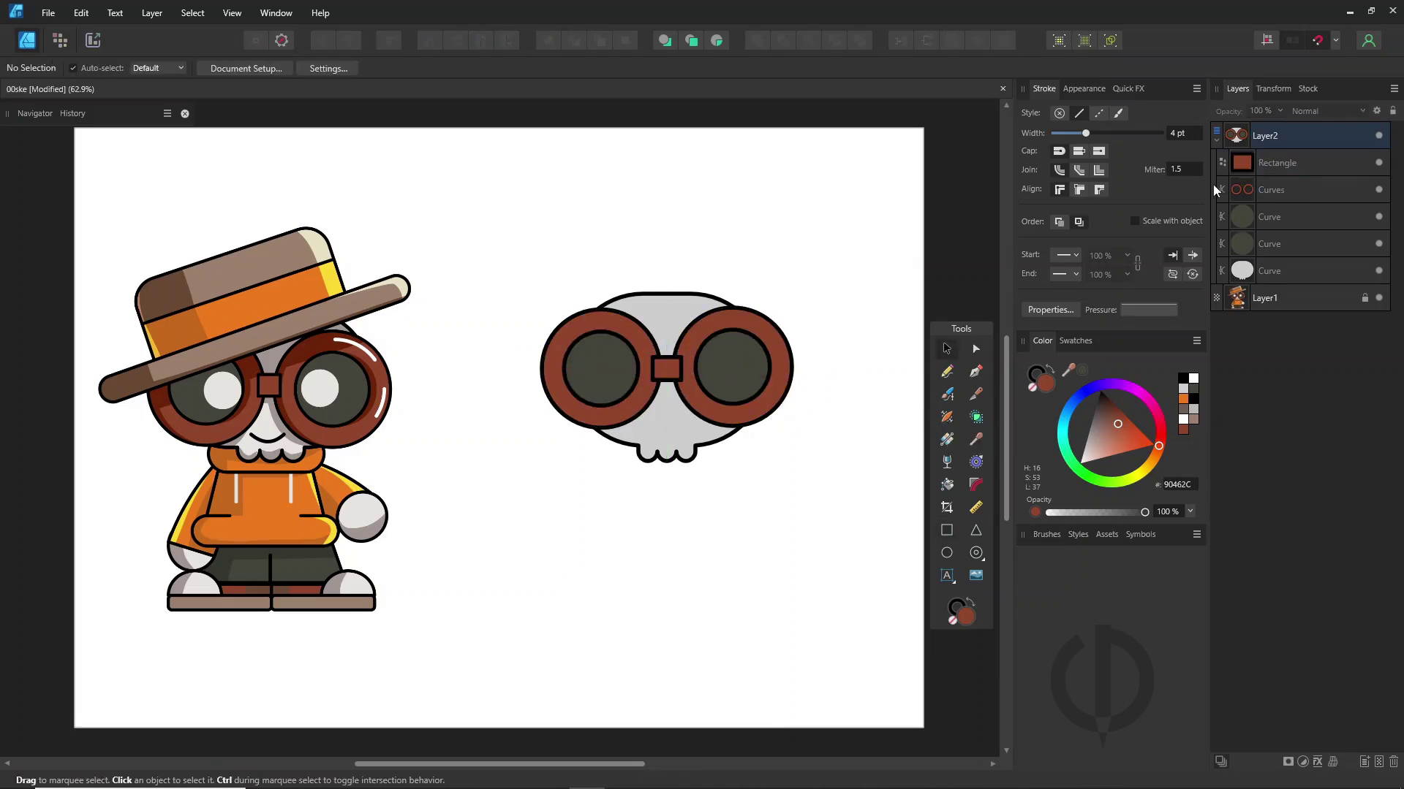
# - Group the bridge rectangle with the goggle rings
pyautogui.click(1281, 164)
pyautogui.keyDown('shift'); pyautogui.click(1285, 192); pyautogui.keyUp('shift')
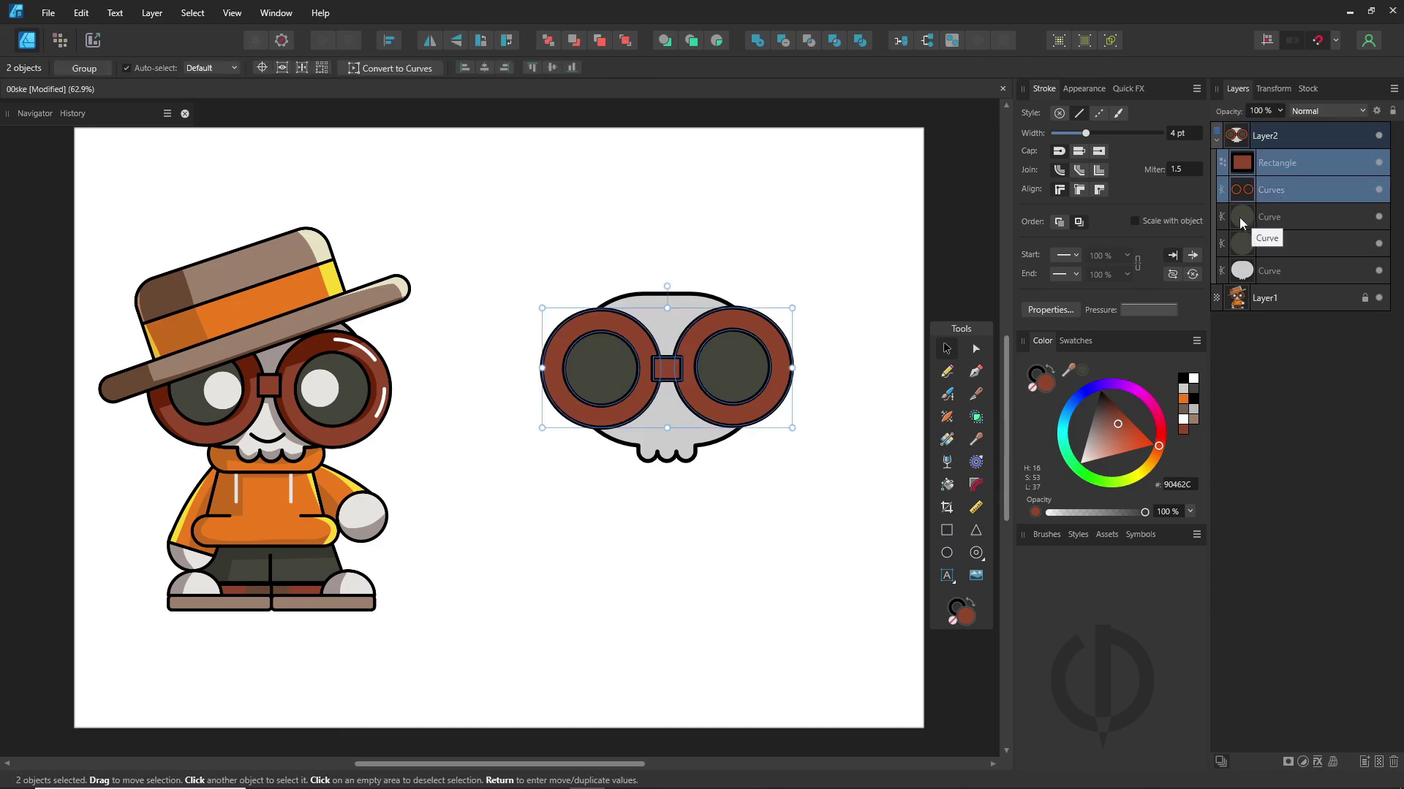
pyautogui.rightClick(730, 379)
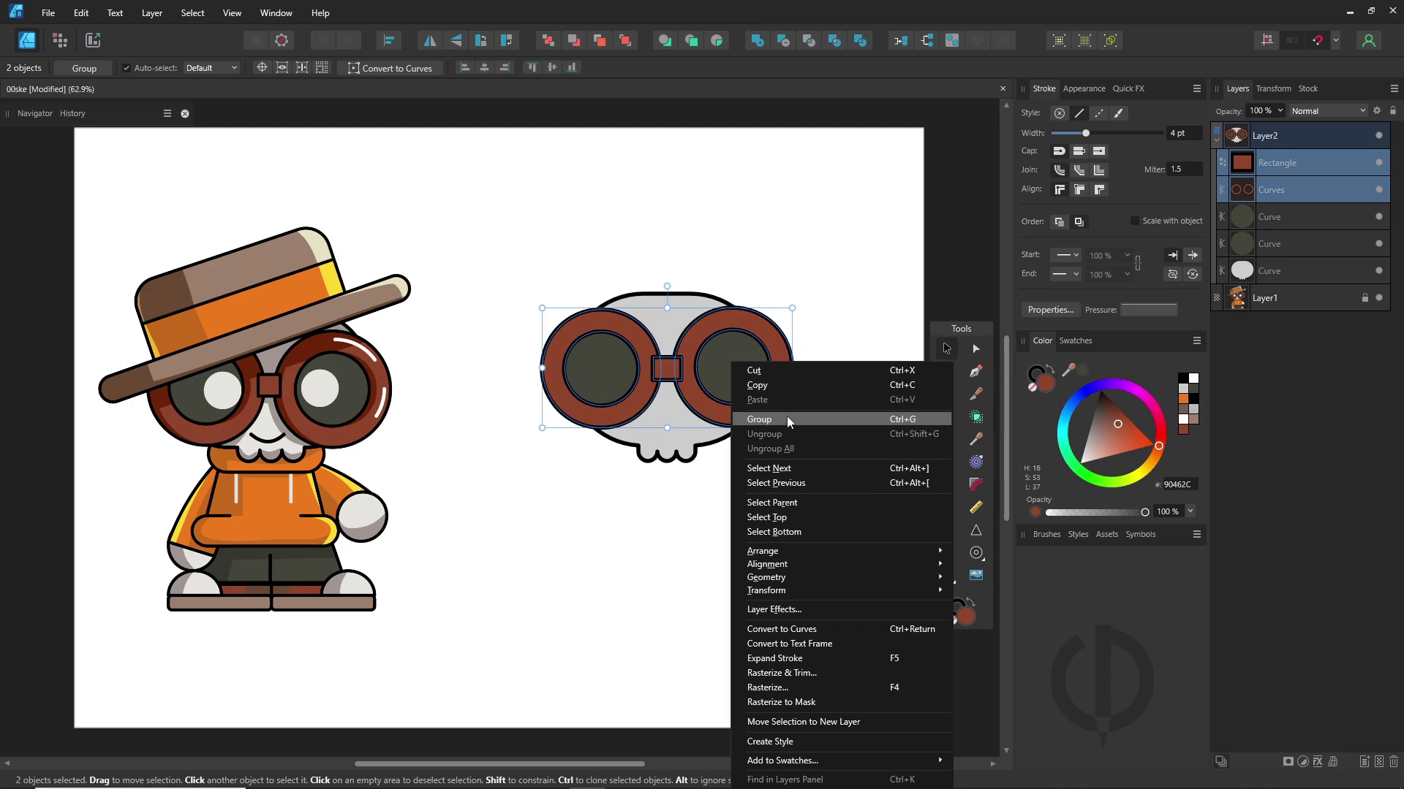
pyautogui.click(471, 200)
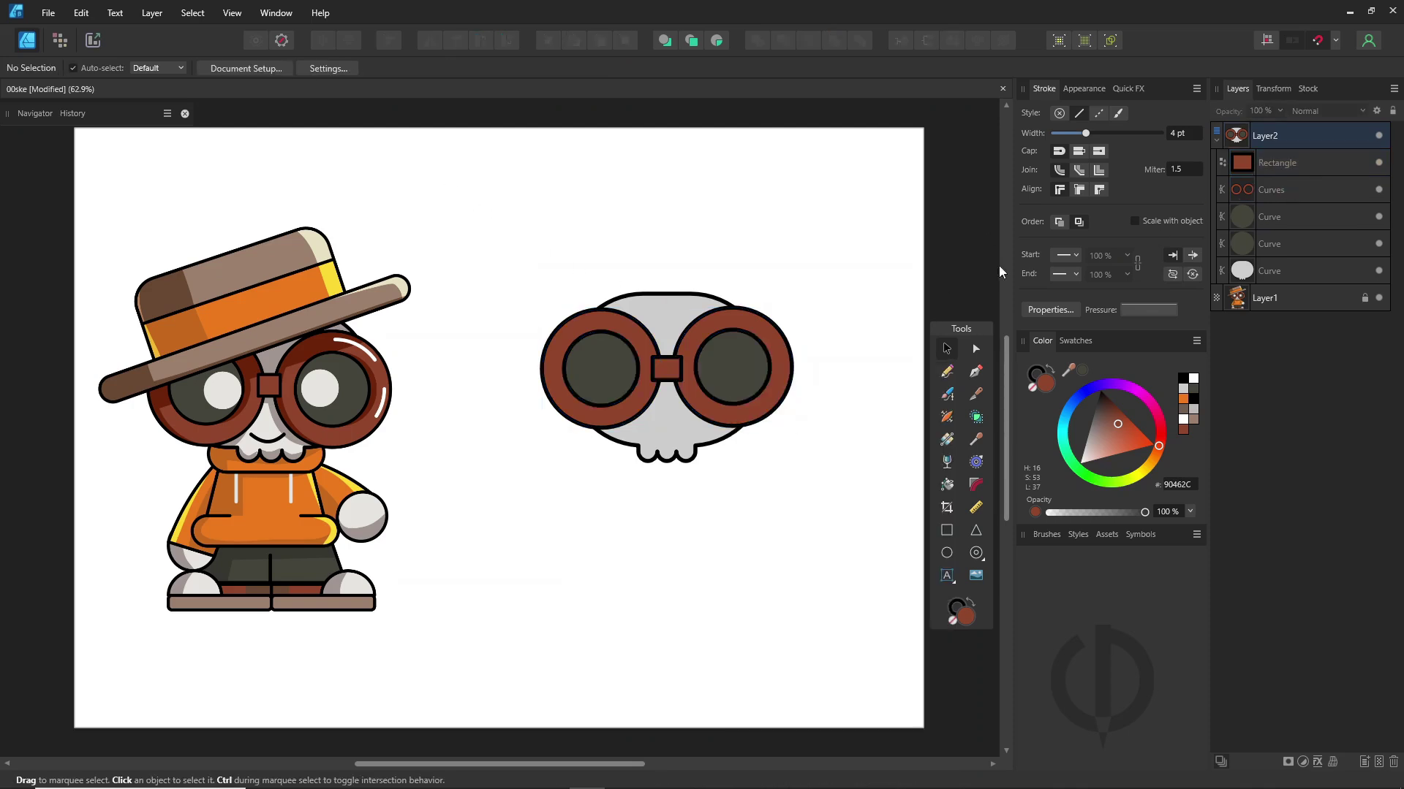
pyautogui.hotkey('ctrl', 'z')
pyautogui.click(151, 15)
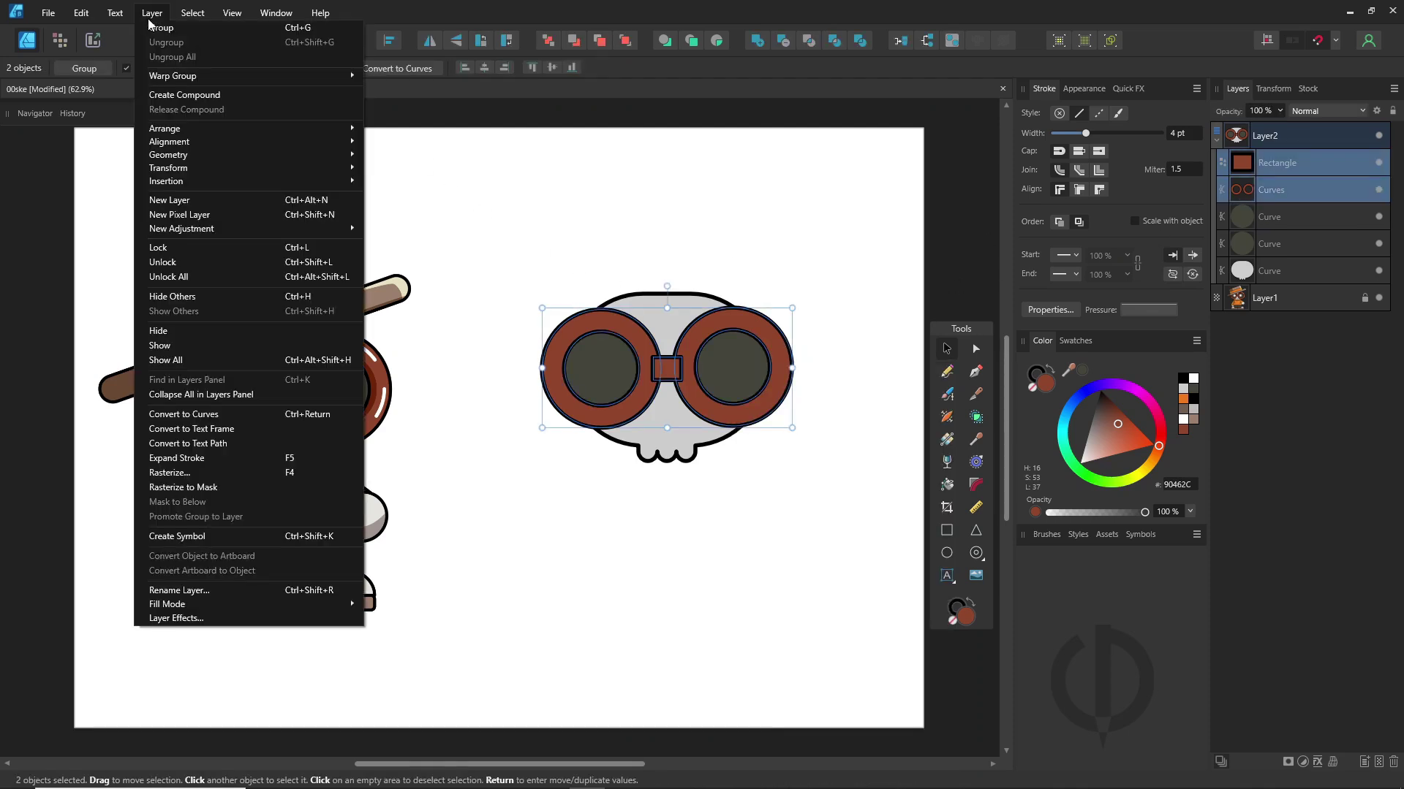
pyautogui.click(223, 27)
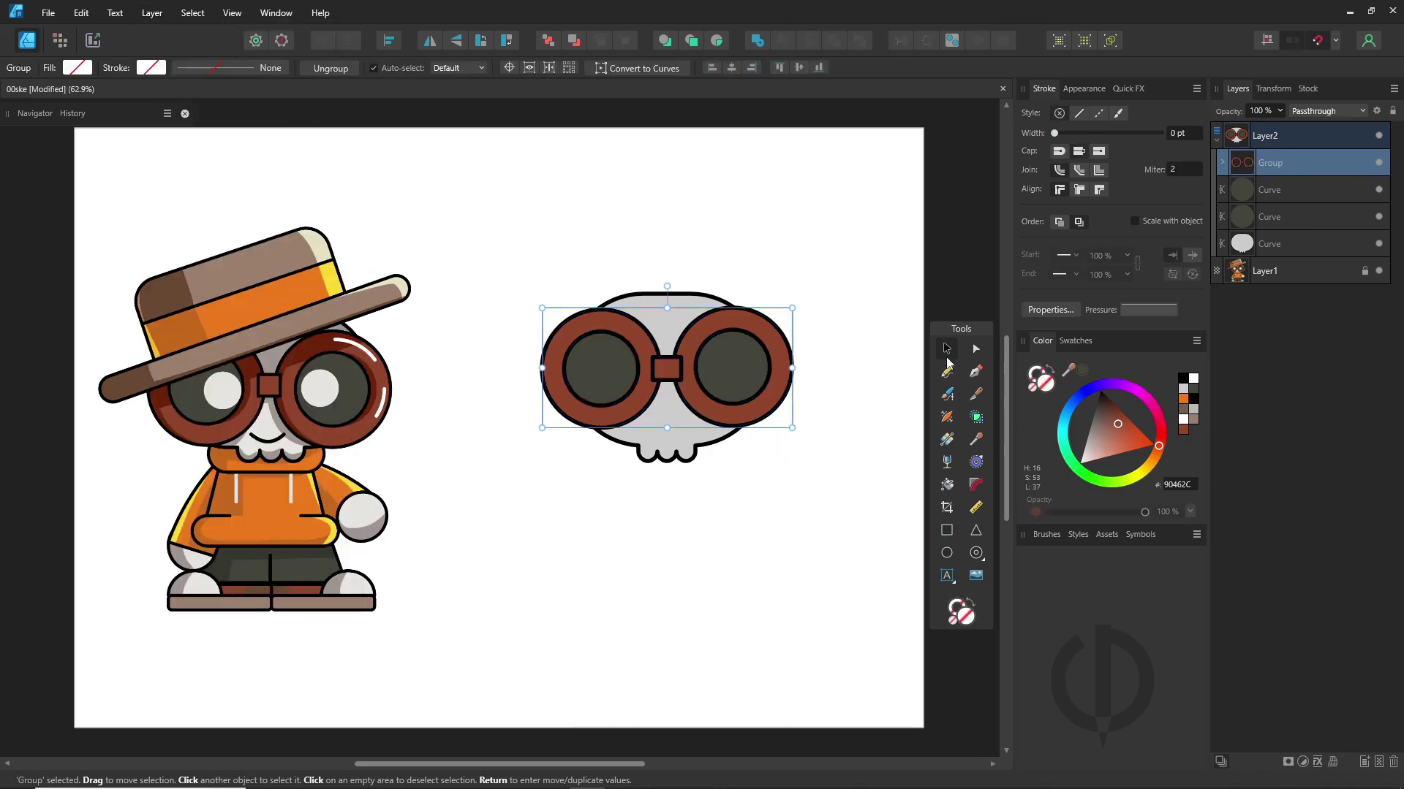
pyautogui.click(868, 364)
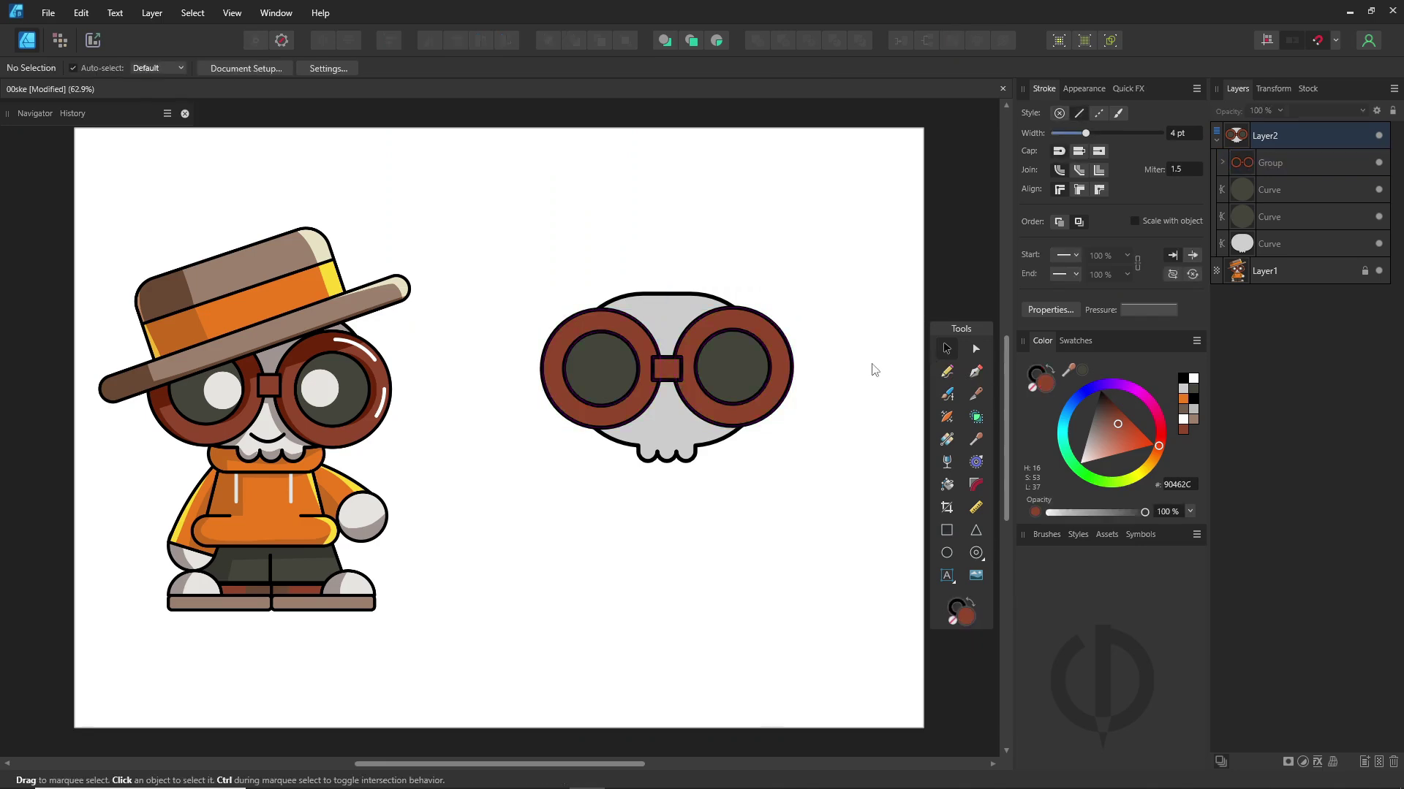
# - Draw a small circle inside the right lens with white fill (FFFFFF) and no stroke
pyautogui.click(745, 374)
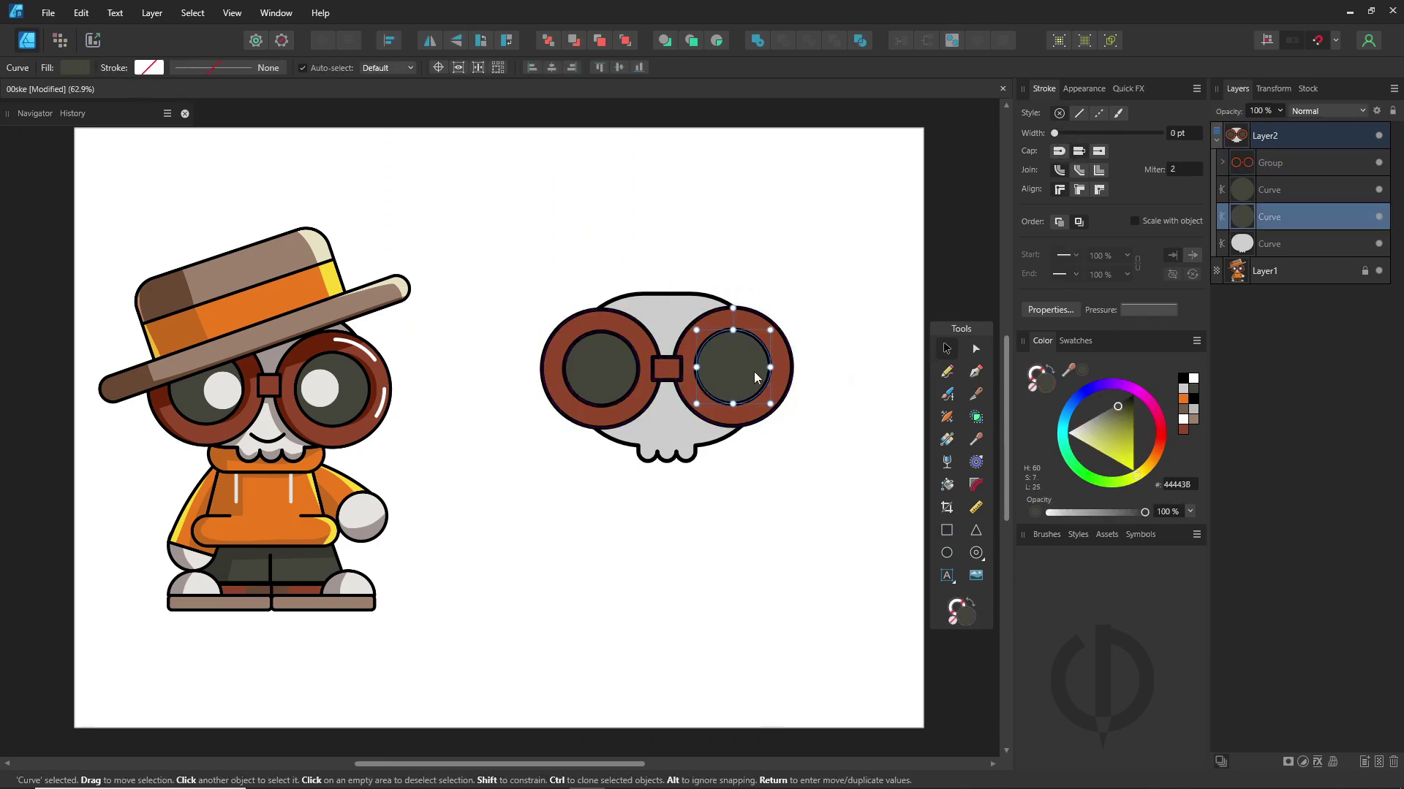
pyautogui.click(946, 553)
pyautogui.moveTo(708, 344); pyautogui.dragTo(745, 381)
pyautogui.moveTo(1118, 431); pyautogui.dragTo(1040, 494)
# - Copy the white circle into the left lens and move the left lens shape beneath the white circles in the layer order
pyautogui.click(947, 349)
pyautogui.moveTo(733, 365); pyautogui.dragTo(611, 370)
pyautogui.moveTo(1297, 195); pyautogui.dragTo(1296, 252)
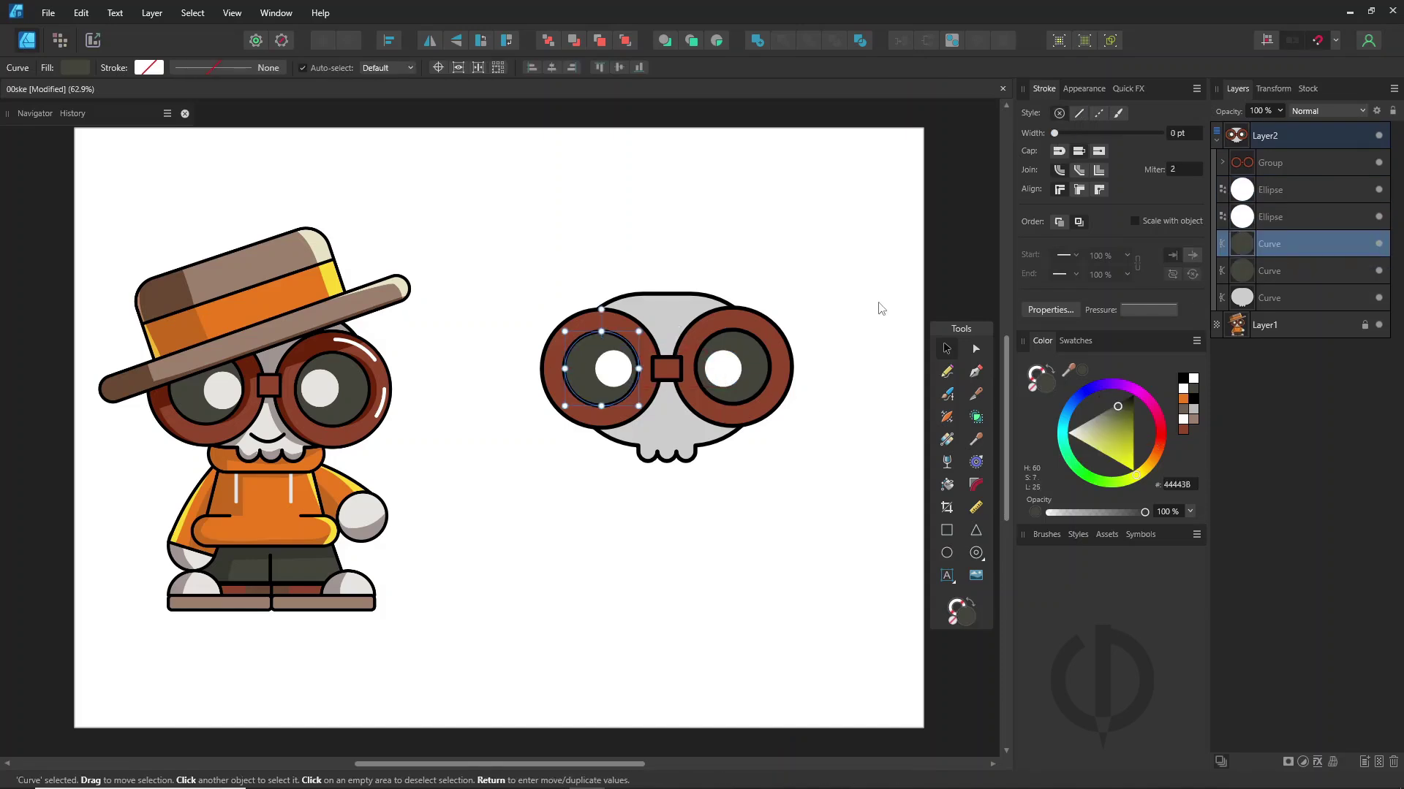
pyautogui.click(894, 306)
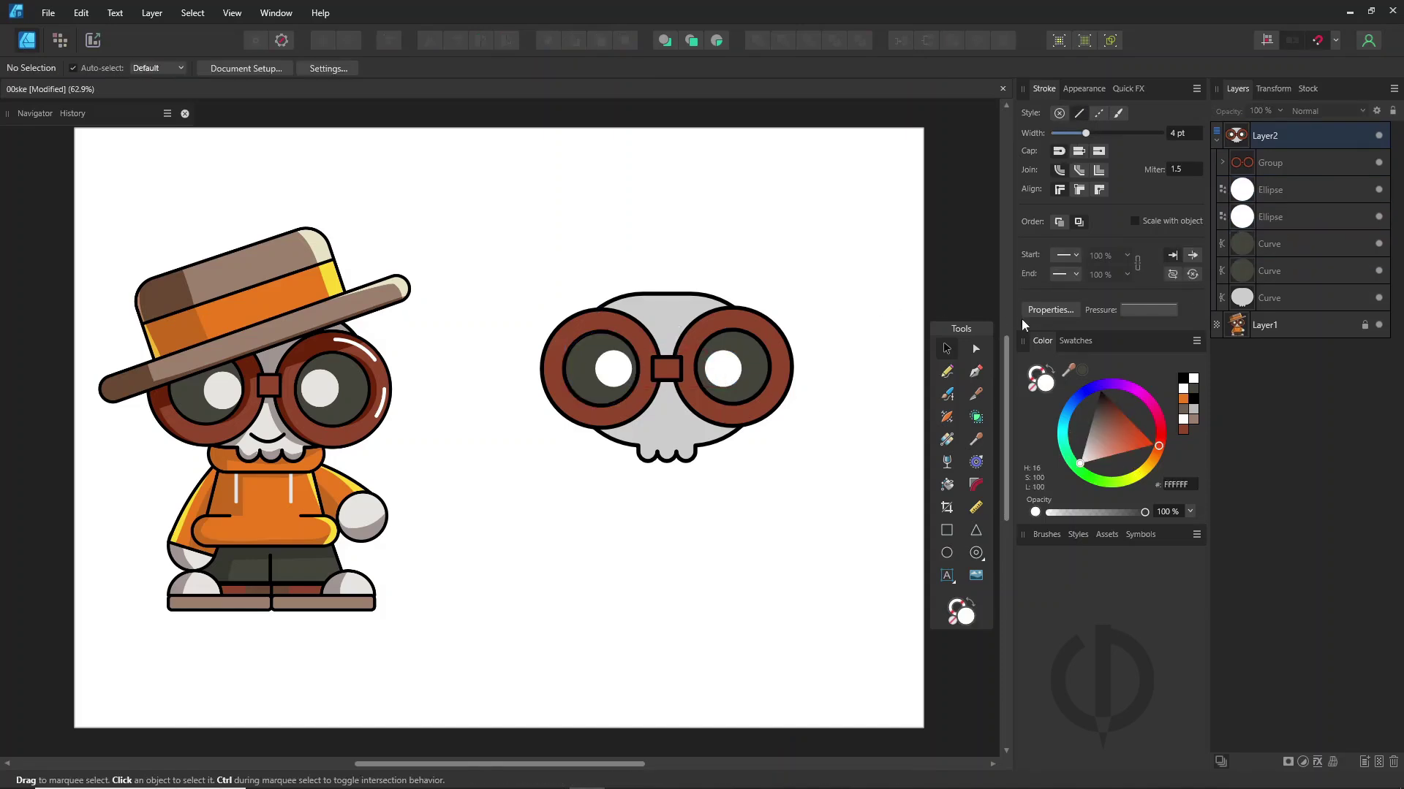
# - Draw a black 4 pt line above the skull's teeth with the Pen tool and bend it down into a smile
pyautogui.click(975, 372)
pyautogui.click(638, 428)
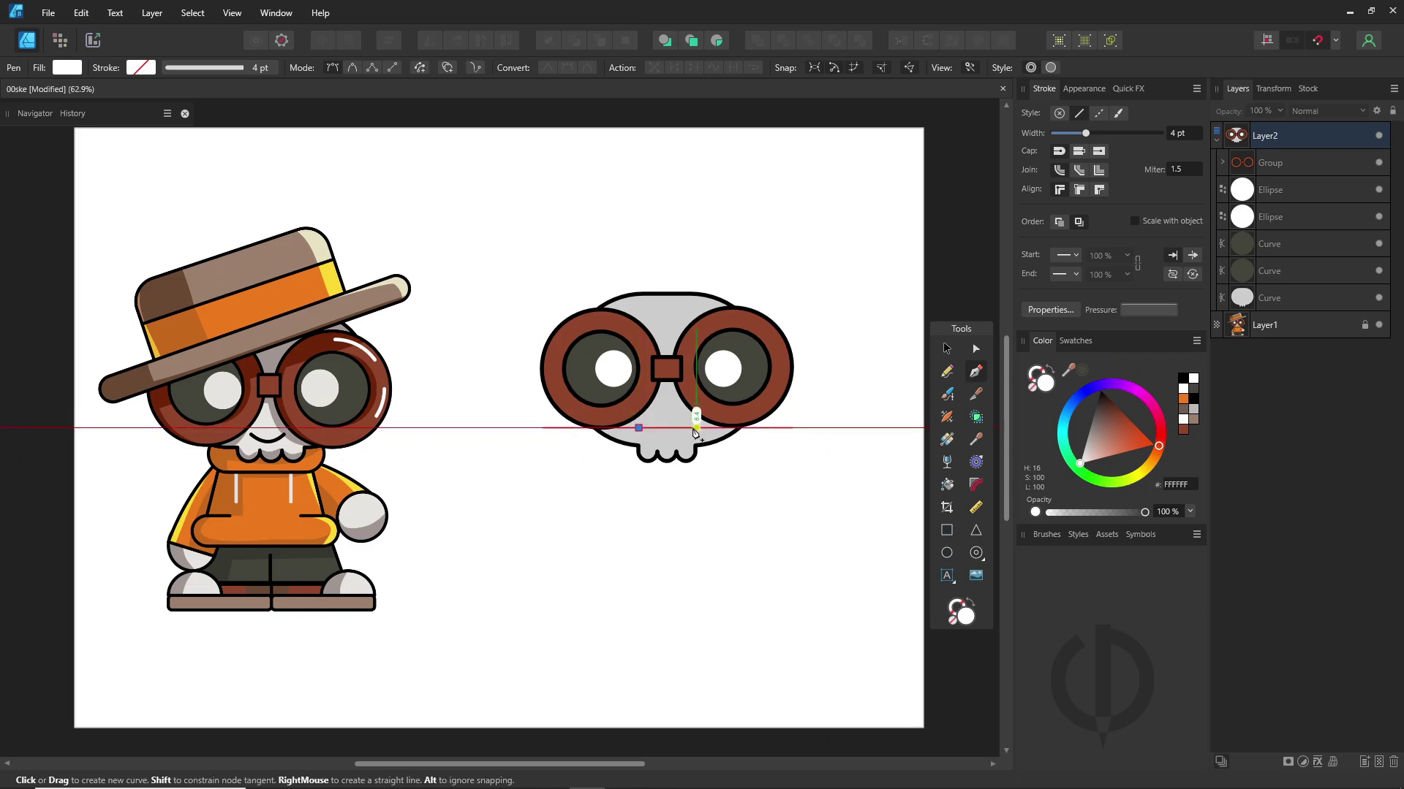
pyautogui.click(697, 428)
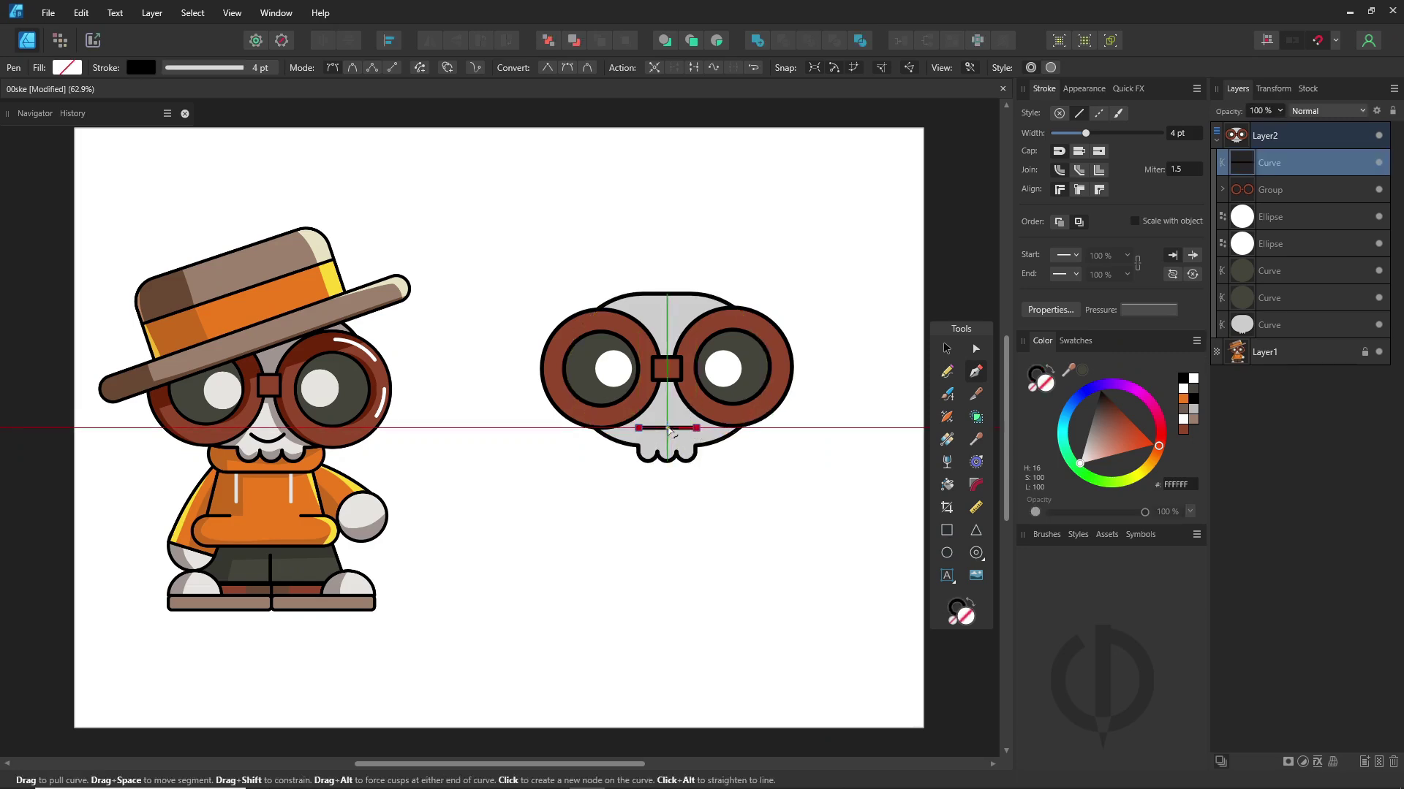
pyautogui.moveTo(665, 432)
pyautogui.mouseDown()
pyautogui.moveTo(670, 443)
pyautogui.moveTo(689, 427)
pyautogui.mouseUp()
pyautogui.click(946, 348)
pyautogui.click(772, 510)
# - Group all parts of the new skull head, including the goggles, eyes and smile
pyautogui.moveTo(511, 541); pyautogui.dragTo(870, 232)
pyautogui.rightClick(723, 372)
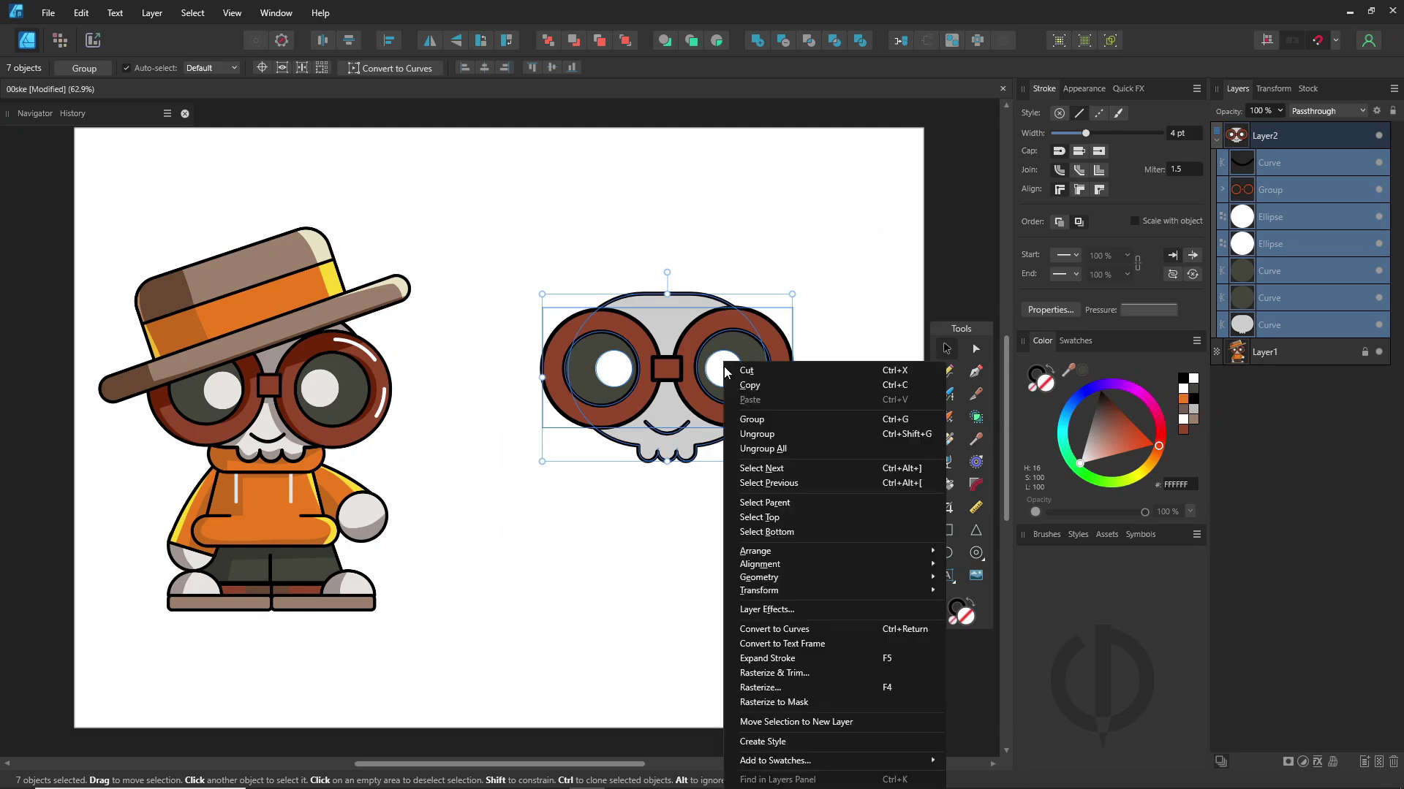
pyautogui.click(762, 421)
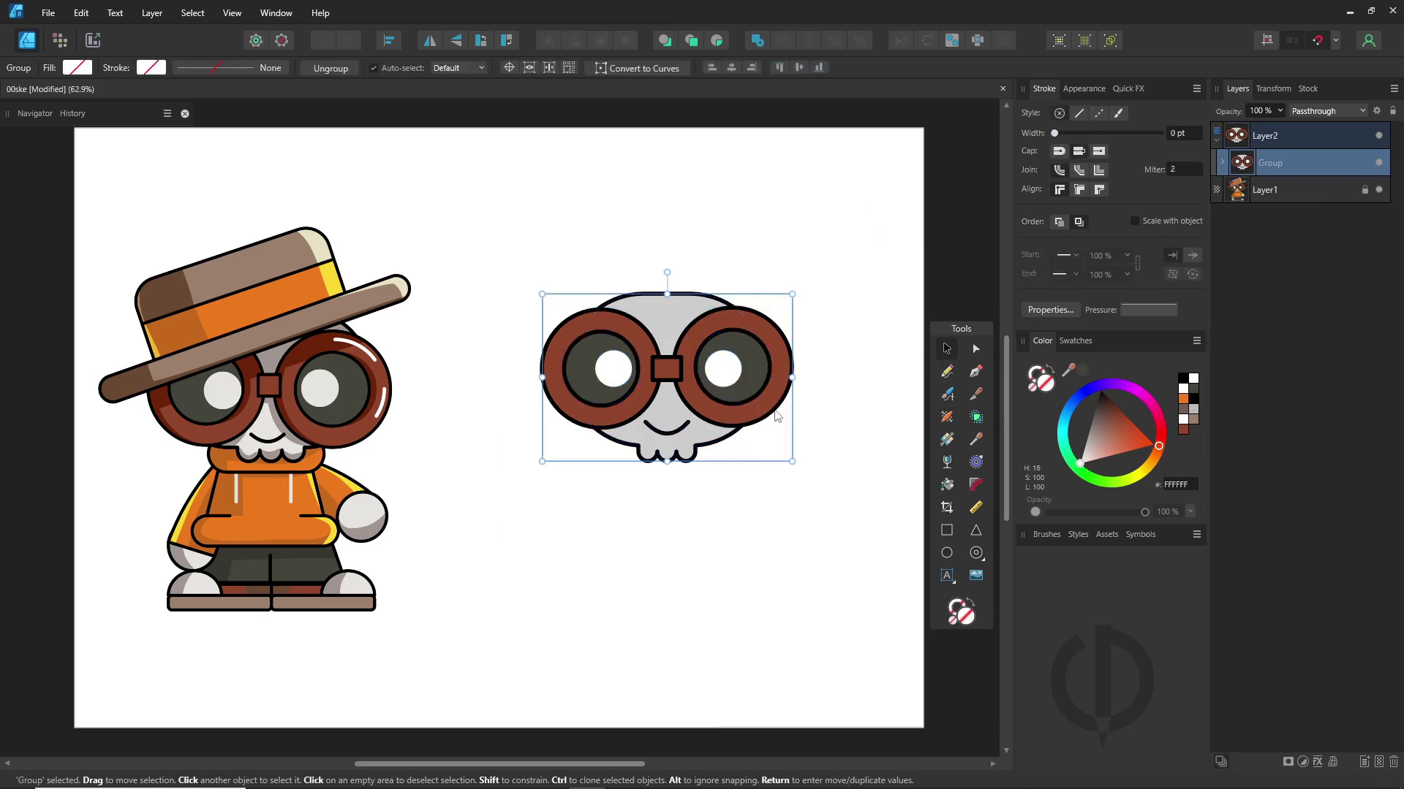
pyautogui.click(855, 384)
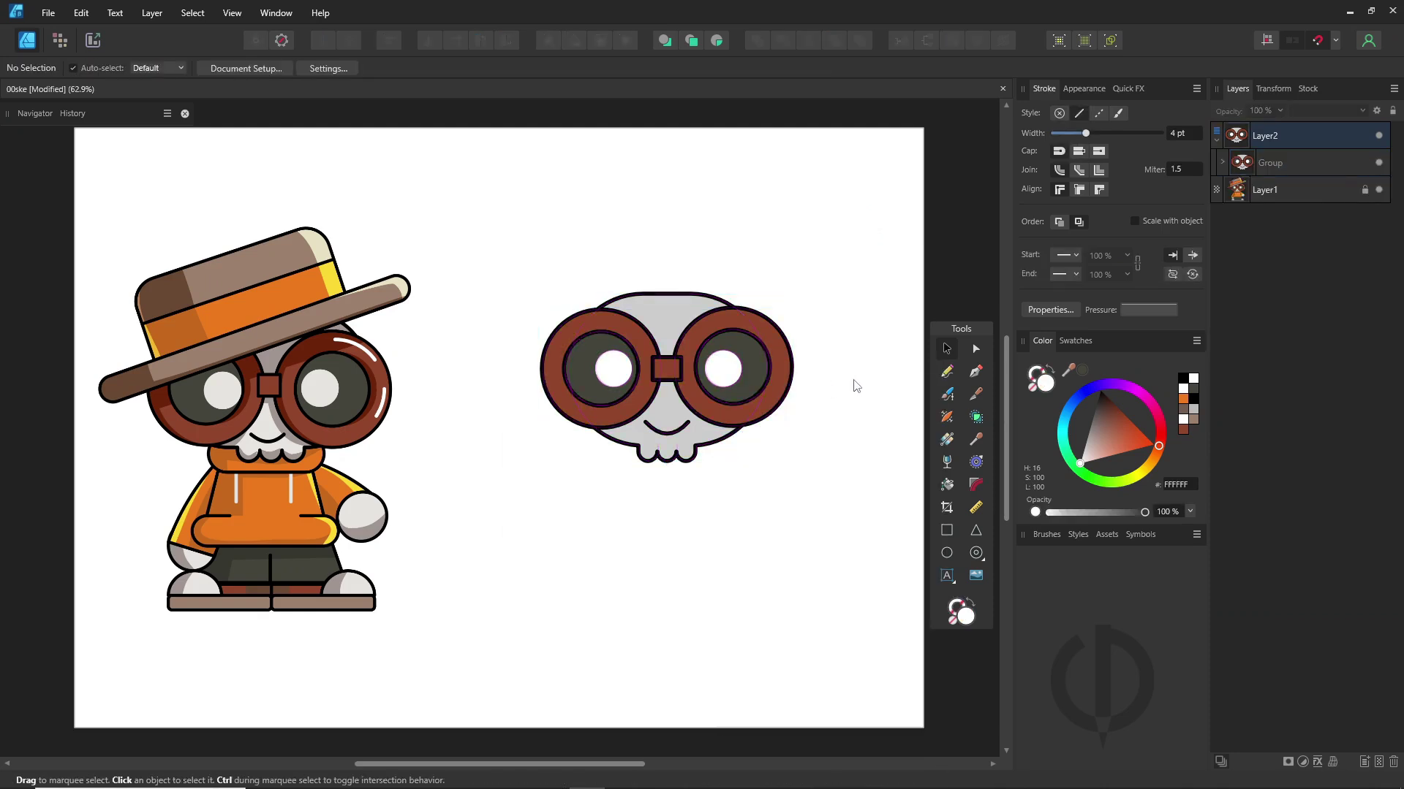
# - Draw a wide, flat rounded rectangle across the top of the goggles as the hat brim
pyautogui.click(981, 557)
pyautogui.click(982, 559)
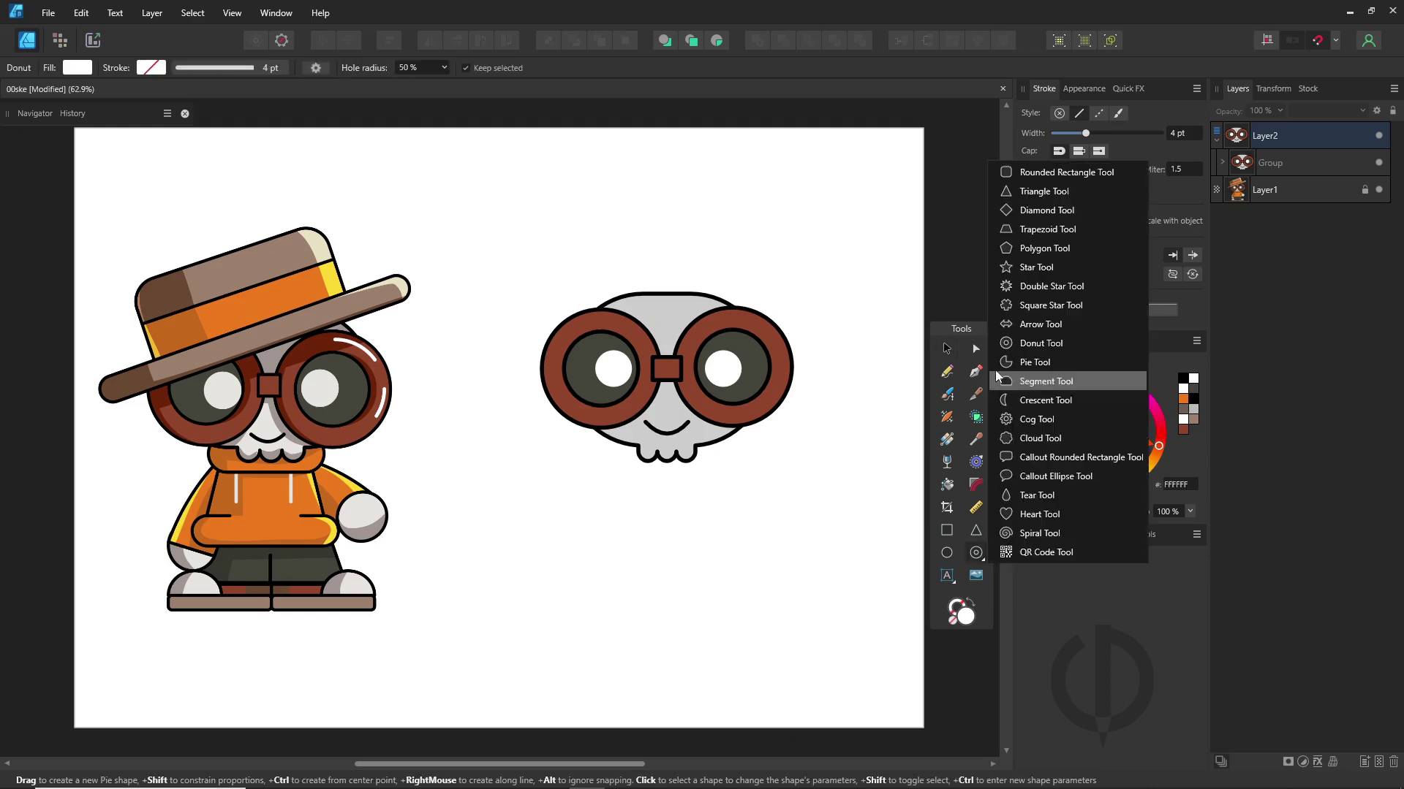
pyautogui.click(1025, 174)
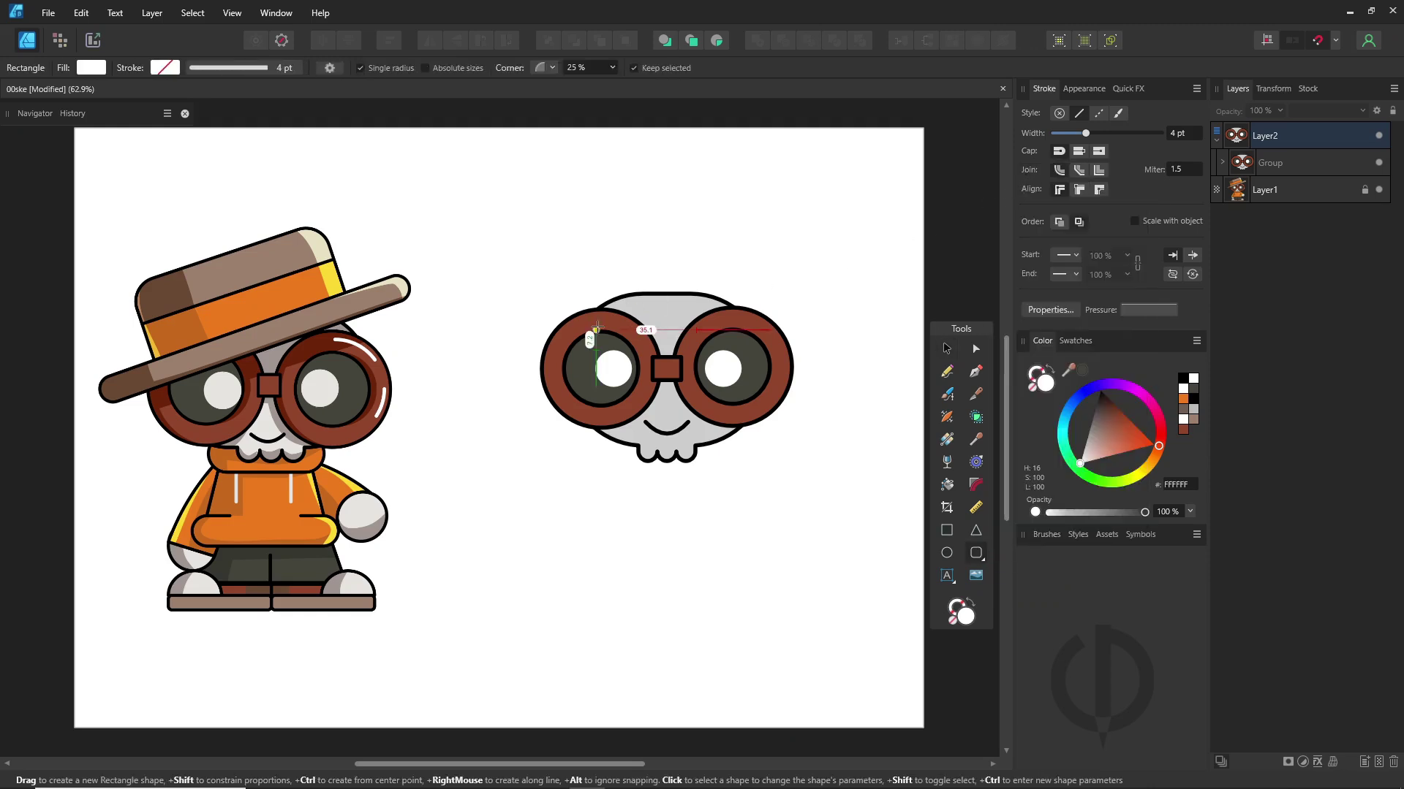
pyautogui.moveTo(500, 340); pyautogui.dragTo(816, 307)
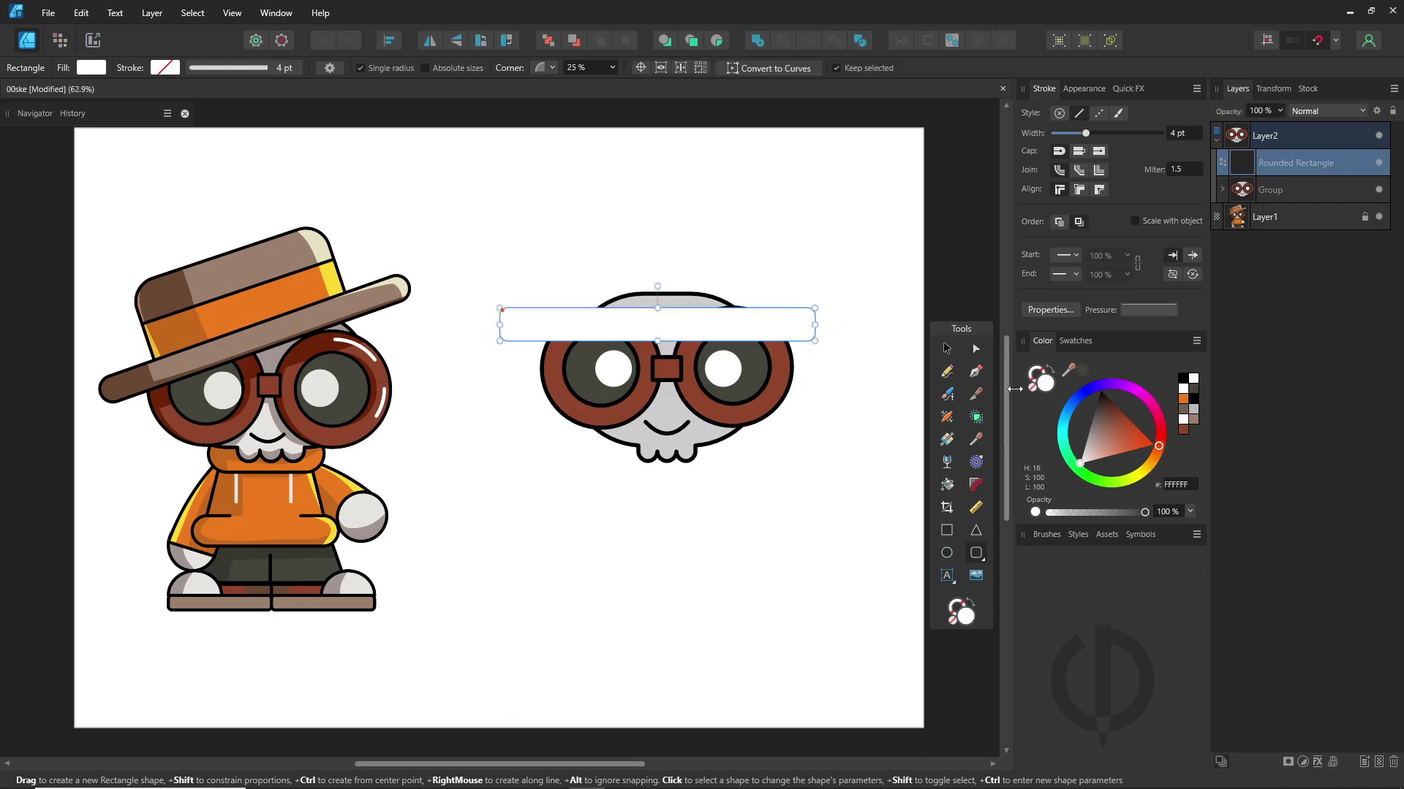
# - Give the hat brim a black stroke, a light brown fill (9B806E) and a 50% corner radius
pyautogui.click(1182, 378)
pyautogui.click(1045, 383)
pyautogui.click(1192, 419)
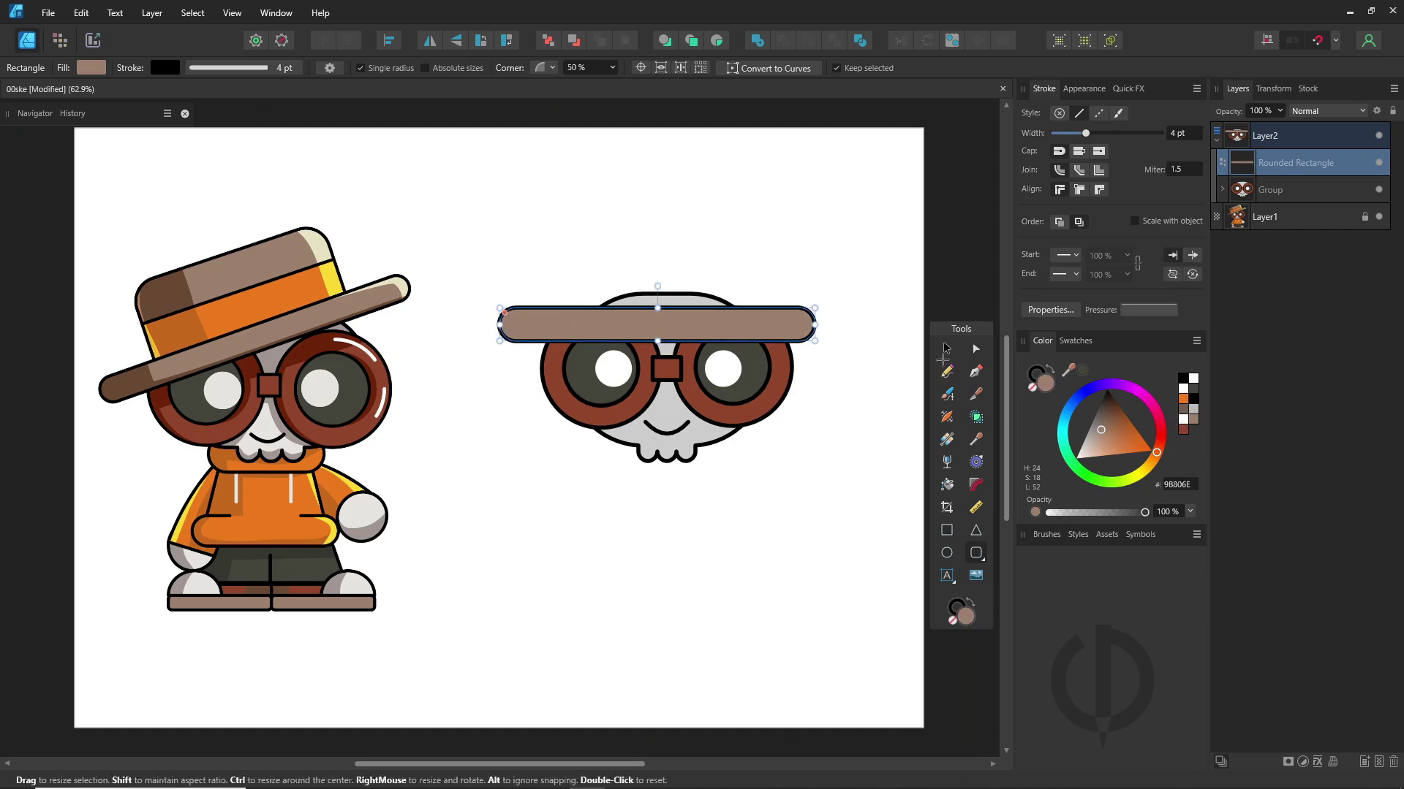
# - Make the hat brim thinner and wider on both sides, and centre it over the skull
pyautogui.click(946, 349)
pyautogui.moveTo(657, 340); pyautogui.dragTo(656, 329)
pyautogui.moveTo(815, 320); pyautogui.dragTo(842, 319)
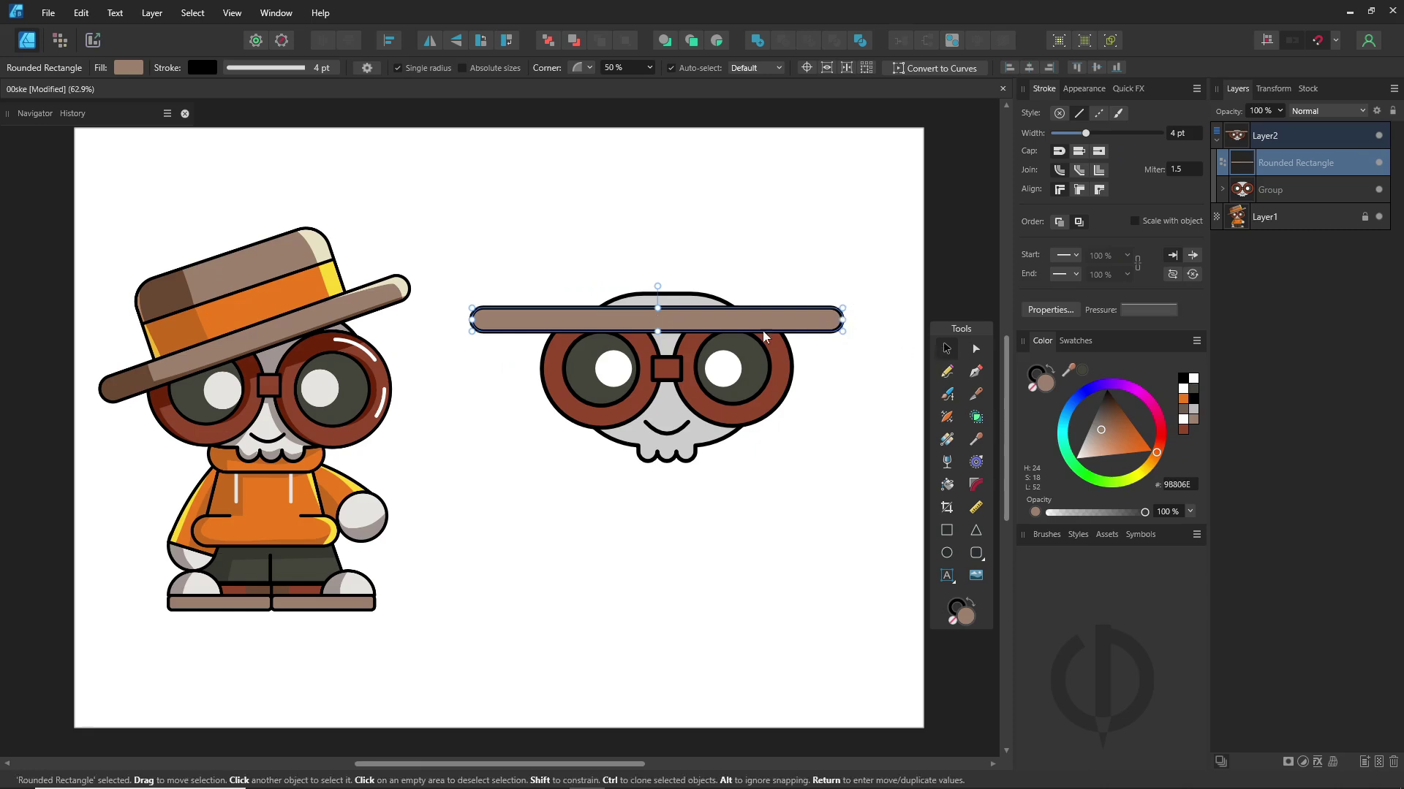
pyautogui.moveTo(729, 325); pyautogui.dragTo(740, 325)
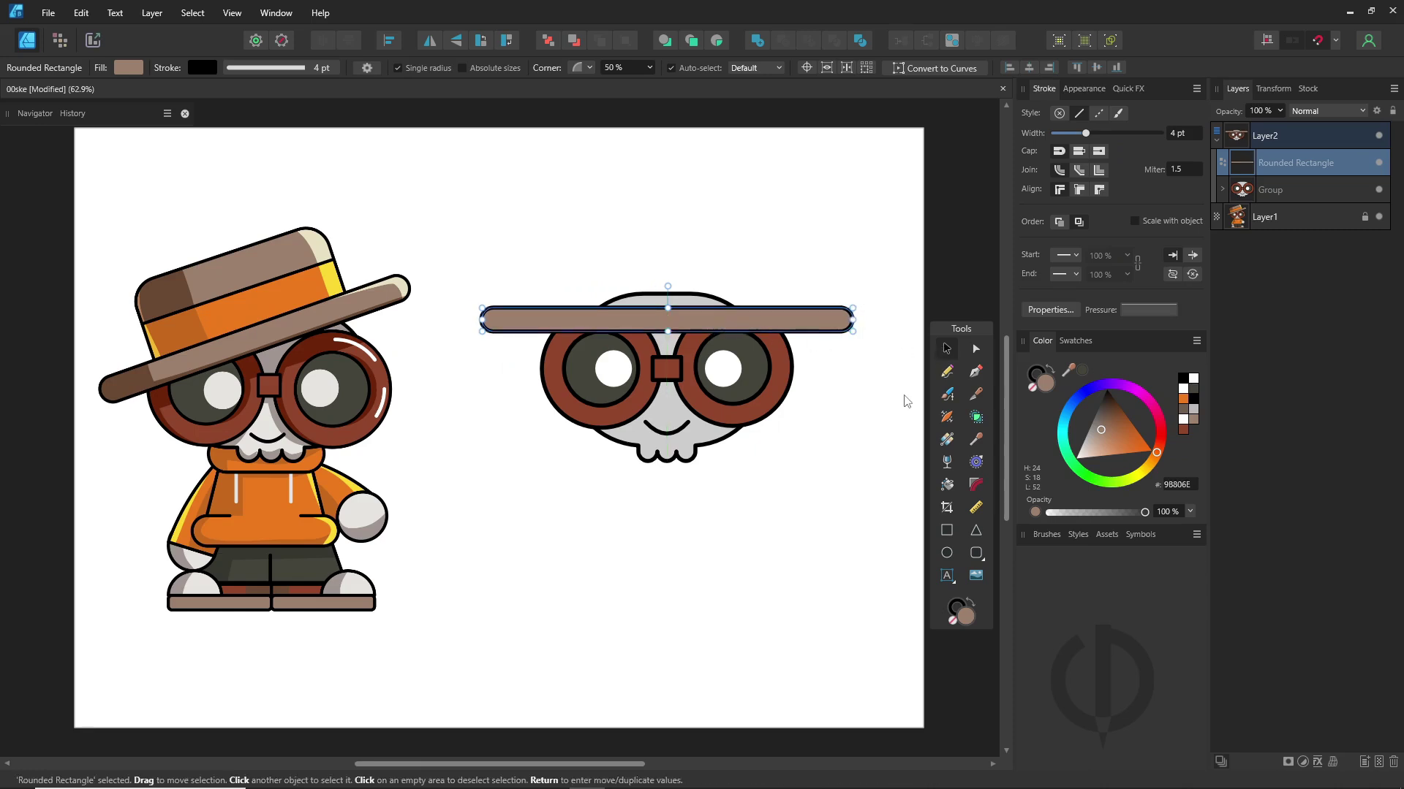
# - Draw a light brown rectangle standing on the brim as the hat's crown and centre it on the brim
pyautogui.click(946, 530)
pyautogui.moveTo(547, 307); pyautogui.dragTo(761, 206)
pyautogui.press('v')
pyautogui.moveTo(692, 278); pyautogui.dragTo(705, 281)
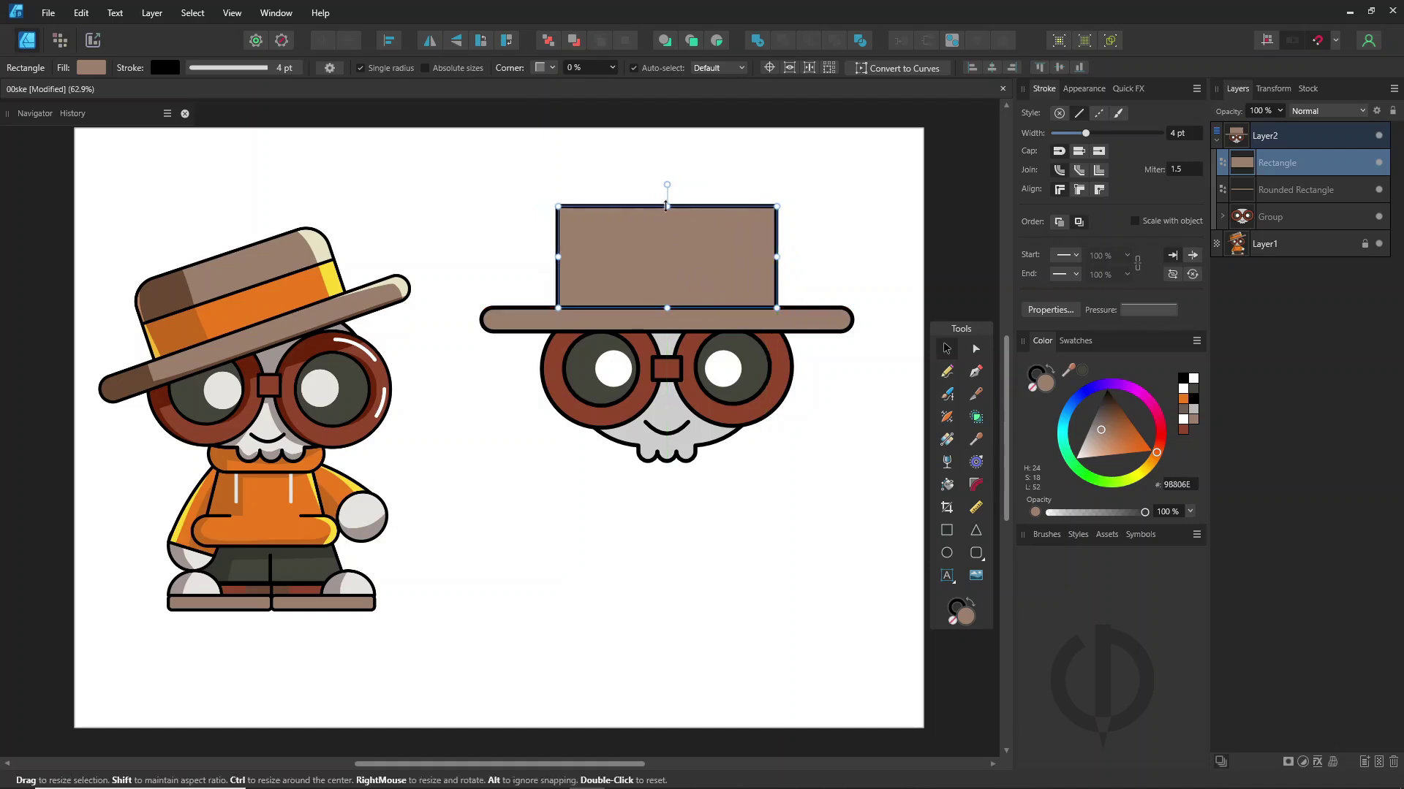
# - Lower the hat crown's height, convert it to curves and round its two top corners with an 8.9 mm radius
pyautogui.moveTo(667, 206); pyautogui.dragTo(667, 223)
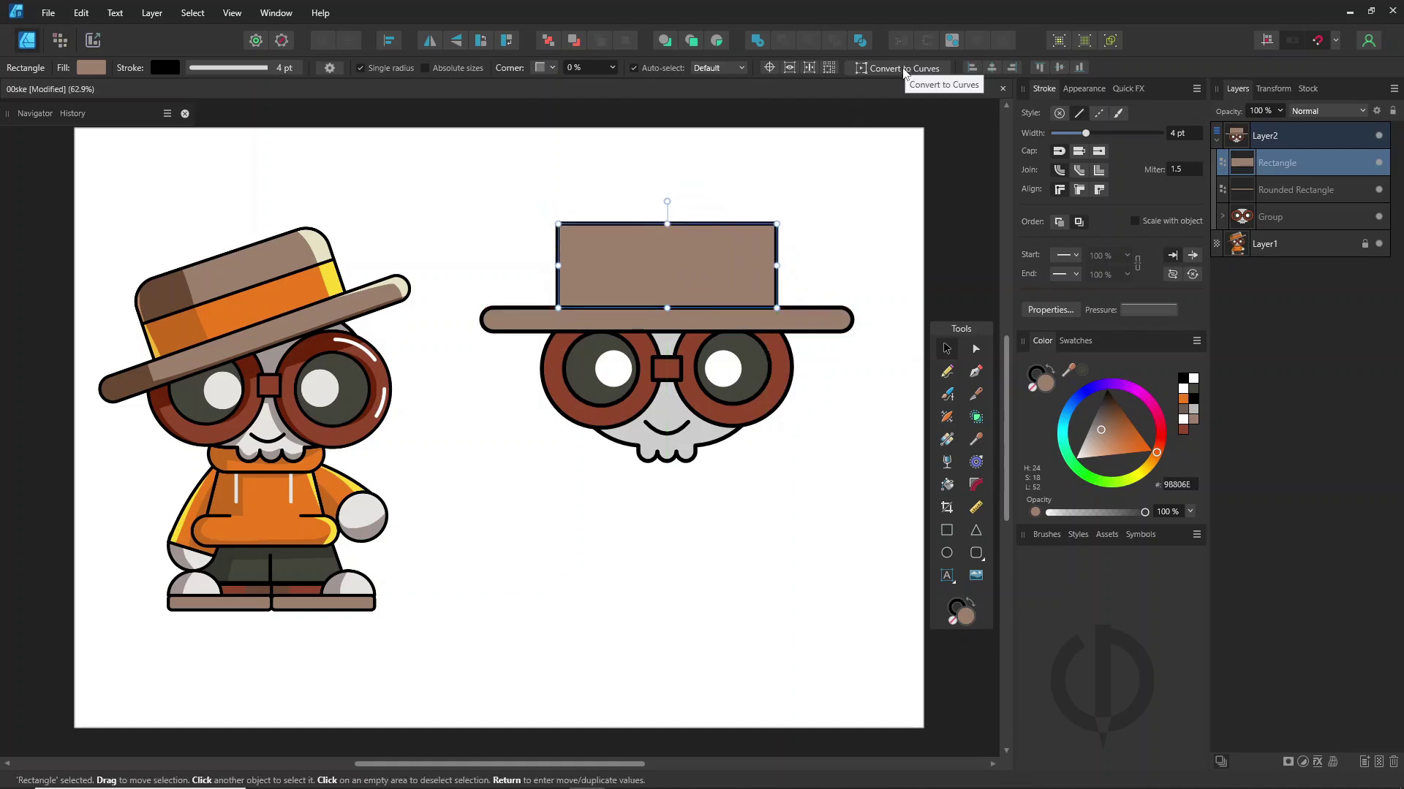
pyautogui.click(904, 68)
pyautogui.press('a')
pyautogui.moveTo(847, 167); pyautogui.dragTo(583, 249)
pyautogui.click(976, 485)
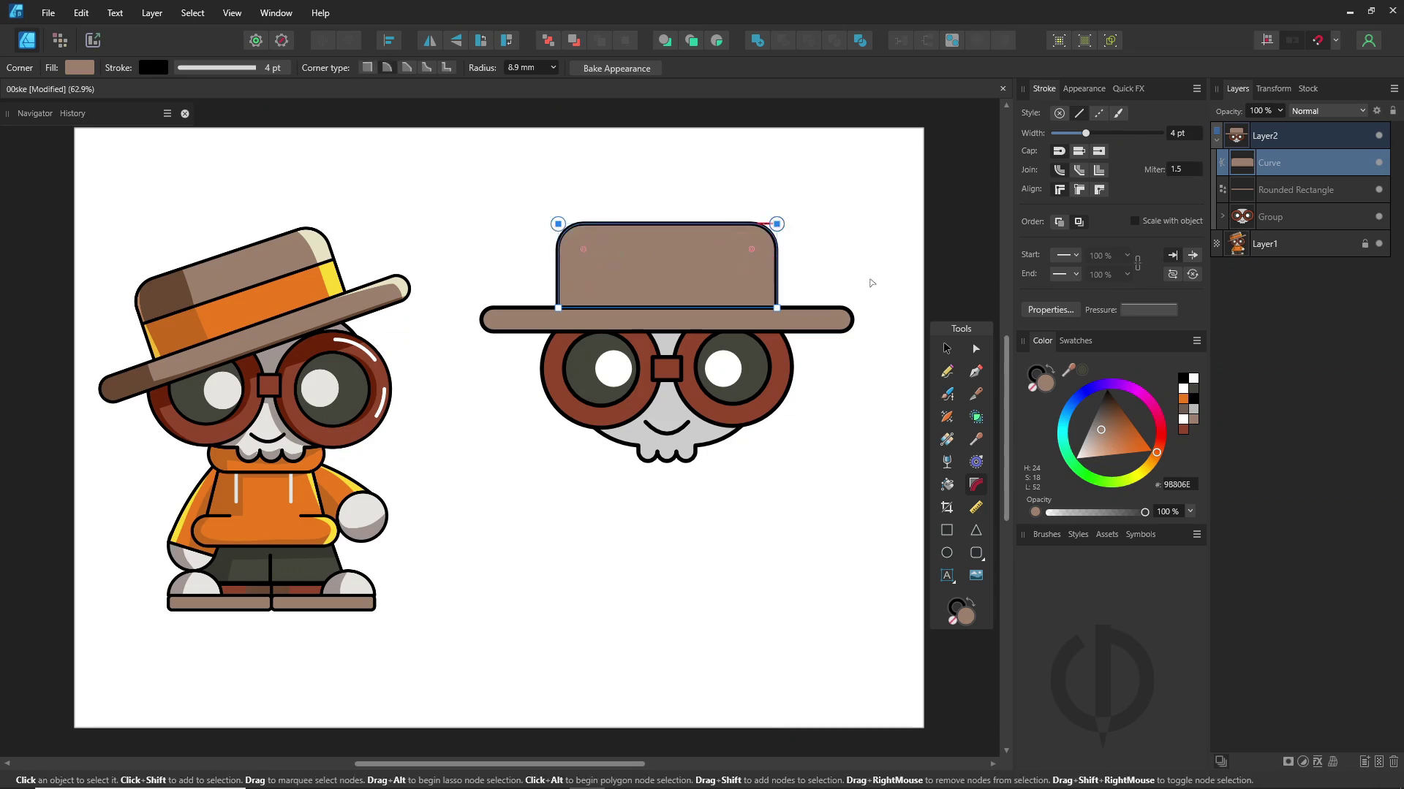
pyautogui.click(946, 351)
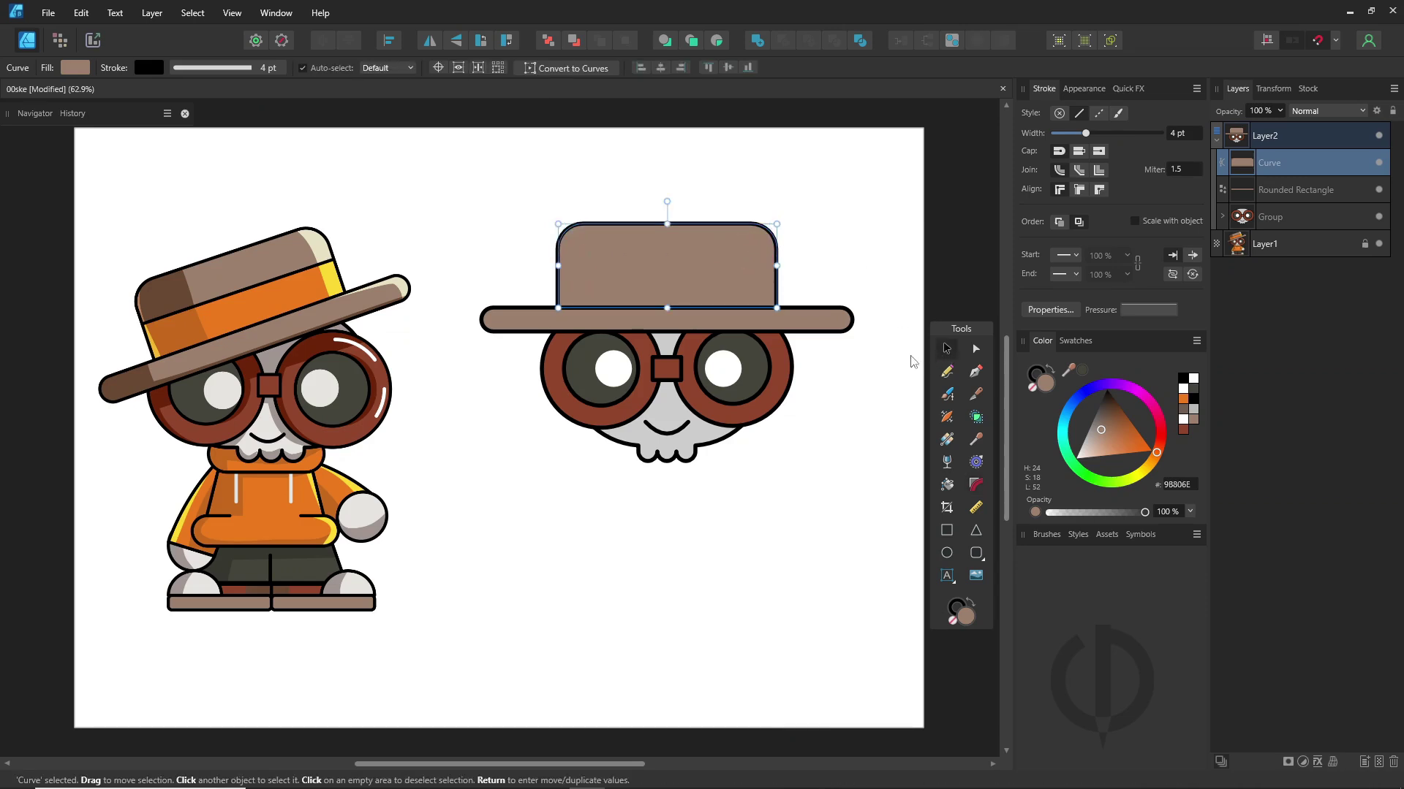
# - Draw a hat band rectangle nested inside the crown along its lower part and fill it with the reference's orange (EC7A1C)
pyautogui.click(717, 42)
pyautogui.click(947, 535)
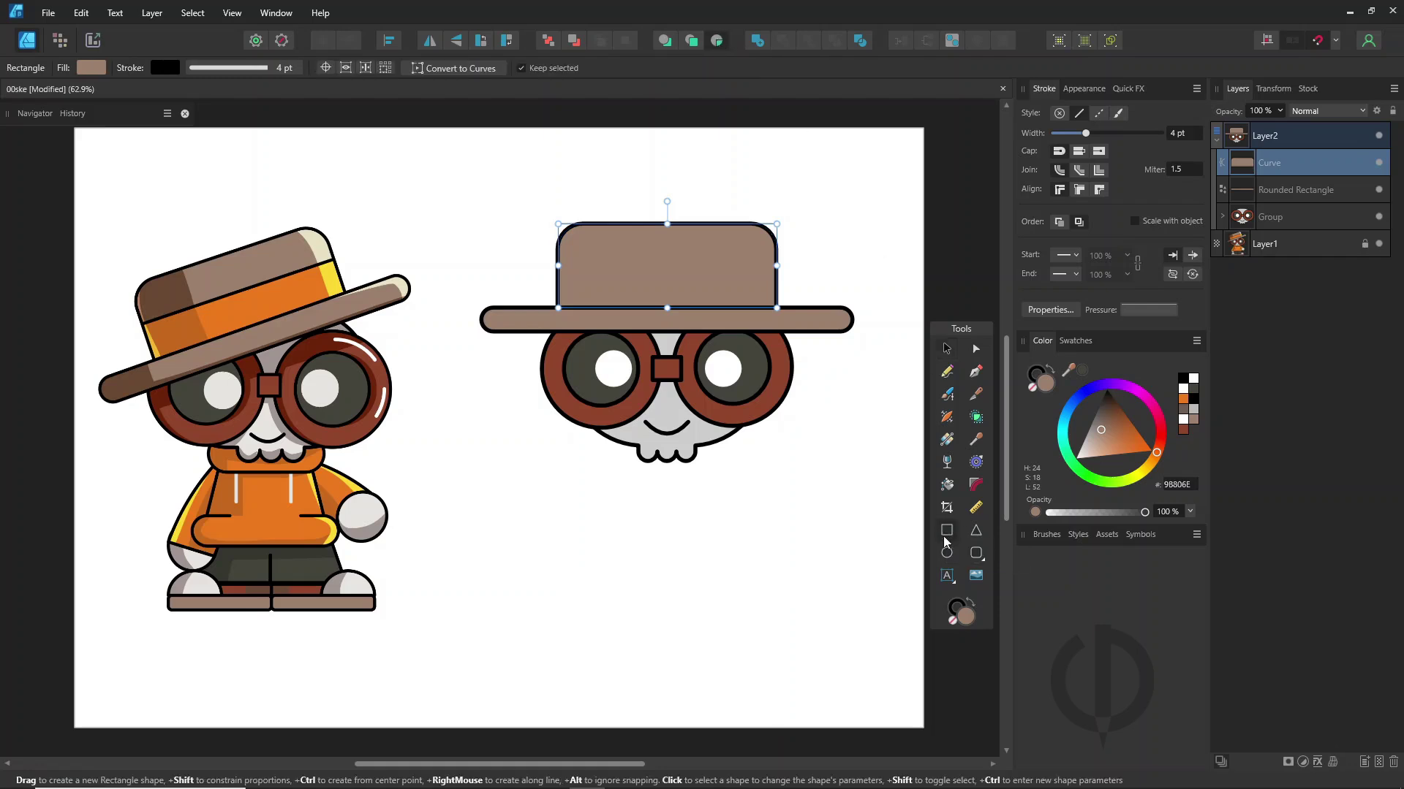
pyautogui.moveTo(529, 263)
pyautogui.mouseDown()
pyautogui.moveTo(852, 310)
pyautogui.moveTo(821, 313)
pyautogui.mouseUp()
pyautogui.moveTo(1068, 370)
pyautogui.mouseDown()
pyautogui.moveTo(714, 313)
pyautogui.moveTo(289, 281)
pyautogui.mouseUp()
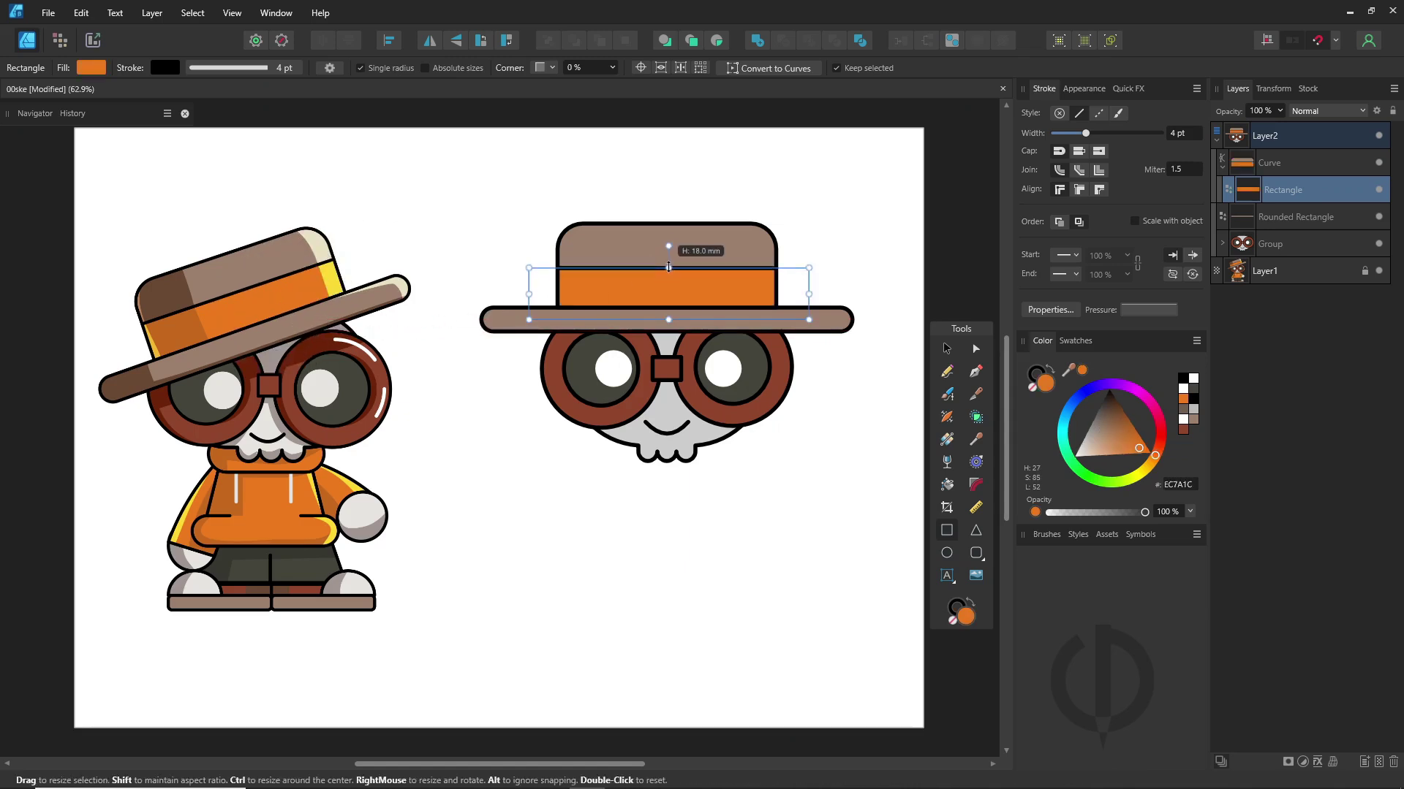
pyautogui.press('v')
pyautogui.click(872, 225)
# - Group the hat's crown and brim, tilt the group counterclockwise and position it on the skull like the reference
pyautogui.moveTo(888, 189); pyautogui.dragTo(428, 368)
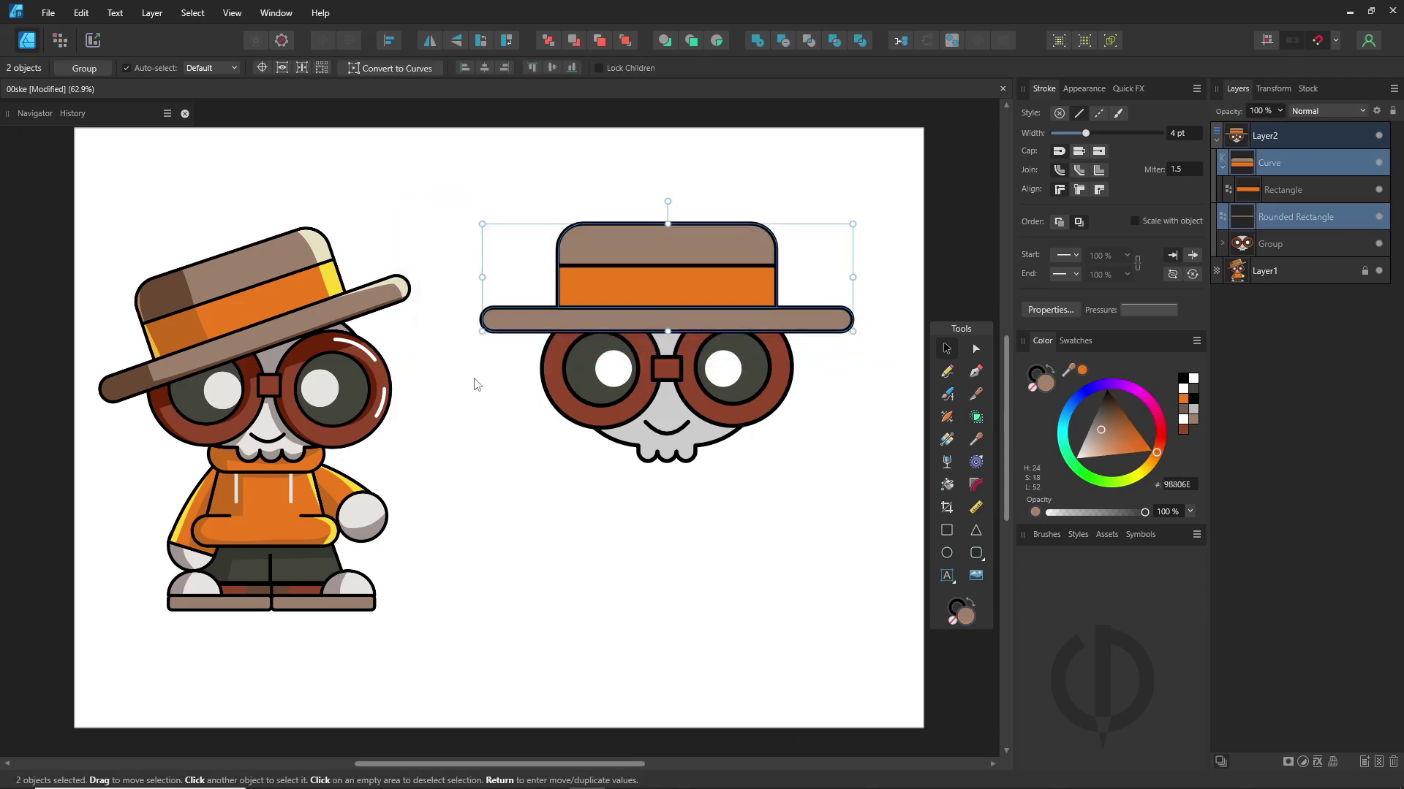
pyautogui.rightClick(599, 318)
pyautogui.click(623, 378)
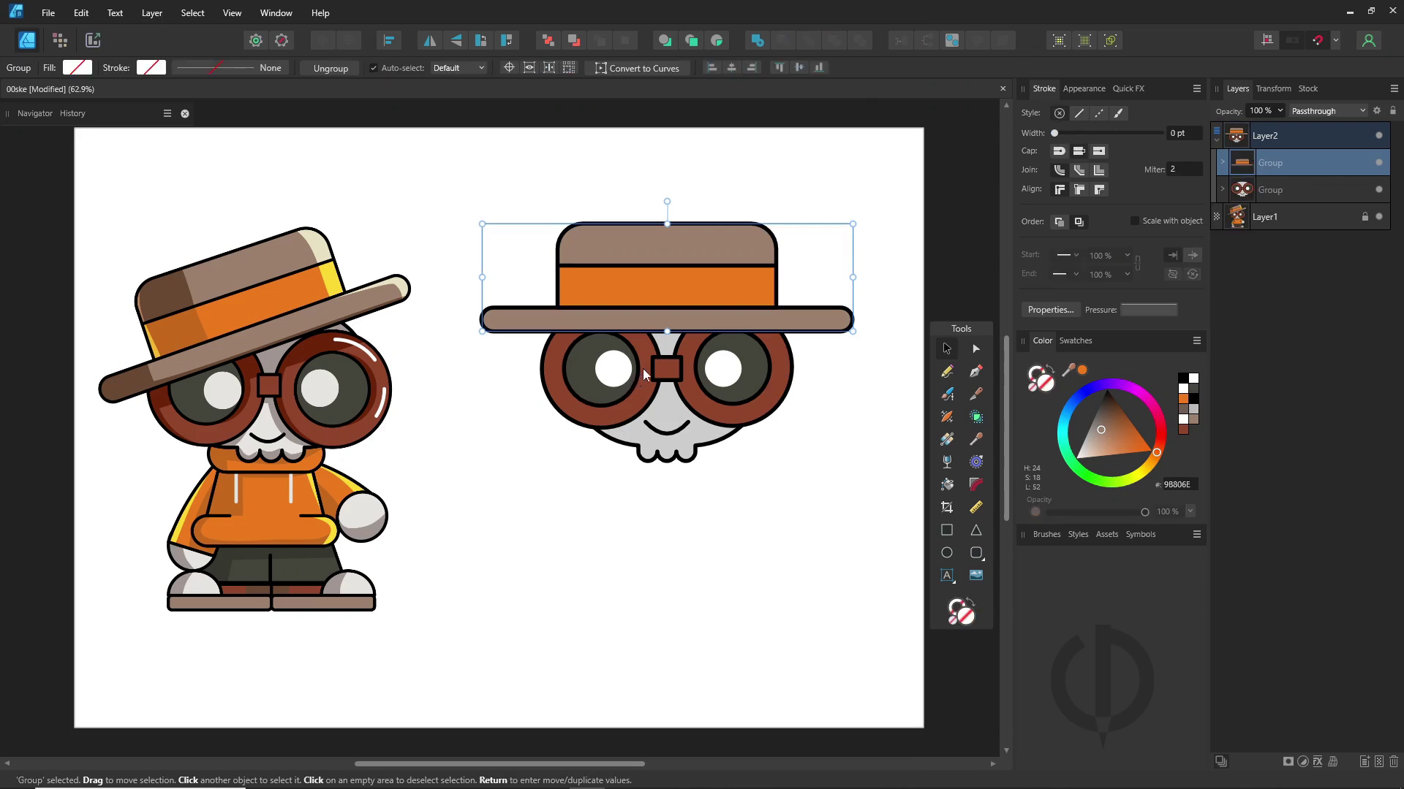
pyautogui.moveTo(659, 200); pyautogui.dragTo(609, 209)
pyautogui.moveTo(627, 278); pyautogui.dragTo(634, 278)
pyautogui.click(851, 414)
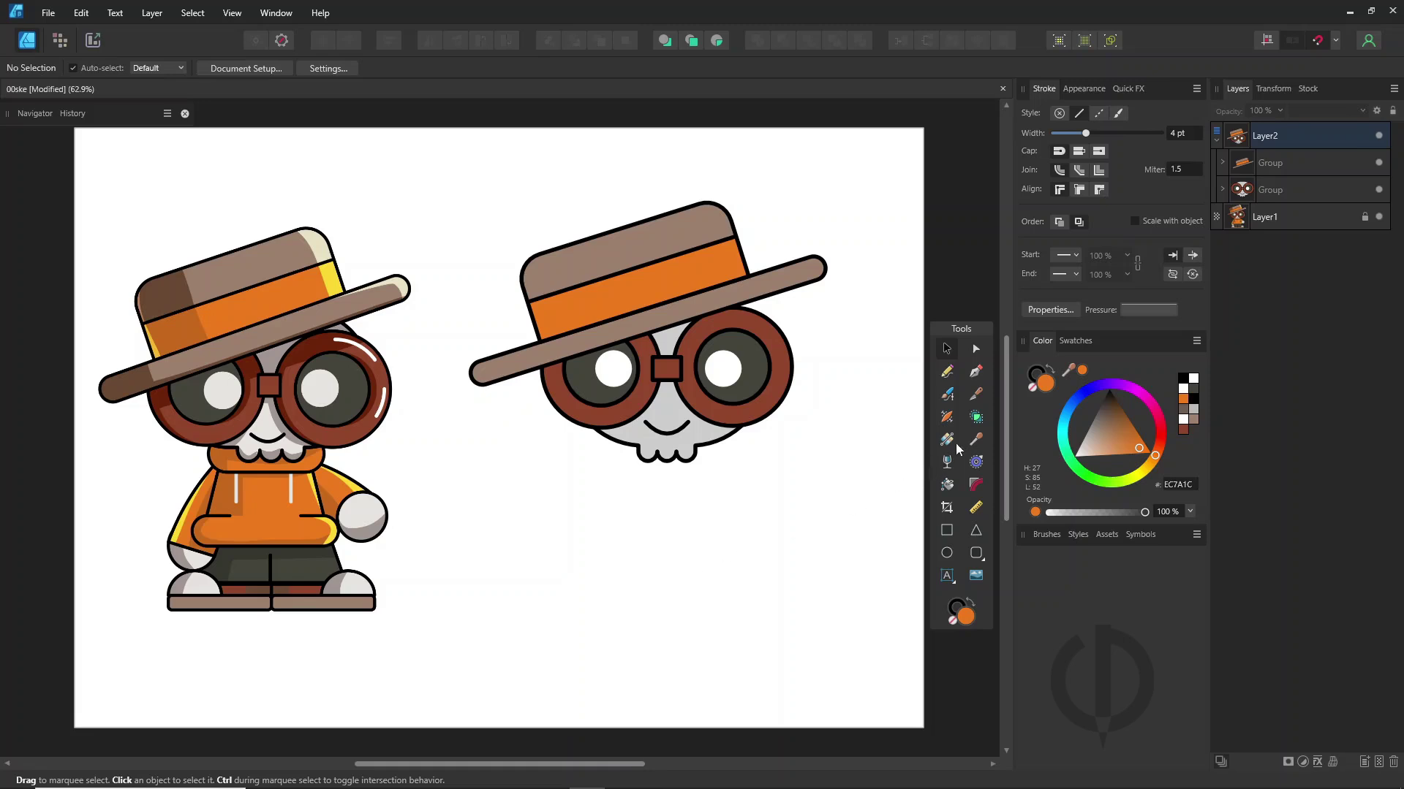
# - Draw an orange rectangle below the skull as the torso, send it behind the head, narrow it and centre it under the face
pyautogui.click(947, 530)
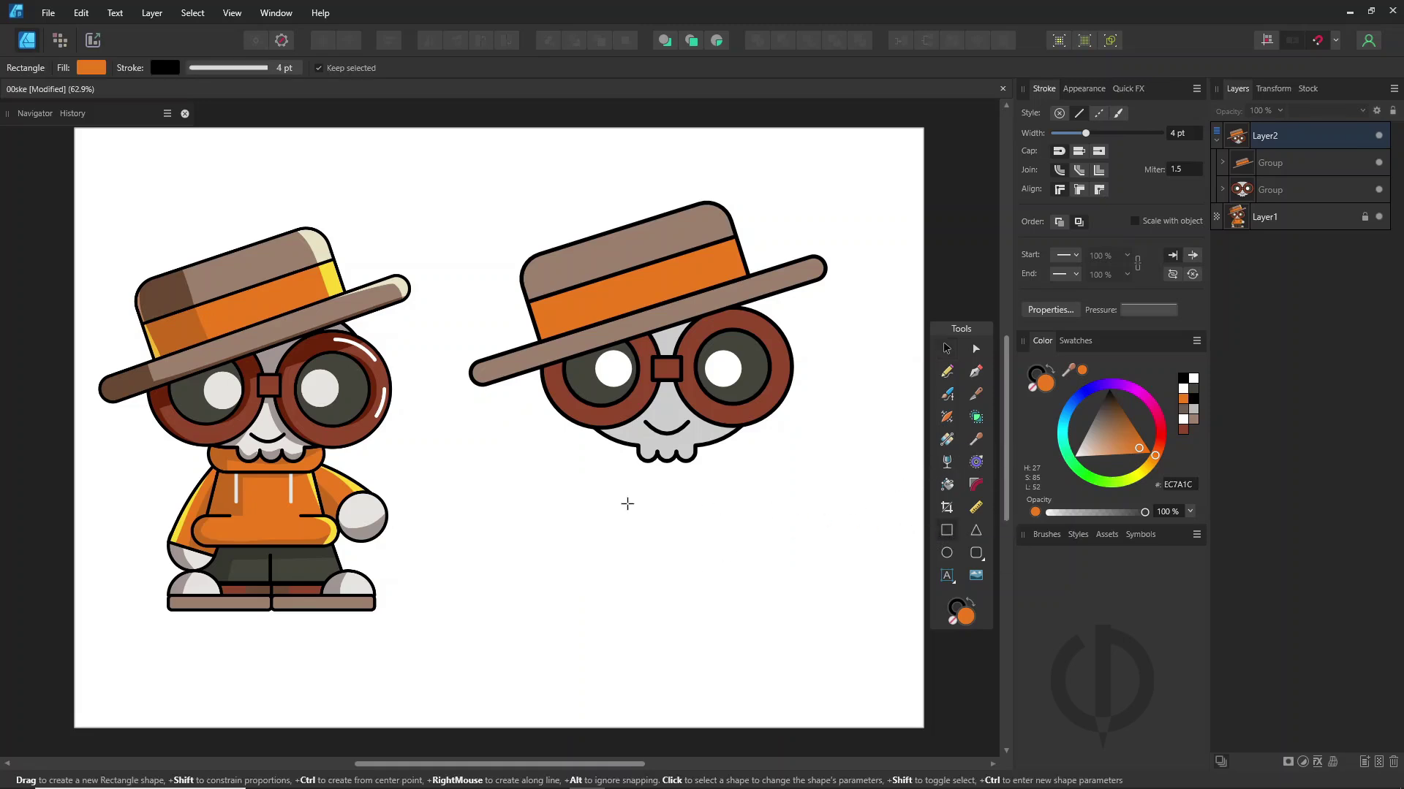
pyautogui.moveTo(607, 540); pyautogui.dragTo(740, 427)
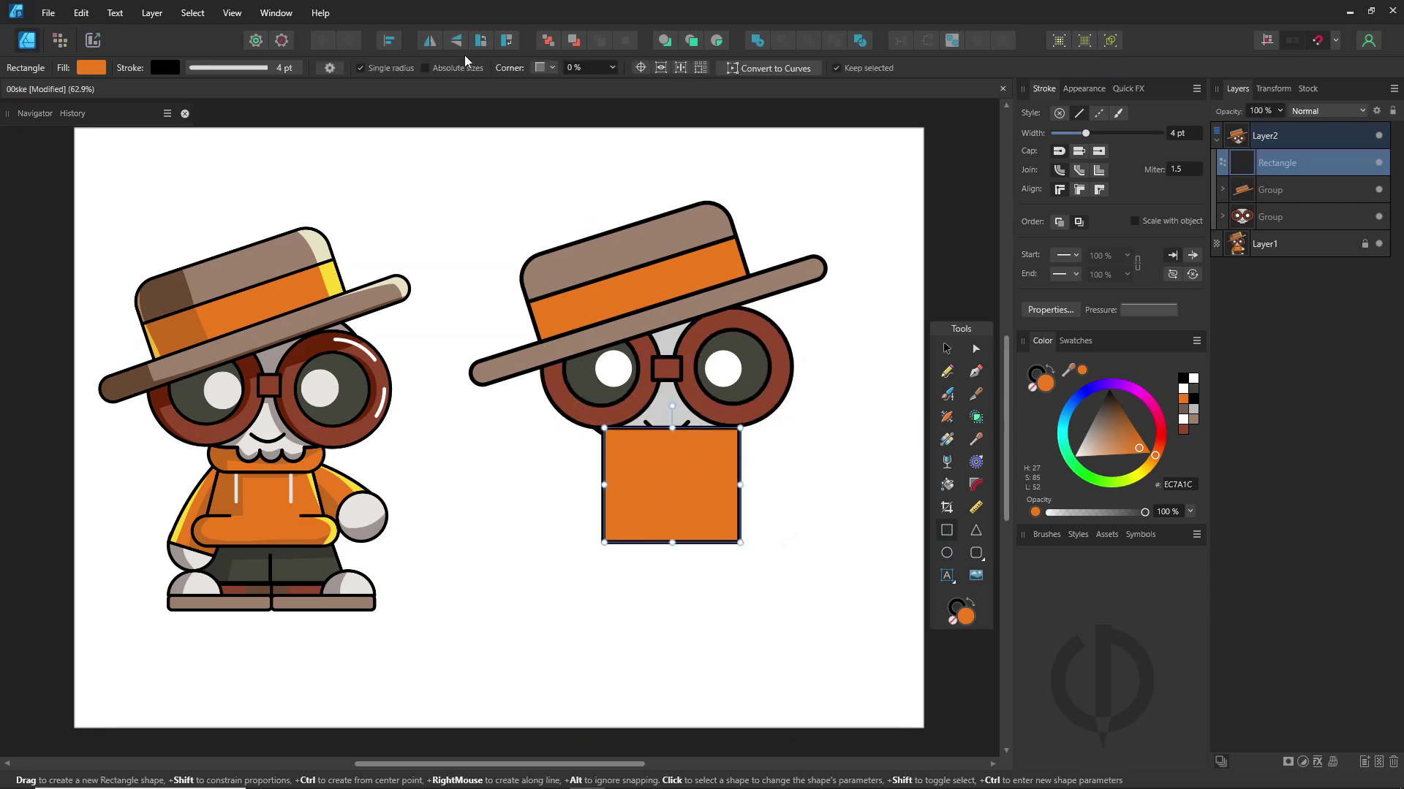
pyautogui.click(548, 42)
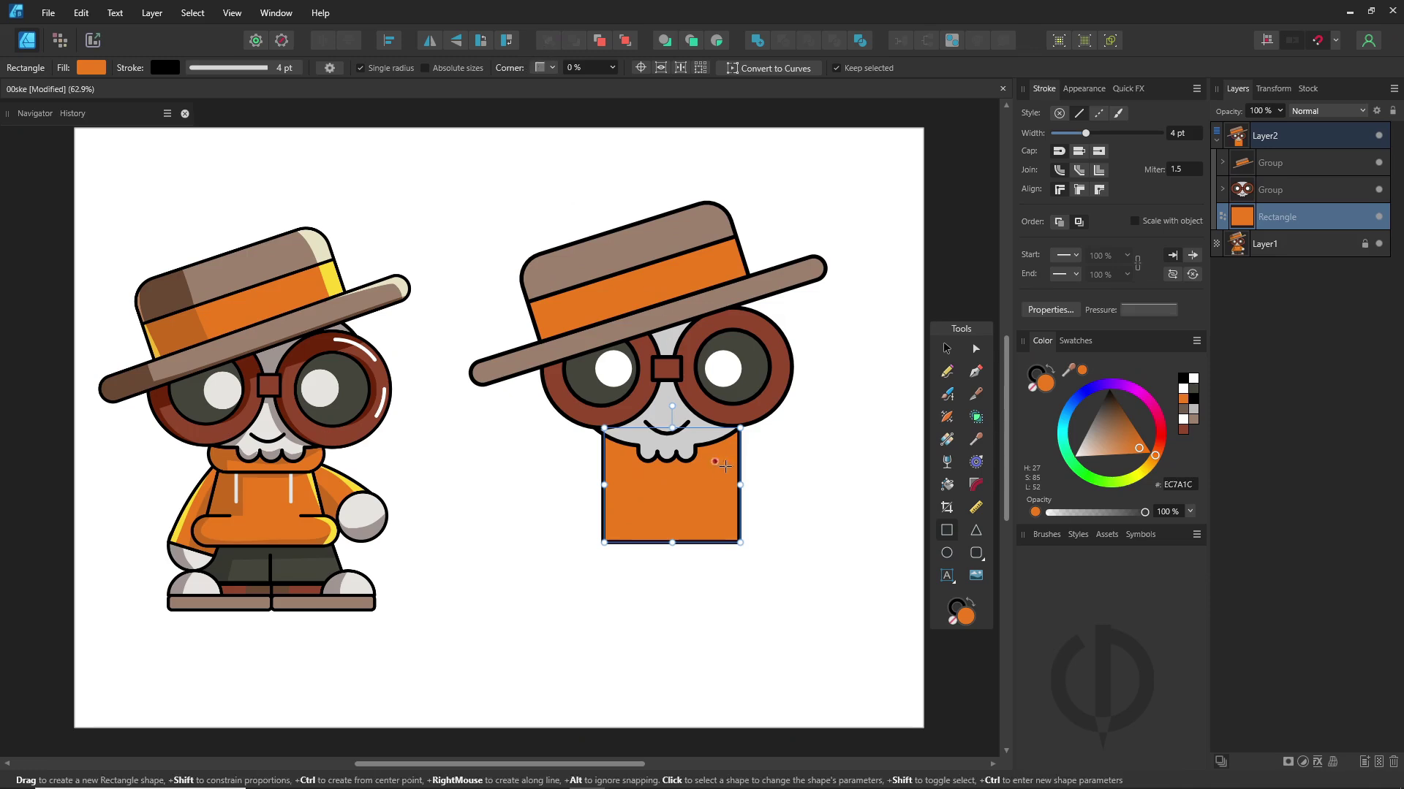
pyautogui.moveTo(740, 485); pyautogui.dragTo(731, 484)
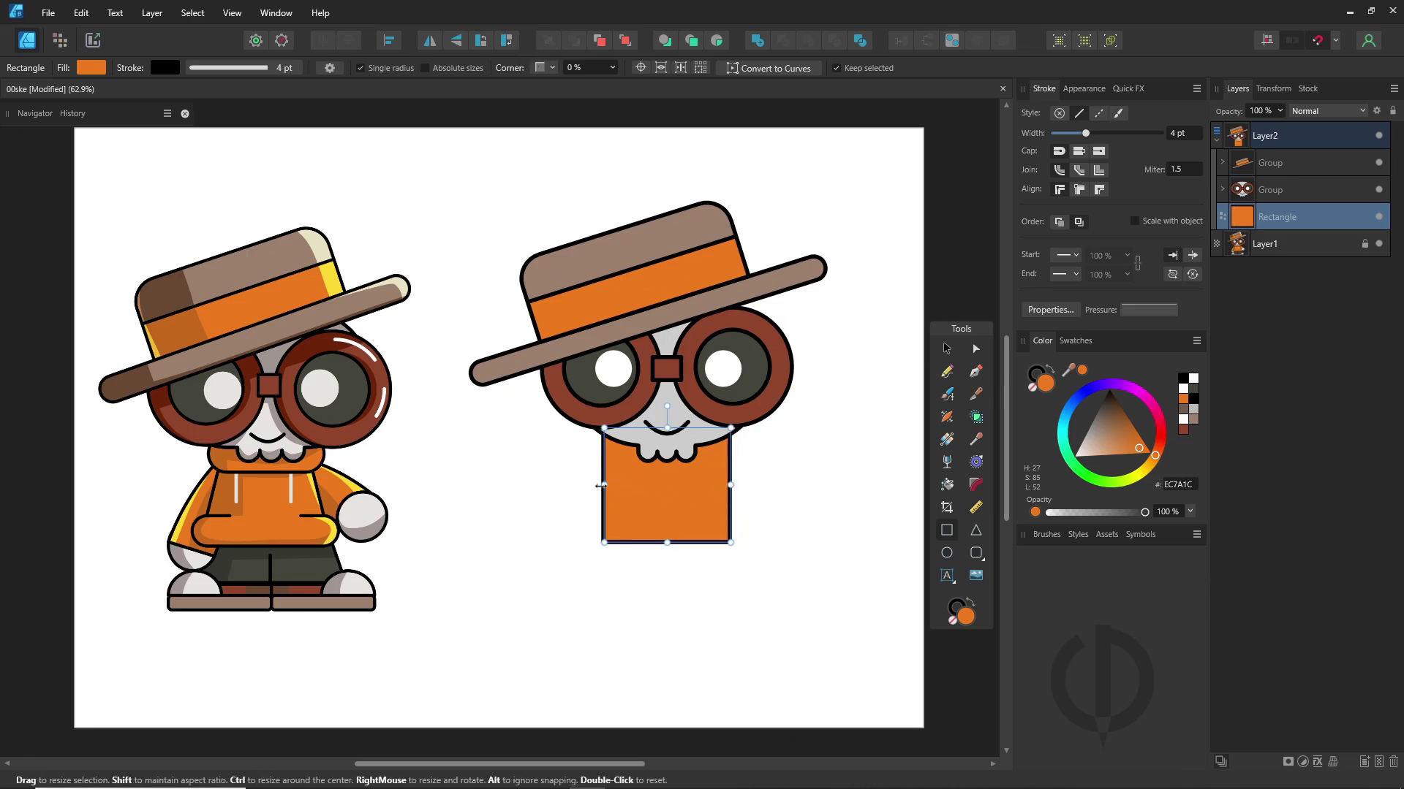
pyautogui.moveTo(606, 485); pyautogui.dragTo(616, 484)
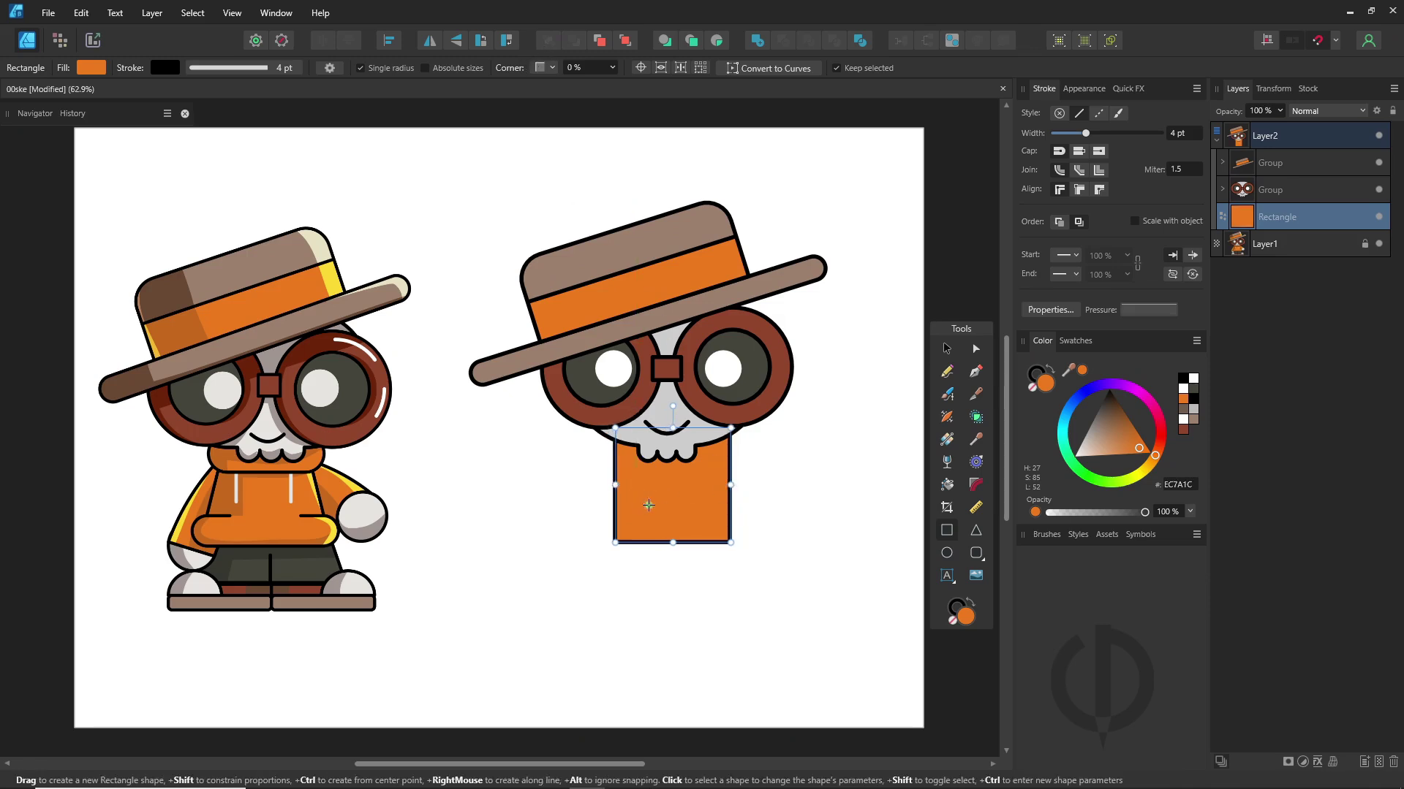
pyautogui.press('v')
pyautogui.moveTo(686, 489); pyautogui.dragTo(680, 489)
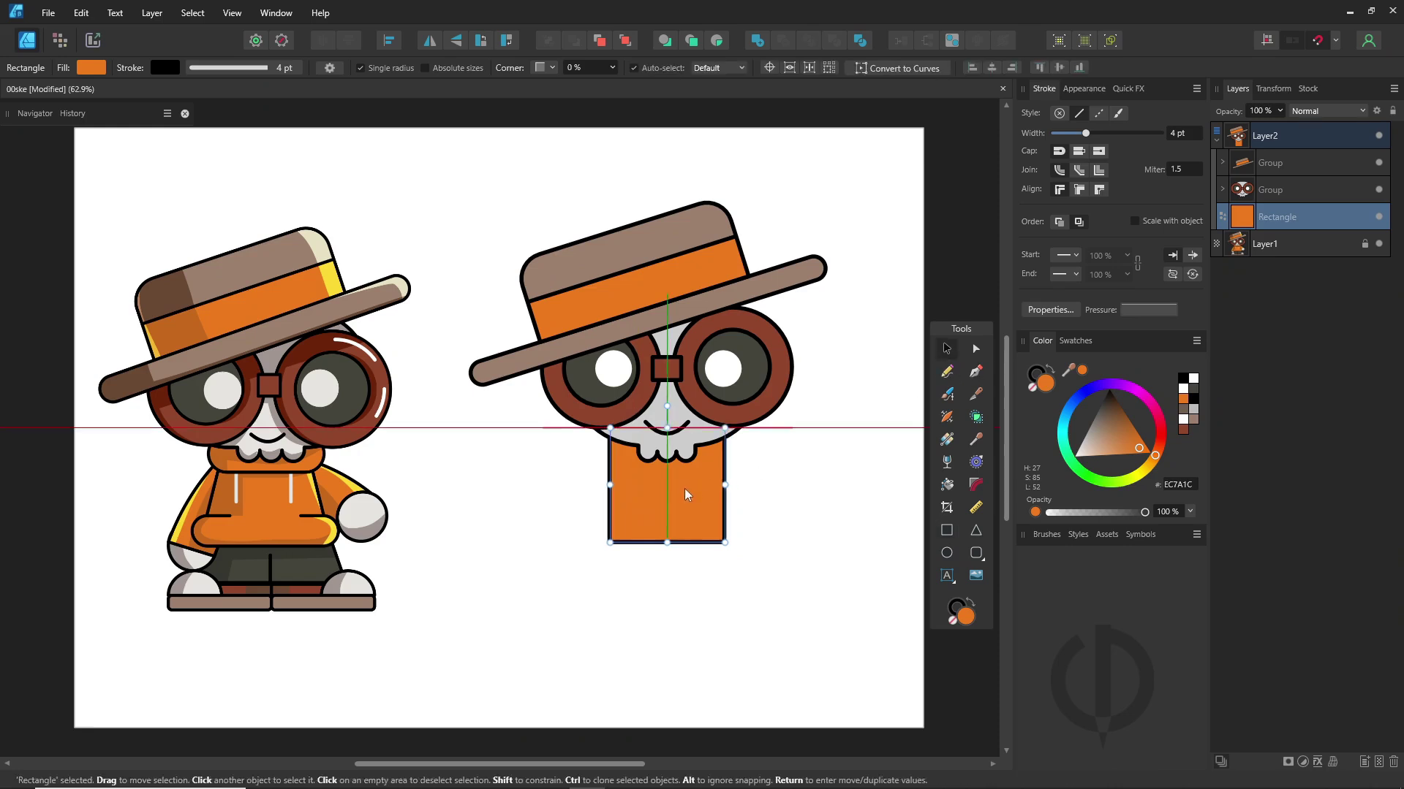
# - Convert the torso to curves, flare its bottom edge evenly into a trapezoid and slightly narrow the whole shape
pyautogui.click(904, 68)
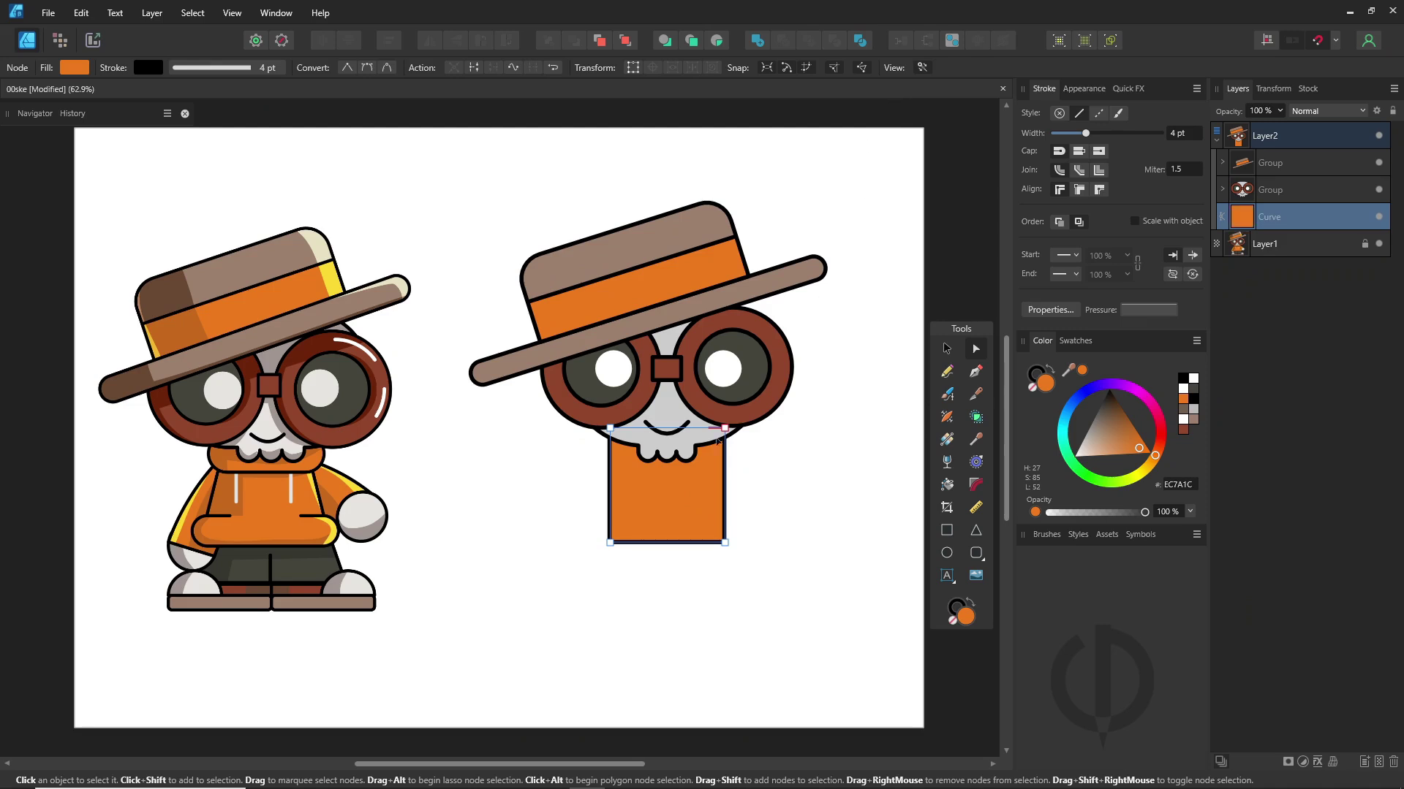
pyautogui.moveTo(584, 574); pyautogui.dragTo(786, 520)
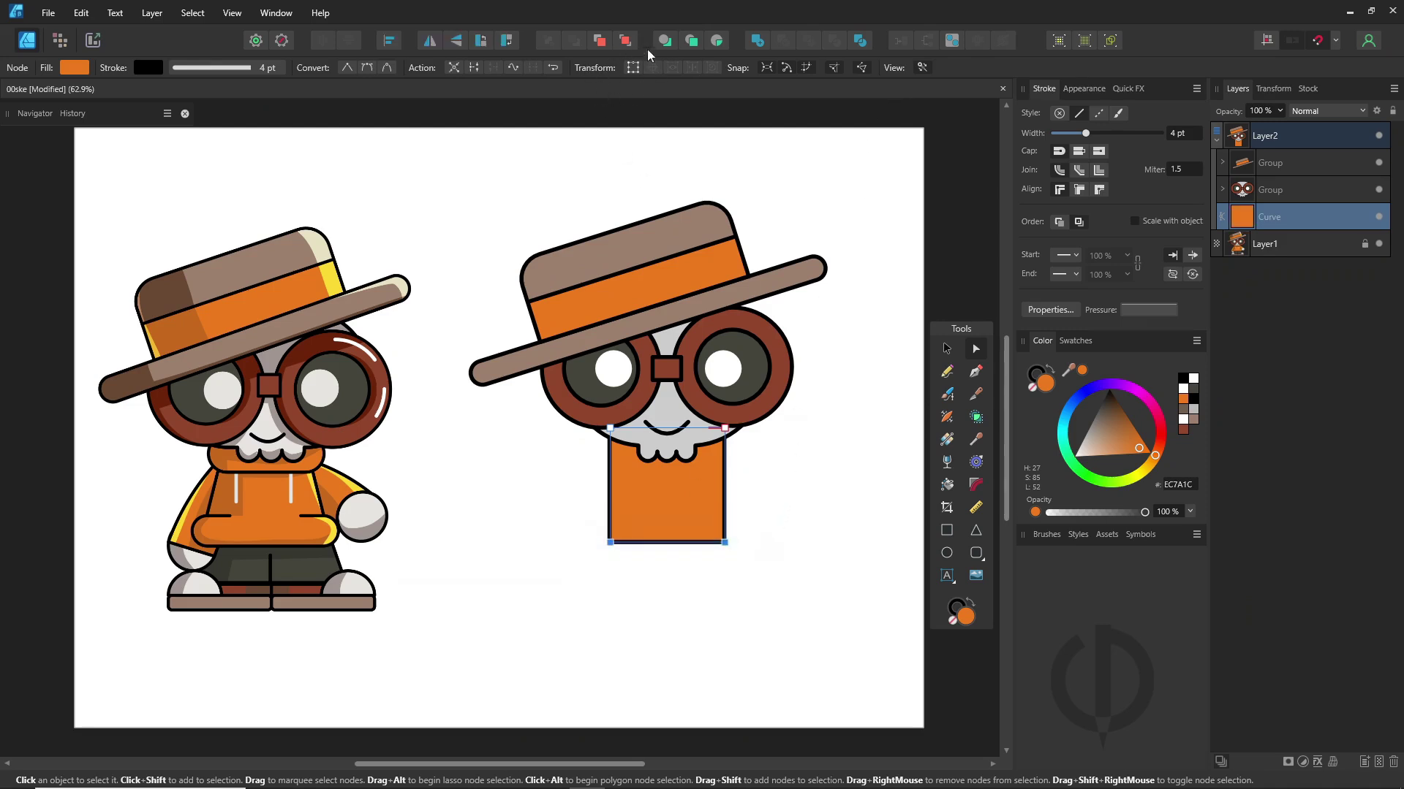
pyautogui.click(632, 67)
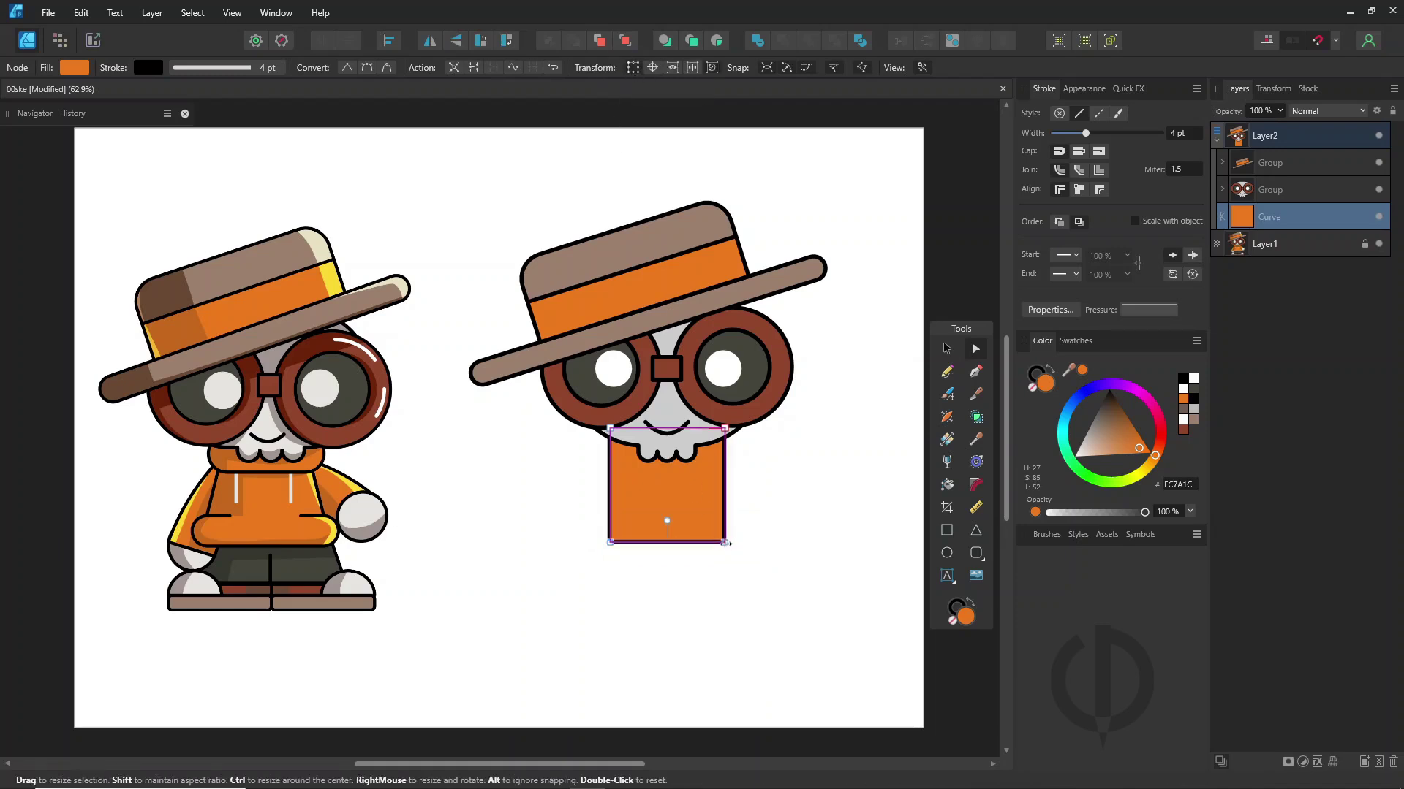
pyautogui.moveTo(724, 543); pyautogui.dragTo(750, 543)
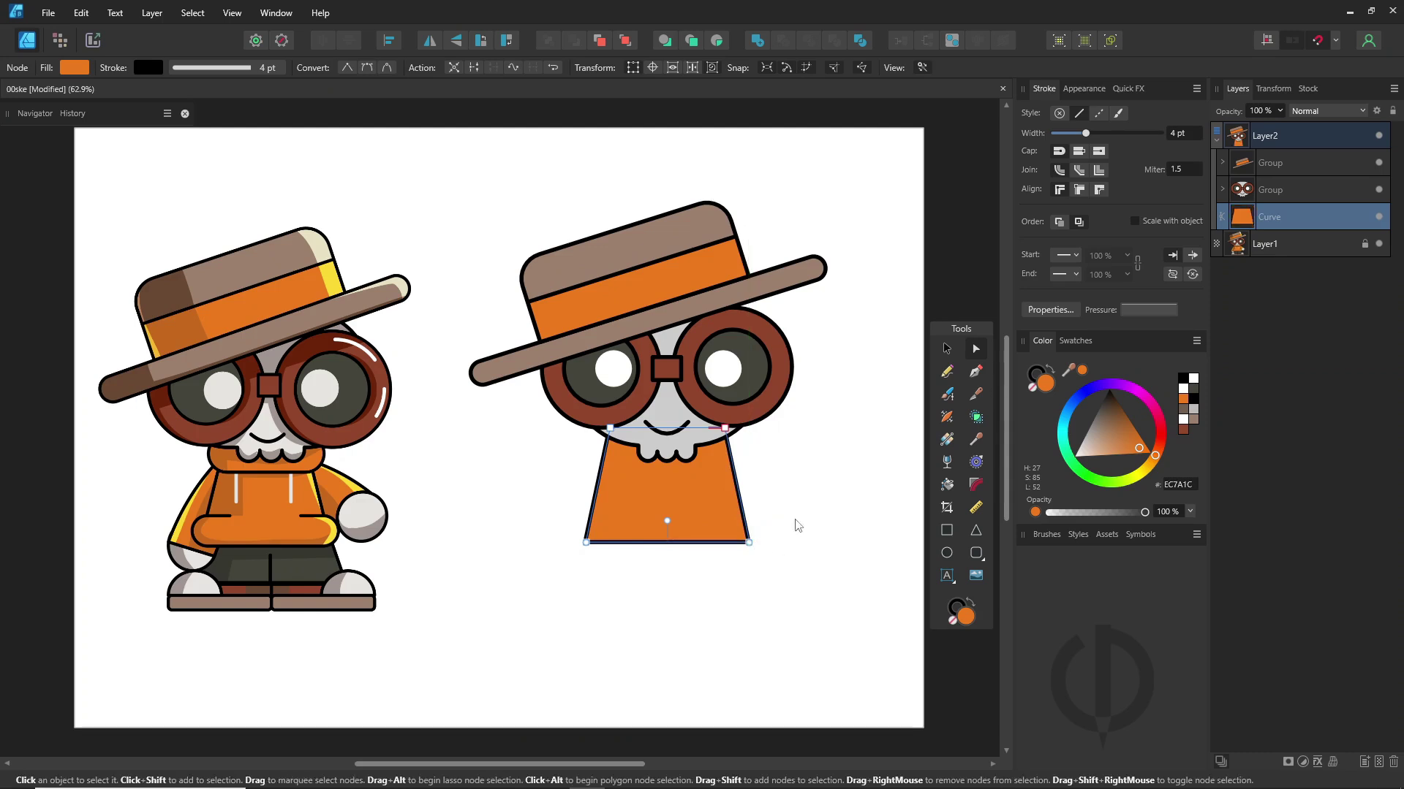
pyautogui.click(947, 351)
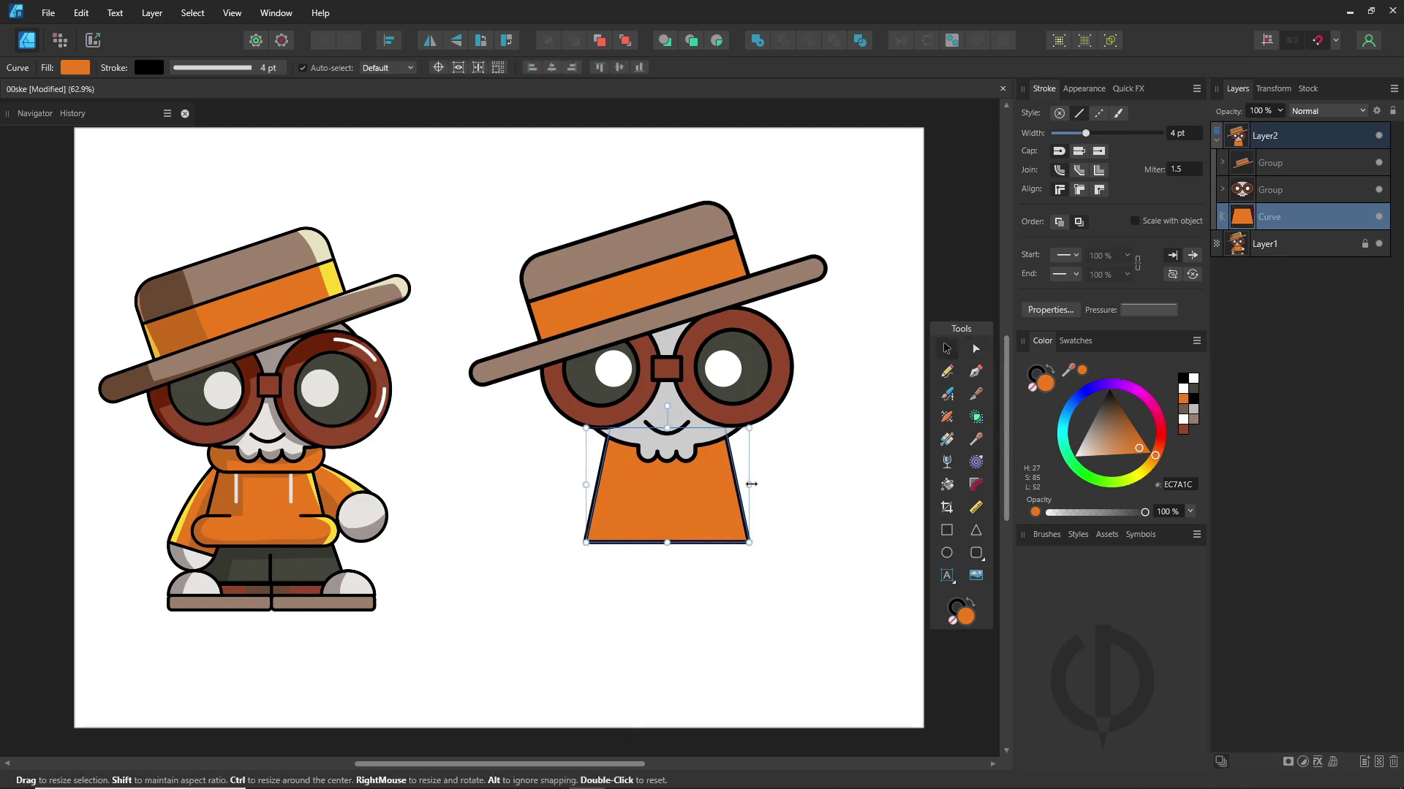
pyautogui.moveTo(750, 484); pyautogui.dragTo(741, 484)
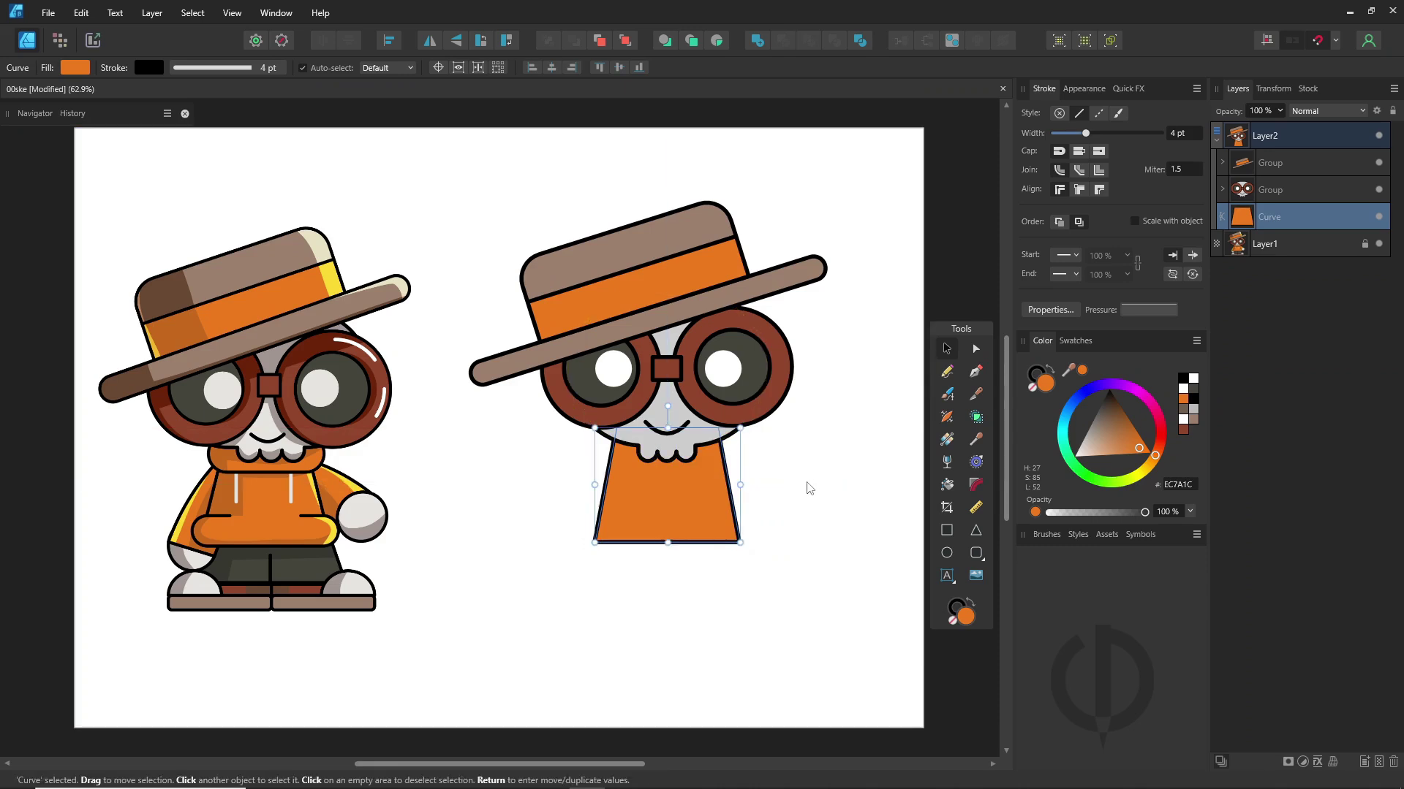
pyautogui.click(766, 519)
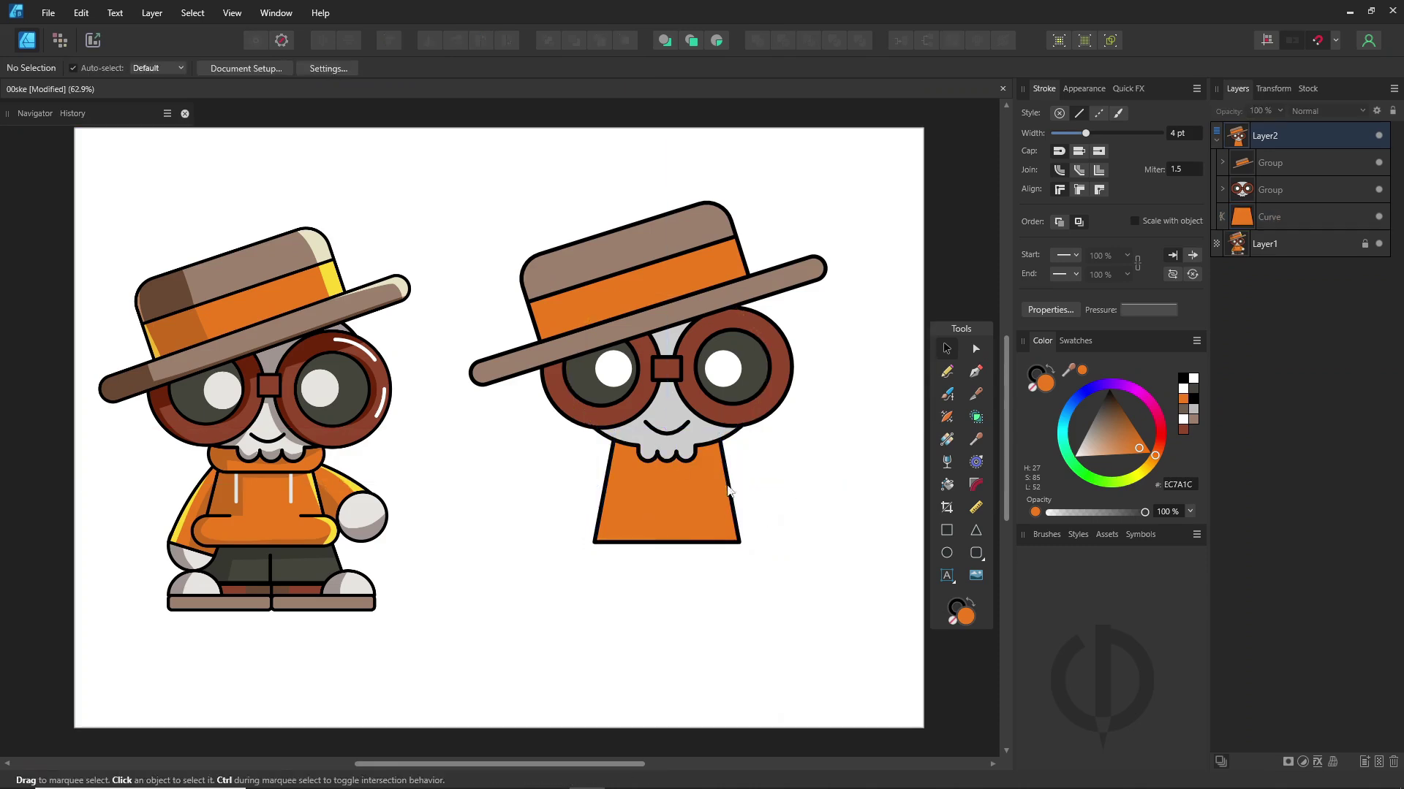
# - Draw an orange rounded rectangle across the top of the torso, behind the skull, as the hoodie's collar
pyautogui.click(977, 553)
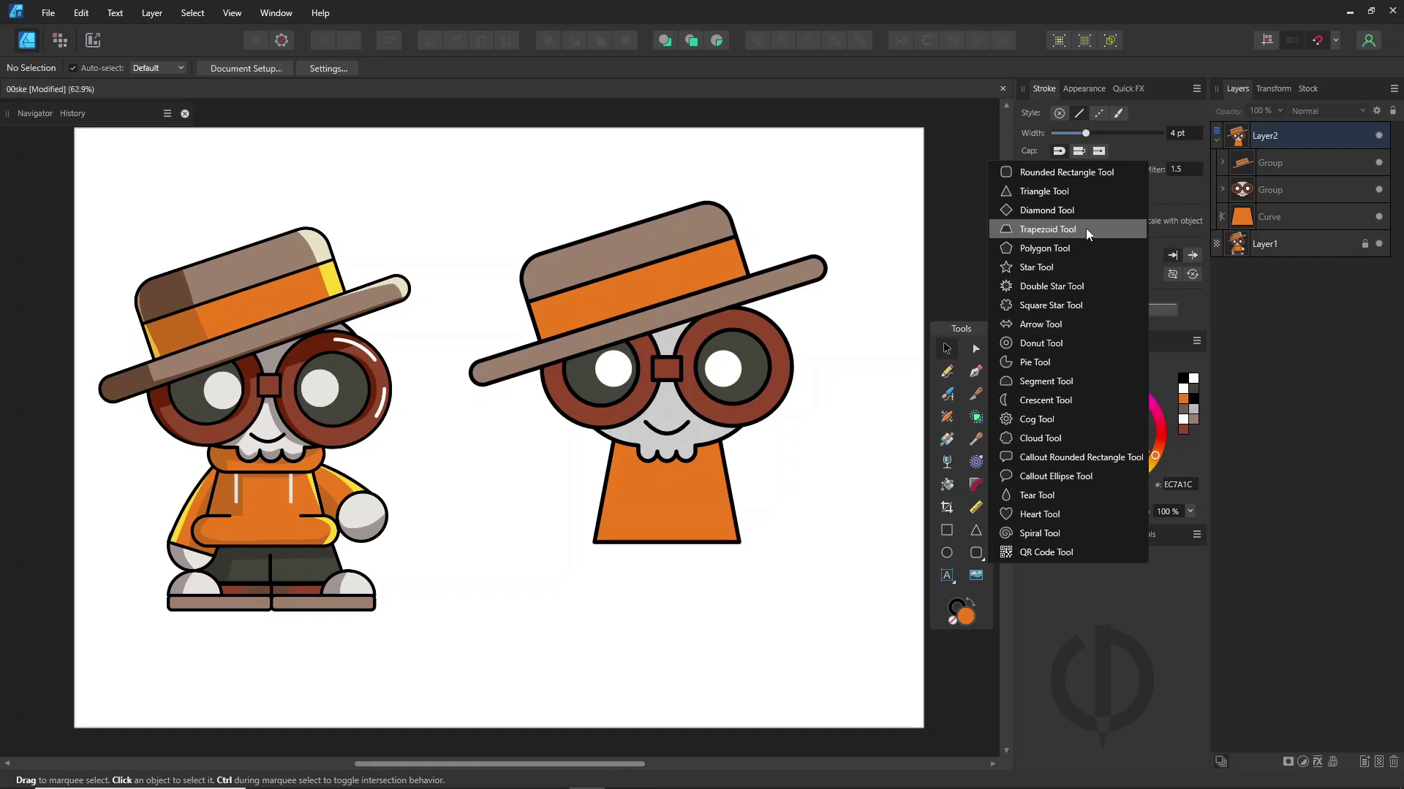
pyautogui.click(854, 503)
pyautogui.click(717, 495)
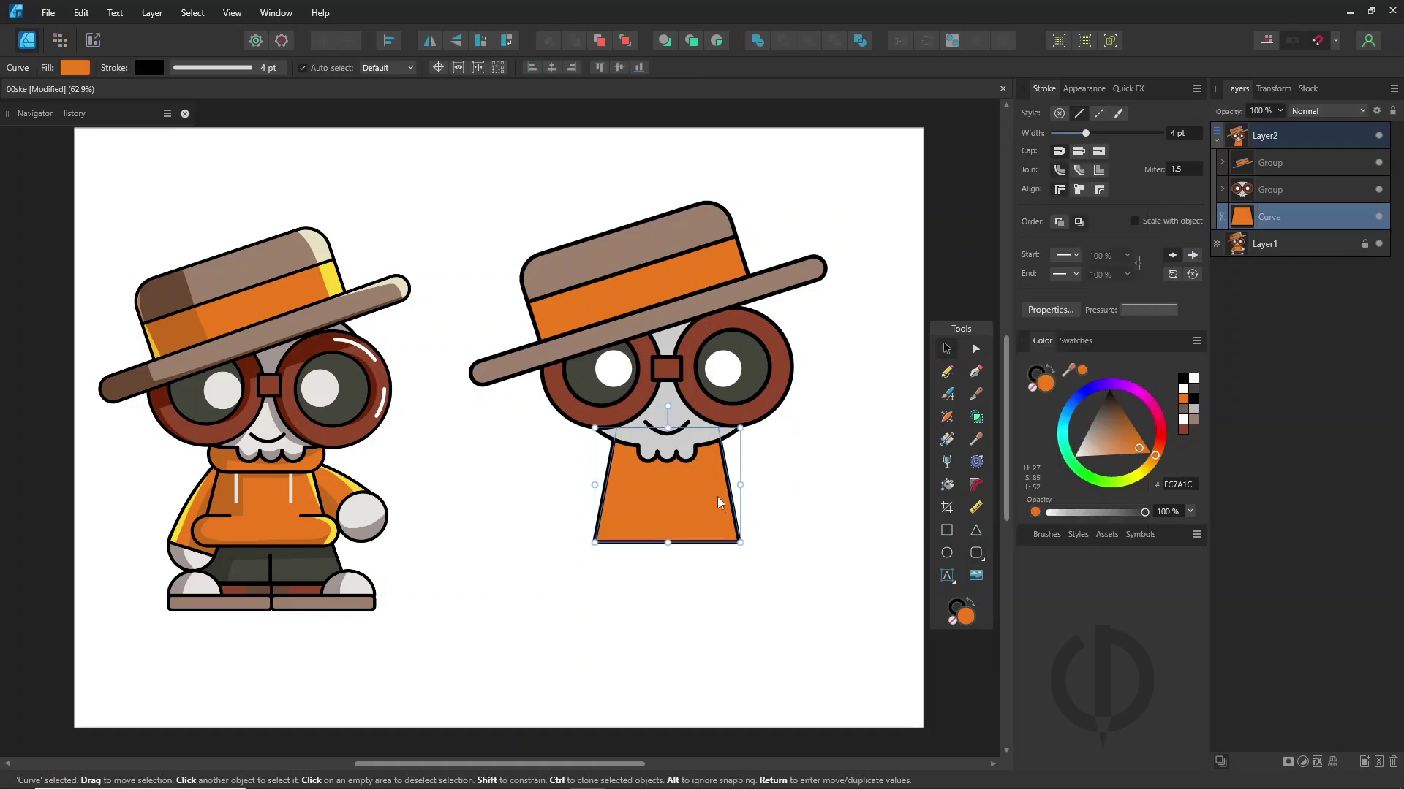
pyautogui.click(976, 553)
pyautogui.moveTo(581, 426)
pyautogui.mouseDown()
pyautogui.moveTo(741, 461)
pyautogui.moveTo(735, 444)
pyautogui.moveTo(665, 472)
pyautogui.mouseUp()
pyautogui.press('v')
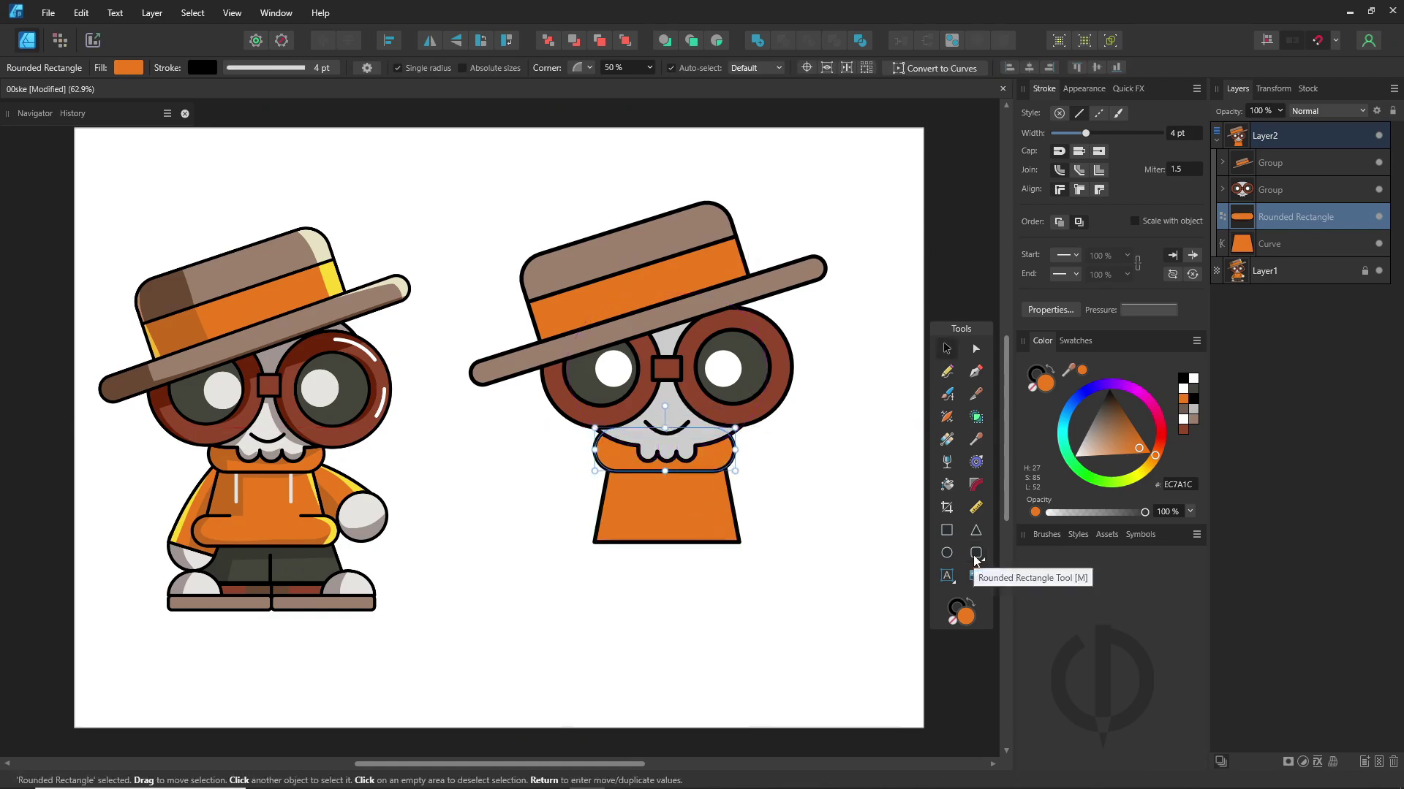
# - Draw an orange rounded rectangle about 12.3 mm high across the torso's hem, convert it to curves and open the middle of its top edge
pyautogui.click(975, 555)
pyautogui.moveTo(581, 562)
pyautogui.mouseDown()
pyautogui.moveTo(604, 542)
pyautogui.moveTo(753, 523)
pyautogui.moveTo(692, 527)
pyautogui.mouseUp()
pyautogui.press('v')
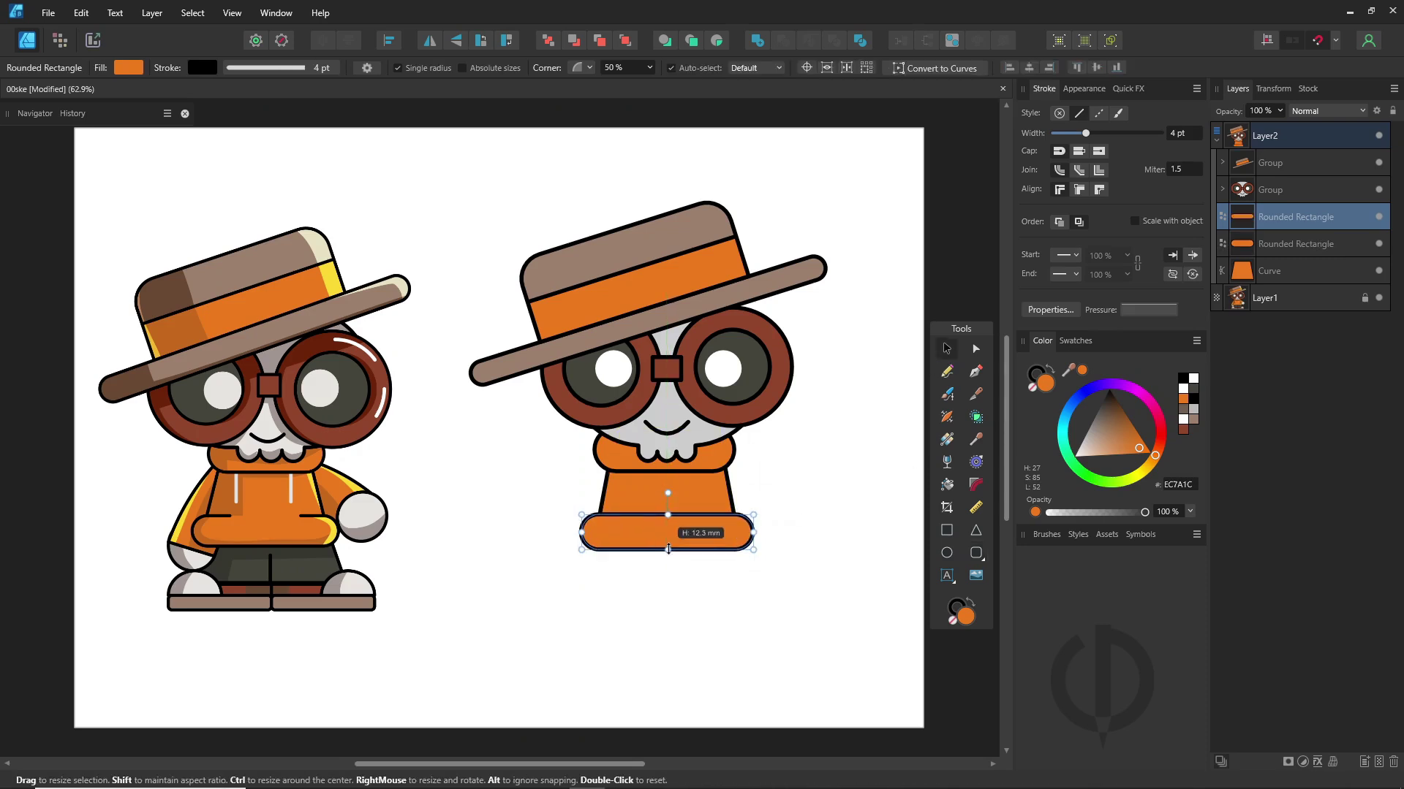
pyautogui.click(936, 68)
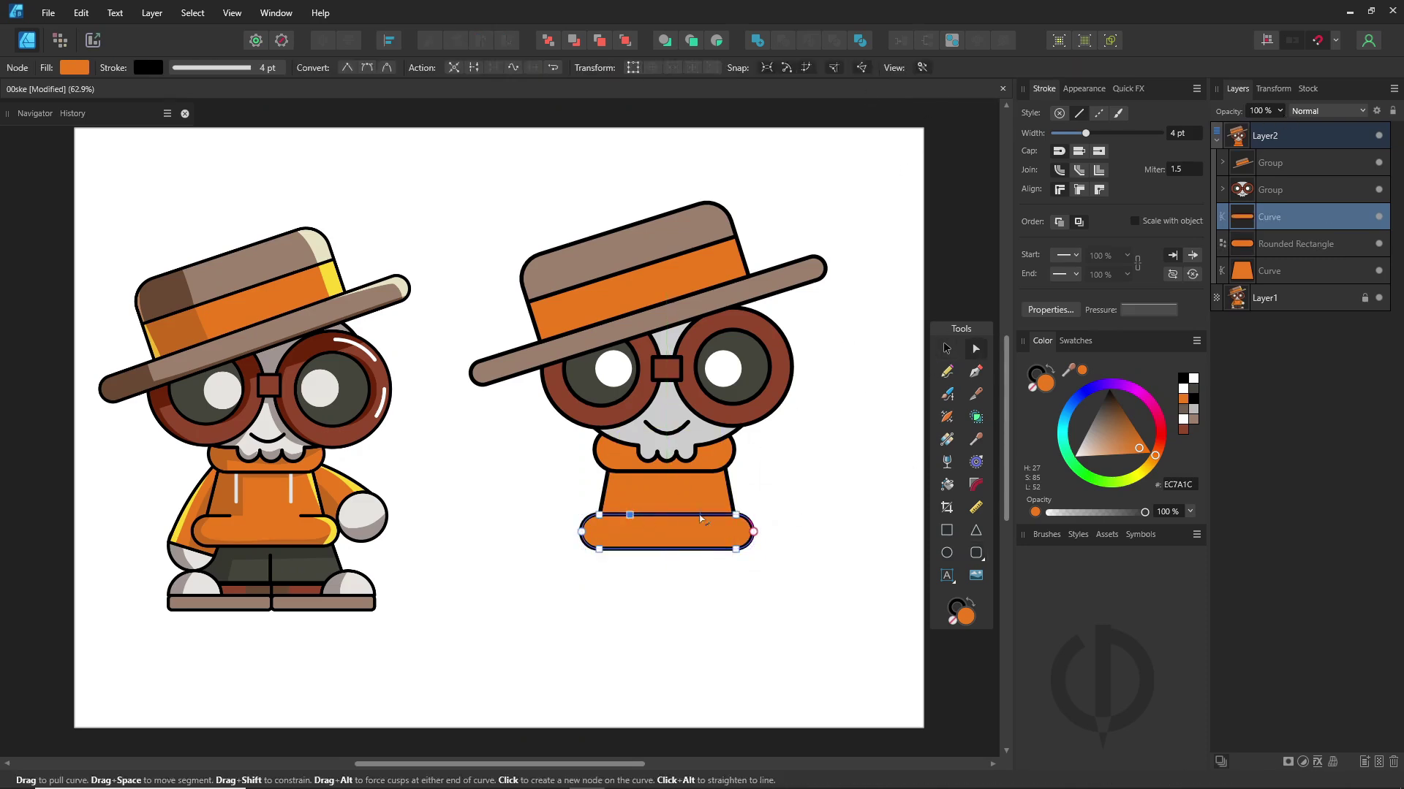
pyautogui.press('v')
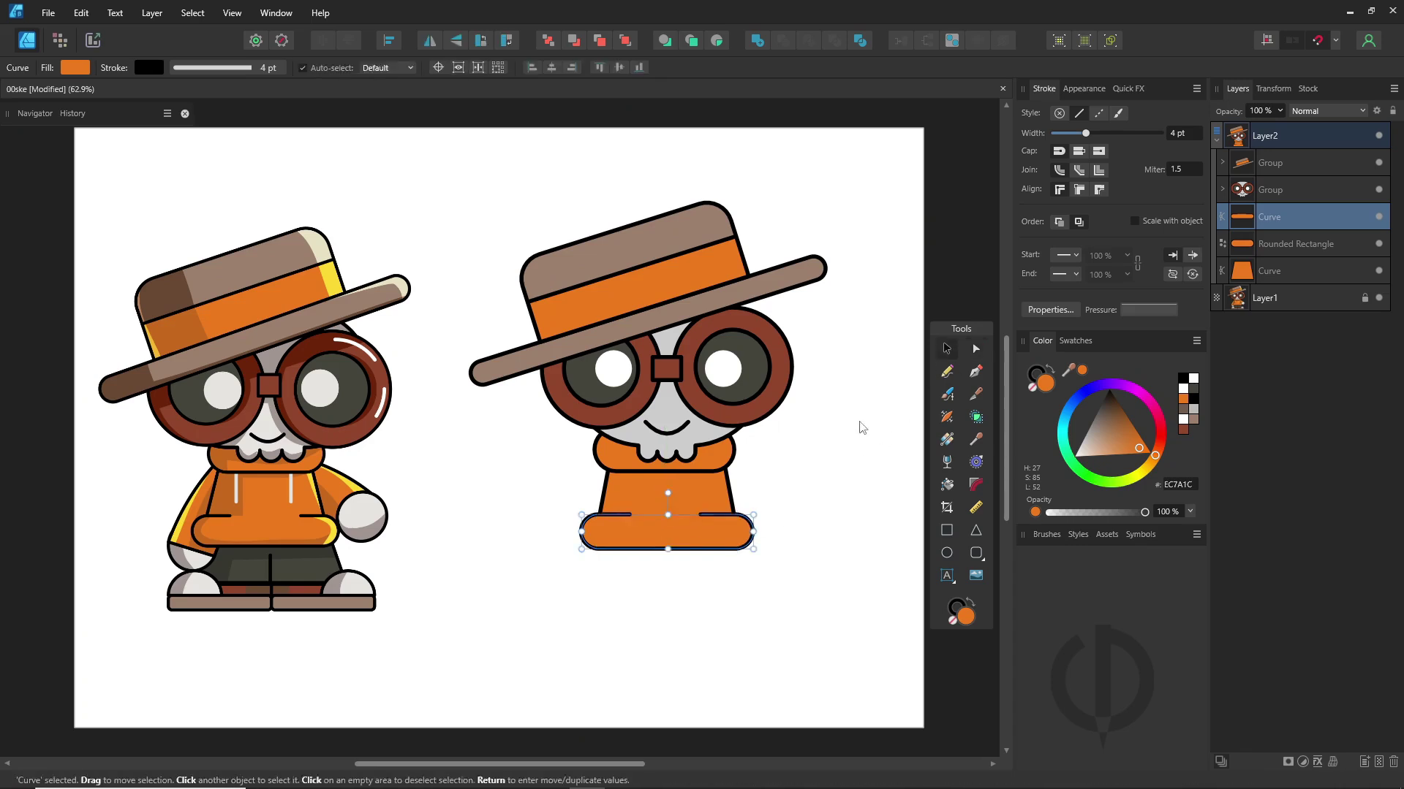
pyautogui.click(858, 432)
# - Draw a tall, narrow orange trapezoid beside the torso as a sleeve, convert it to curves and bulge its sides
pyautogui.click(976, 552)
pyautogui.click(1038, 229)
pyautogui.moveTo(506, 549); pyautogui.dragTo(560, 439)
pyautogui.click(845, 68)
# - Draw a circle at the sleeve's lower end as the hand, fill it with the skull's grey (CDCDCD) and move it behind the sleeve
pyautogui.moveTo(510, 497); pyautogui.dragTo(561, 585)
pyautogui.press('m')
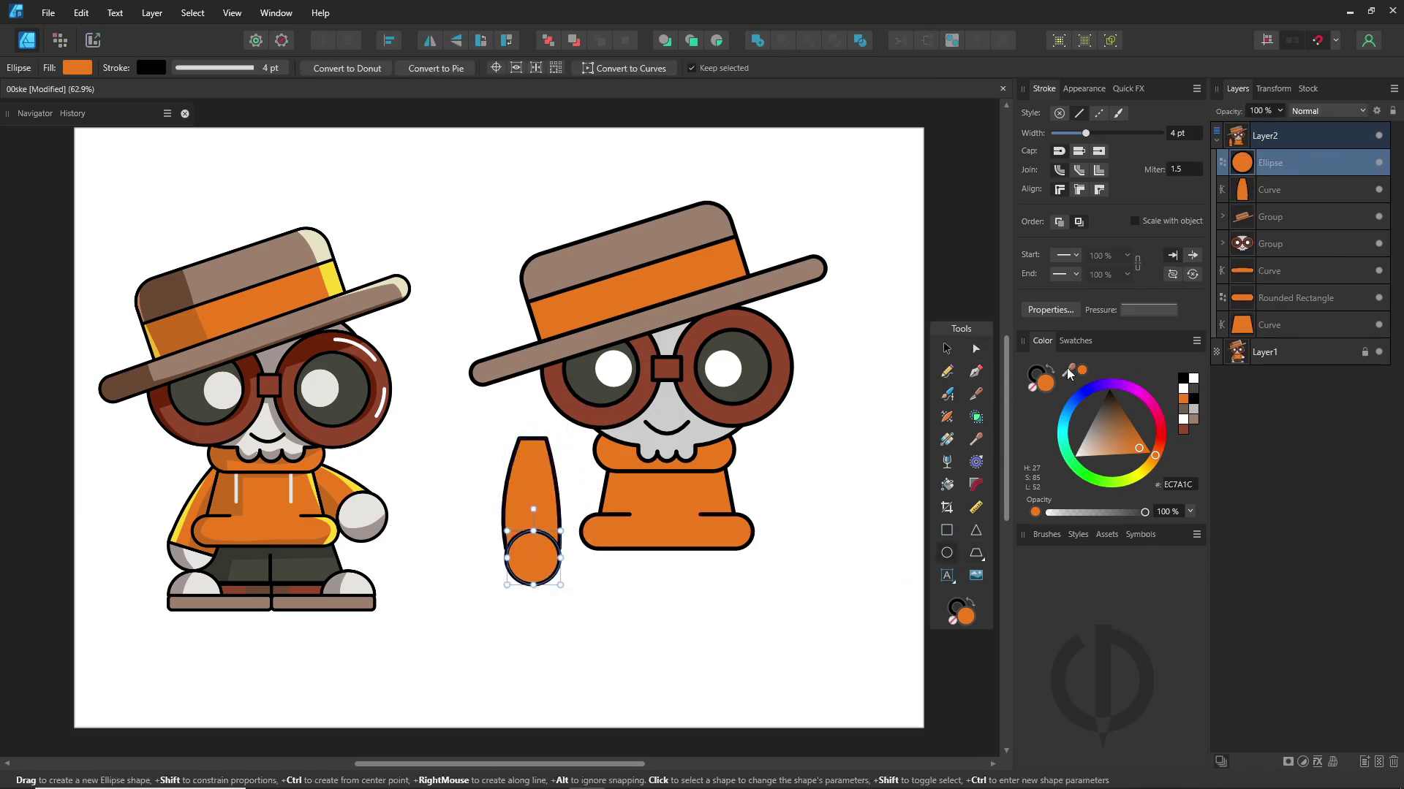
pyautogui.moveTo(1067, 368); pyautogui.dragTo(687, 420)
pyautogui.click(574, 40)
# - Group the sleeve and hand, tilt the arm to fit the torso's left shoulder and send it behind the hoodie
pyautogui.click(946, 350)
pyautogui.moveTo(468, 609); pyautogui.dragTo(574, 430)
pyautogui.rightClick(541, 470)
pyautogui.click(599, 97)
pyautogui.moveTo(526, 497); pyautogui.dragTo(554, 485)
pyautogui.moveTo(588, 427)
pyautogui.mouseDown()
pyautogui.moveTo(578, 450)
pyautogui.moveTo(583, 434)
pyautogui.mouseUp()
pyautogui.moveTo(557, 497)
pyautogui.mouseDown()
pyautogui.moveTo(583, 480)
pyautogui.moveTo(576, 507)
pyautogui.mouseUp()
pyautogui.hotkey('ctrl', 'shift', '[')
pyautogui.moveTo(558, 576); pyautogui.dragTo(560, 572)
pyautogui.click(655, 567)
# - Duplicate the arm to the torso's right shoulder, rotate it outward and bring its hand in front of the sleeve
pyautogui.click(606, 502)
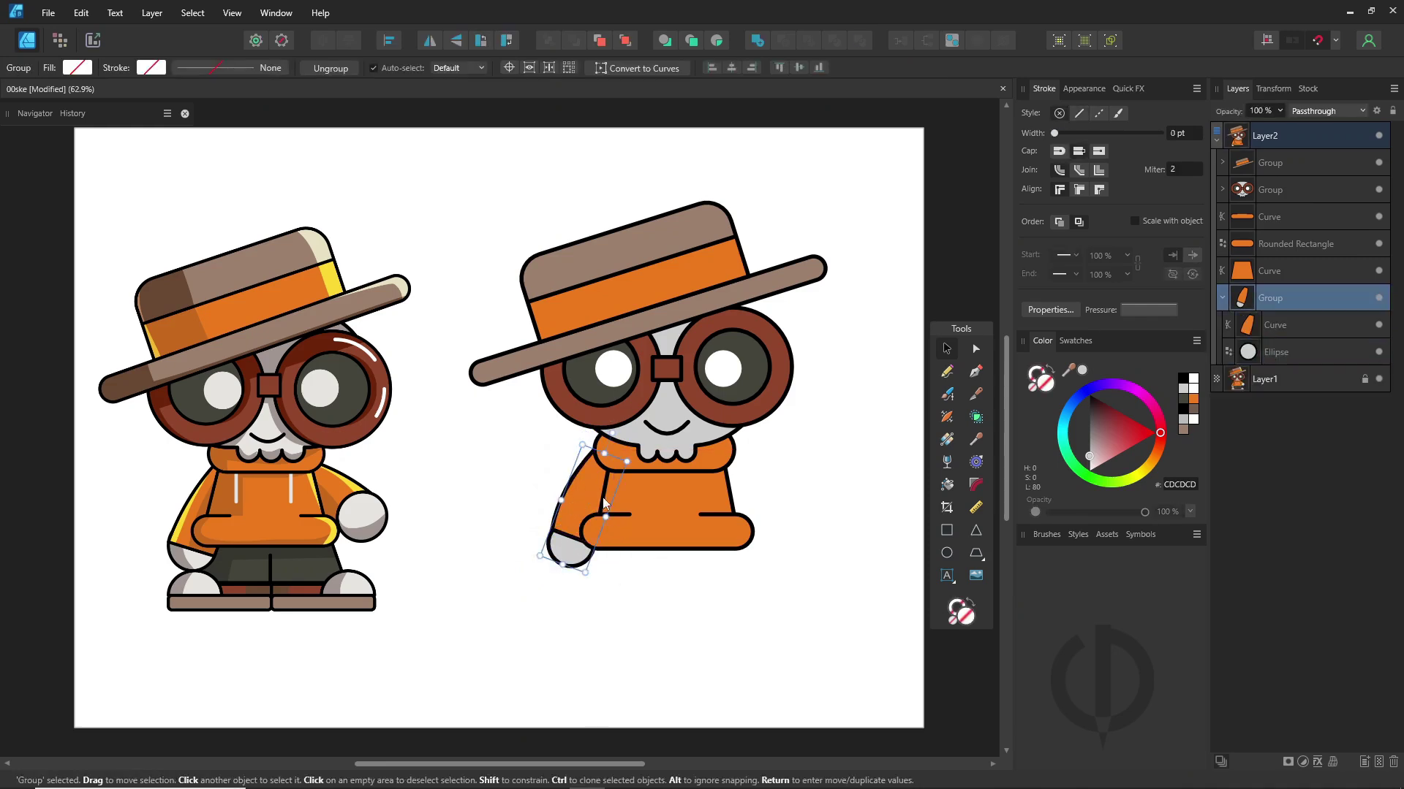
pyautogui.moveTo(584, 501); pyautogui.dragTo(749, 501)
pyautogui.moveTo(777, 432)
pyautogui.mouseDown()
pyautogui.moveTo(751, 426)
pyautogui.moveTo(682, 462)
pyautogui.mouseUp()
pyautogui.moveTo(735, 510); pyautogui.dragTo(742, 490)
pyautogui.doubleClick(781, 523)
pyautogui.click(625, 40)
pyautogui.click(850, 535)
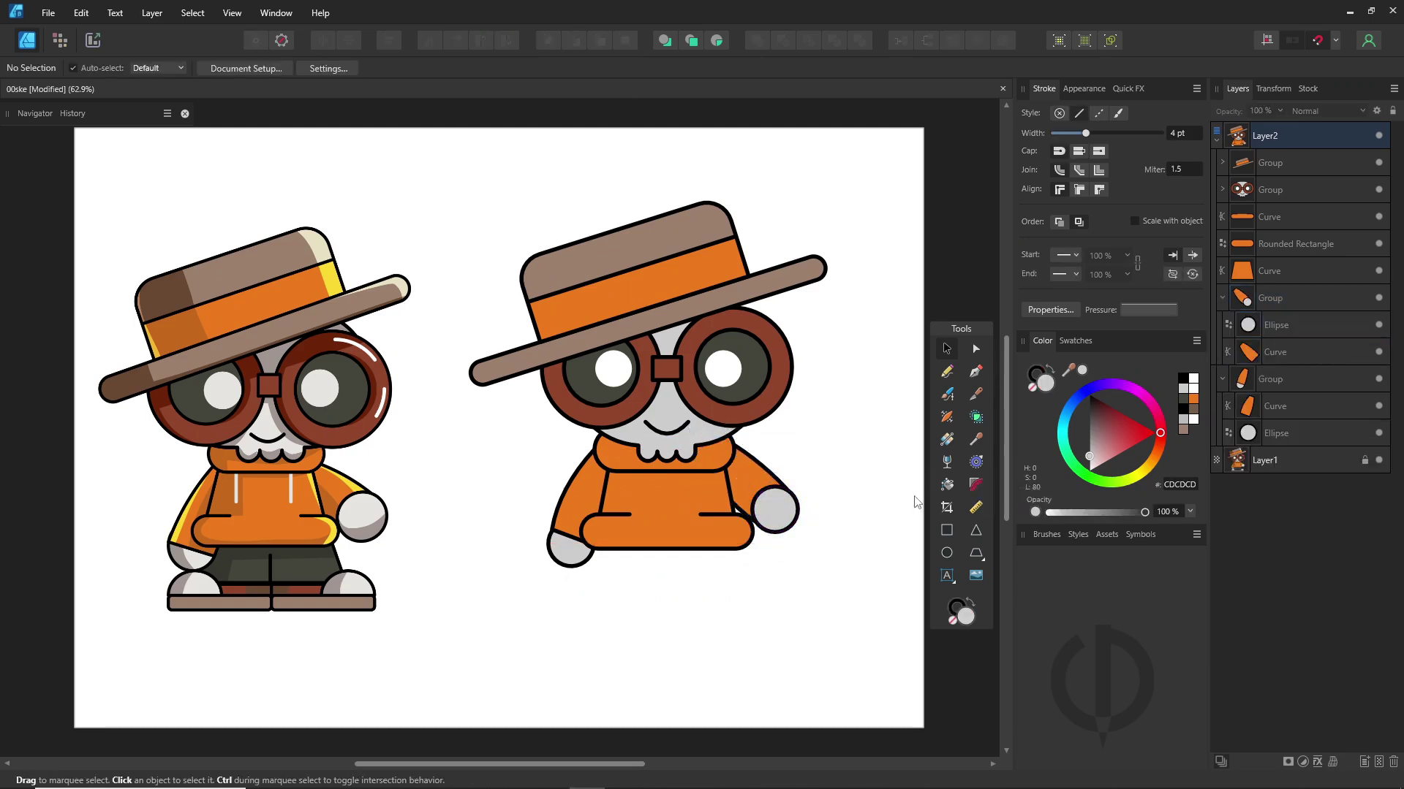
# - Group the torso, collar, hem band and both arms into one hoodie group
pyautogui.moveTo(536, 590); pyautogui.dragTo(840, 448)
pyautogui.rightClick(714, 488)
pyautogui.click(736, 131)
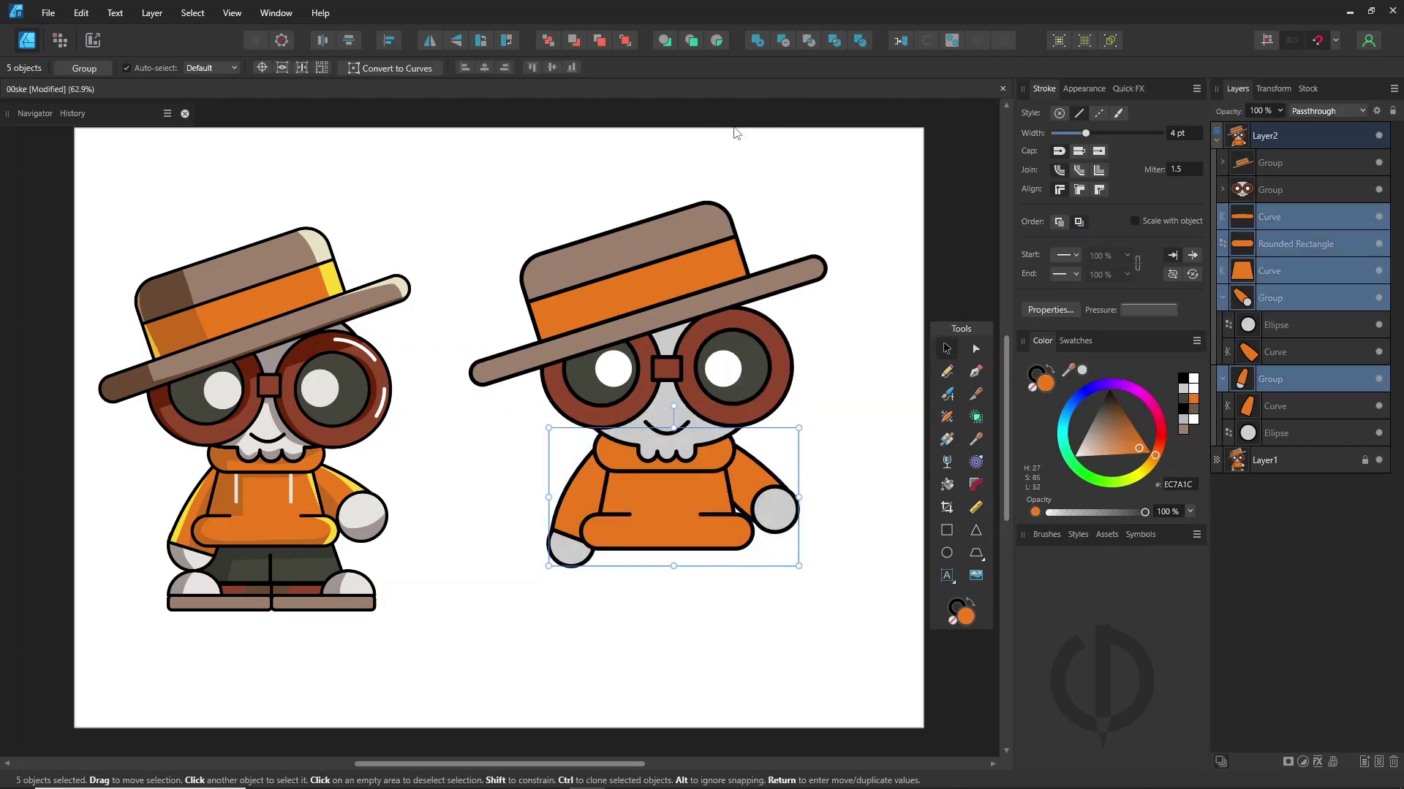
pyautogui.click(914, 448)
# - Draw a trapezoid below the hoodie as the trousers and set its left and right points to 18% and 82%
pyautogui.click(975, 552)
pyautogui.moveTo(606, 596); pyautogui.dragTo(706, 567)
pyautogui.press('v')
pyautogui.press('a')
pyautogui.moveTo(631, 533); pyautogui.dragTo(619, 533)
pyautogui.moveTo(716, 532); pyautogui.dragTo(729, 532)
# - Fill the trousers with the reference's dark grey-green (44443B), send them behind the hoodie and centre them under the body
pyautogui.moveTo(1068, 369); pyautogui.dragTo(333, 555)
pyautogui.click(548, 41)
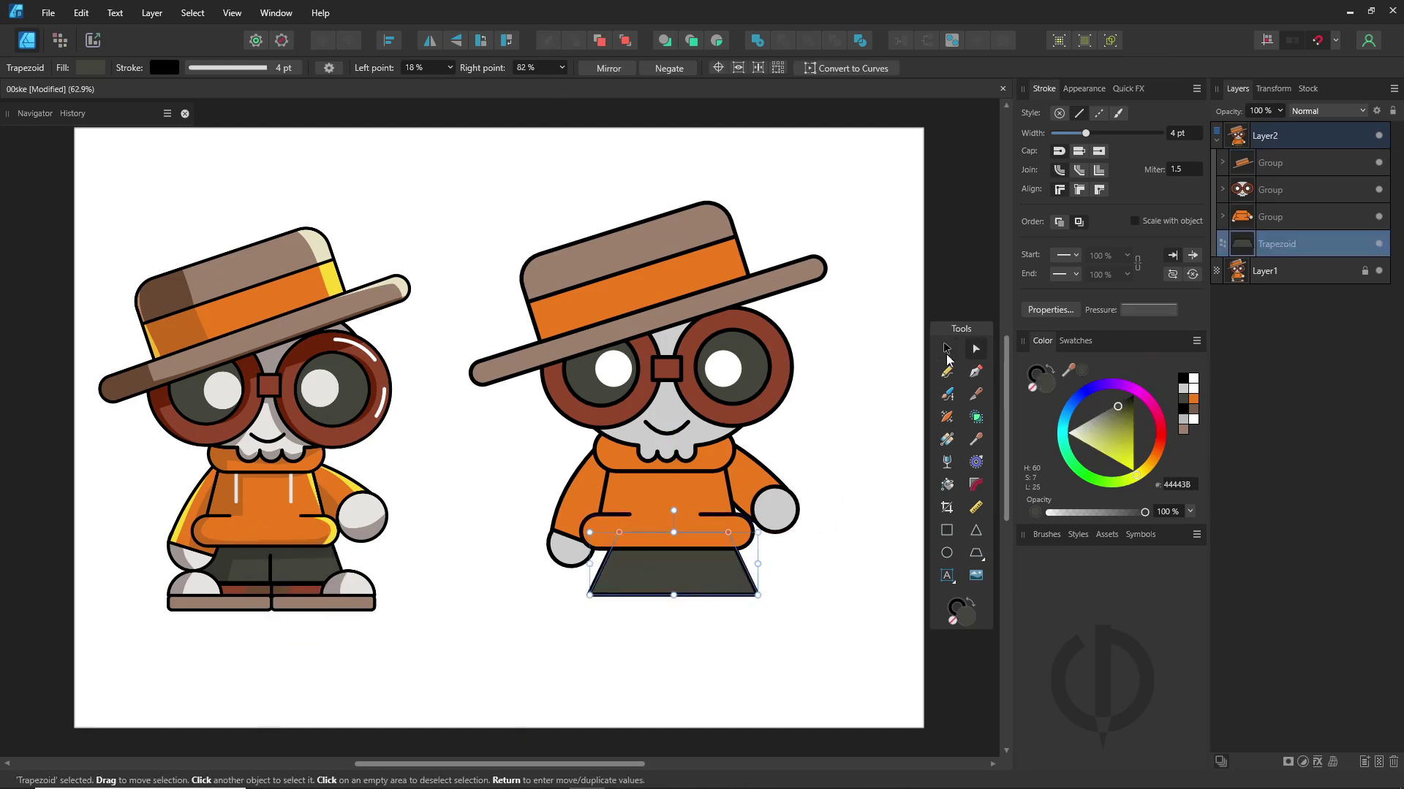
pyautogui.click(946, 350)
pyautogui.moveTo(697, 564); pyautogui.dragTo(692, 562)
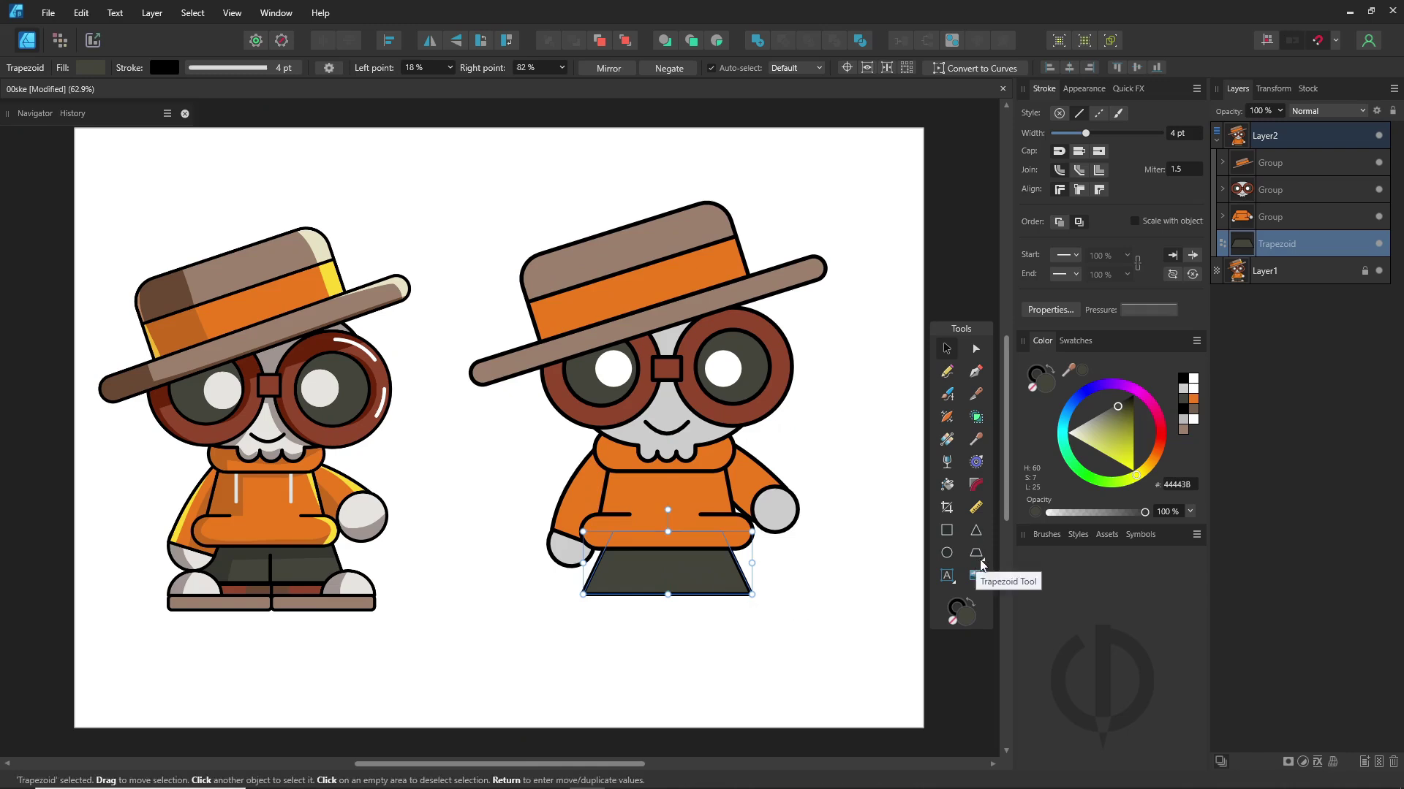
# - Draw a flat rounded rectangle under the right half of the trousers and fill it with the reference shoe's dark red
pyautogui.click(981, 558)
pyautogui.click(1016, 172)
pyautogui.moveTo(666, 611); pyautogui.dragTo(749, 595)
pyautogui.moveTo(1068, 370)
pyautogui.mouseDown()
pyautogui.moveTo(957, 385)
pyautogui.moveTo(308, 592)
pyautogui.mouseUp()
pyautogui.click(1082, 370)
# - Duplicate the dark red strip to build longer soles and a matching second shoe, and fill both soles with light brown (9B806E)
pyautogui.click(946, 351)
pyautogui.moveTo(697, 600)
pyautogui.keyDown('ctrl'); pyautogui.mouseDown()
pyautogui.moveTo(613, 599)
pyautogui.moveTo(792, 582)
pyautogui.moveTo(727, 618)
pyautogui.mouseUp(); pyautogui.keyUp('ctrl')
pyautogui.keyDown('ctrl'); pyautogui.moveTo(748, 619); pyautogui.dragTo(787, 618); pyautogui.keyUp('ctrl')
pyautogui.moveTo(979, 398); pyautogui.dragTo(367, 620)
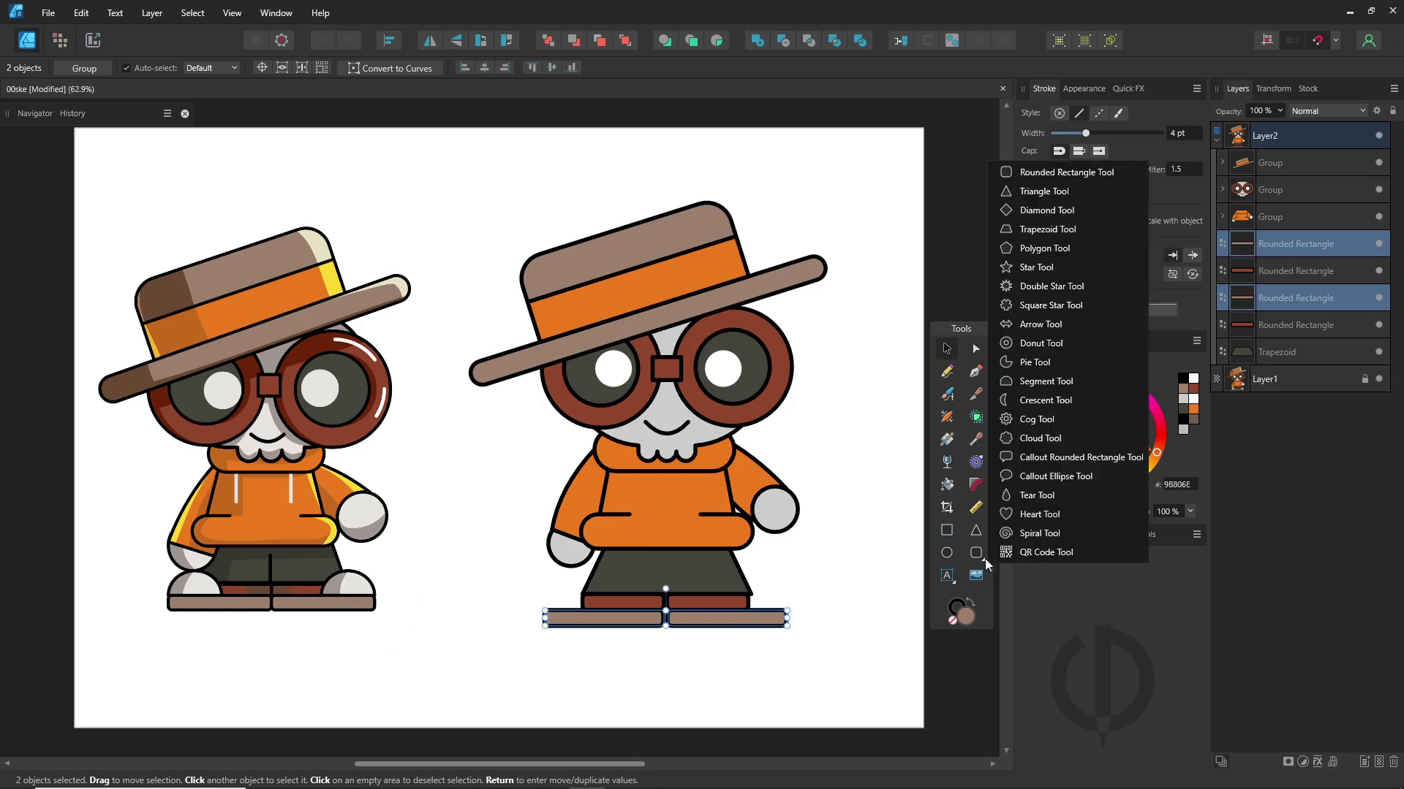
# - Draw a half-round segment as the toe cap on the outer end of the right sole and fill it with off-white (E6E4E0)
pyautogui.click(1040, 381)
pyautogui.moveTo(734, 573); pyautogui.dragTo(757, 598)
pyautogui.press('v')
pyautogui.moveTo(1068, 370); pyautogui.dragTo(355, 510)
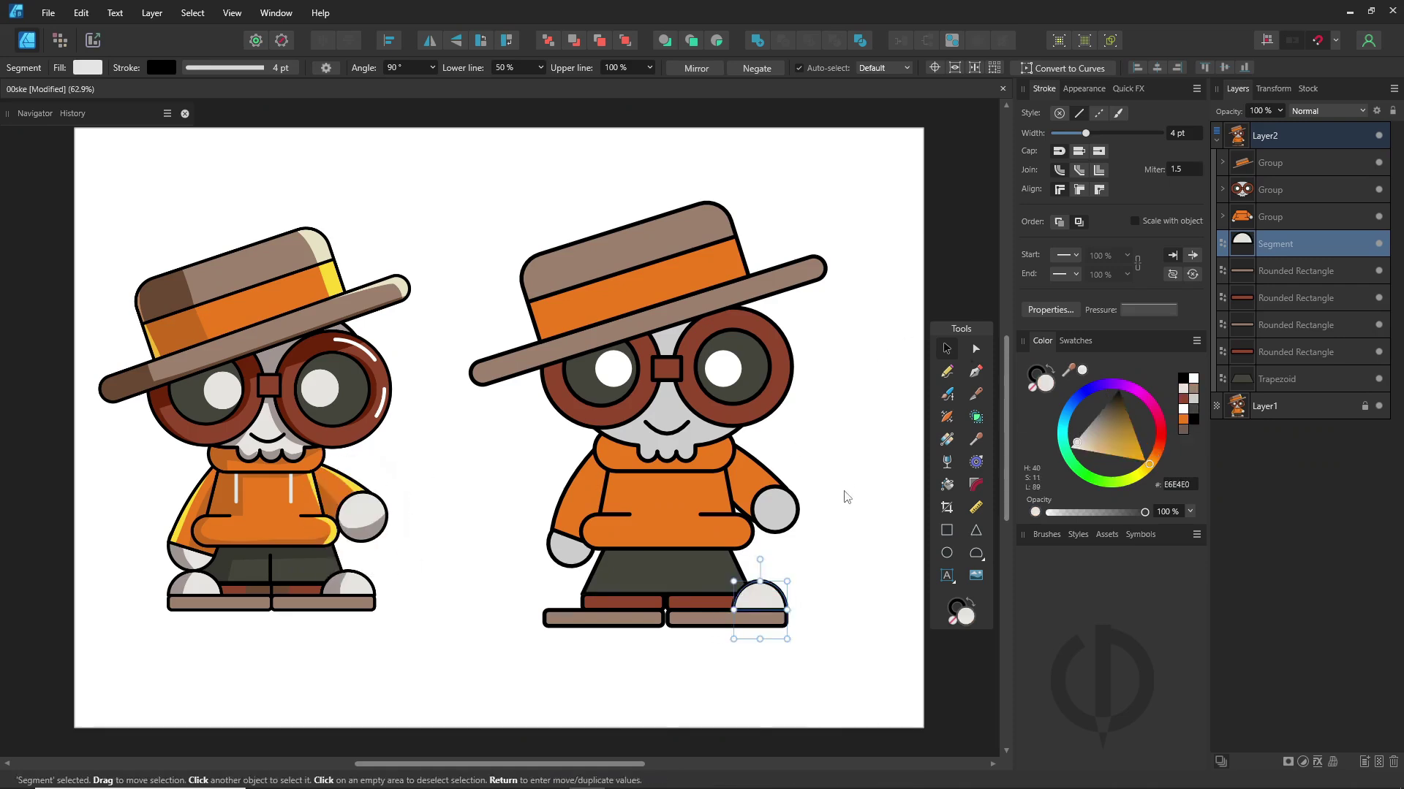
# - Duplicate the off-white toe cap onto the left shoe, and group both shoes with the trousers
pyautogui.moveTo(764, 600)
pyautogui.keyDown('ctrl'); pyautogui.mouseDown()
pyautogui.moveTo(576, 601)
pyautogui.moveTo(768, 601)
pyautogui.mouseUp(); pyautogui.keyUp('ctrl')
pyautogui.click(893, 561)
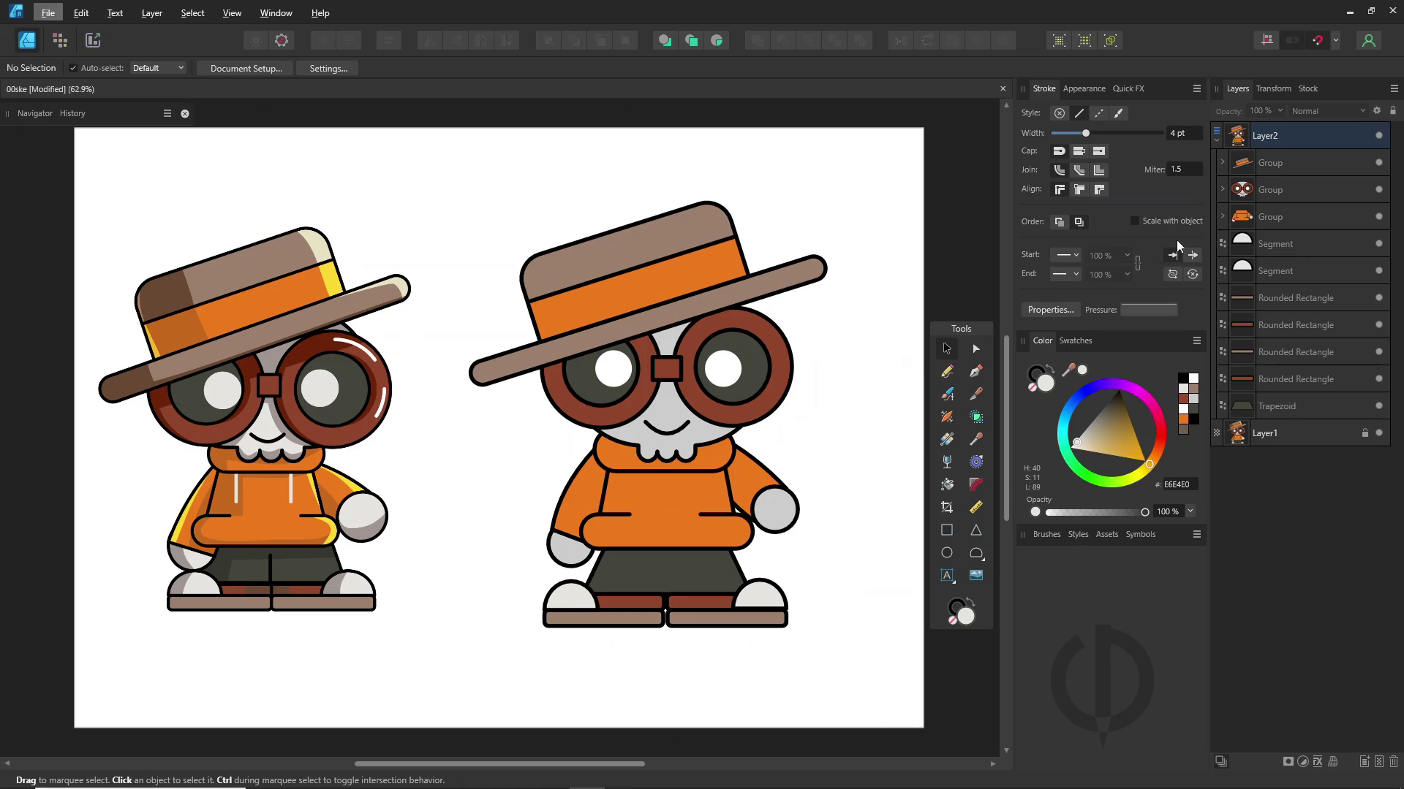
pyautogui.click(1287, 248)
pyautogui.keyDown('shift'); pyautogui.click(1286, 406); pyautogui.keyUp('shift')
pyautogui.click(84, 68)
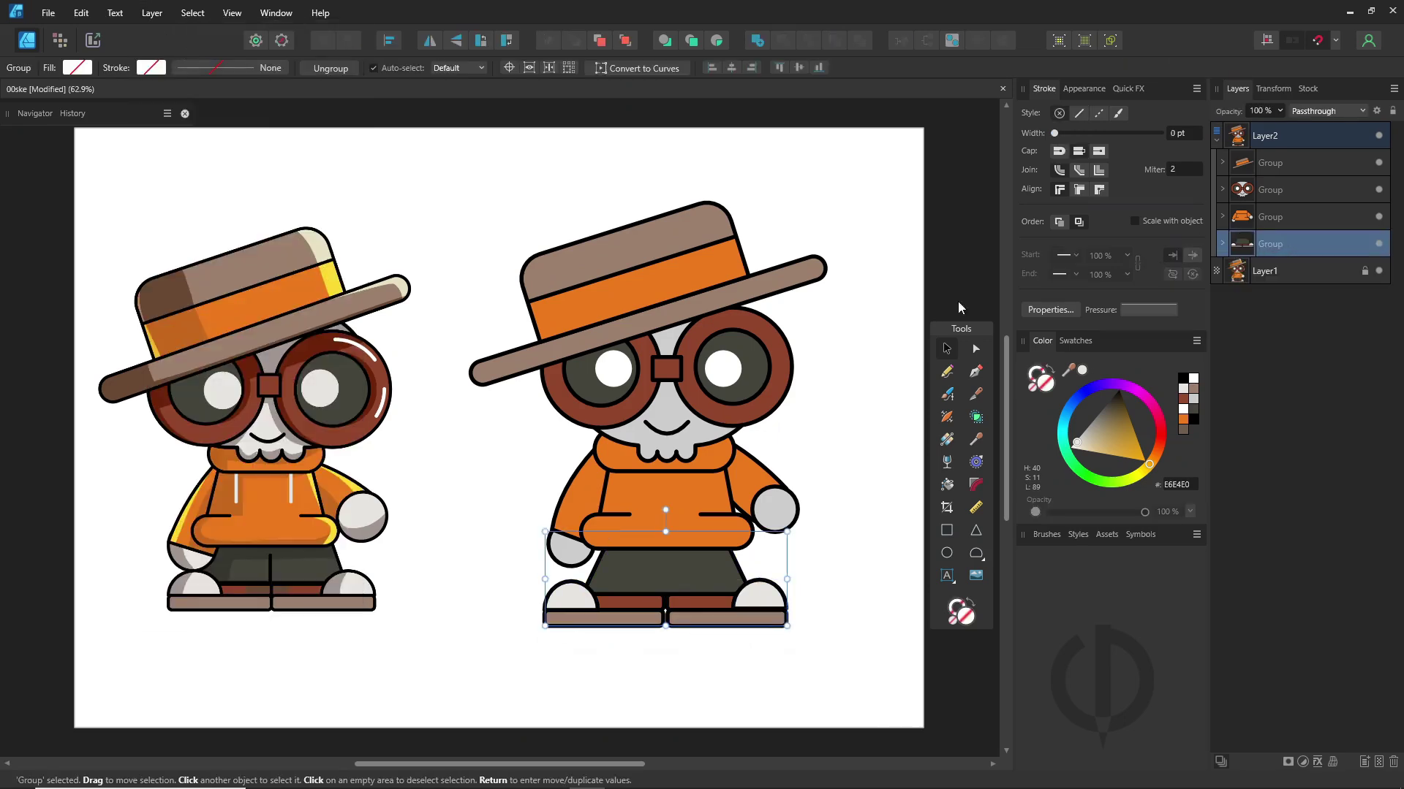
# - Enlarge the hat and head slightly, centre them over the body, and make the hoodie group a little narrower
pyautogui.click(1279, 190)
pyautogui.keyDown('shift'); pyautogui.click(1287, 165); pyautogui.keyUp('shift')
pyautogui.moveTo(826, 202); pyautogui.dragTo(860, 180)
pyautogui.moveTo(776, 319); pyautogui.dragTo(759, 318)
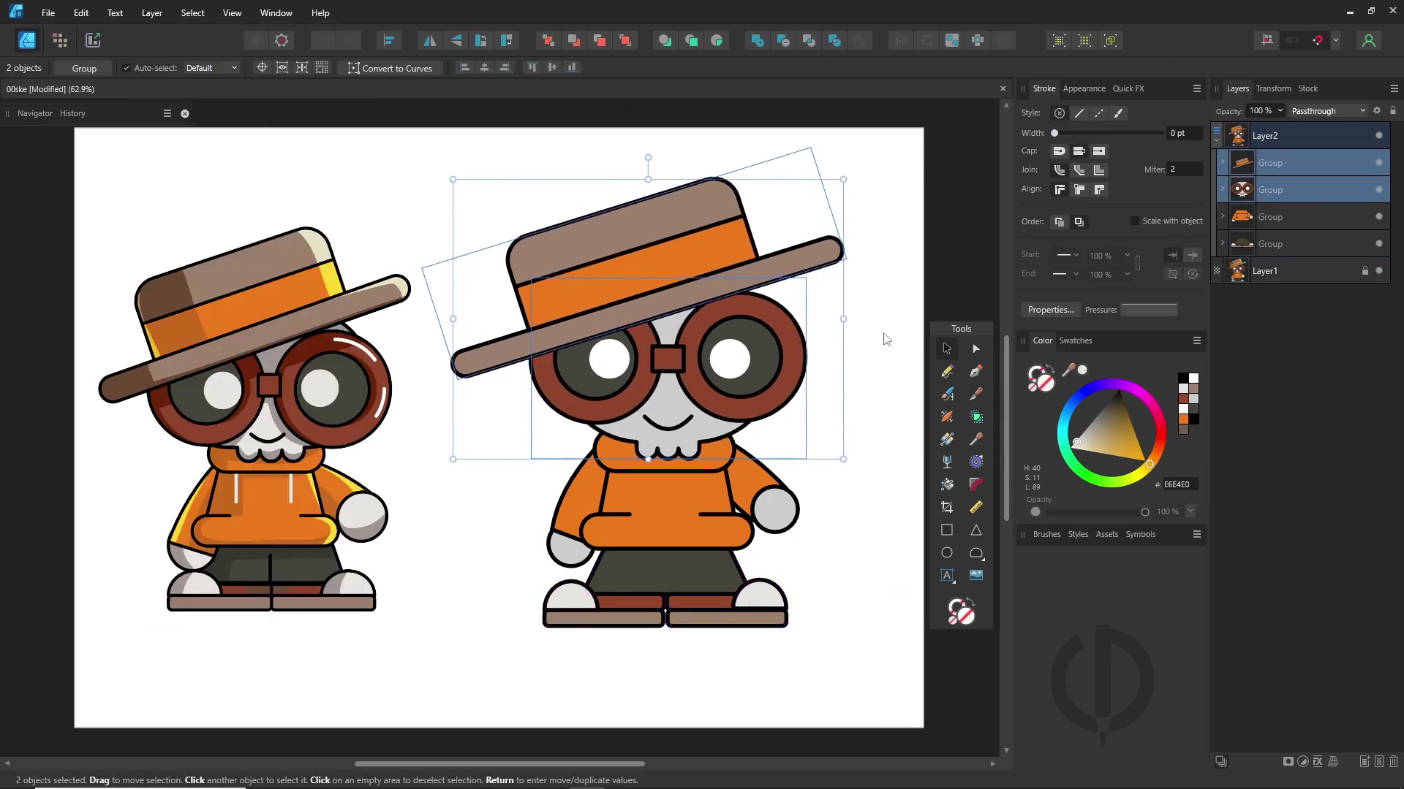
pyautogui.click(889, 336)
pyautogui.click(764, 482)
pyautogui.moveTo(799, 497); pyautogui.dragTo(786, 498)
# - Combine the hat and head into one group and nudge it into line with the body
pyautogui.click(737, 317)
pyautogui.keyDown('shift'); pyautogui.click(713, 252); pyautogui.keyUp('shift')
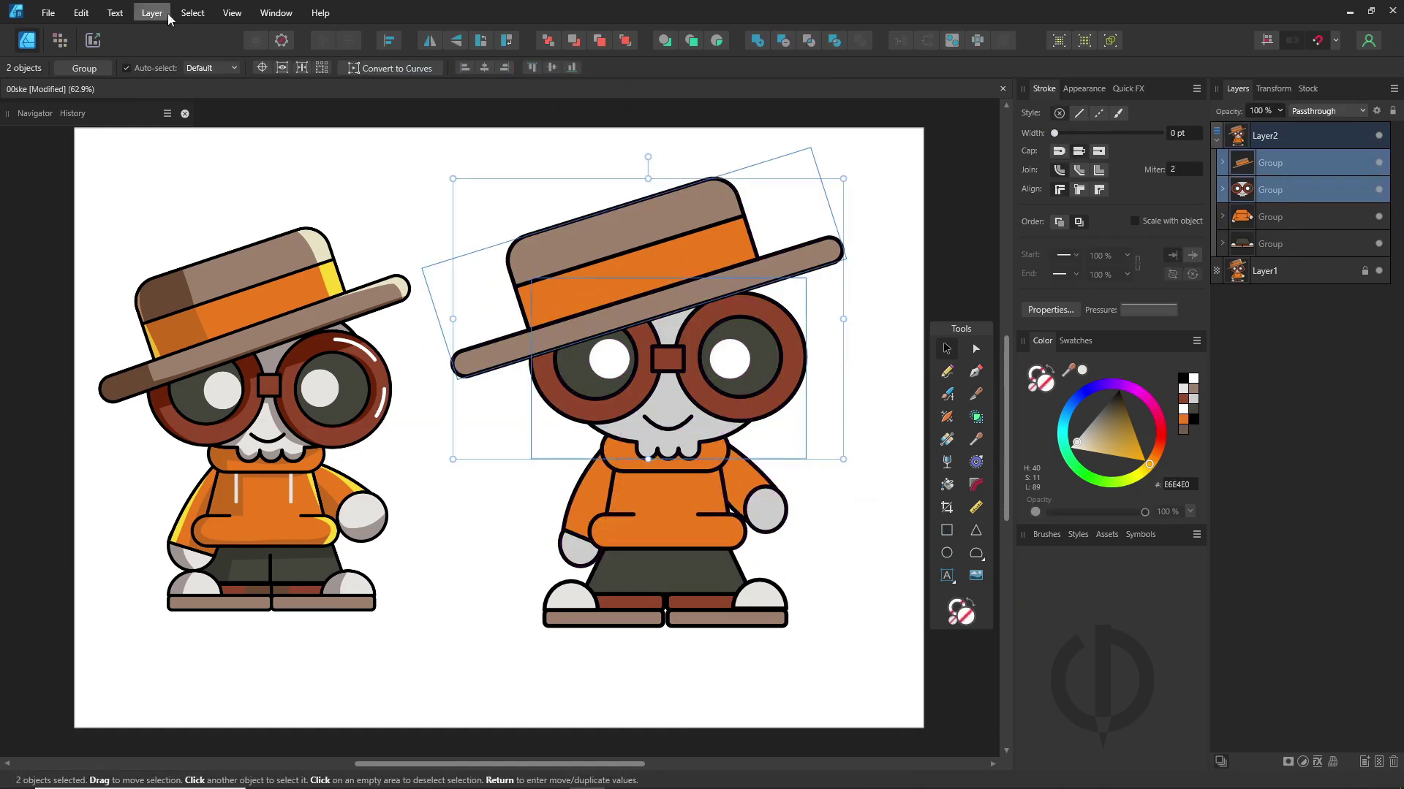
pyautogui.click(84, 68)
pyautogui.moveTo(739, 325); pyautogui.dragTo(737, 326)
pyautogui.click(867, 401)
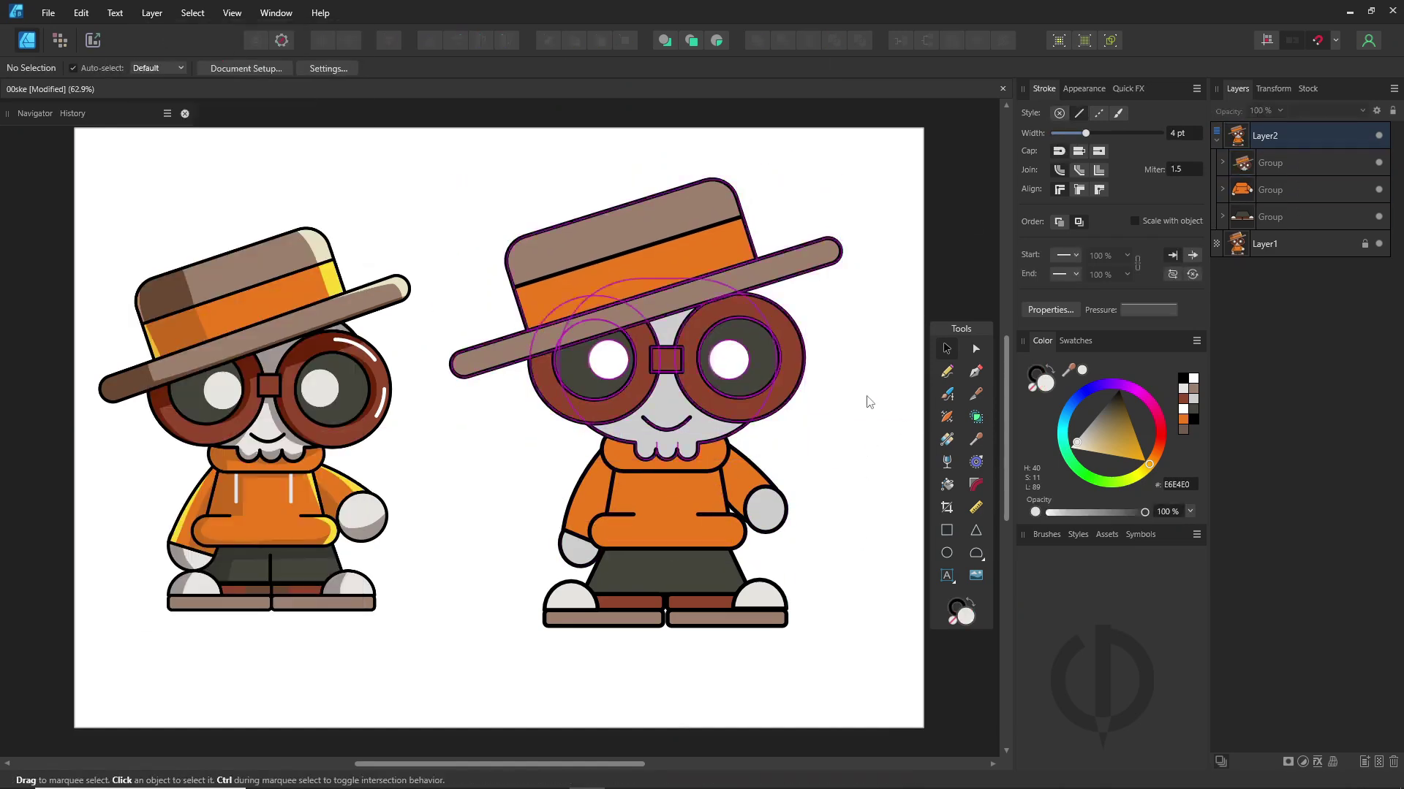
# - Enlarge the hand circle on the character's right-side arm slightly and fill it with off-white (E6E4E0)
pyautogui.doubleClick(747, 491)
pyautogui.doubleClick(747, 491)
pyautogui.click(762, 509)
pyautogui.doubleClick(579, 549)
pyautogui.click(766, 518)
pyautogui.doubleClick(766, 518)
pyautogui.moveTo(795, 510); pyautogui.dragTo(766, 475)
pyautogui.click(815, 488)
pyautogui.doubleClick(772, 515)
pyautogui.click(771, 514)
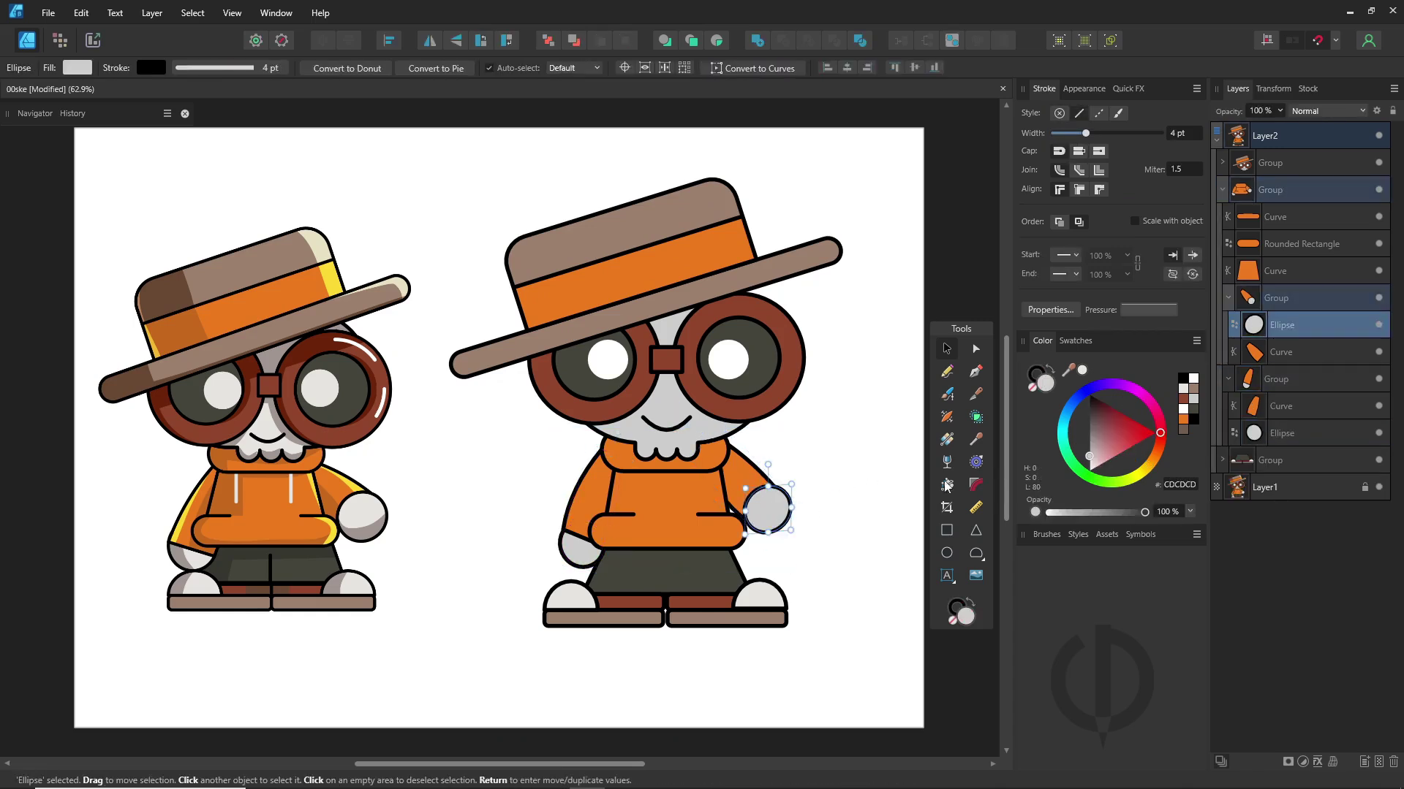
pyautogui.click(883, 525)
# - Adjust the end nodes of the right-side sleeve so it fits the enlarged hand
pyautogui.press('a')
pyautogui.click(744, 475)
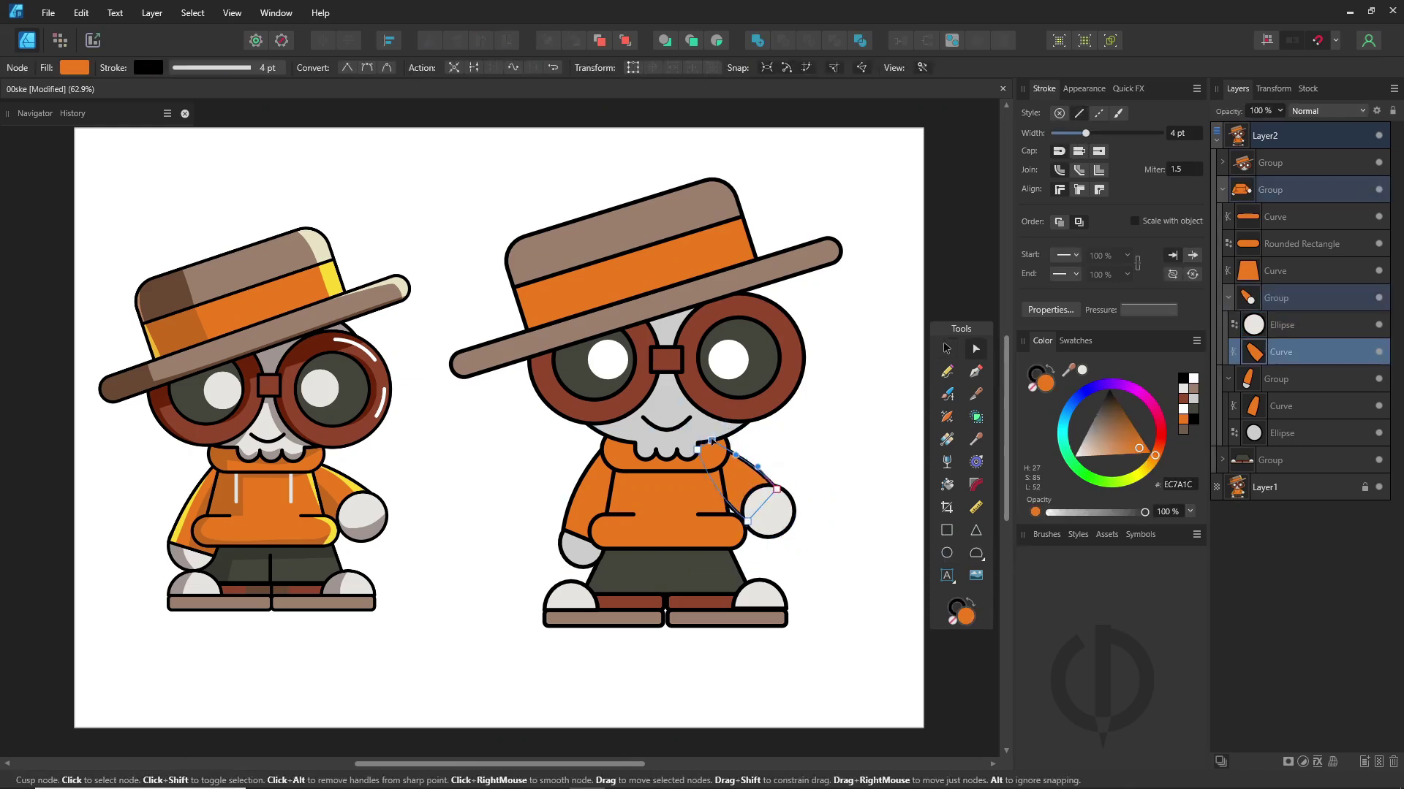
pyautogui.click(863, 500)
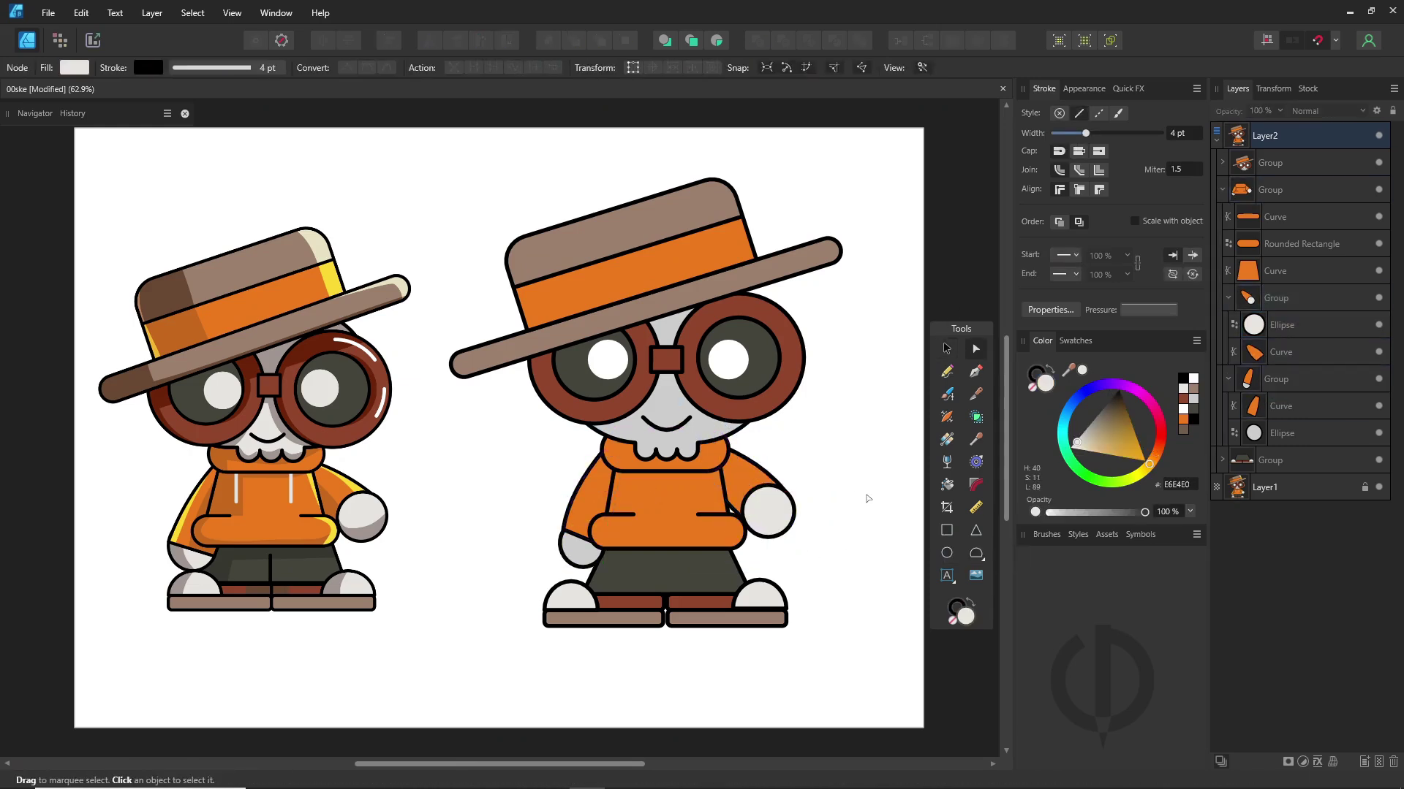
# - Draw a vertical black line down the middle of the trousers to separate the legs
pyautogui.press('p')
pyautogui.click(665, 563)
pyautogui.click(666, 595)
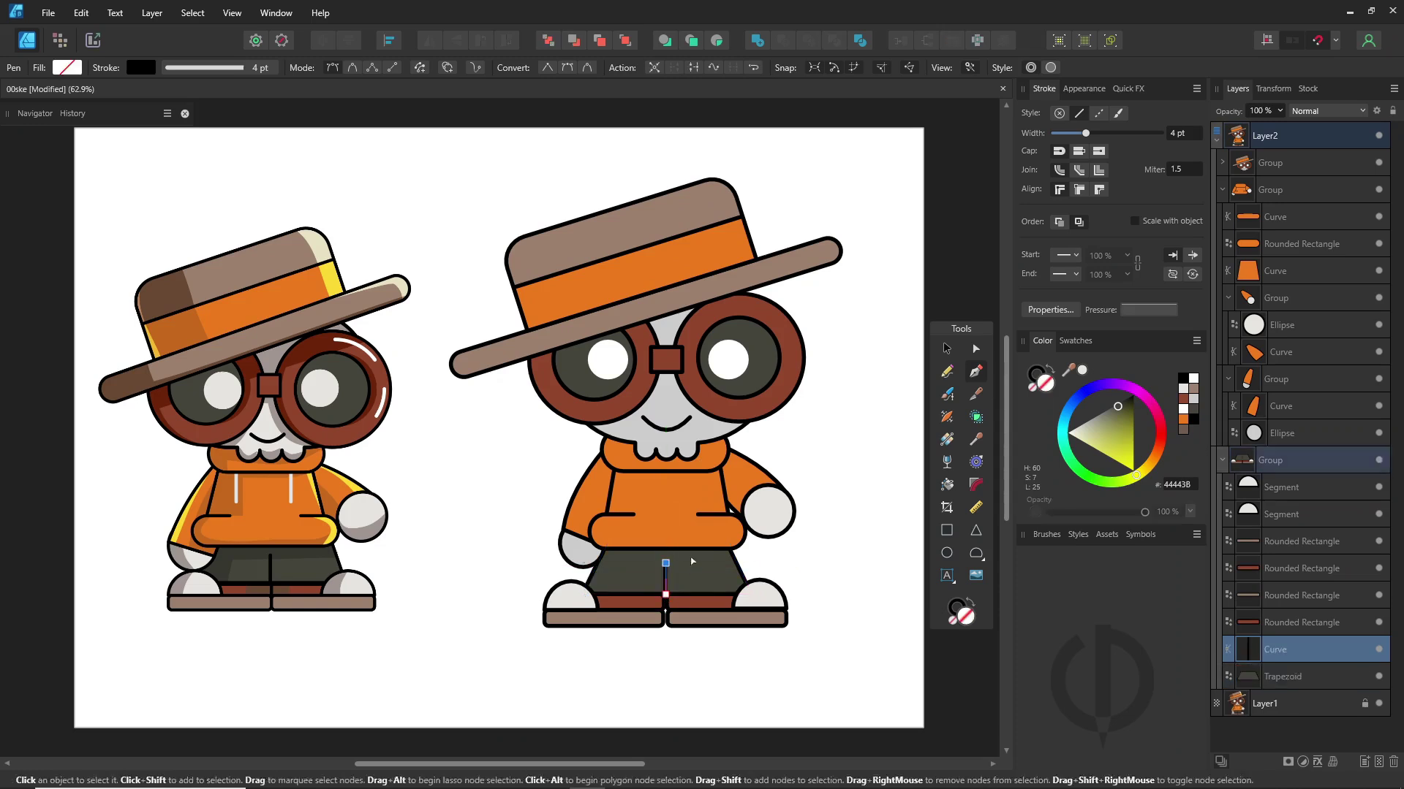
# - Draw a short vertical off-white (E6E4E0) drawstring below the hoodie collar and duplicate it on the other side
pyautogui.keyDown('ctrl'); pyautogui.click(690, 492); pyautogui.keyUp('ctrl')
pyautogui.keyDown('ctrl'); pyautogui.click(698, 462); pyautogui.keyUp('ctrl')
pyautogui.click(696, 465)
pyautogui.click(696, 498)
pyautogui.click(1081, 370)
pyautogui.press('v')
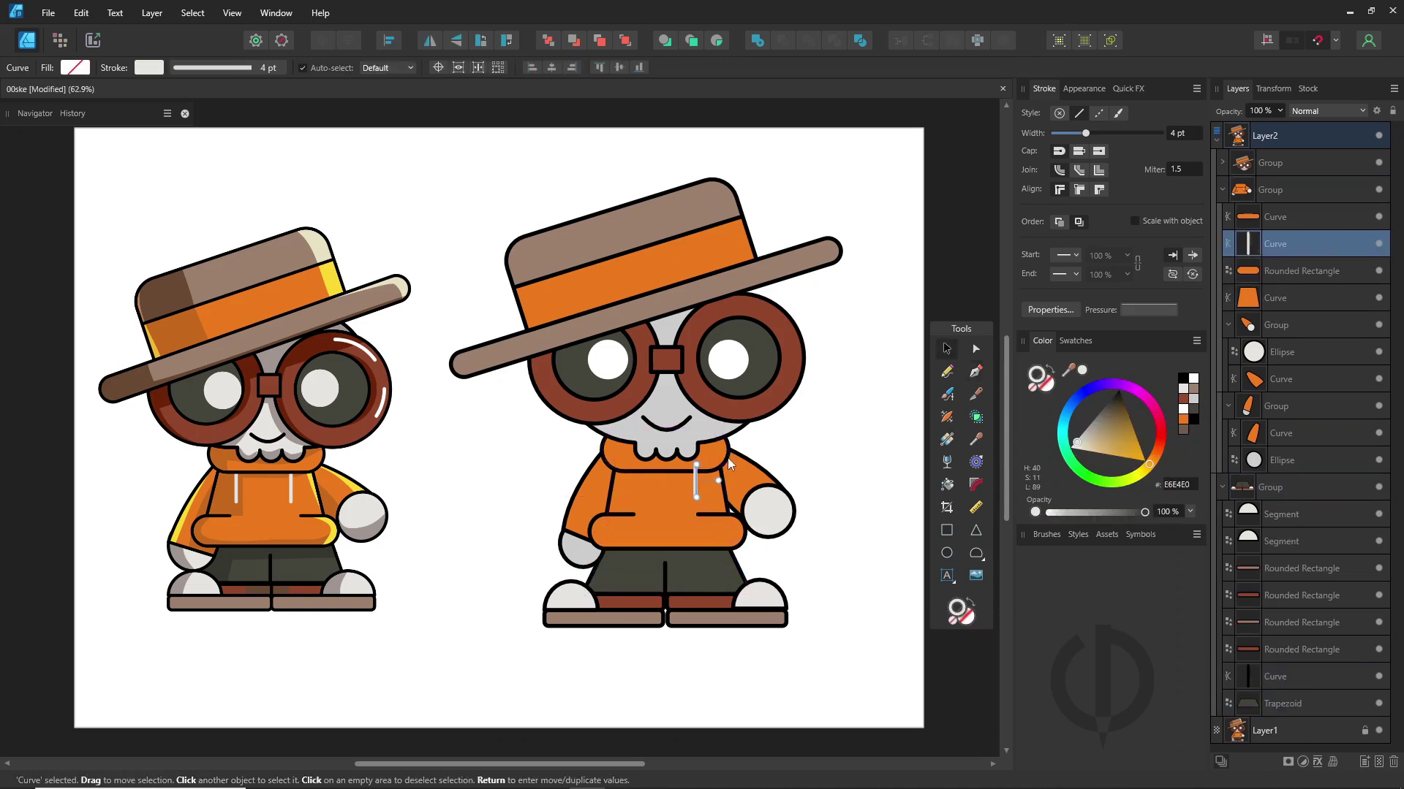
pyautogui.click(841, 490)
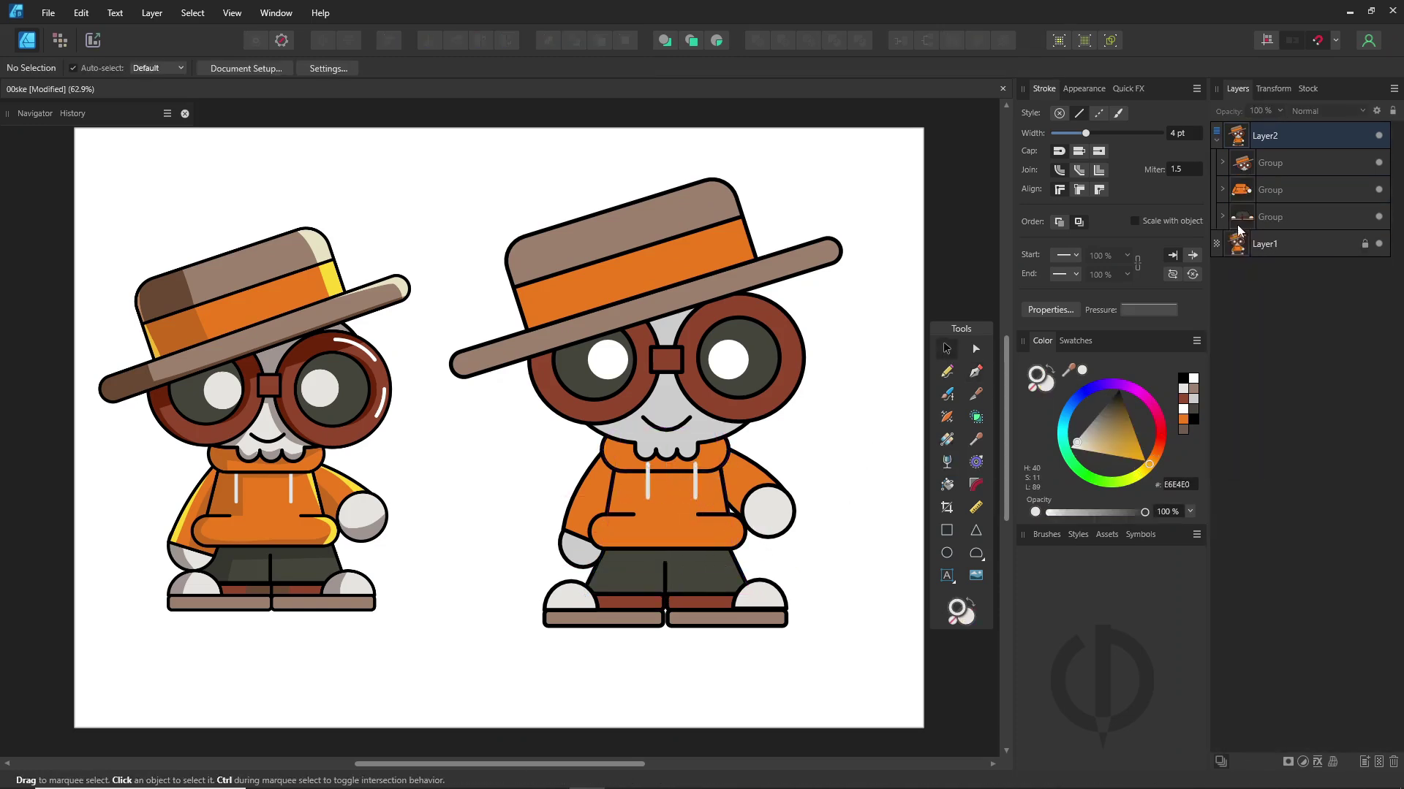
# - Scale the whole character down slightly and move it up so its soles line up with the reference's
pyautogui.click(1264, 135)
pyautogui.moveTo(451, 178); pyautogui.dragTo(472, 202)
pyautogui.moveTo(732, 359); pyautogui.dragTo(719, 339)
pyautogui.click(886, 269)
# - Draw an unfilled circle with an off-white outline around the right goggle's rim and convert it to curves
pyautogui.click(947, 553)
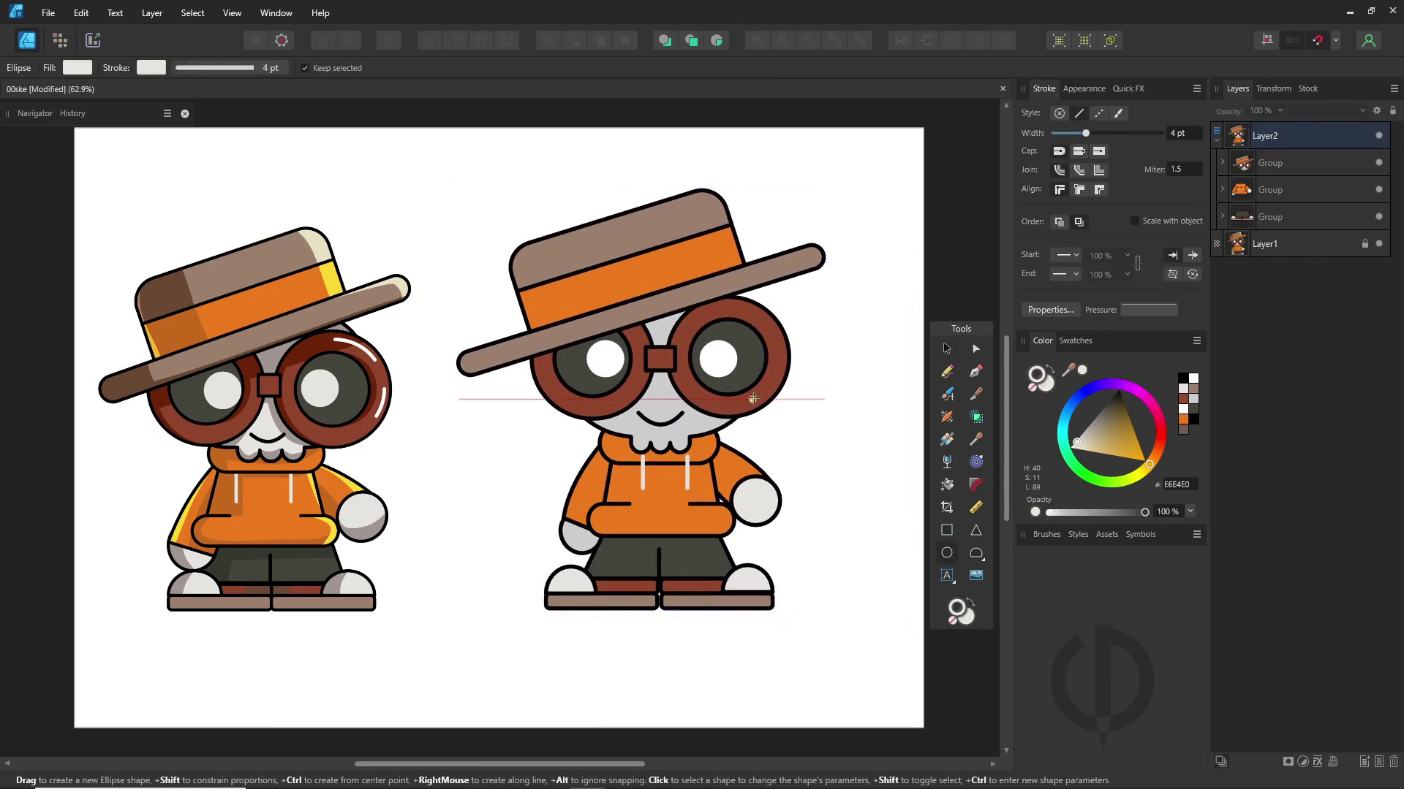
pyautogui.keyDown('ctrl'); pyautogui.click(751, 400); pyautogui.keyUp('ctrl')
pyautogui.moveTo(698, 399); pyautogui.dragTo(791, 302)
pyautogui.click(1031, 388)
pyautogui.press('v')
pyautogui.moveTo(772, 362); pyautogui.dragTo(755, 370)
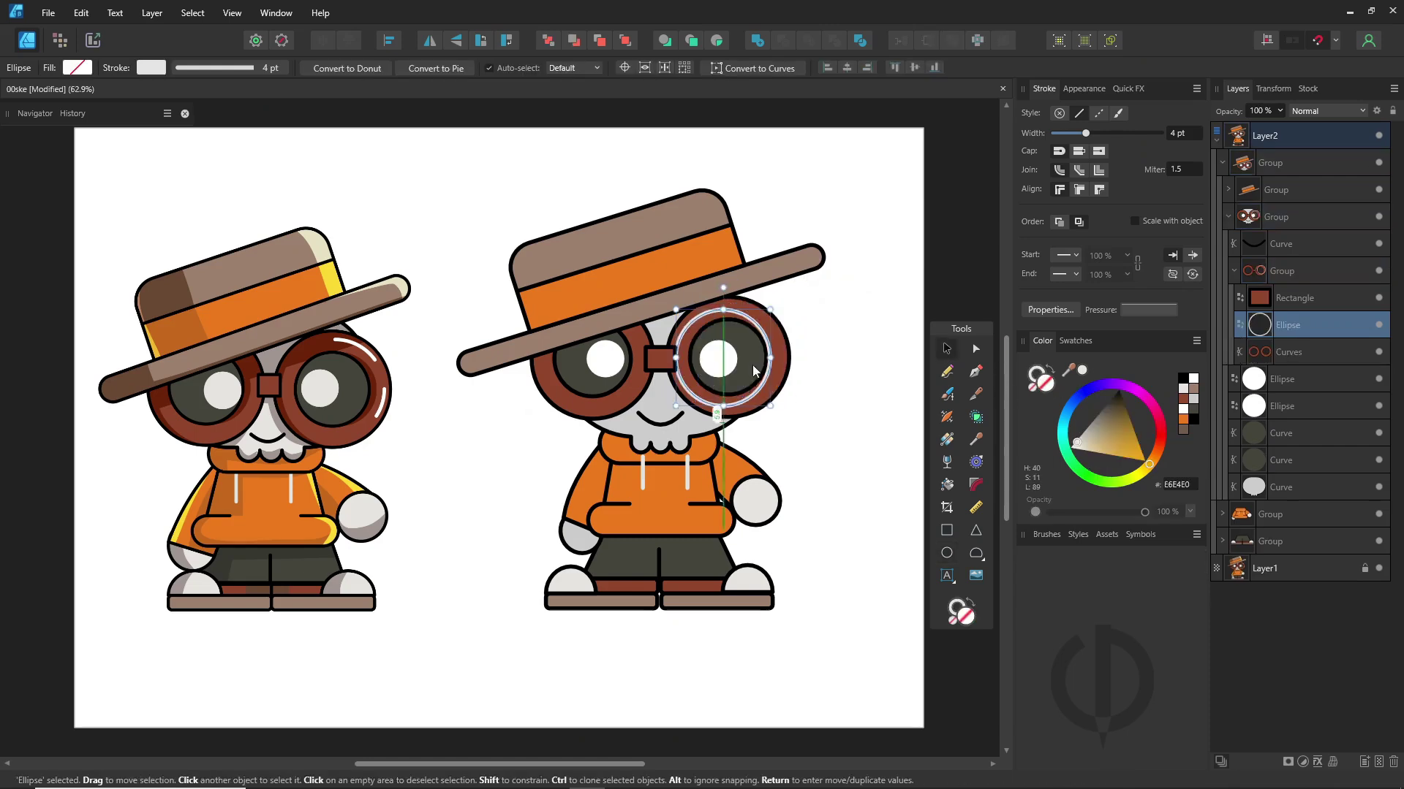
pyautogui.moveTo(773, 310); pyautogui.dragTo(777, 306)
pyautogui.click(757, 68)
# - Cut the goggle circle into one long and one short highlight arc along the rim's outer right side
pyautogui.press('a')
pyautogui.click(770, 391)
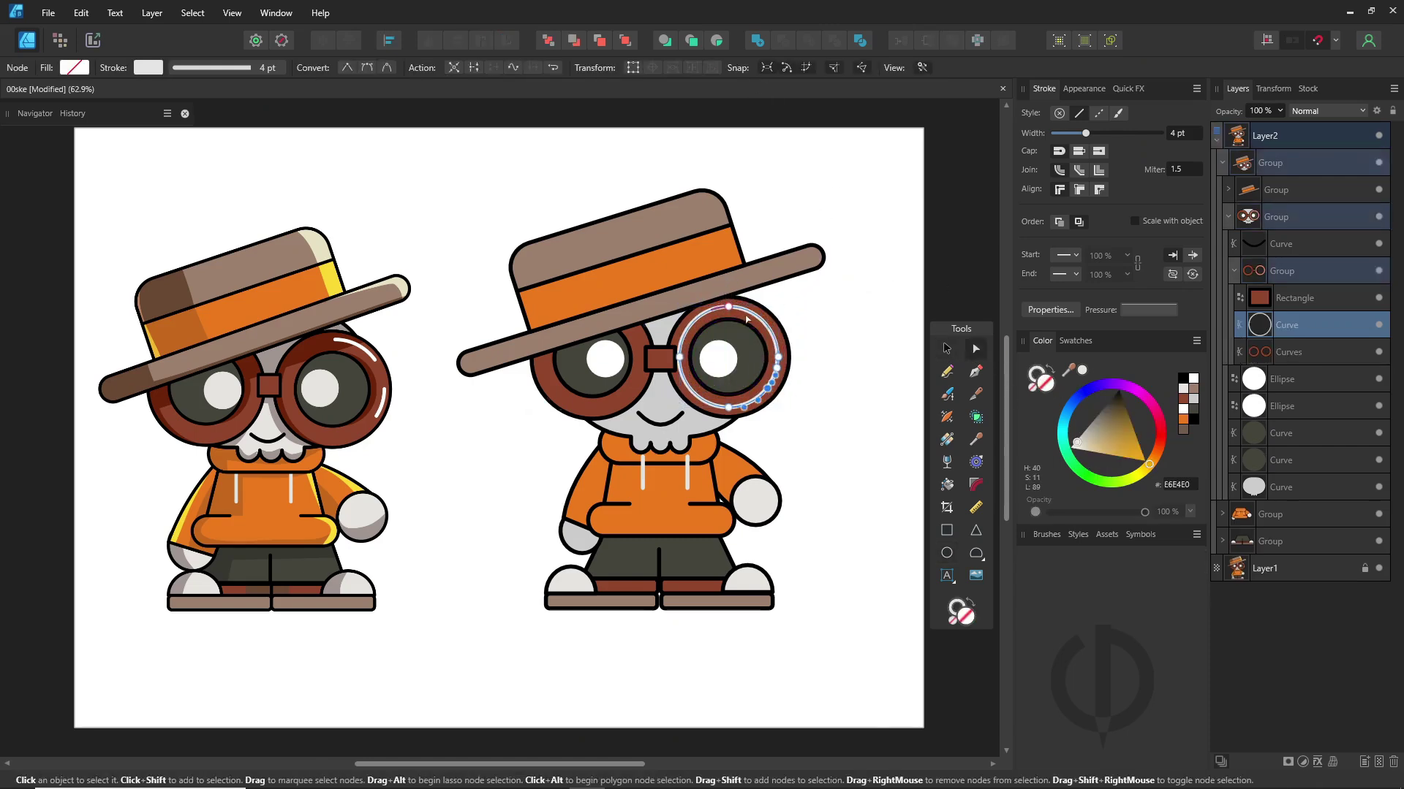
pyautogui.keyDown('ctrl'); pyautogui.click(698, 396); pyautogui.keyUp('ctrl')
pyautogui.keyDown('ctrl'); pyautogui.click(693, 322); pyautogui.keyUp('ctrl')
pyautogui.keyDown('ctrl'); pyautogui.click(750, 401); pyautogui.keyUp('ctrl')
pyautogui.scroll(2, 750, 357)
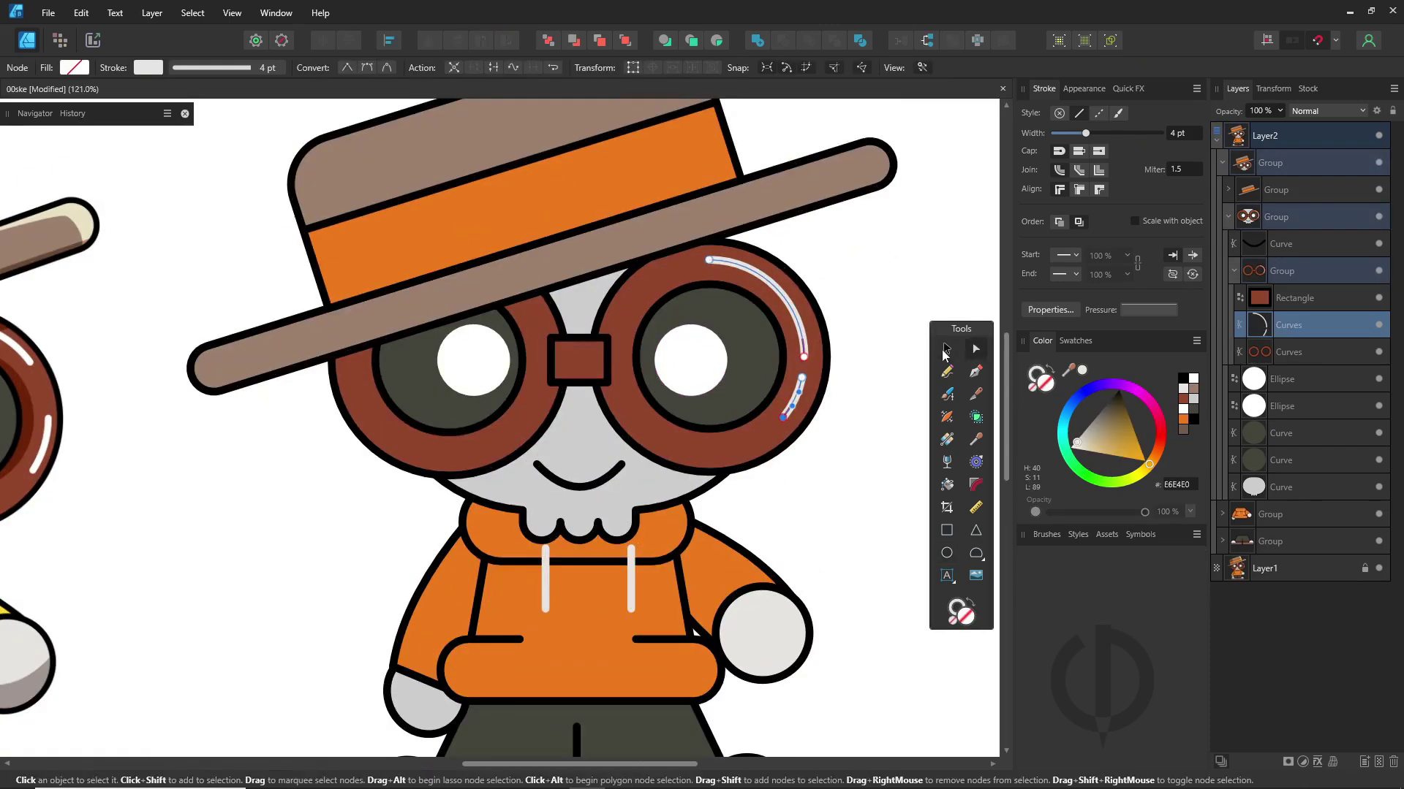
pyautogui.press('v')
pyautogui.scroll(-3, 768, 300)
# - Shorten the hat brim evenly at both ends and save the document
pyautogui.click(786, 280)
pyautogui.doubleClick(785, 280)
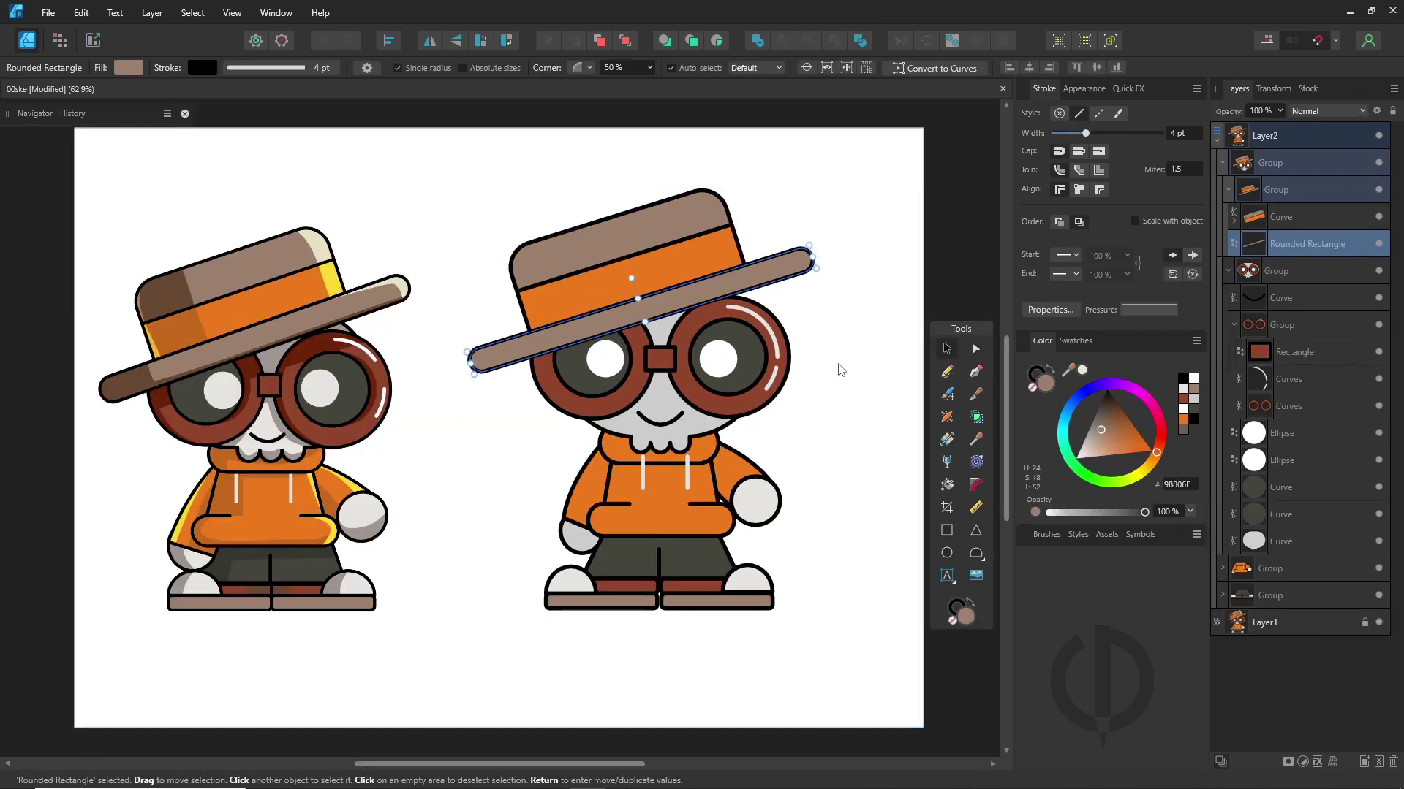
pyautogui.moveTo(823, 253); pyautogui.dragTo(804, 260)
pyautogui.click(872, 332)
pyautogui.hotkey('ctrl', 's')
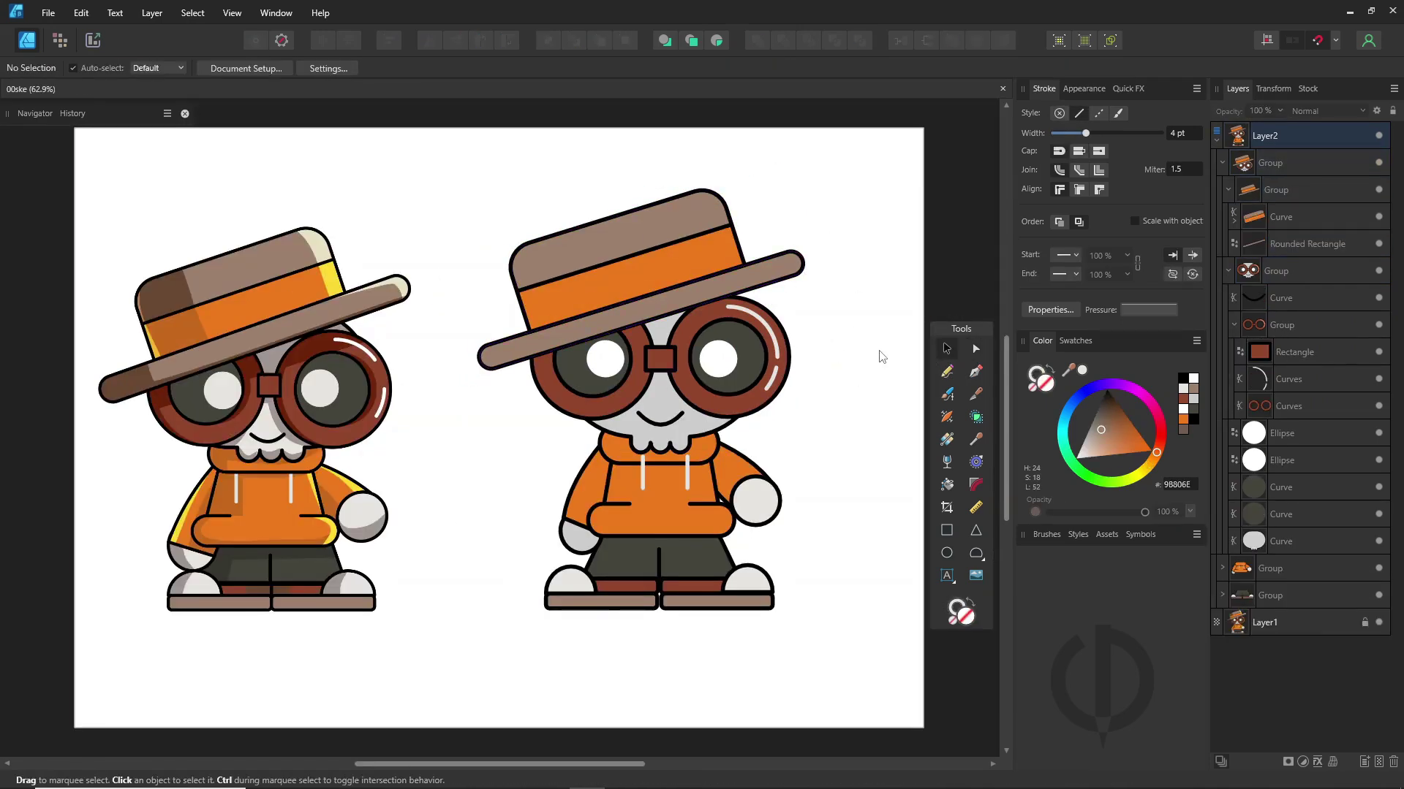
# - Draw a four-cornered shading shape with the Pen tool inside the hat crown, covering its left third and following its tilt
pyautogui.click(635, 216)
pyautogui.doubleClick(631, 222)
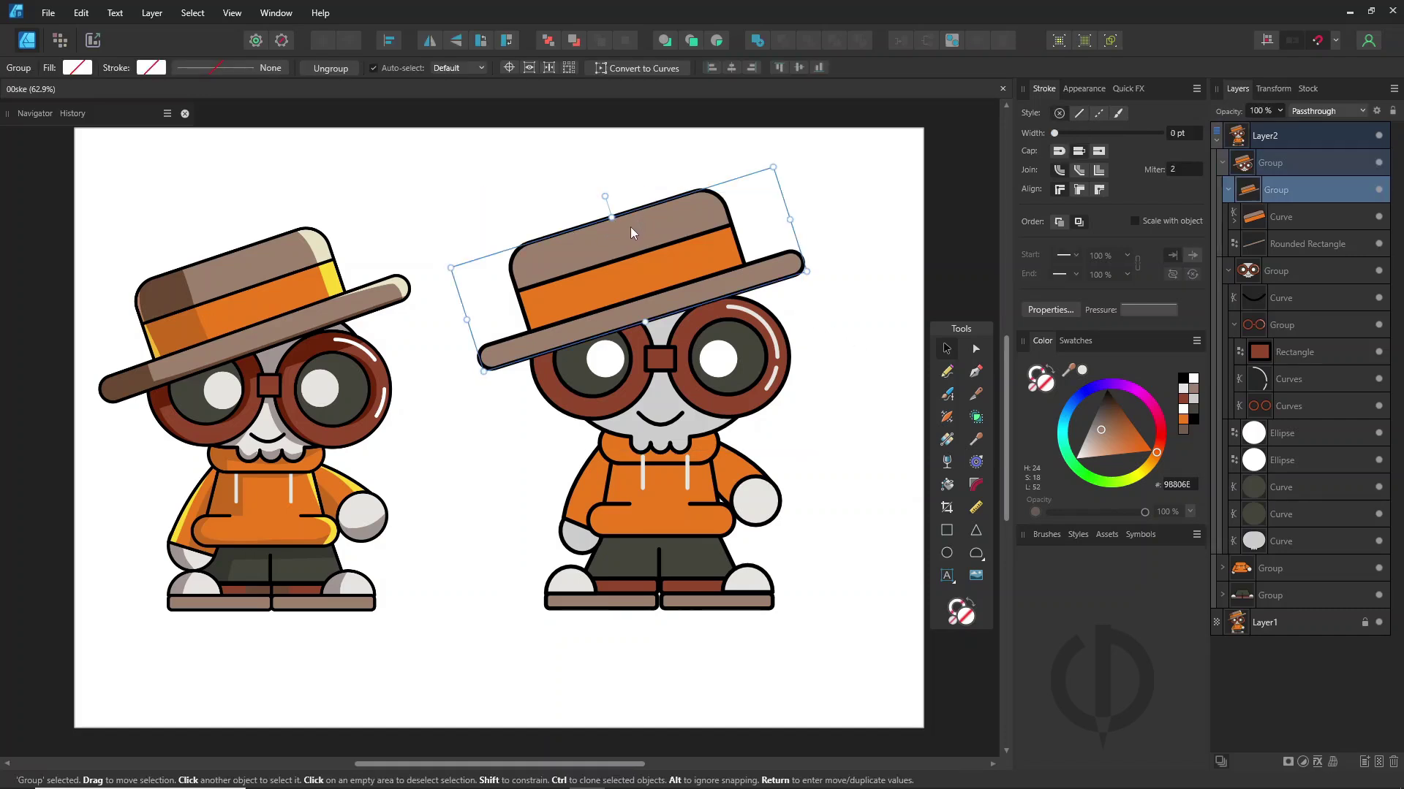
pyautogui.doubleClick(630, 227)
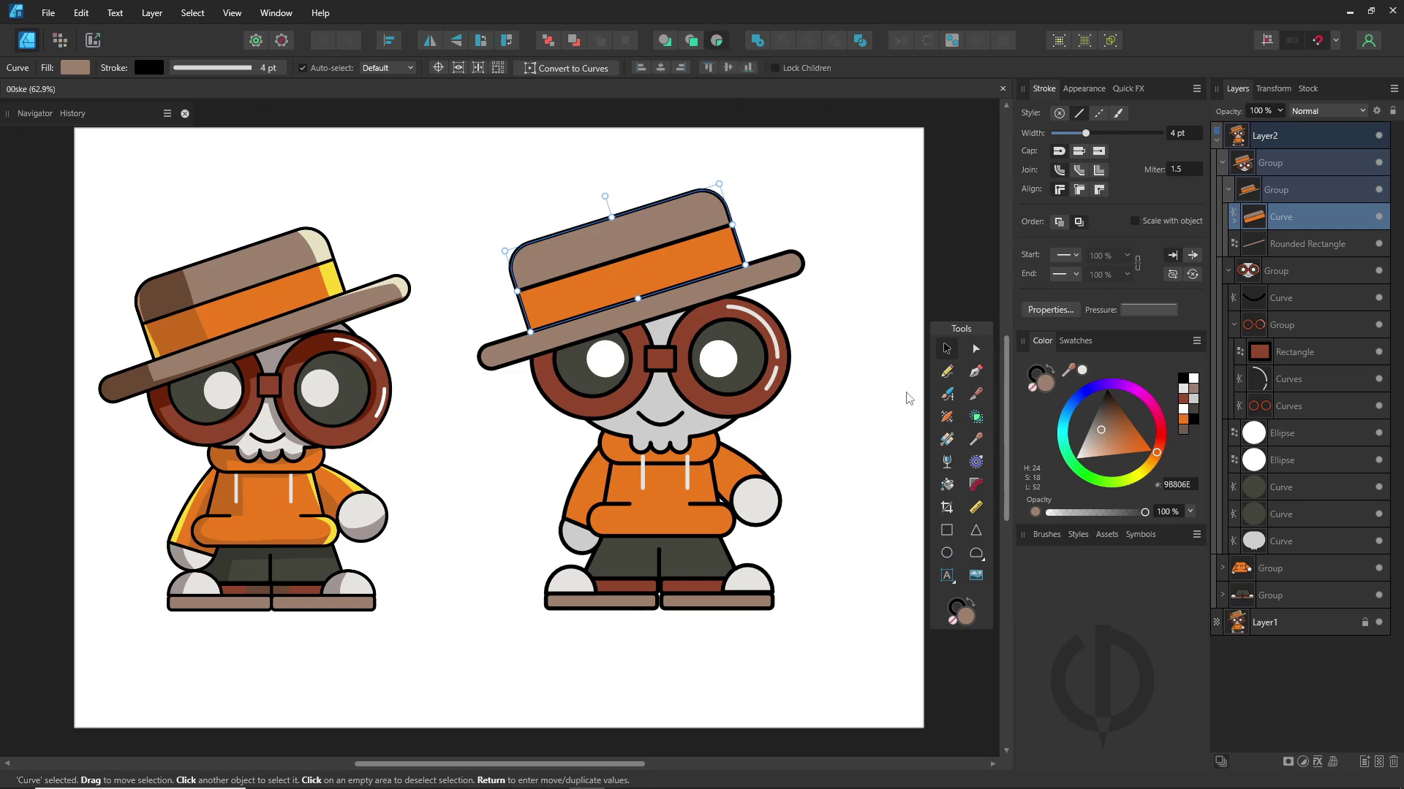
pyautogui.click(975, 372)
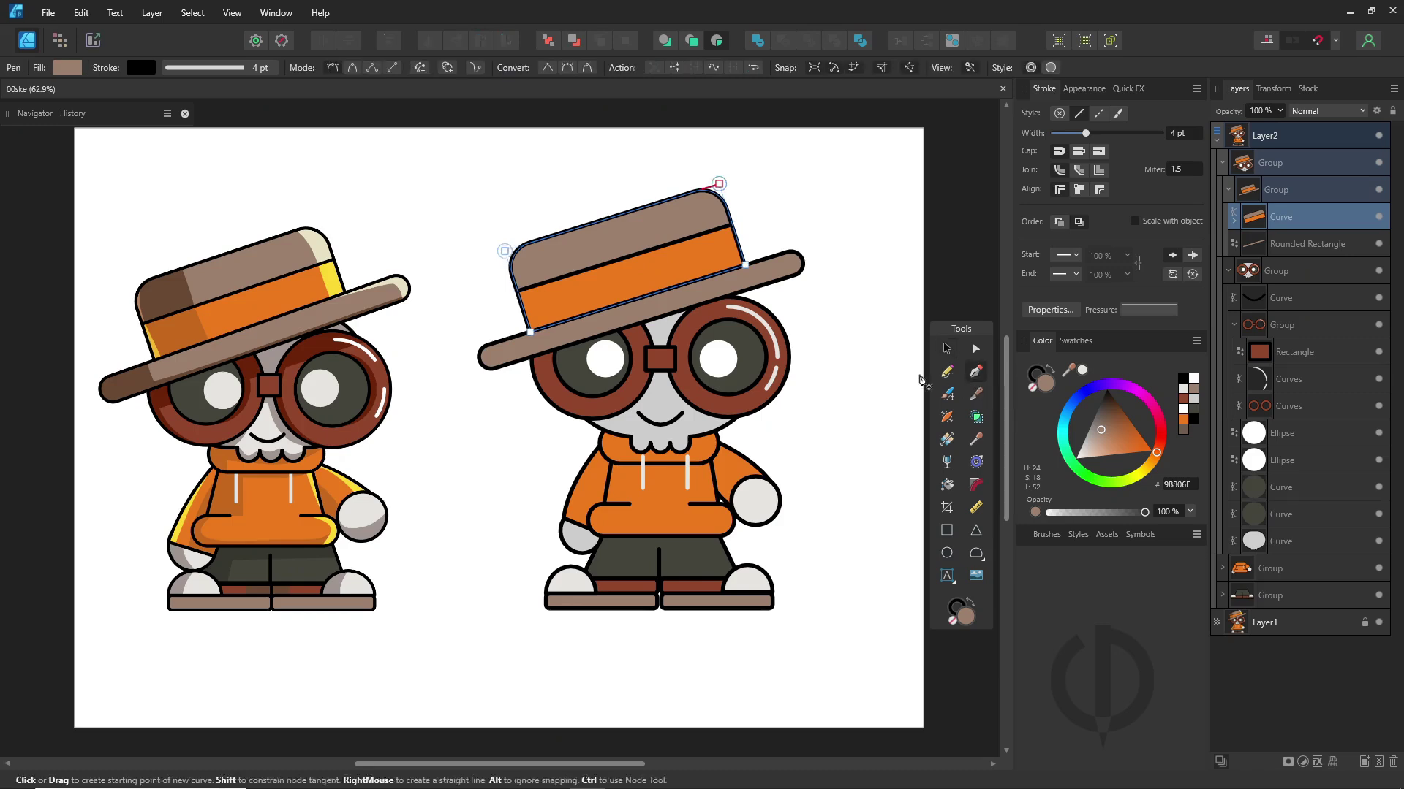
pyautogui.click(571, 206)
pyautogui.click(605, 324)
pyautogui.click(511, 349)
pyautogui.click(471, 240)
pyautogui.press('Escape')
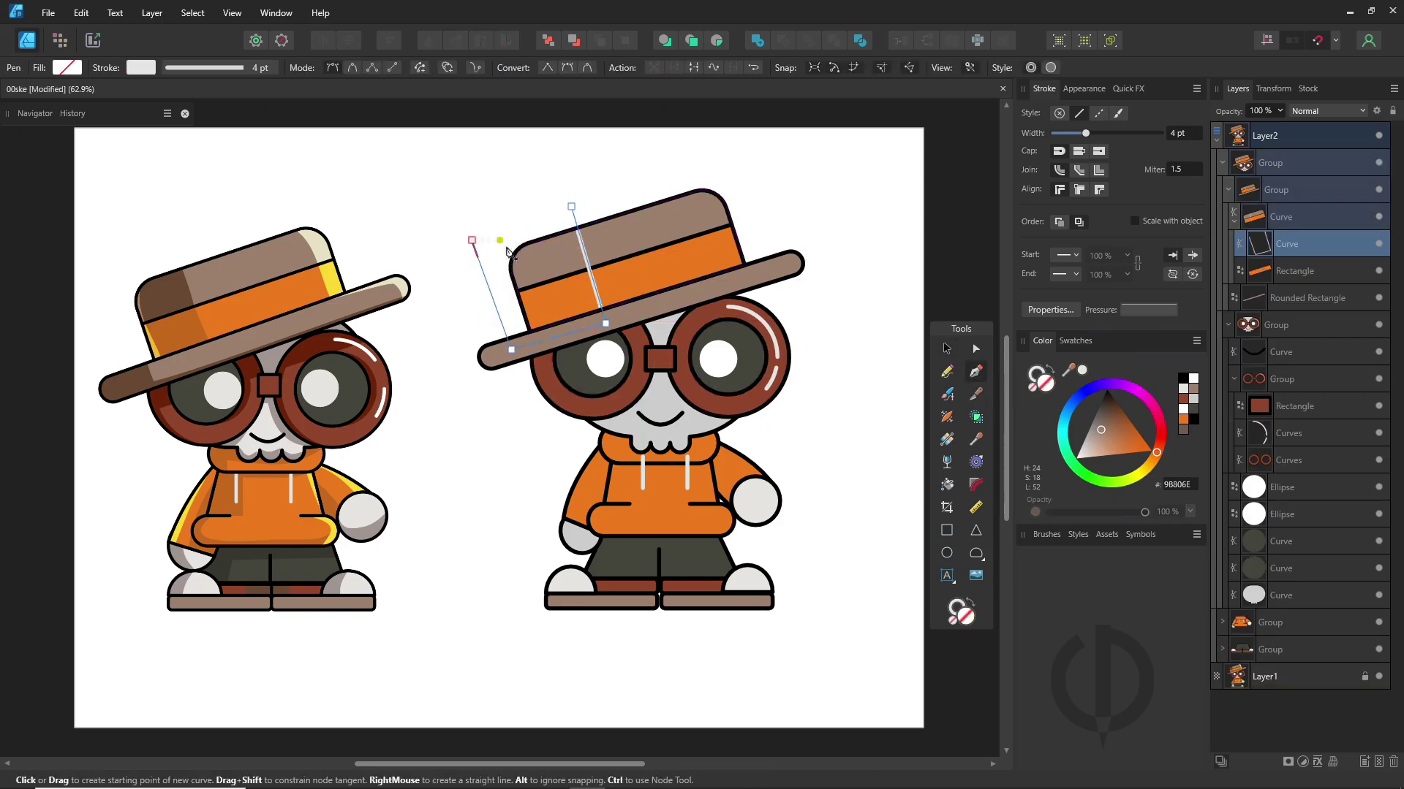
# - Give the crown shading shape a grey fill (B4B4B4) without outline and set its blend mode to Multiply
pyautogui.click(1051, 370)
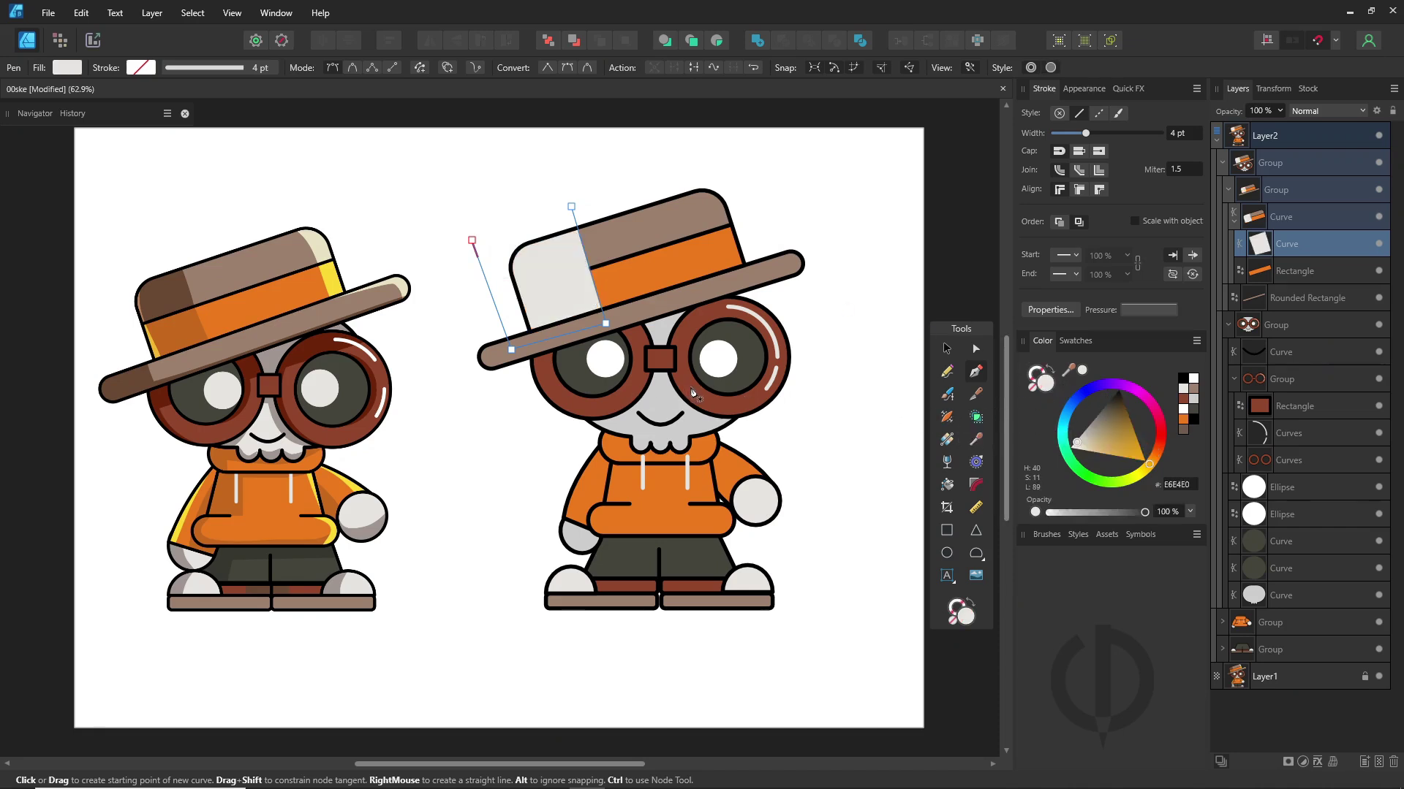
pyautogui.click(1329, 112)
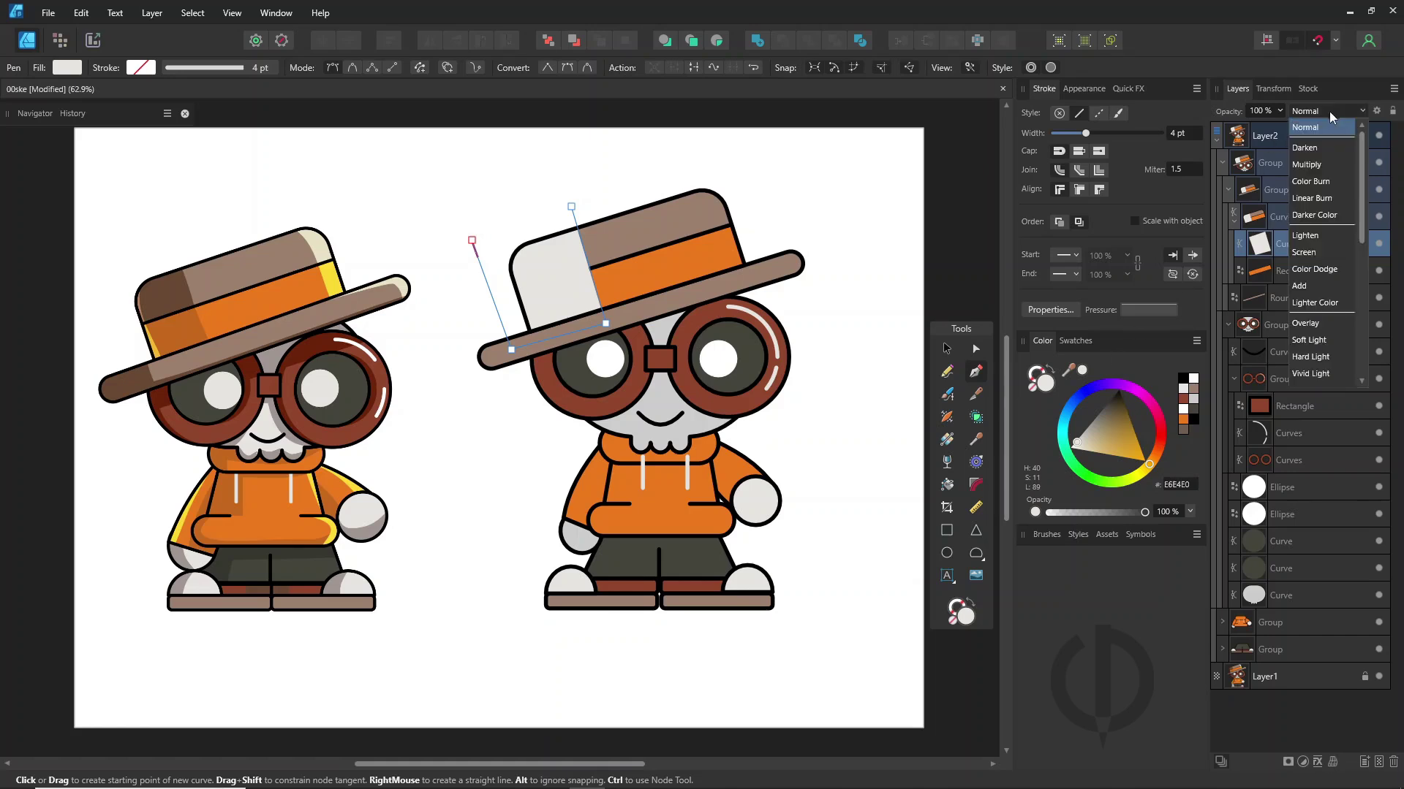
pyautogui.click(1318, 165)
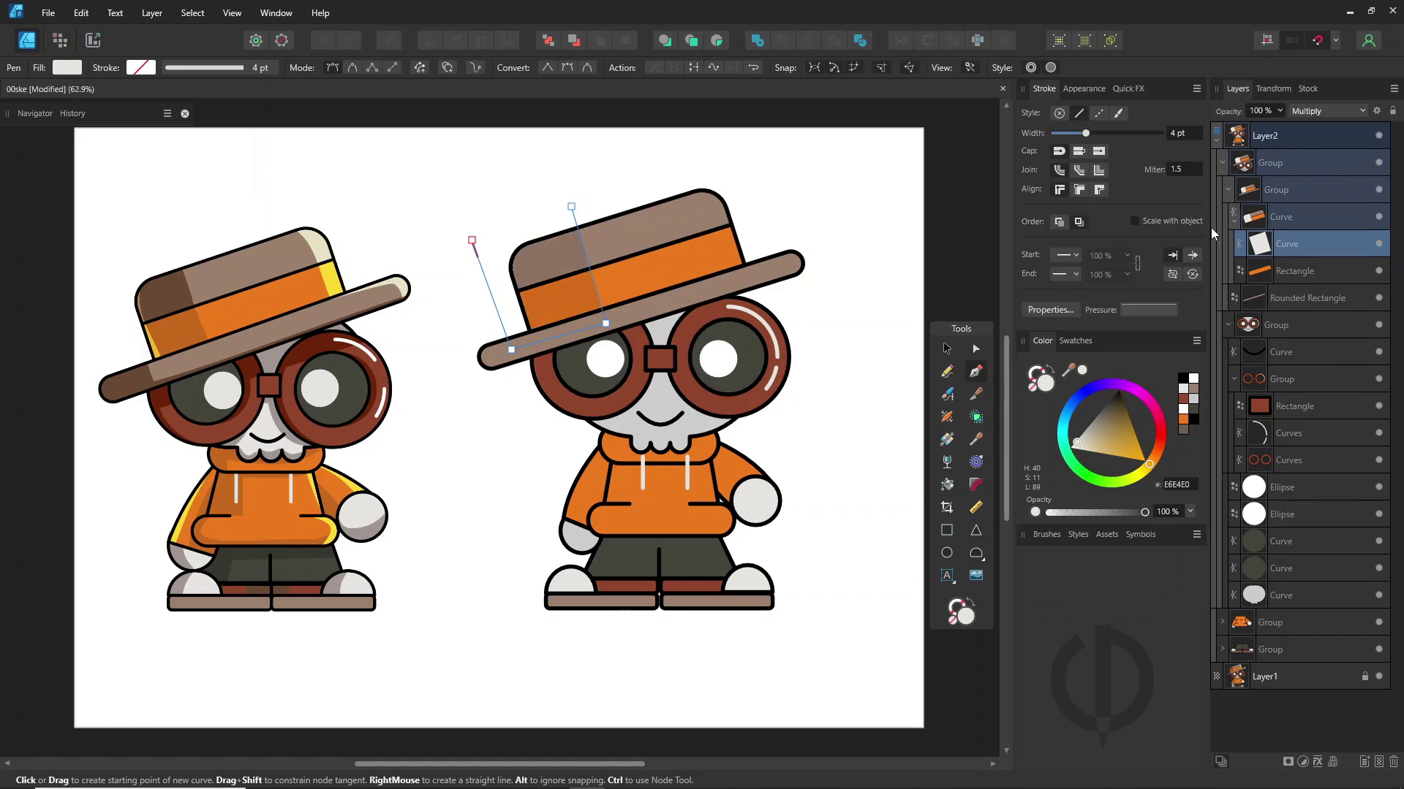
pyautogui.moveTo(1082, 435); pyautogui.dragTo(1061, 416)
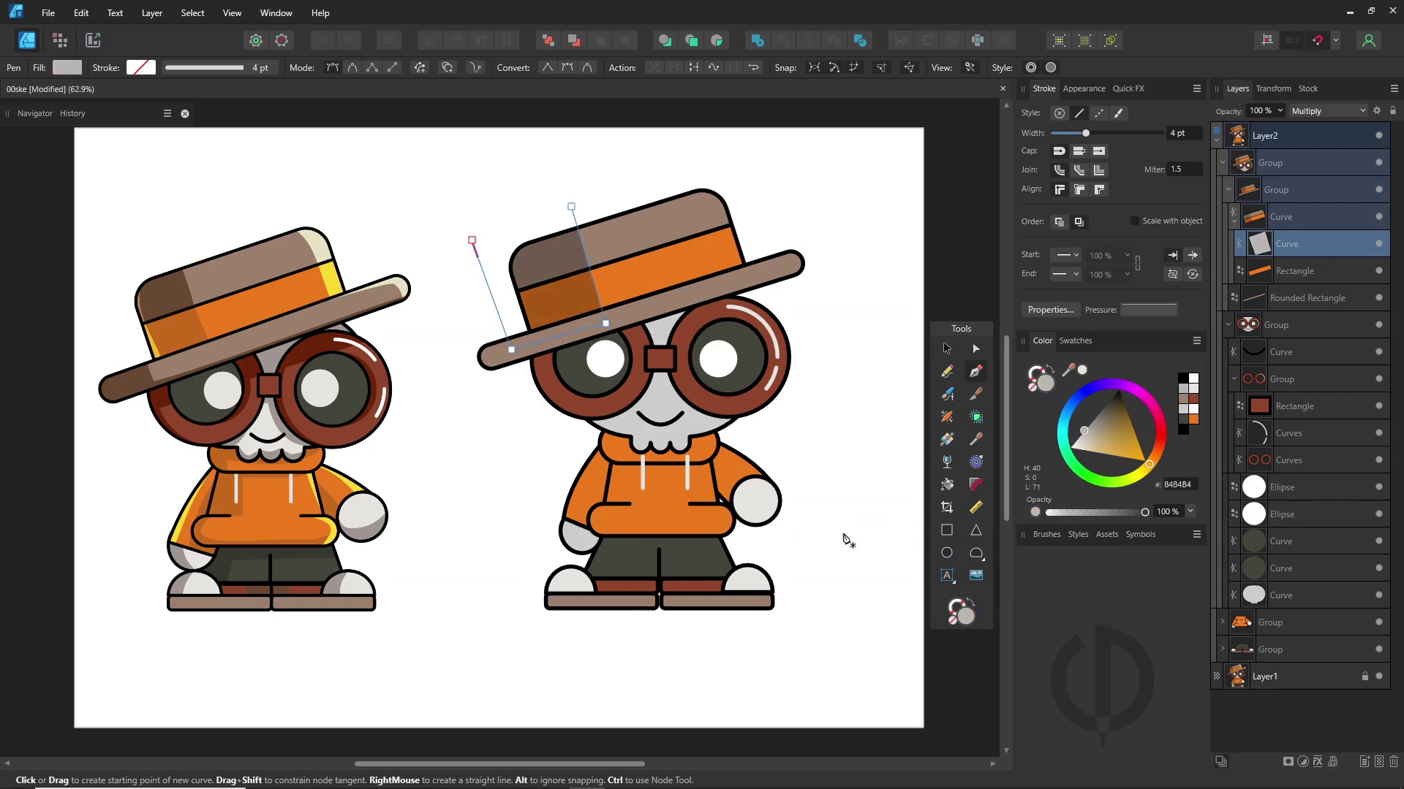
# - Draw a tilted grey rectangle inside the hat brim, covering its left end
pyautogui.click(946, 349)
pyautogui.click(707, 291)
pyautogui.moveTo(950, 332); pyautogui.dragTo(884, 354)
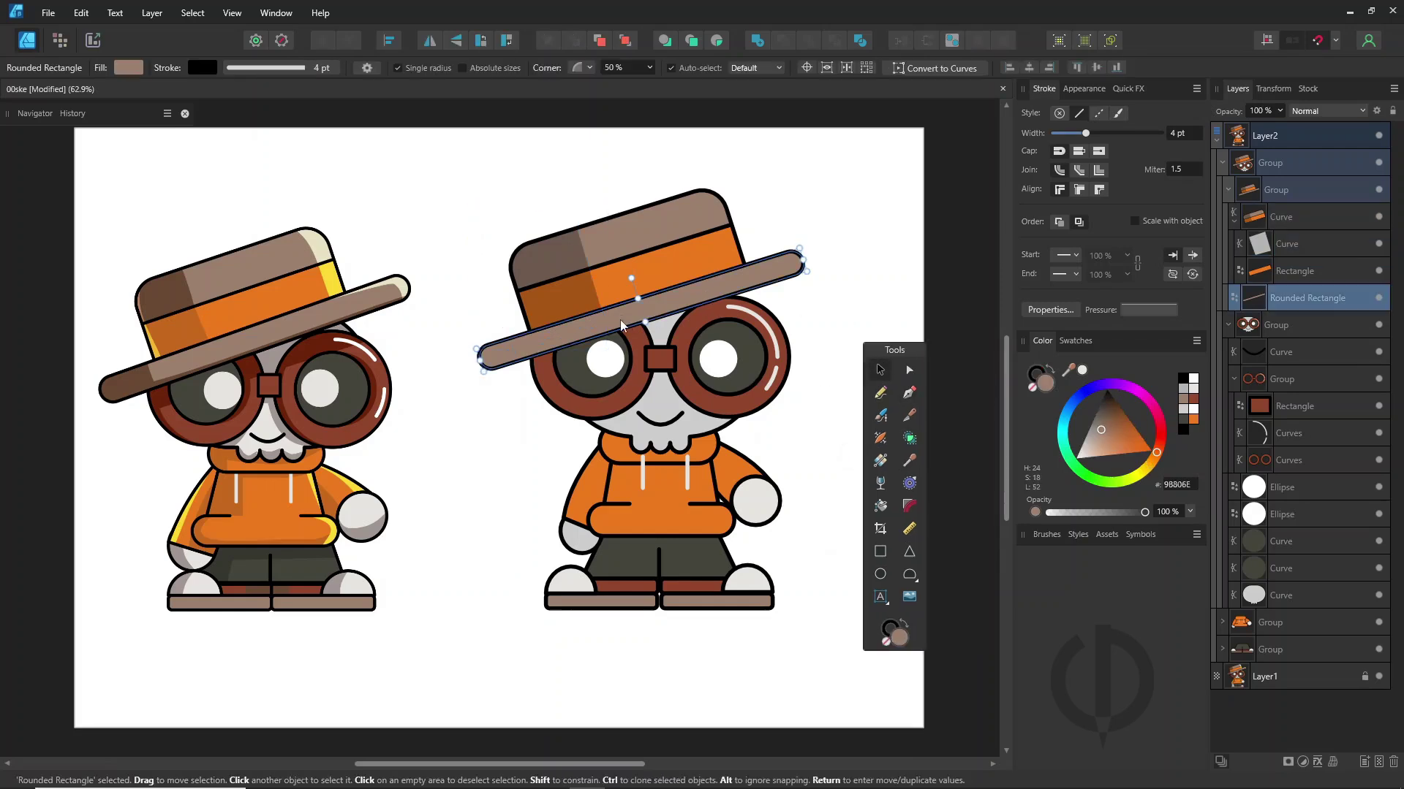
pyautogui.click(880, 552)
pyautogui.moveTo(453, 396); pyautogui.dragTo(486, 292)
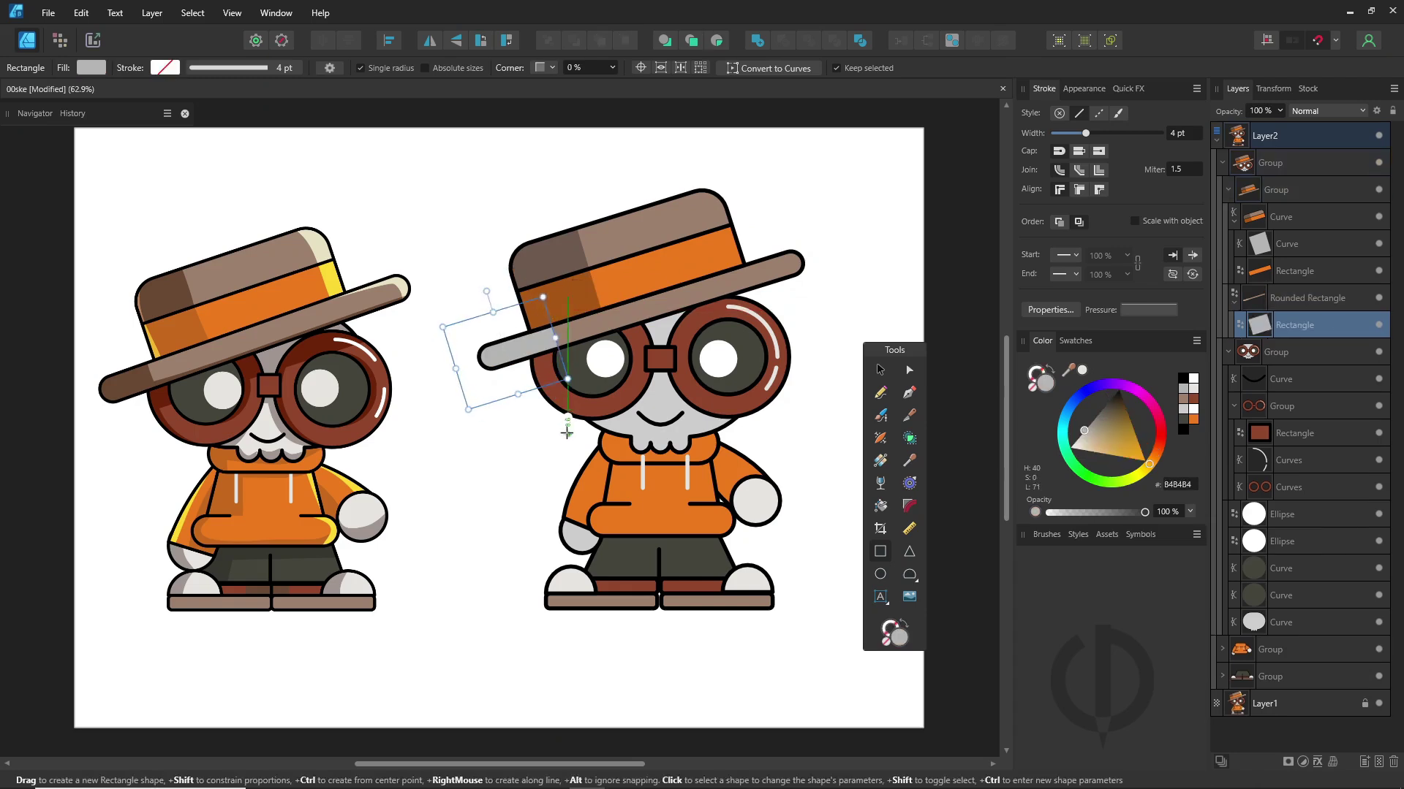
pyautogui.click(1327, 110)
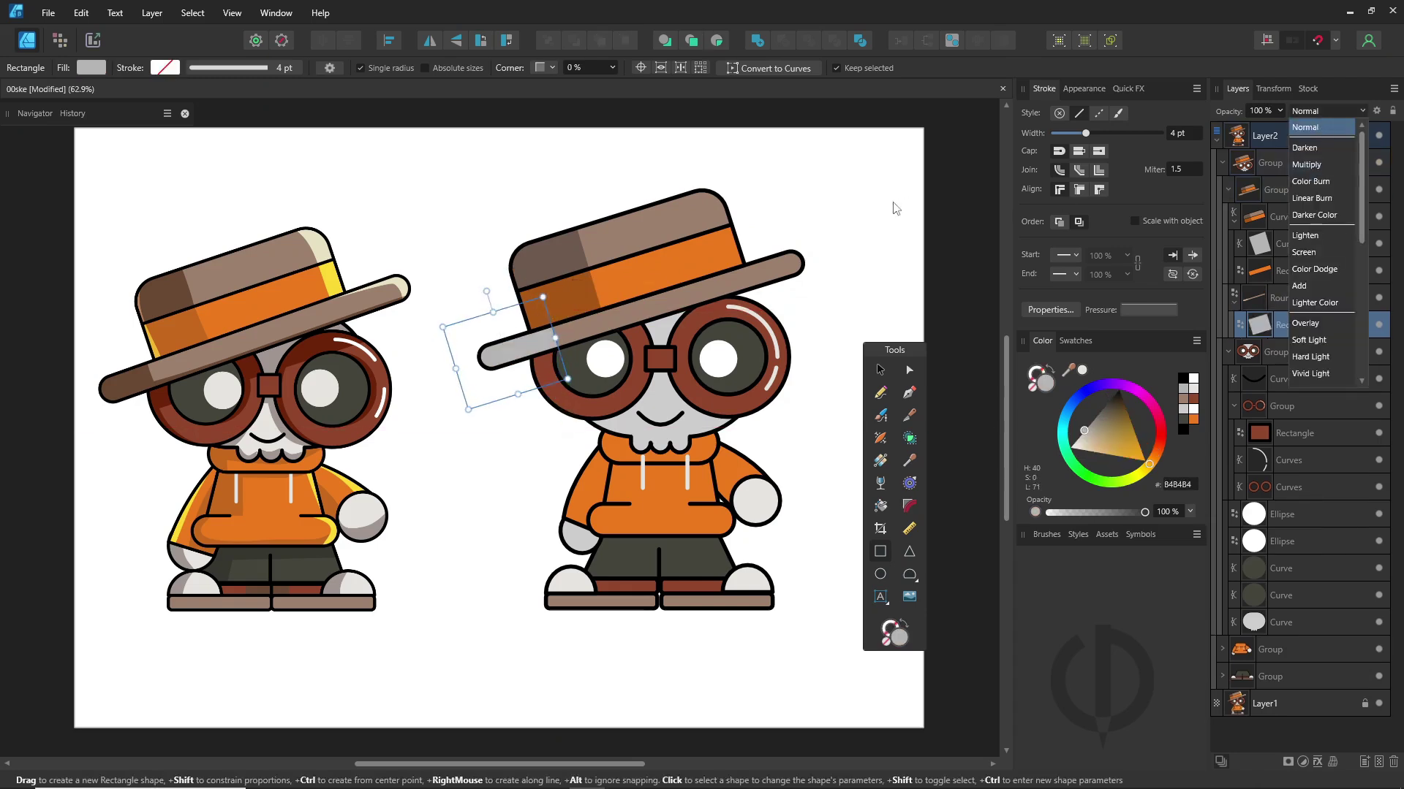
pyautogui.click(1304, 234)
pyautogui.click(895, 222)
# - Copy the crown shading shape and paste its style onto the rectangle inside the brim
pyautogui.click(876, 374)
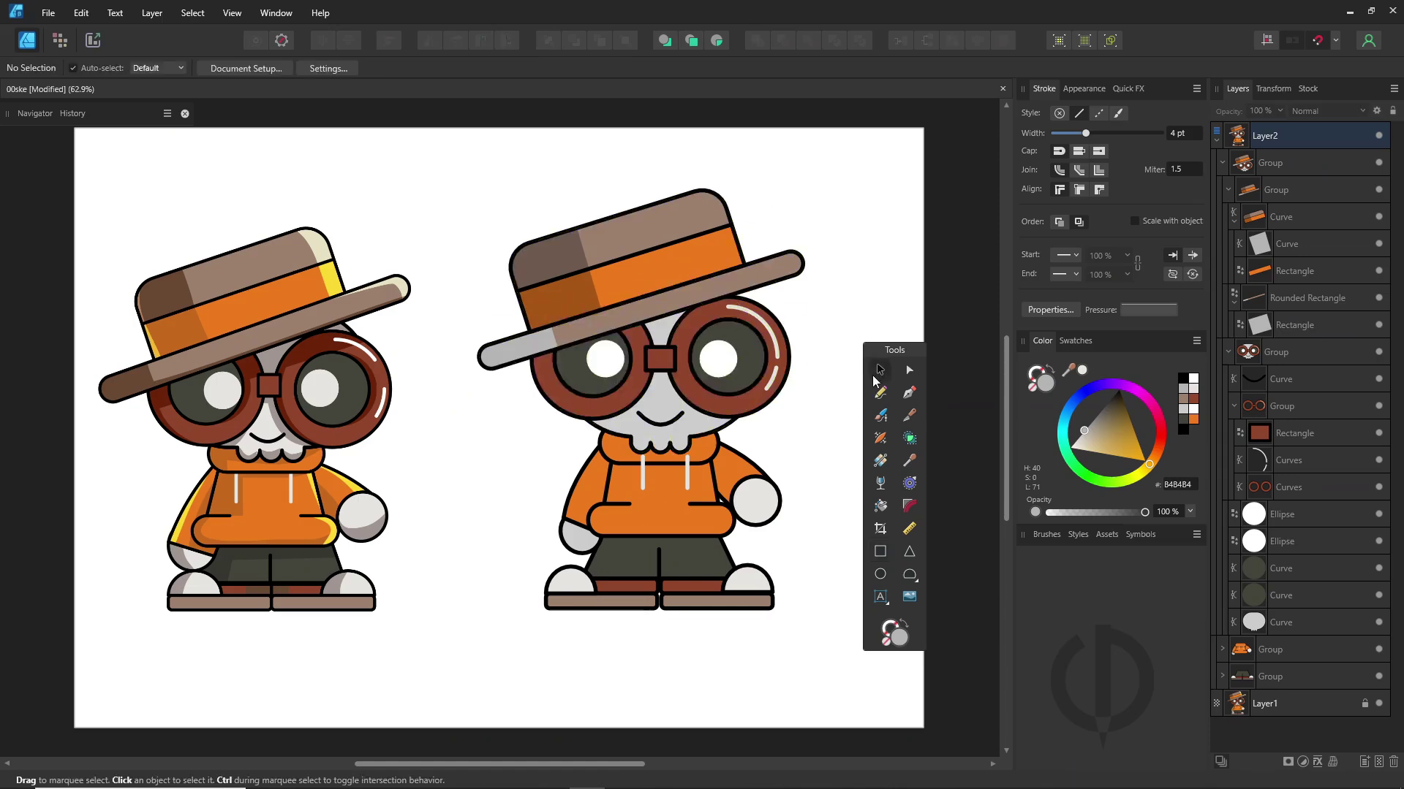
pyautogui.doubleClick(579, 295)
pyautogui.doubleClick(577, 293)
pyautogui.doubleClick(573, 280)
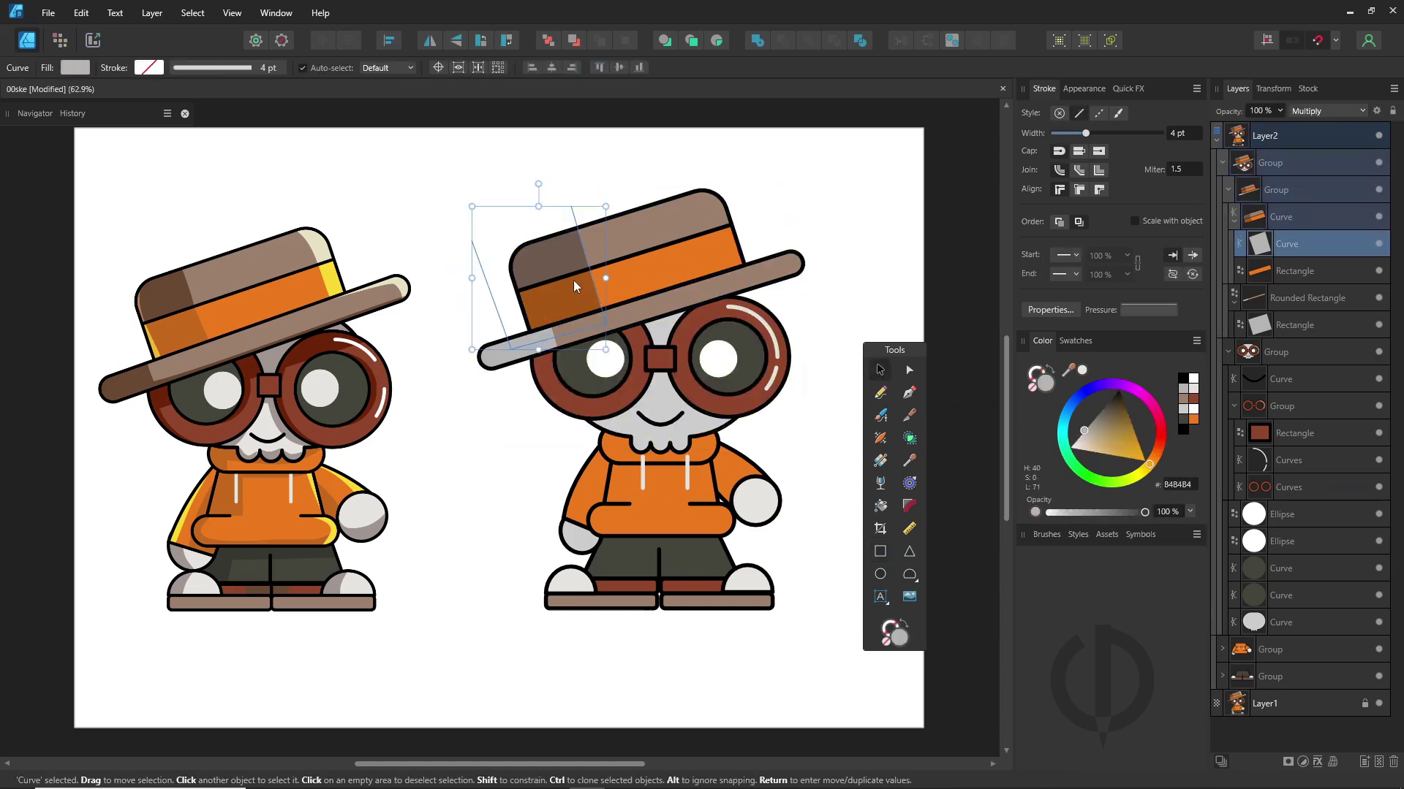
pyautogui.click(81, 12)
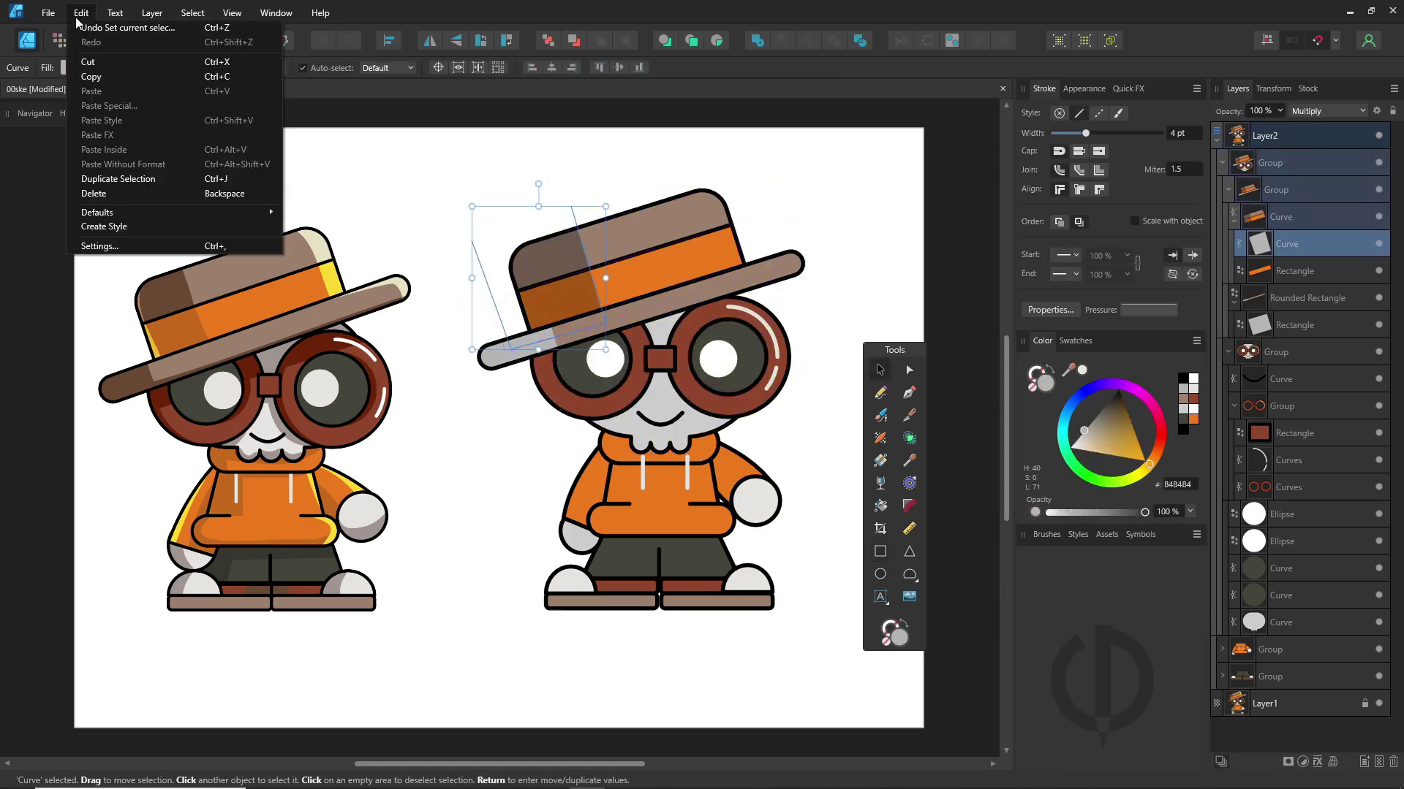
pyautogui.click(112, 77)
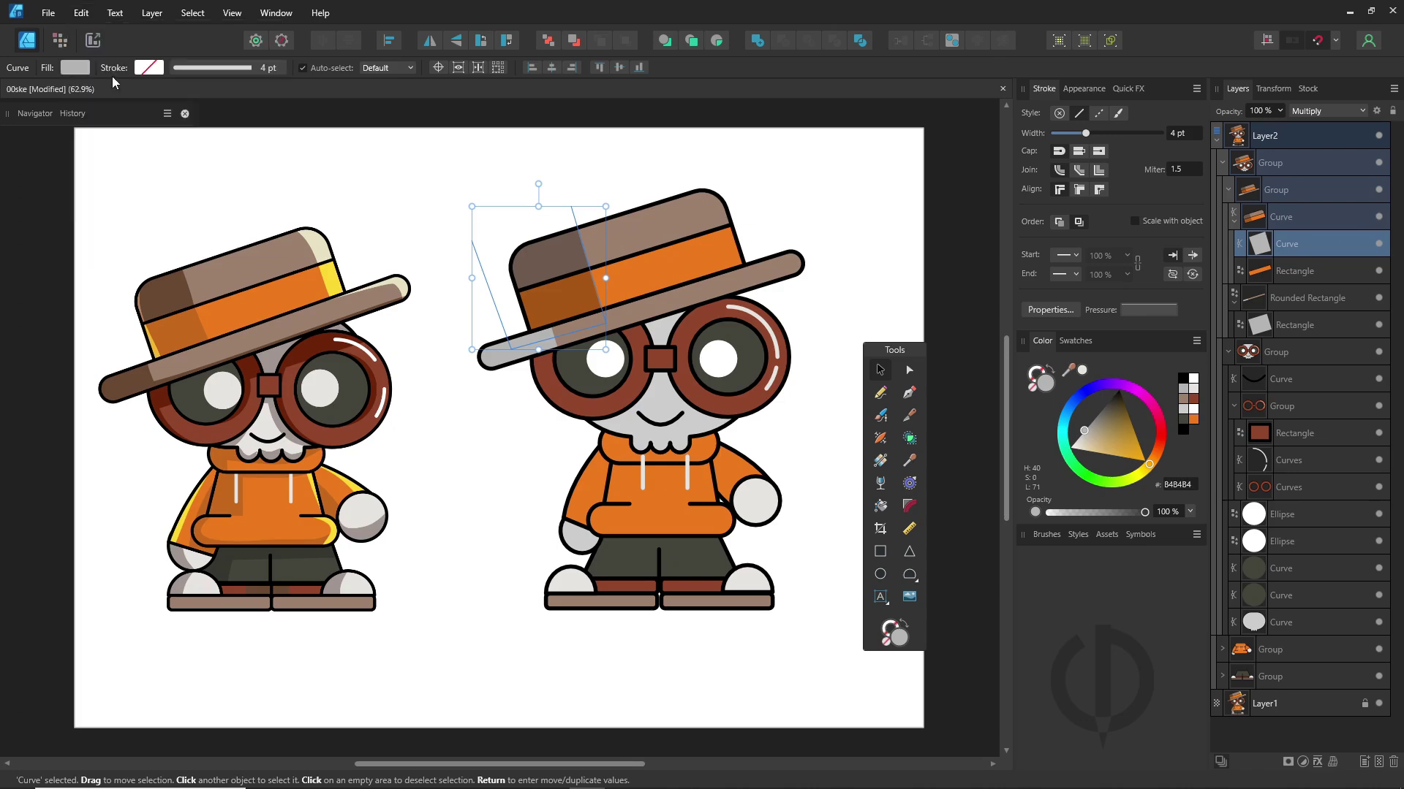
pyautogui.click(495, 365)
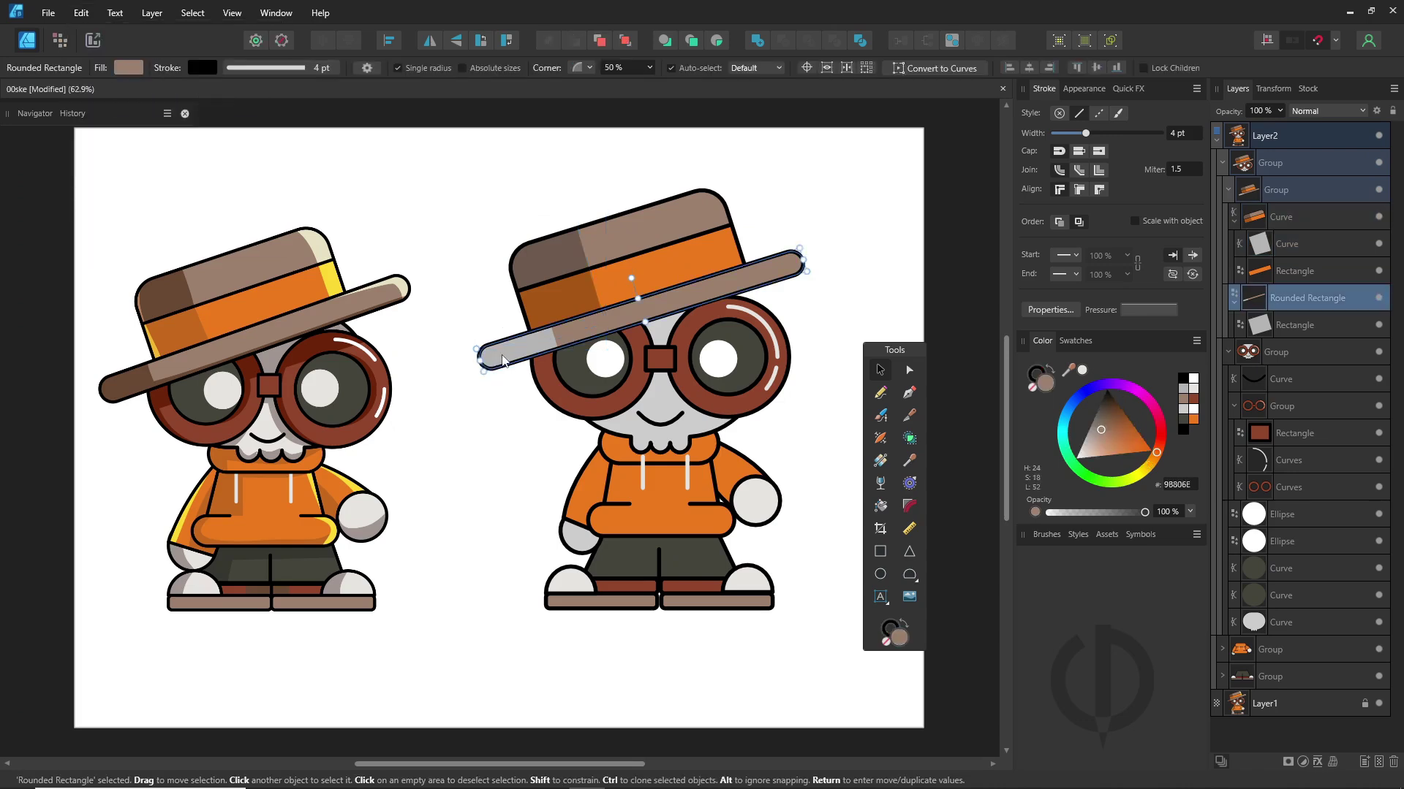
pyautogui.click(468, 344)
pyautogui.click(81, 12)
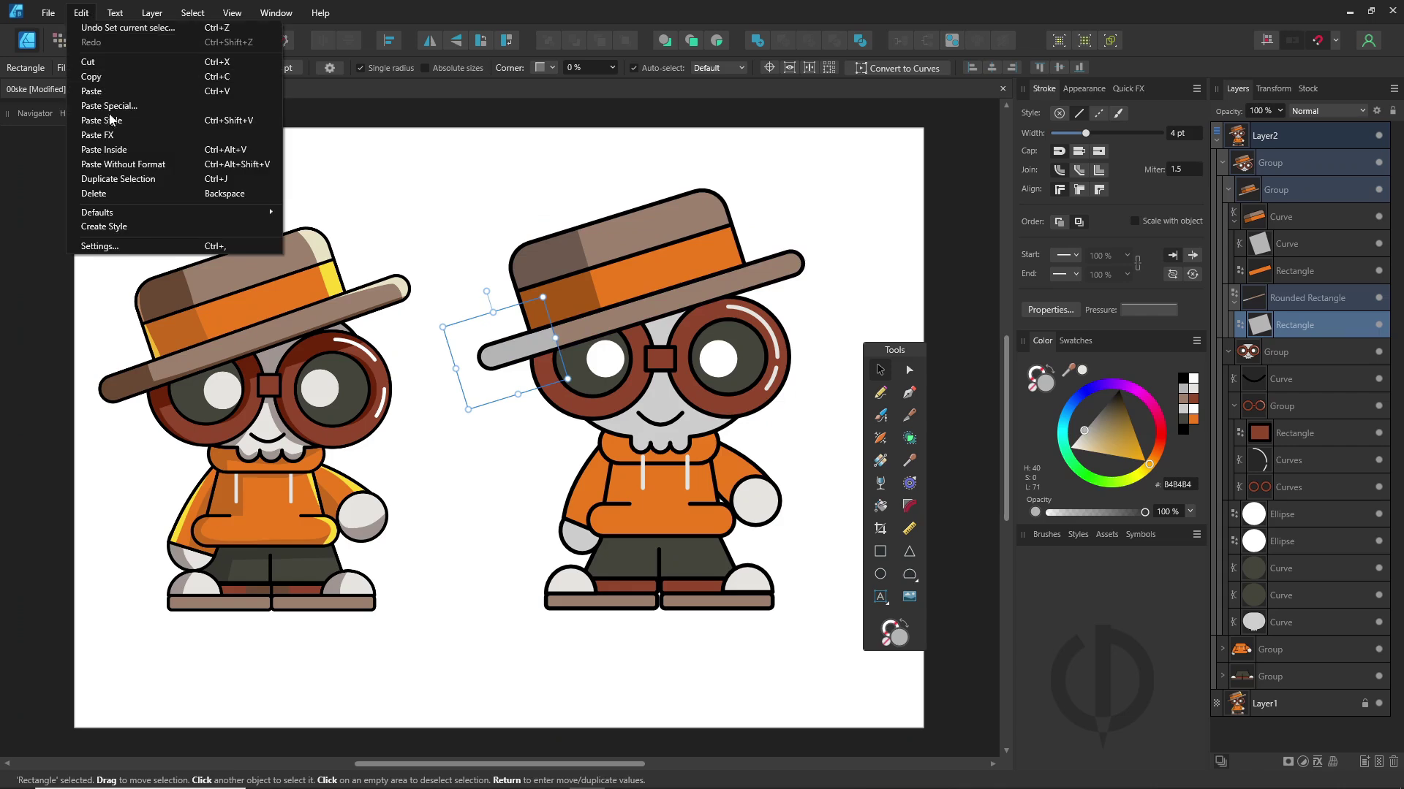
pyautogui.click(143, 122)
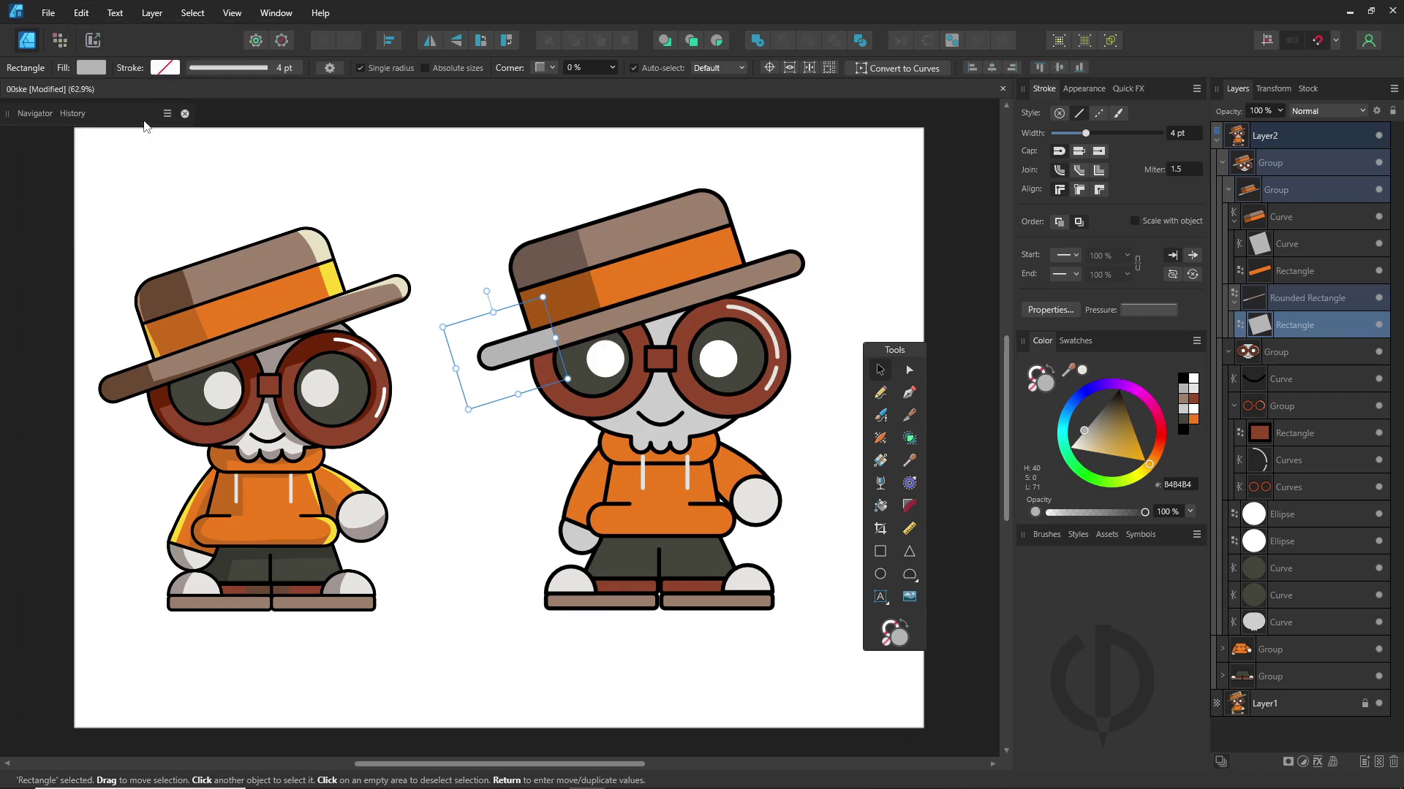
# - Delete the shading curve inside the hat crown and the shading rectangle inside the brim
pyautogui.click(854, 280)
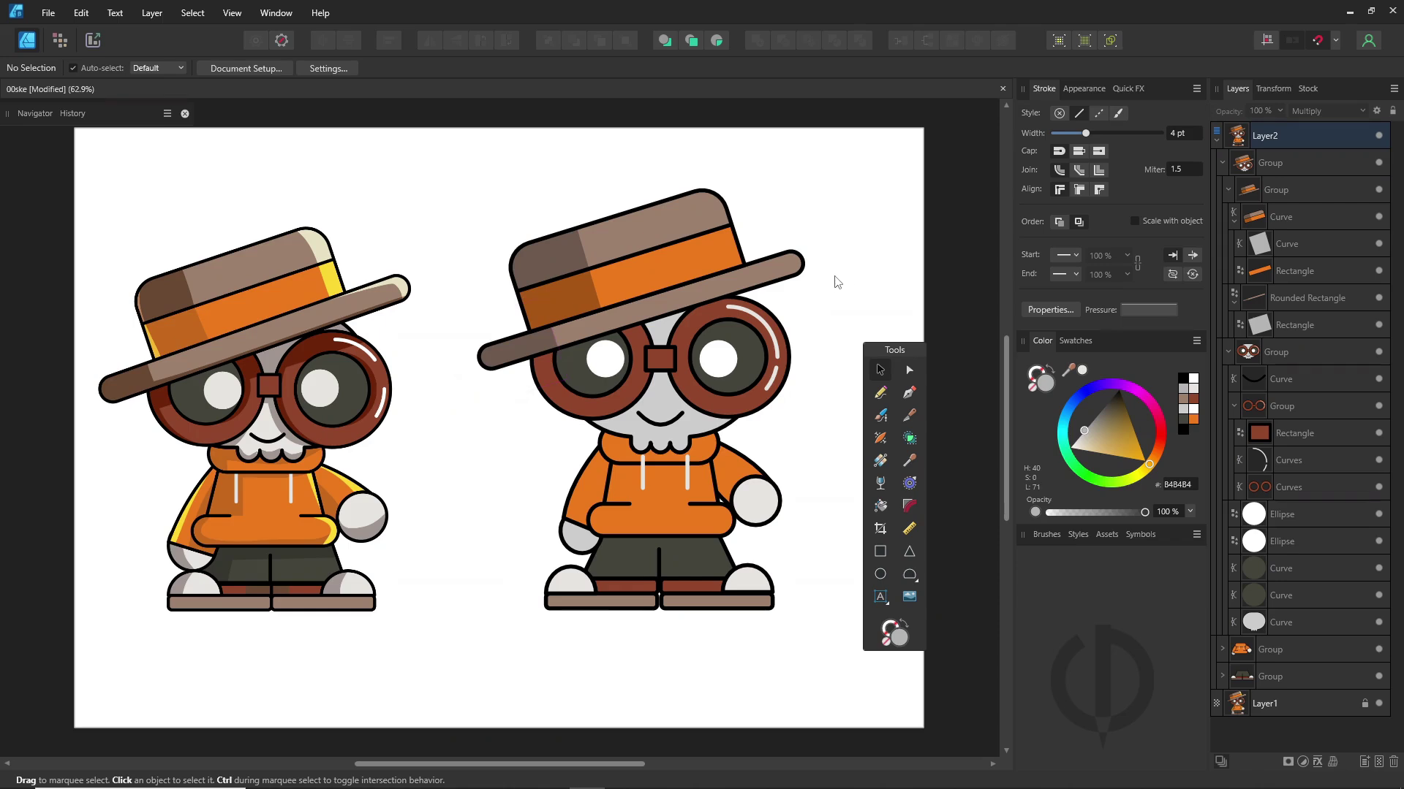
pyautogui.moveTo(894, 348); pyautogui.dragTo(956, 345)
pyautogui.click(1287, 244)
pyautogui.keyDown('ctrl'); pyautogui.click(1280, 326); pyautogui.keyUp('ctrl')
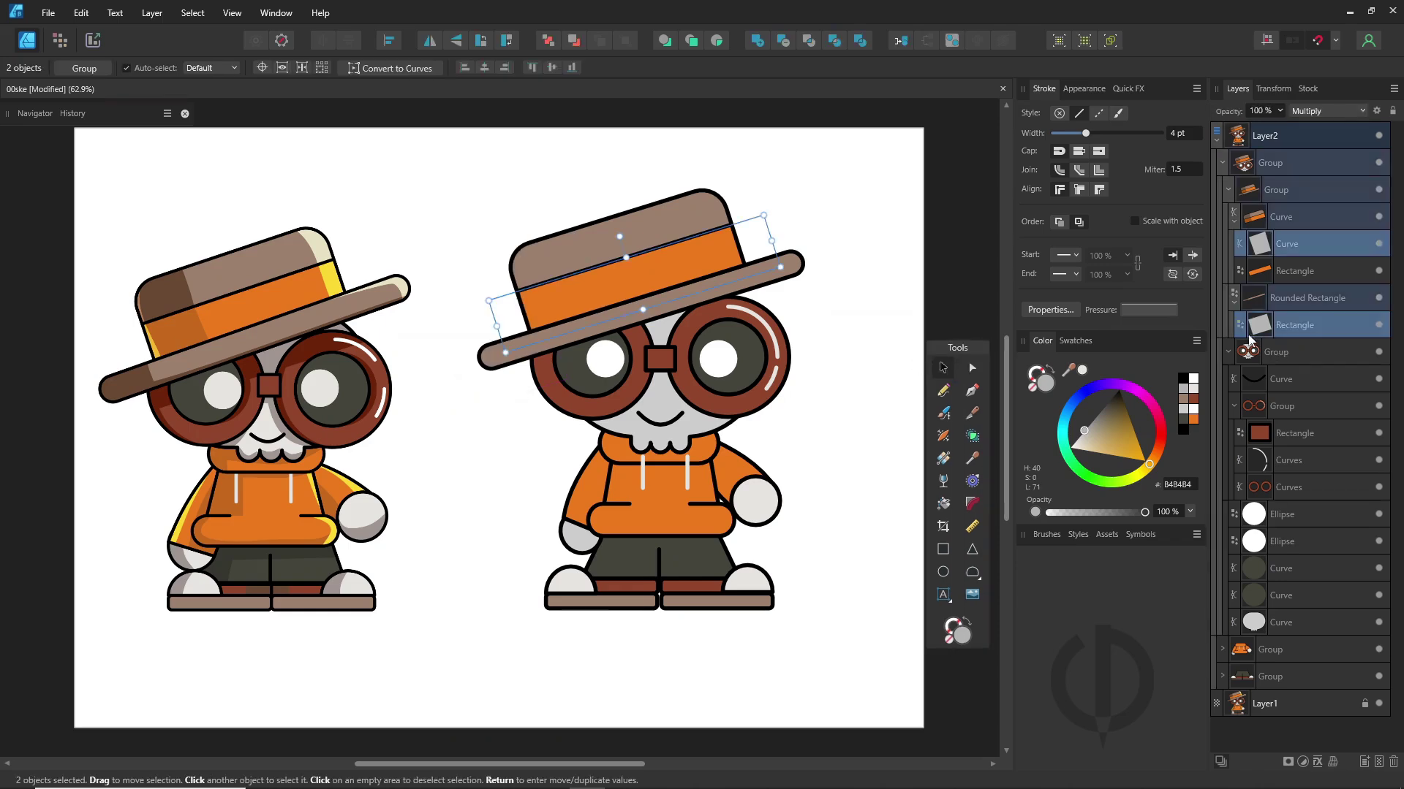
pyautogui.press('Delete')
# - Draw a four-cornered grey shape without outline inside the hat crown with the Pen tool, covering its left edge
pyautogui.click(586, 242)
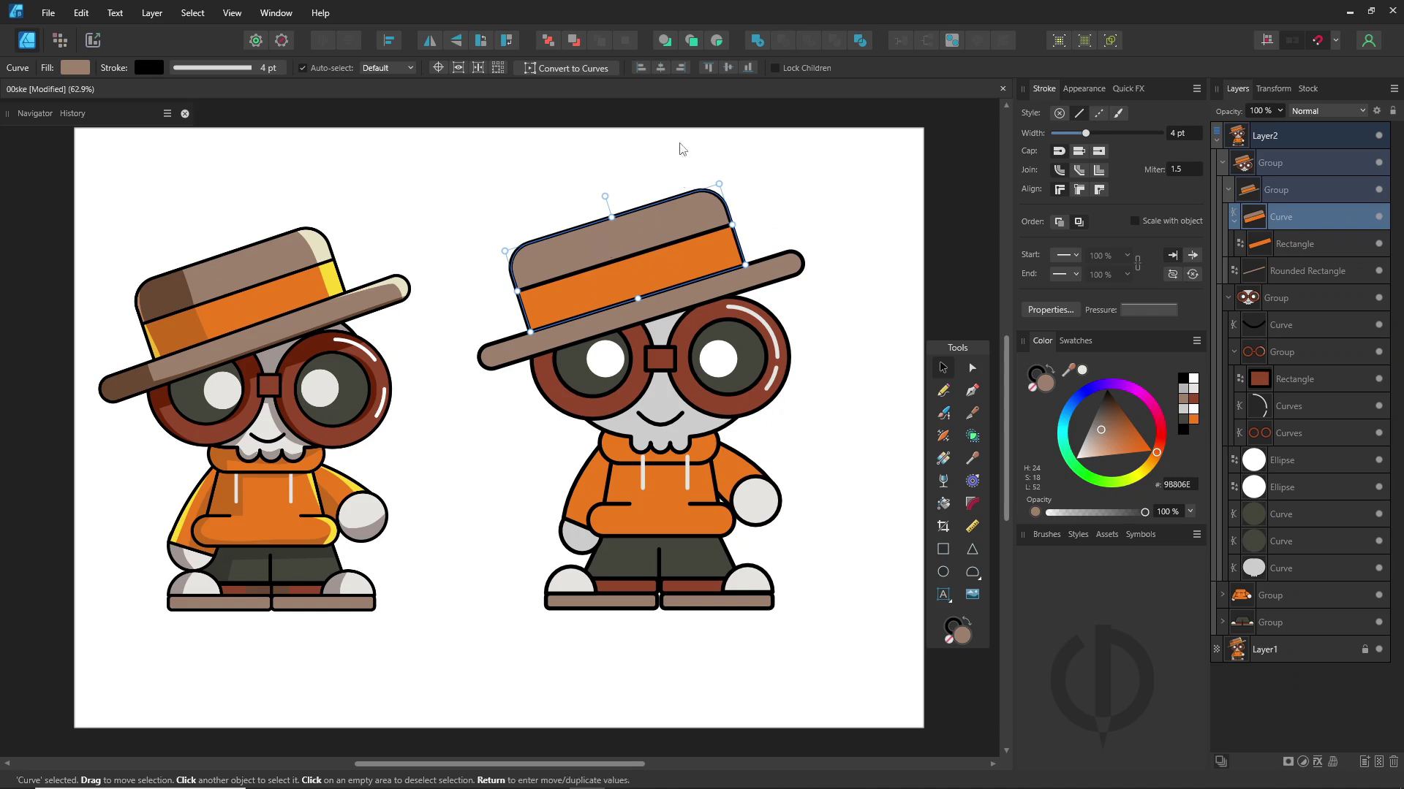
pyautogui.click(972, 391)
pyautogui.click(531, 215)
pyautogui.click(564, 335)
pyautogui.click(517, 352)
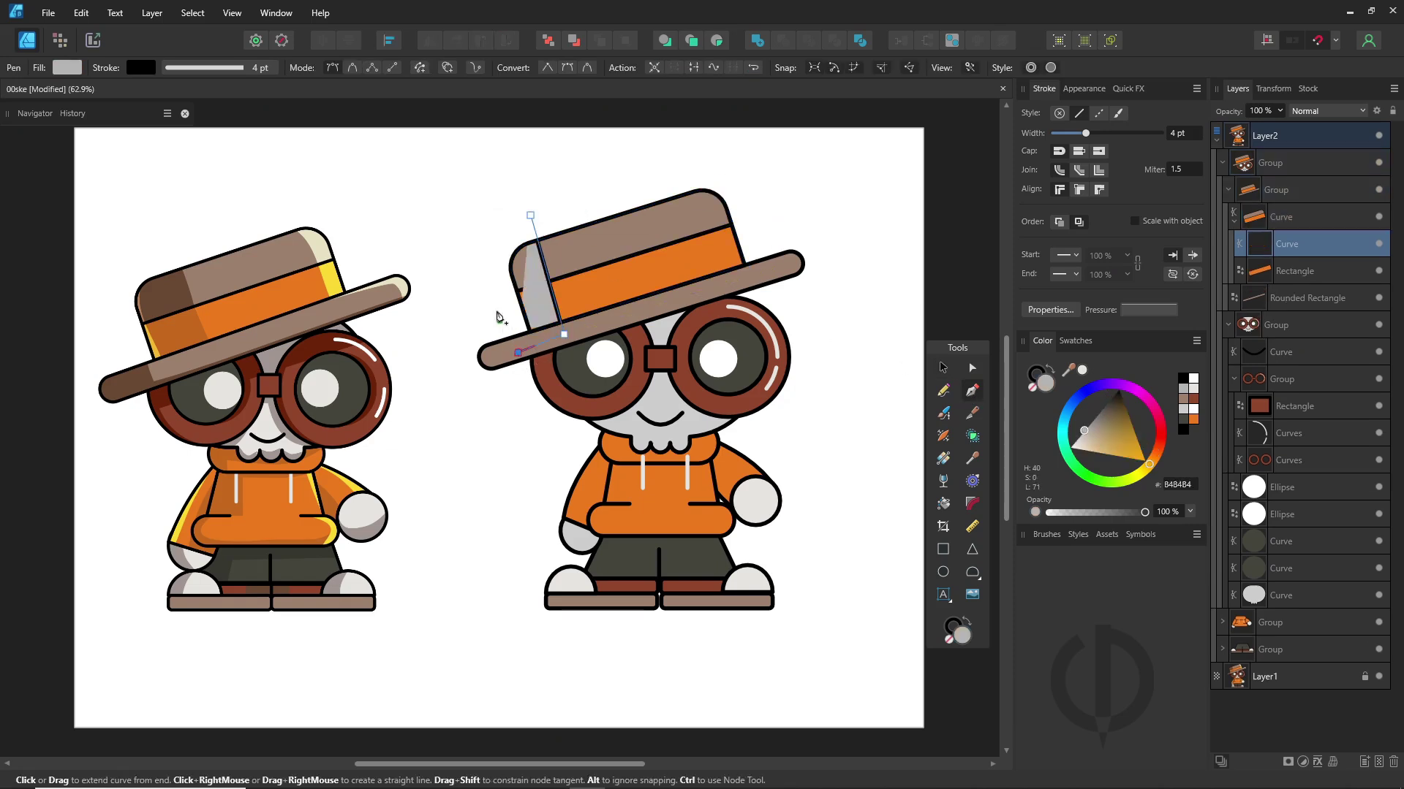
pyautogui.click(479, 237)
pyautogui.click(1030, 377)
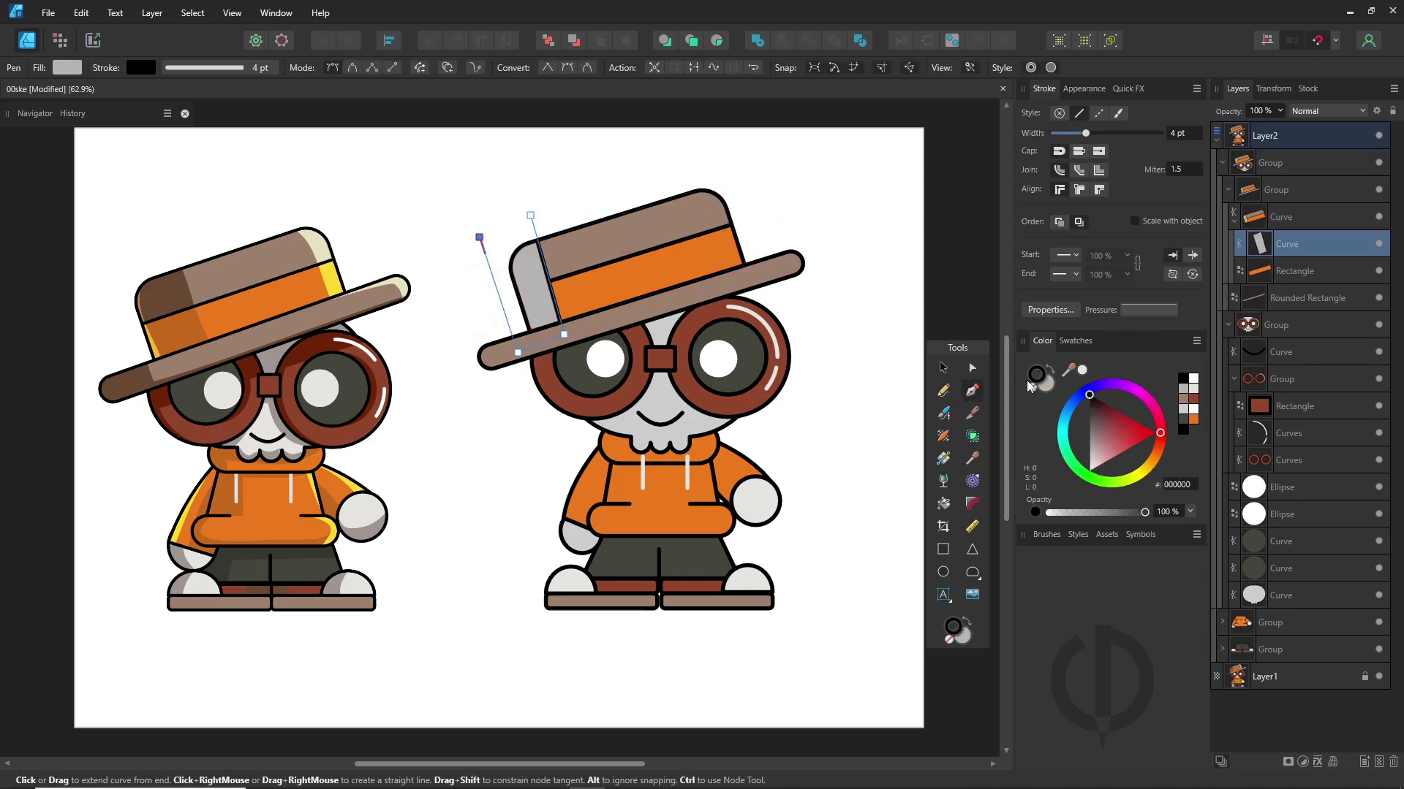
pyautogui.click(1031, 67)
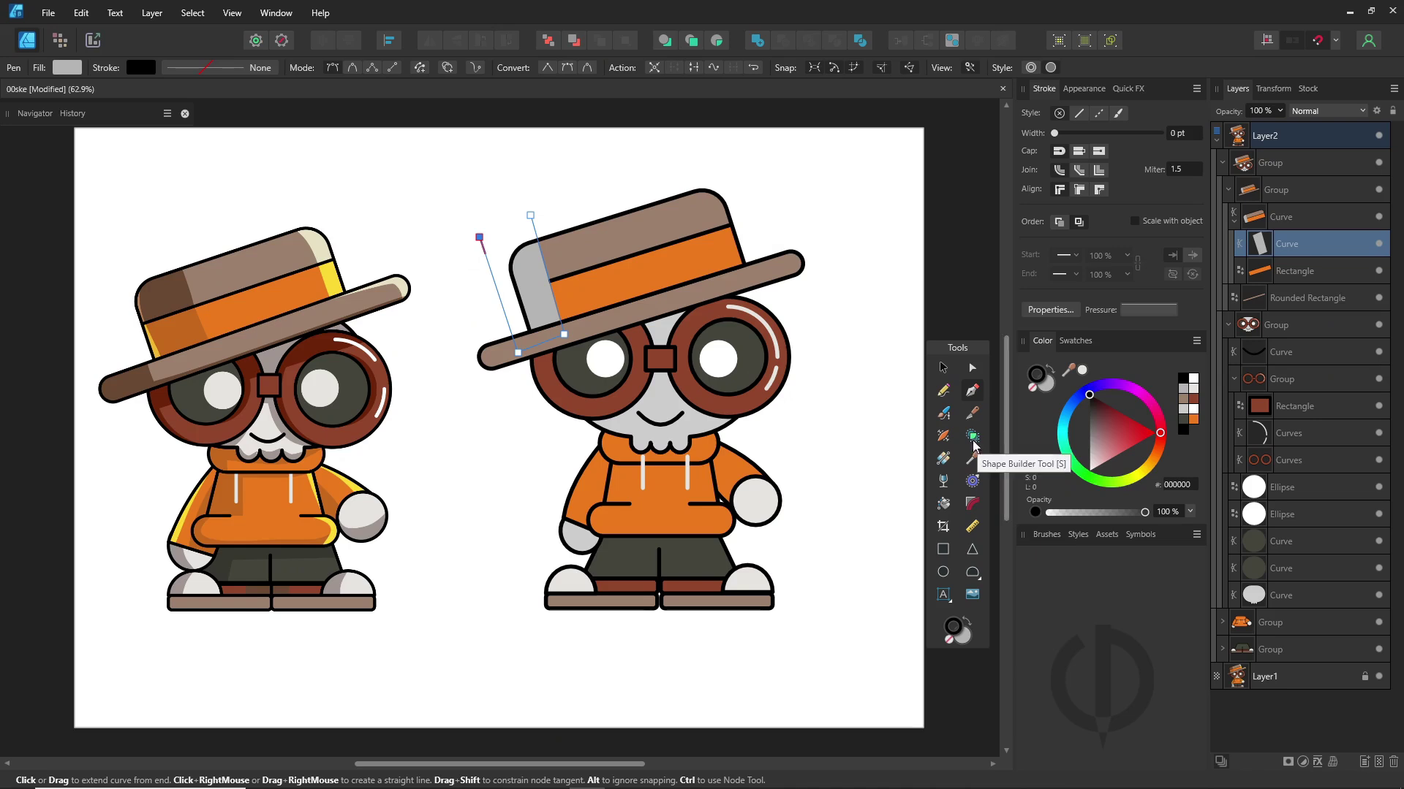
# - Group the crown shading shape on its own, set the group's blend mode to Multiply and select the curve inside it
pyautogui.rightClick(541, 301)
pyautogui.click(566, 359)
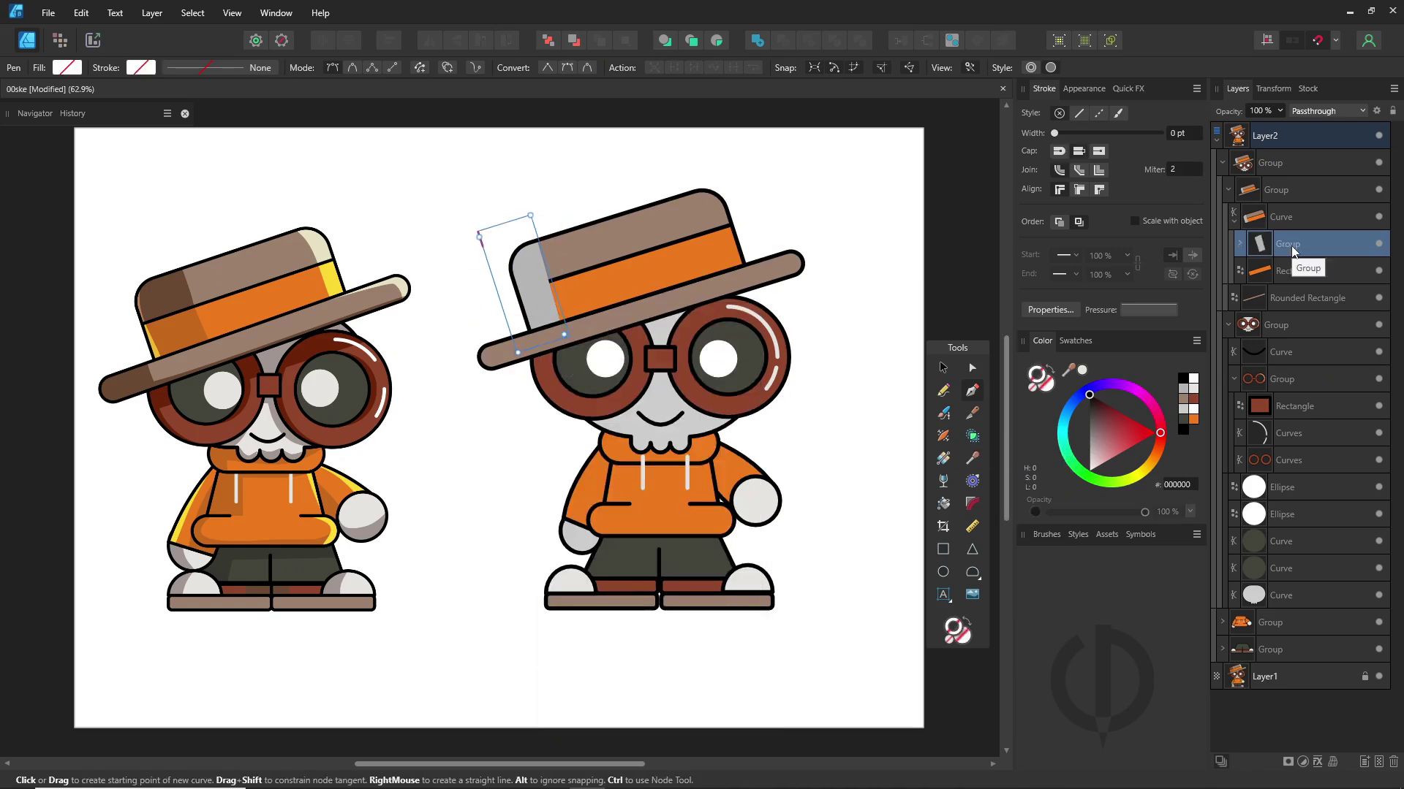
pyautogui.click(1325, 112)
pyautogui.click(1305, 184)
pyautogui.click(1240, 245)
pyautogui.click(1298, 273)
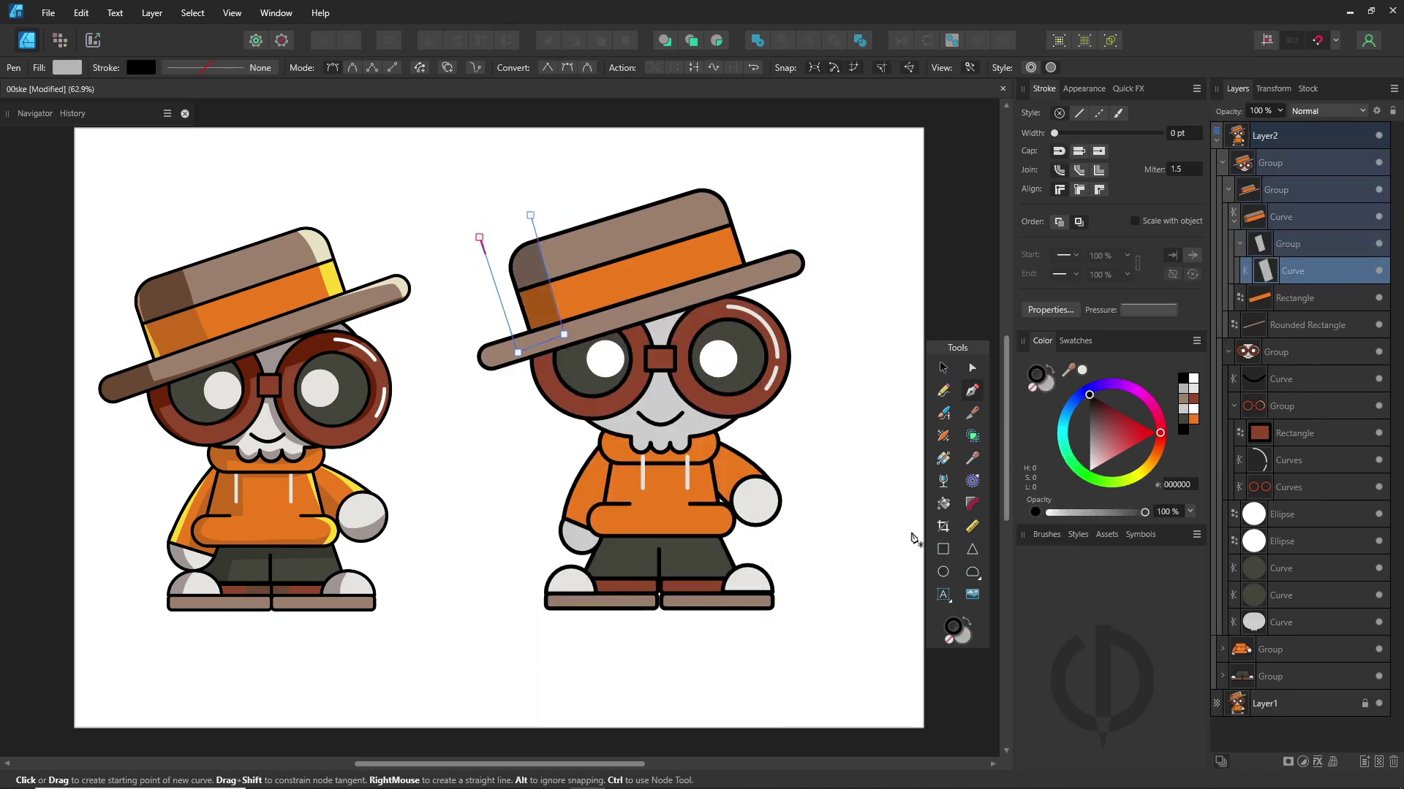
# - Draw a few ellipses over the crown and orange band inside the Multiply group, so they take on its shading
pyautogui.click(943, 572)
pyautogui.moveTo(586, 241); pyautogui.dragTo(623, 284)
pyautogui.moveTo(657, 208)
pyautogui.mouseDown()
pyautogui.moveTo(695, 248)
pyautogui.moveTo(675, 283)
pyautogui.mouseUp()
pyautogui.moveTo(705, 227); pyautogui.dragTo(732, 247)
pyautogui.click(1240, 244)
pyautogui.press('v')
pyautogui.click(891, 356)
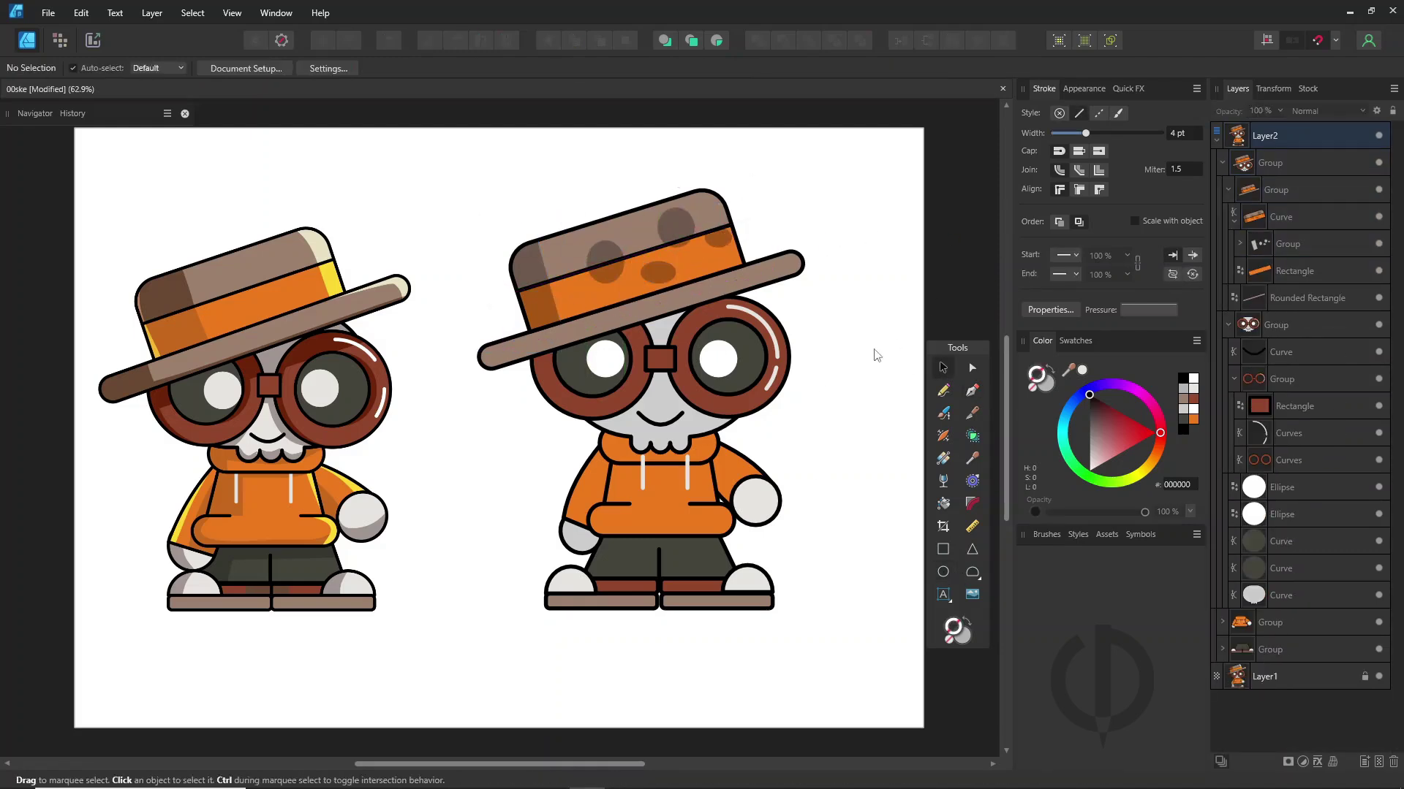
pyautogui.press('alt')
# - Delete the Multiply shading group from the hat crown and clear the selection
pyautogui.click(1287, 244)
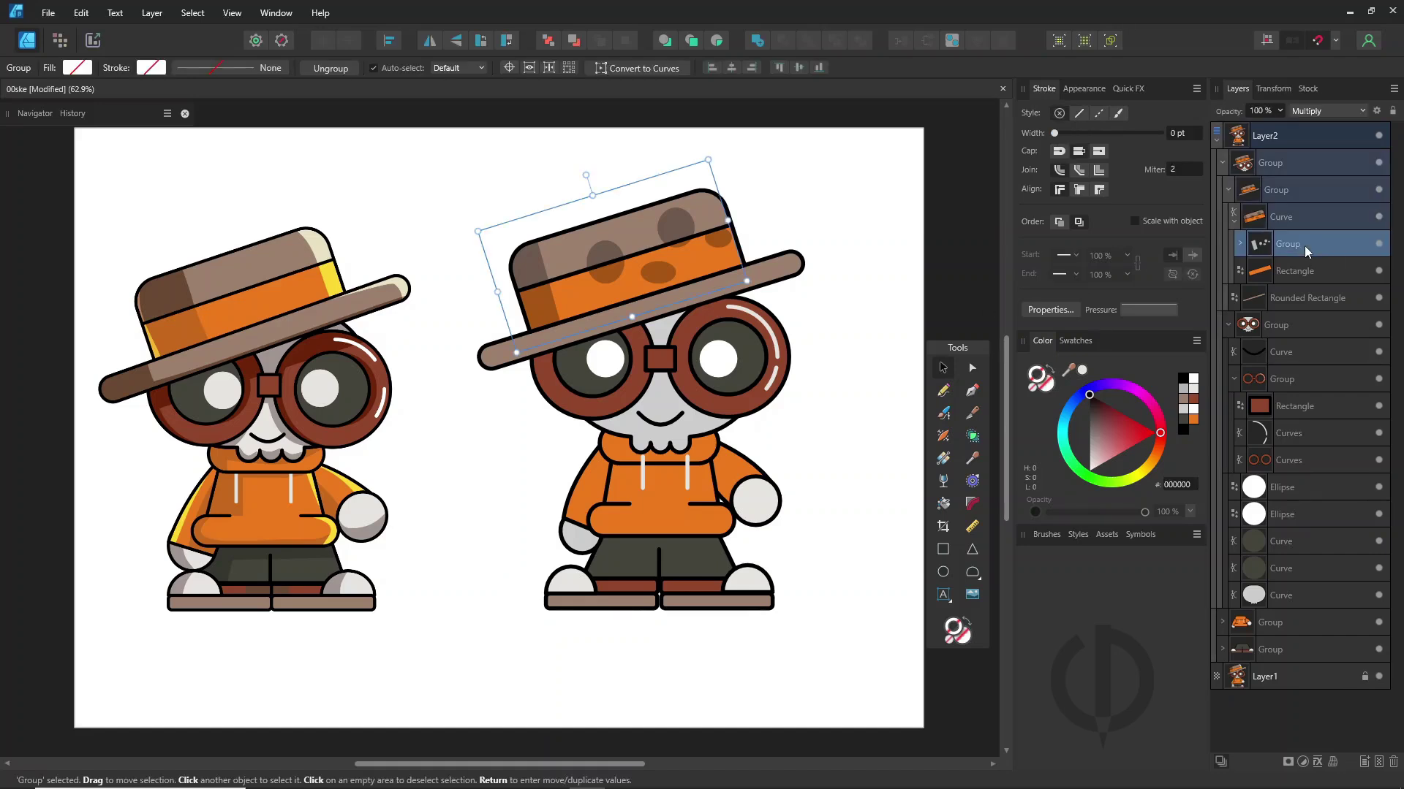
pyautogui.click(1393, 764)
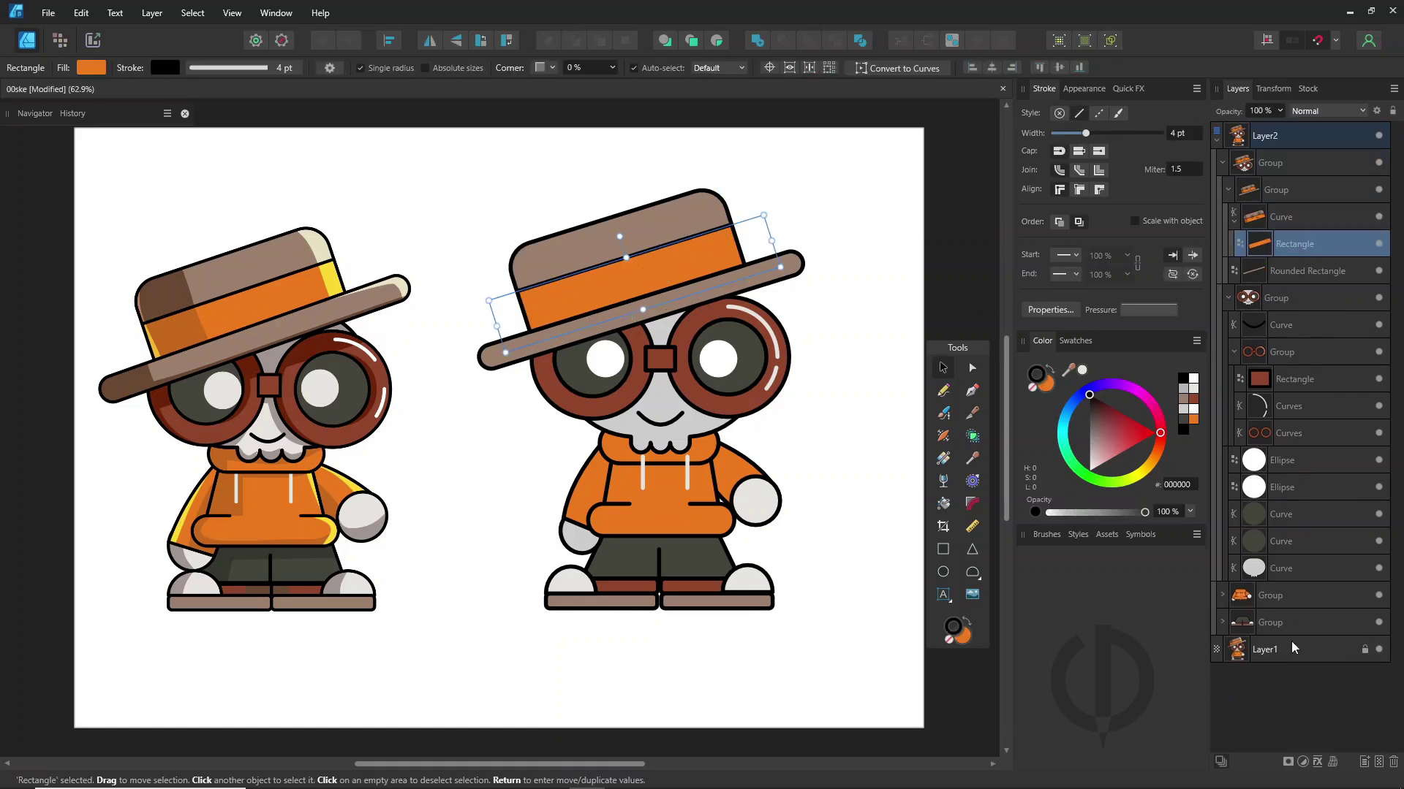
pyautogui.click(851, 335)
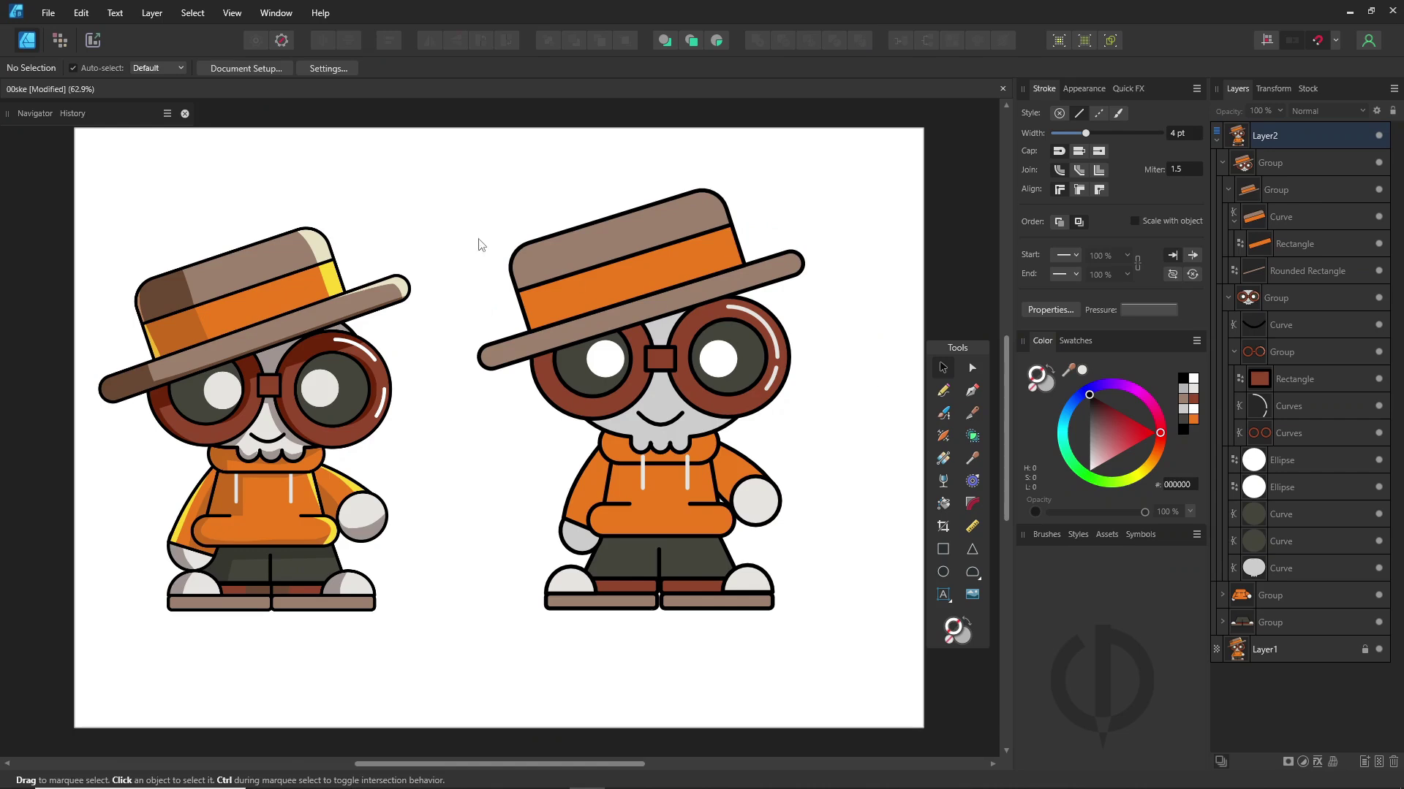
# - Set auto-select to Objects and select all the objects of the right character
pyautogui.click(176, 67)
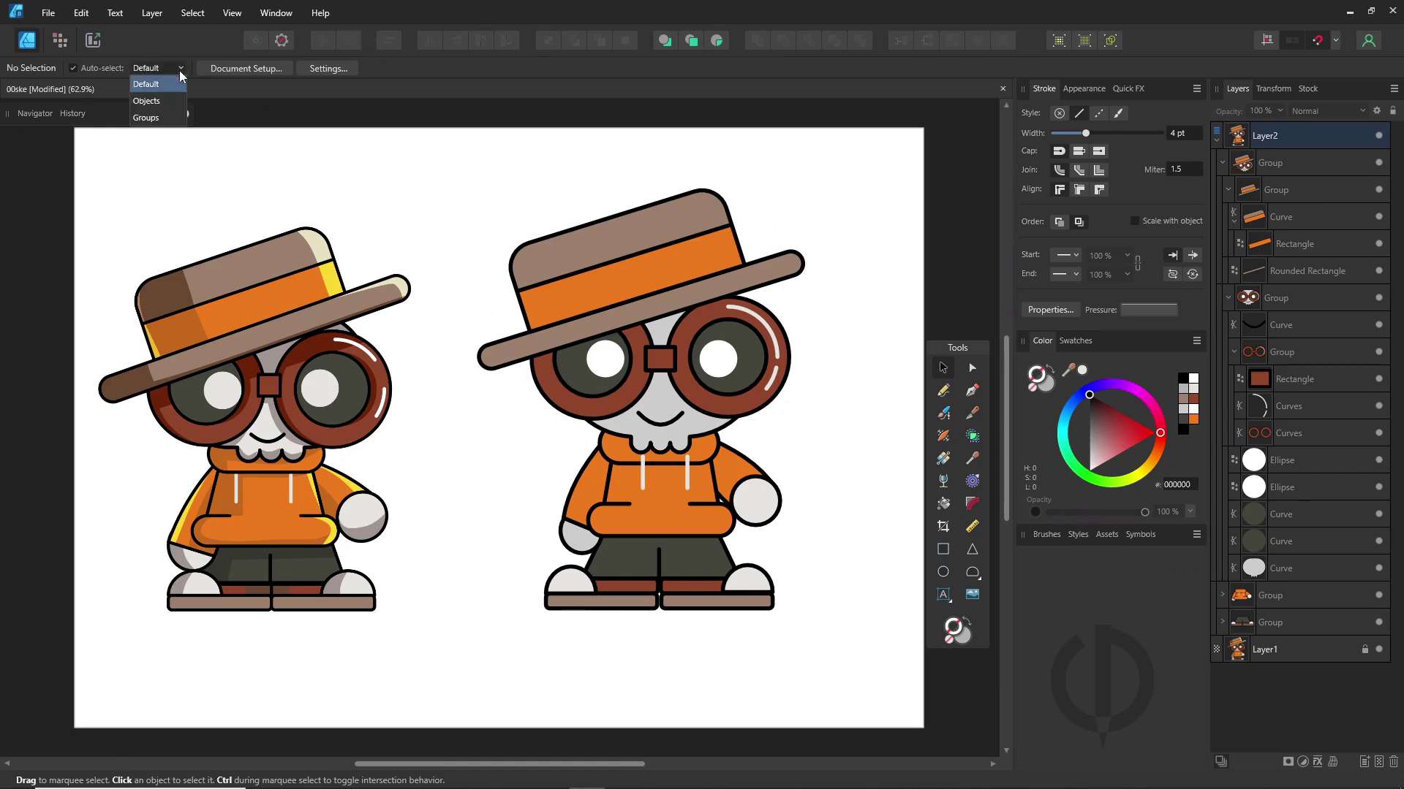
pyautogui.click(161, 109)
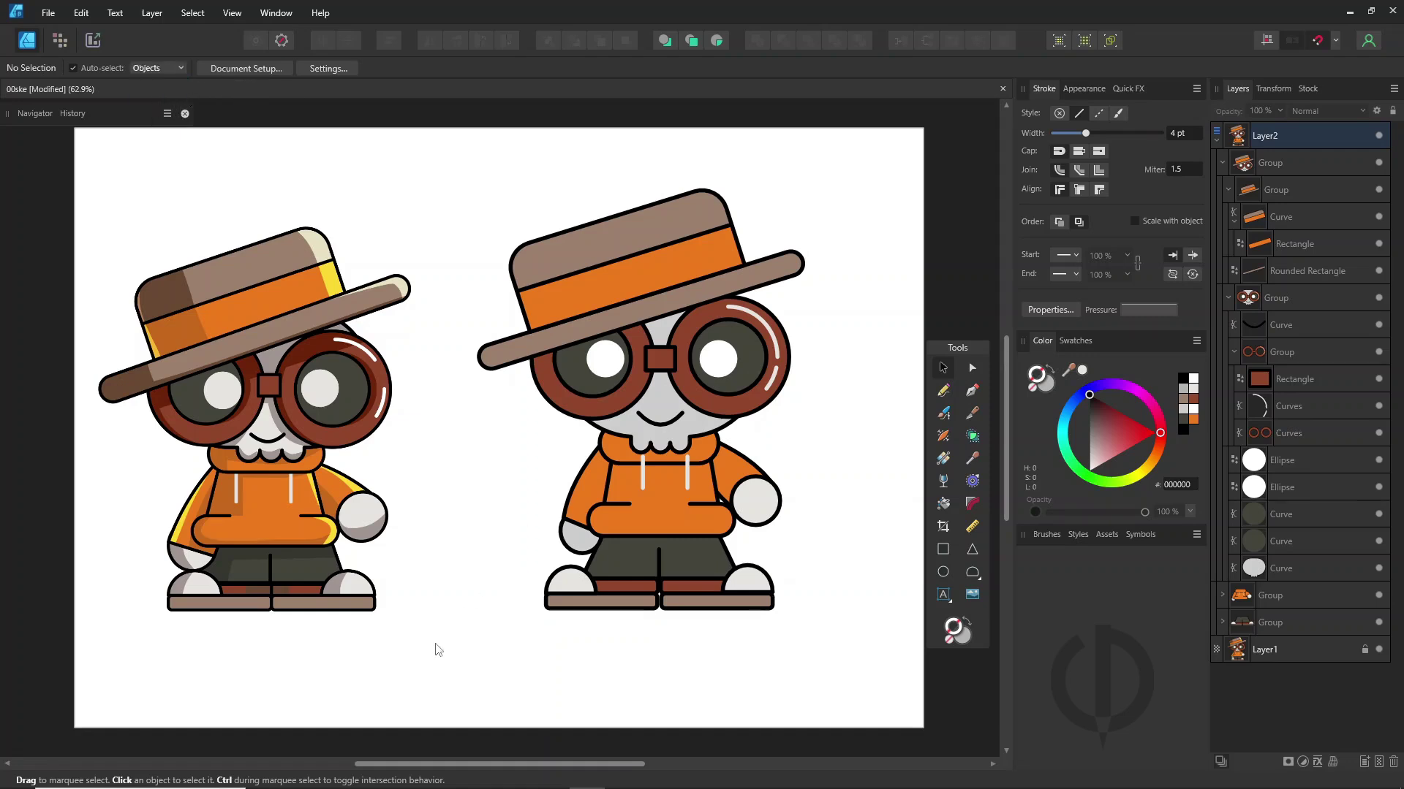
pyautogui.moveTo(436, 651); pyautogui.dragTo(885, 191)
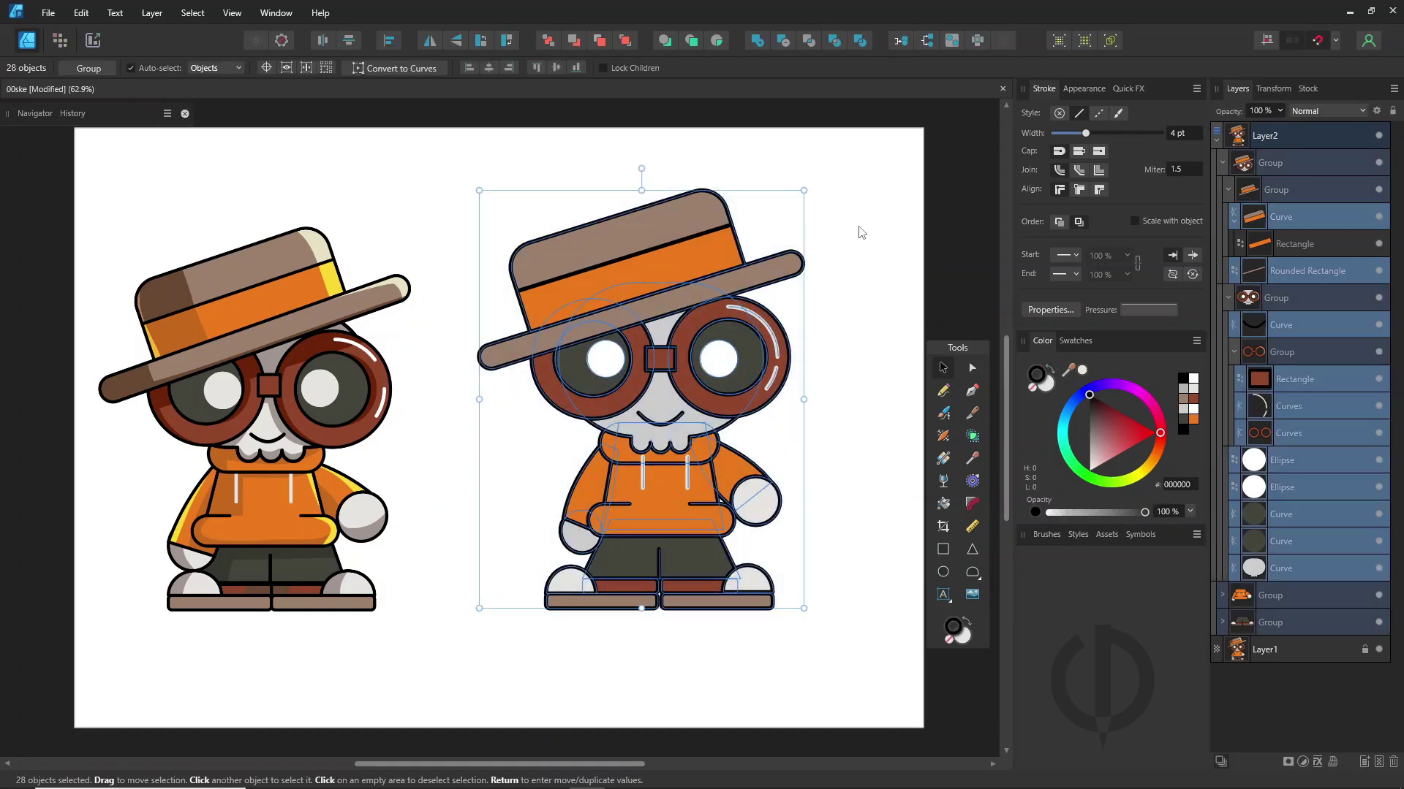
# - Duplicate the selected character objects and merge the copies into one silhouette with Boolean Add
pyautogui.click(81, 12)
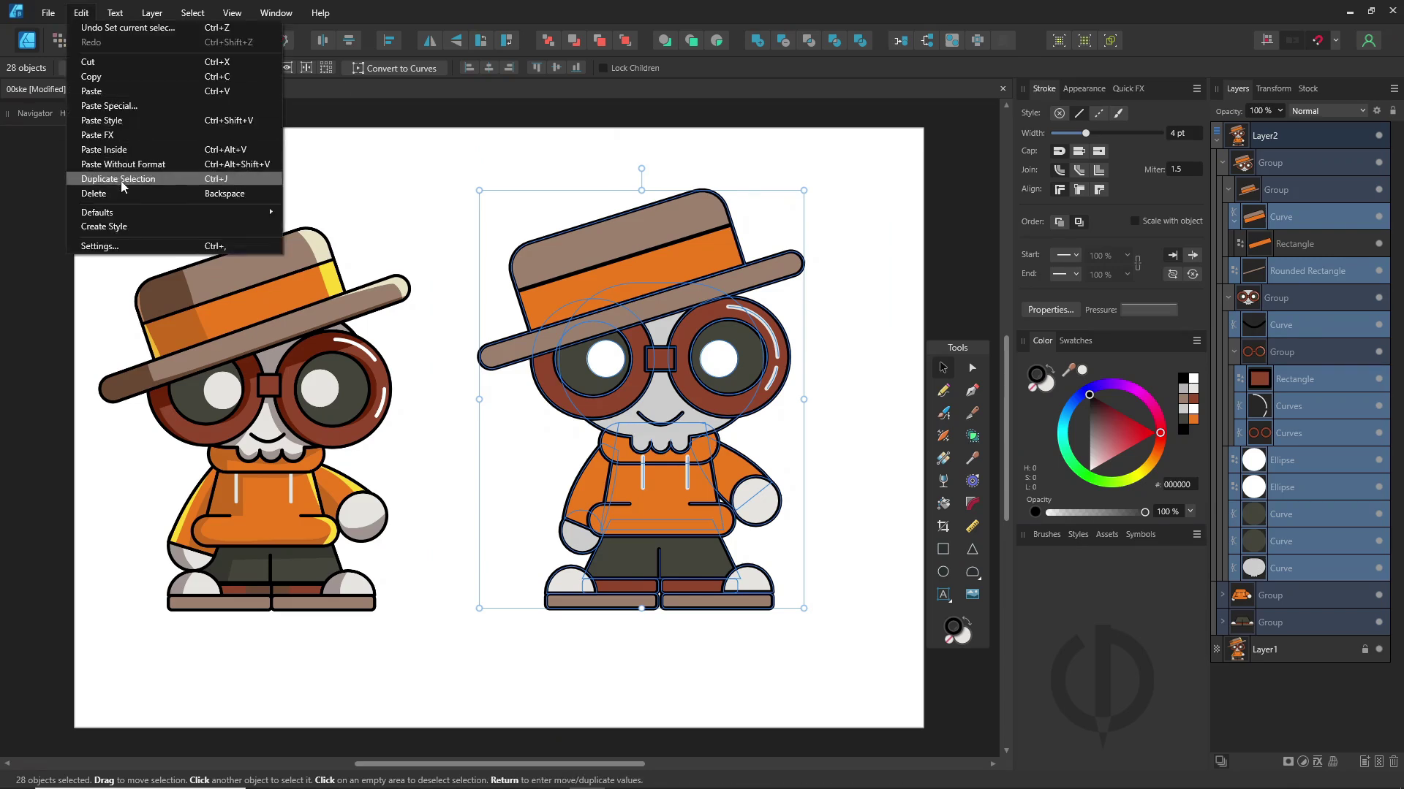
pyautogui.click(137, 180)
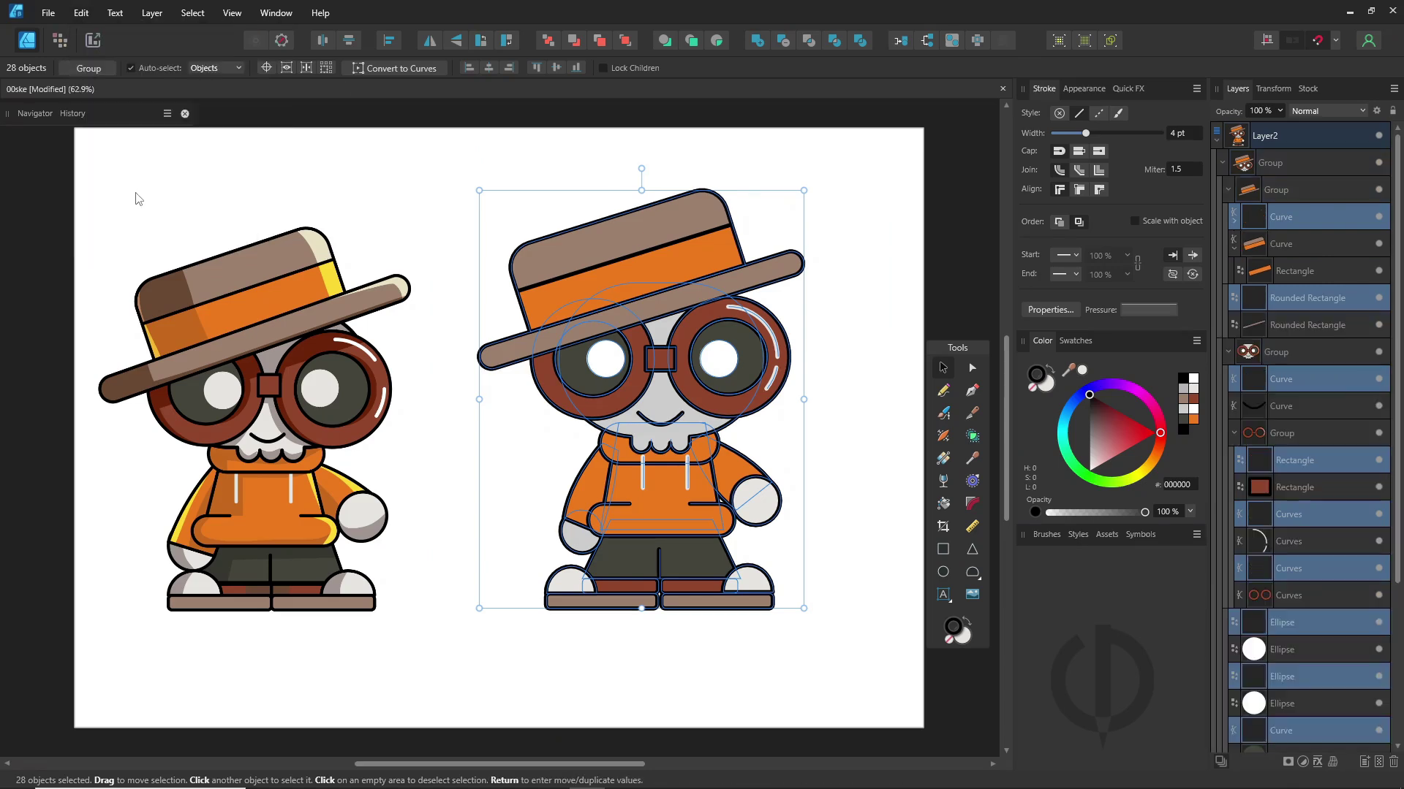
pyautogui.click(756, 42)
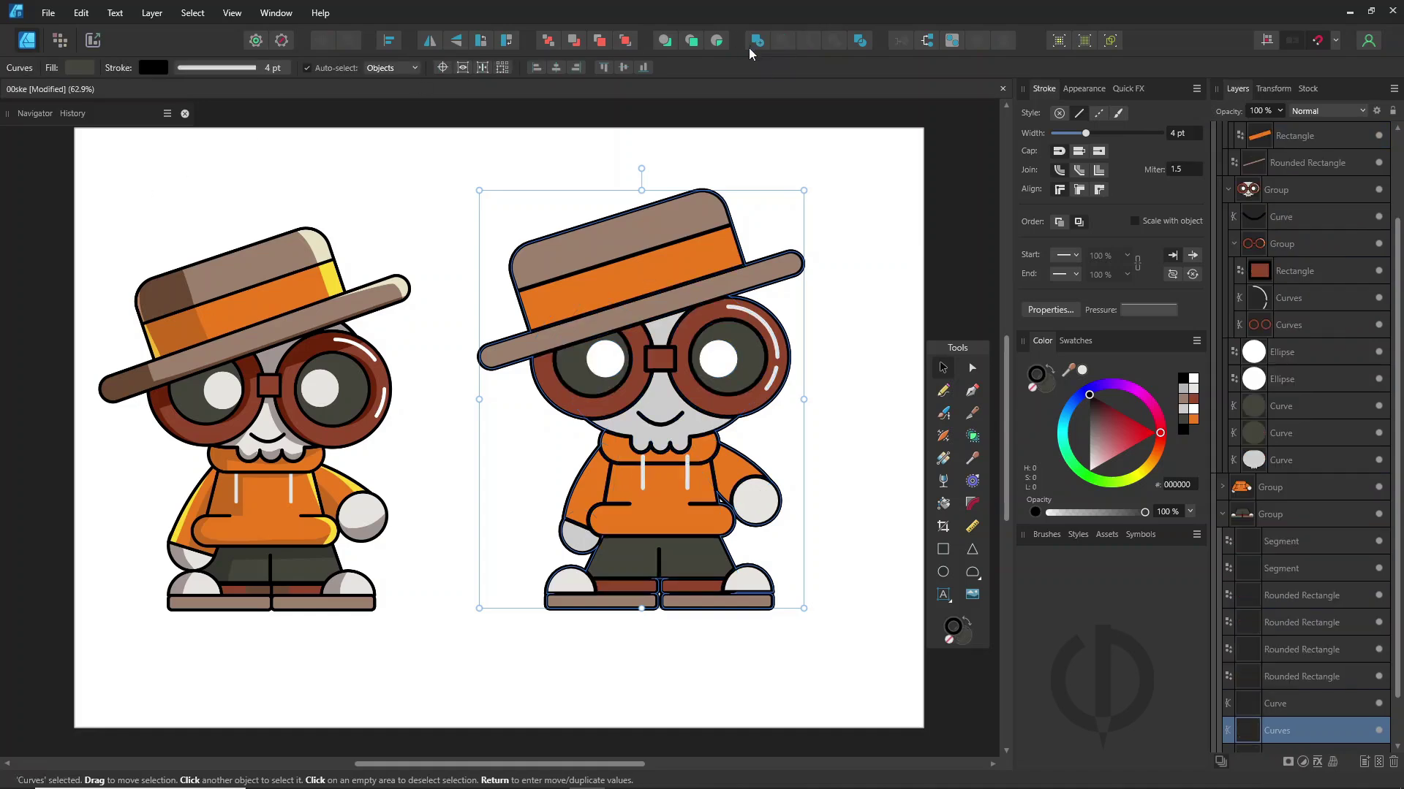
# - Take the merged silhouette out of the trousers and shoes group and bring it to the front of Layer2
pyautogui.click(625, 41)
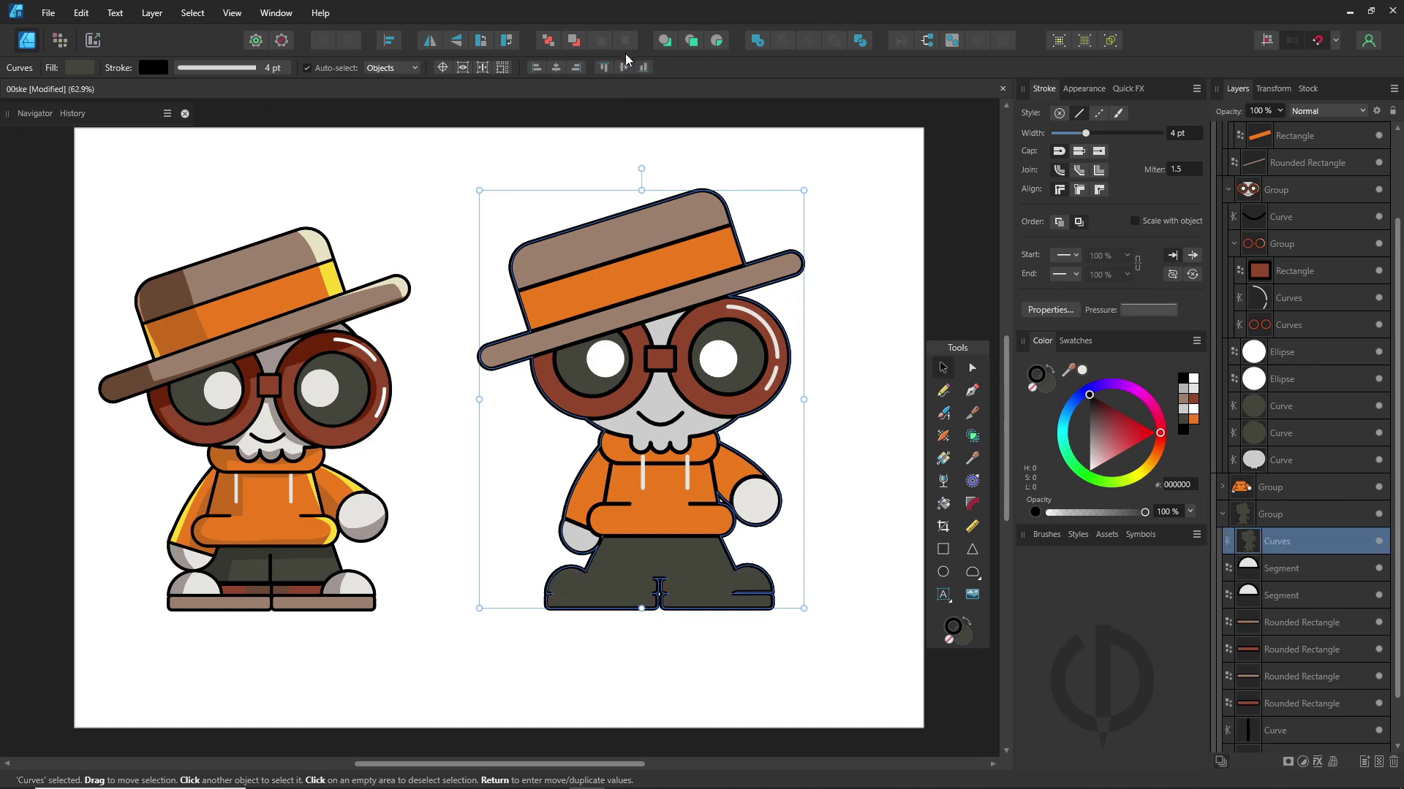
pyautogui.moveTo(1288, 538); pyautogui.dragTo(1292, 505)
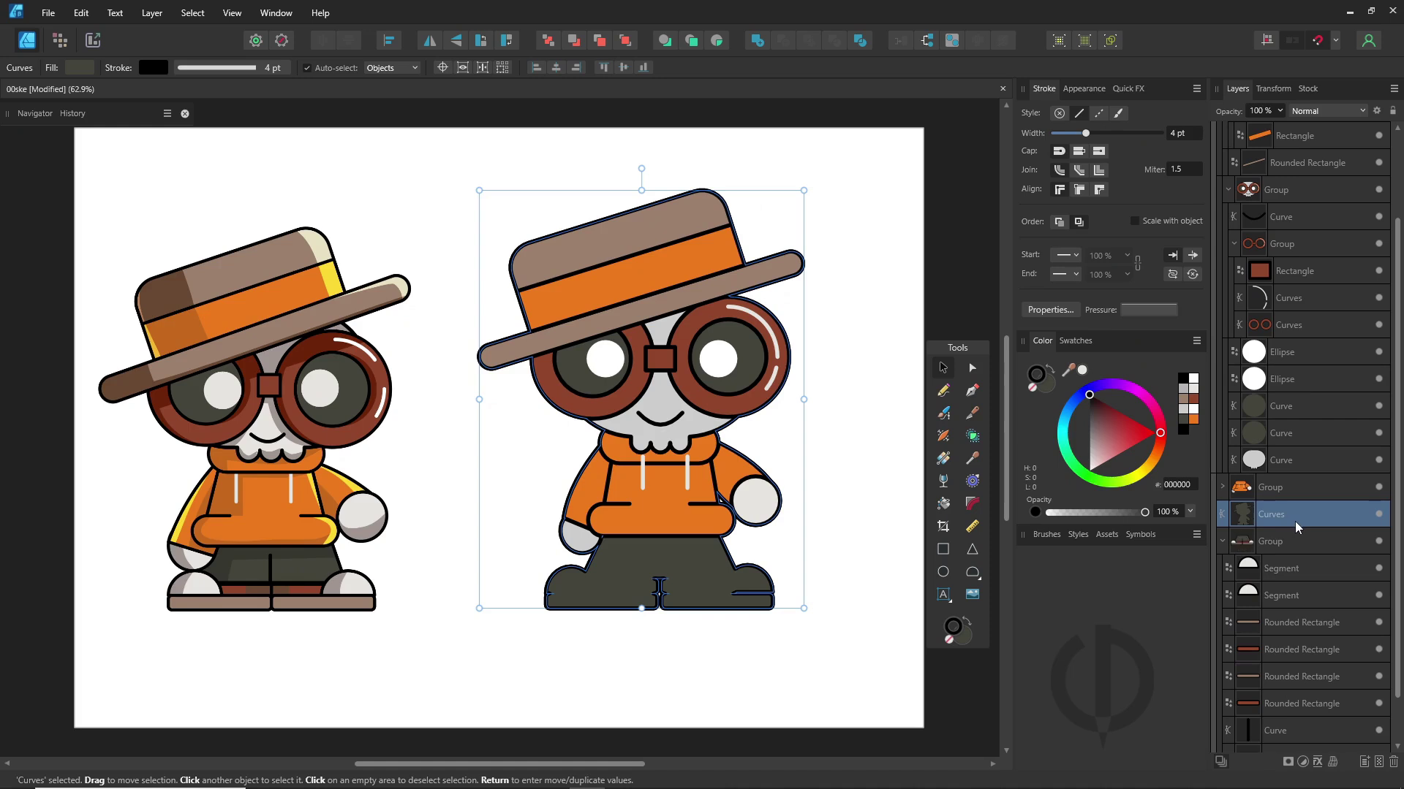
pyautogui.click(629, 46)
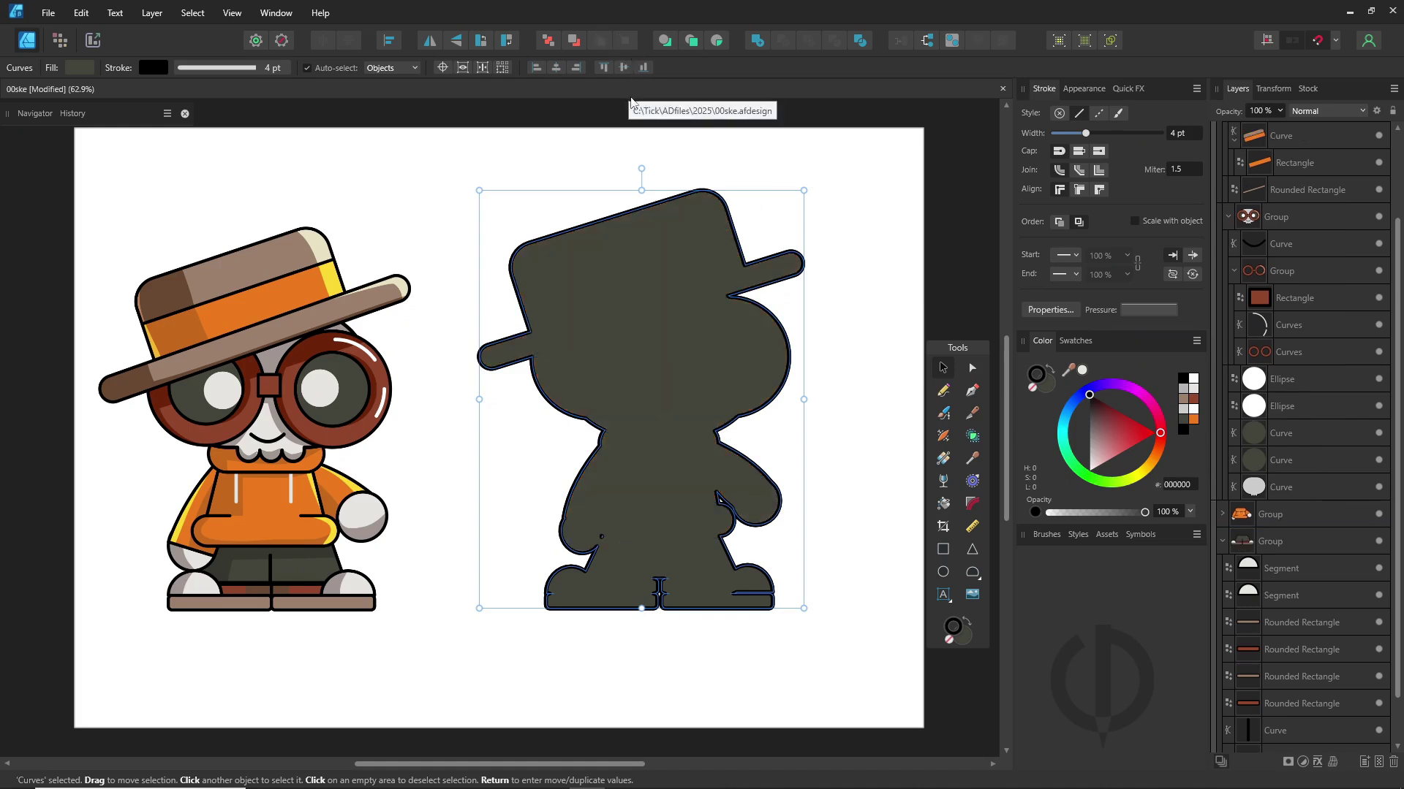
pyautogui.scroll(2, 1361, 272)
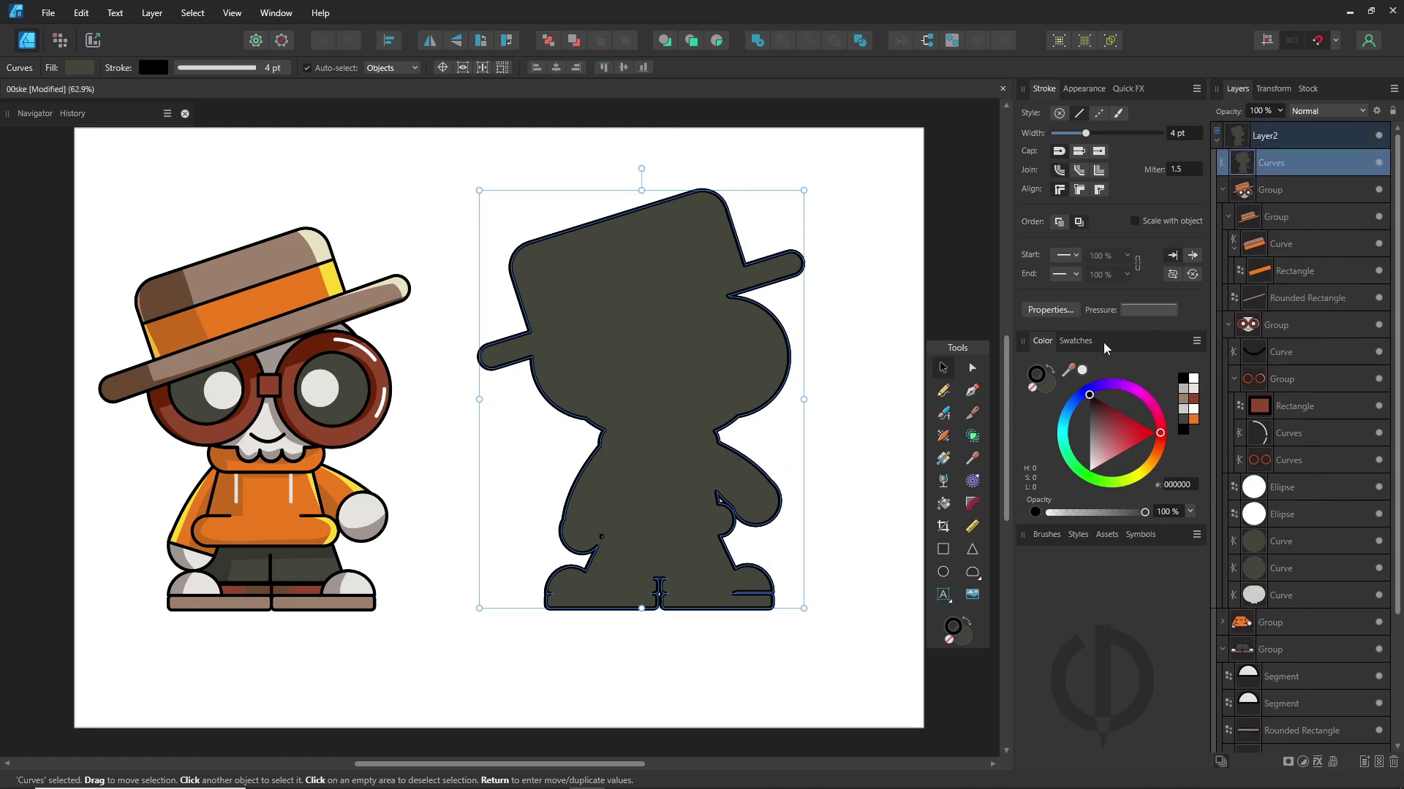
# - Remove the outline and the fill from the merged silhouette
pyautogui.click(1034, 388)
pyautogui.click(1053, 386)
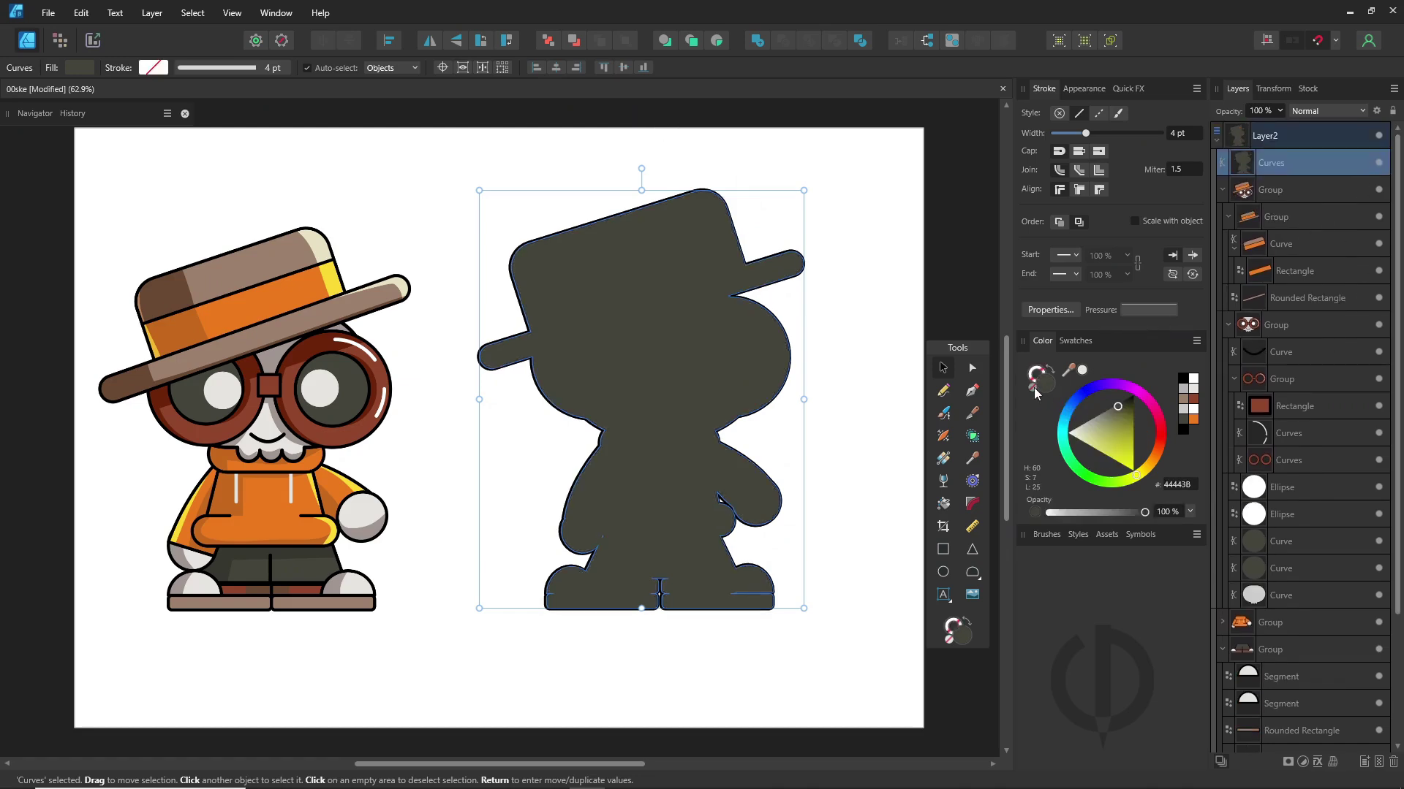
pyautogui.click(1033, 389)
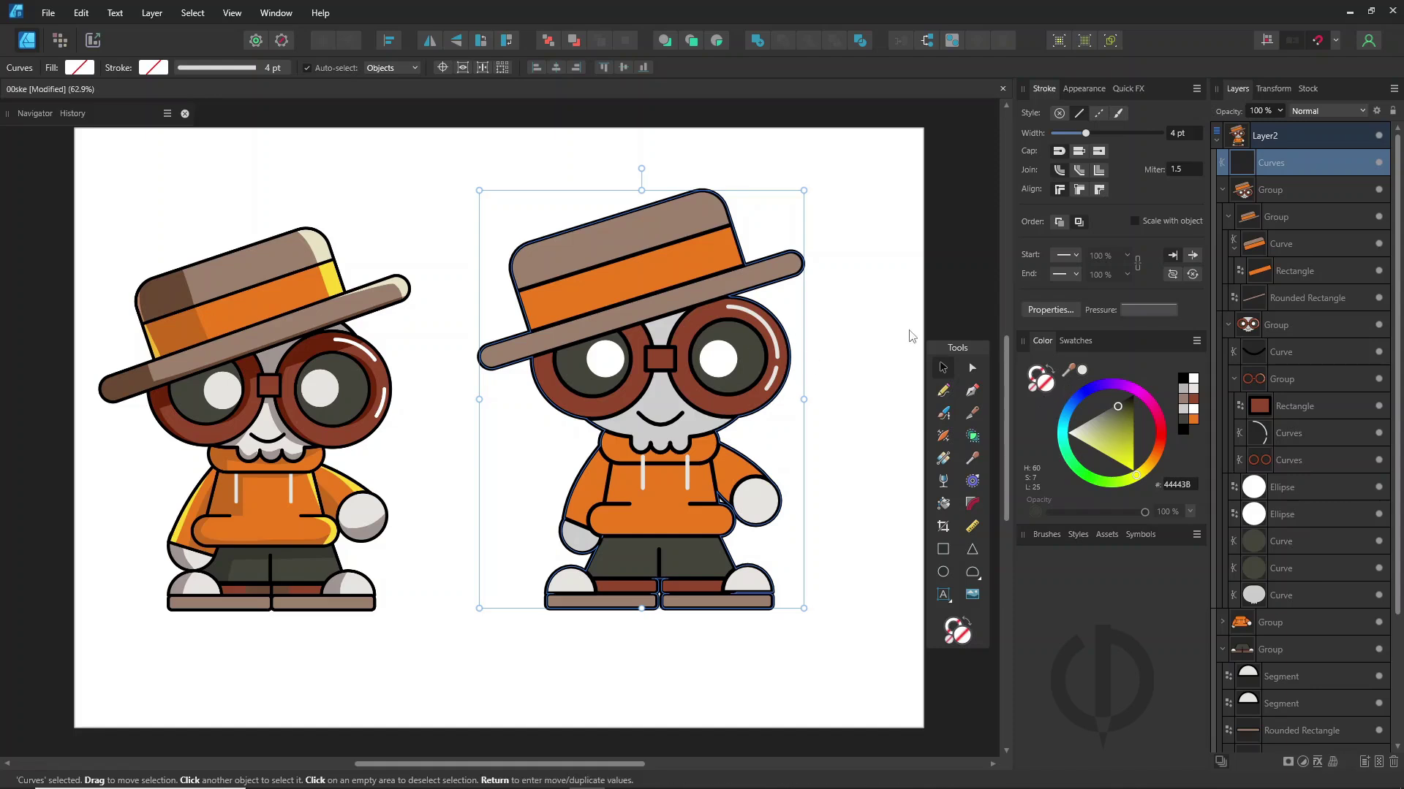
# - Draw a tall rectangle inside the silhouette over the character's left part and fill it with grey 7A7A7A
pyautogui.click(943, 549)
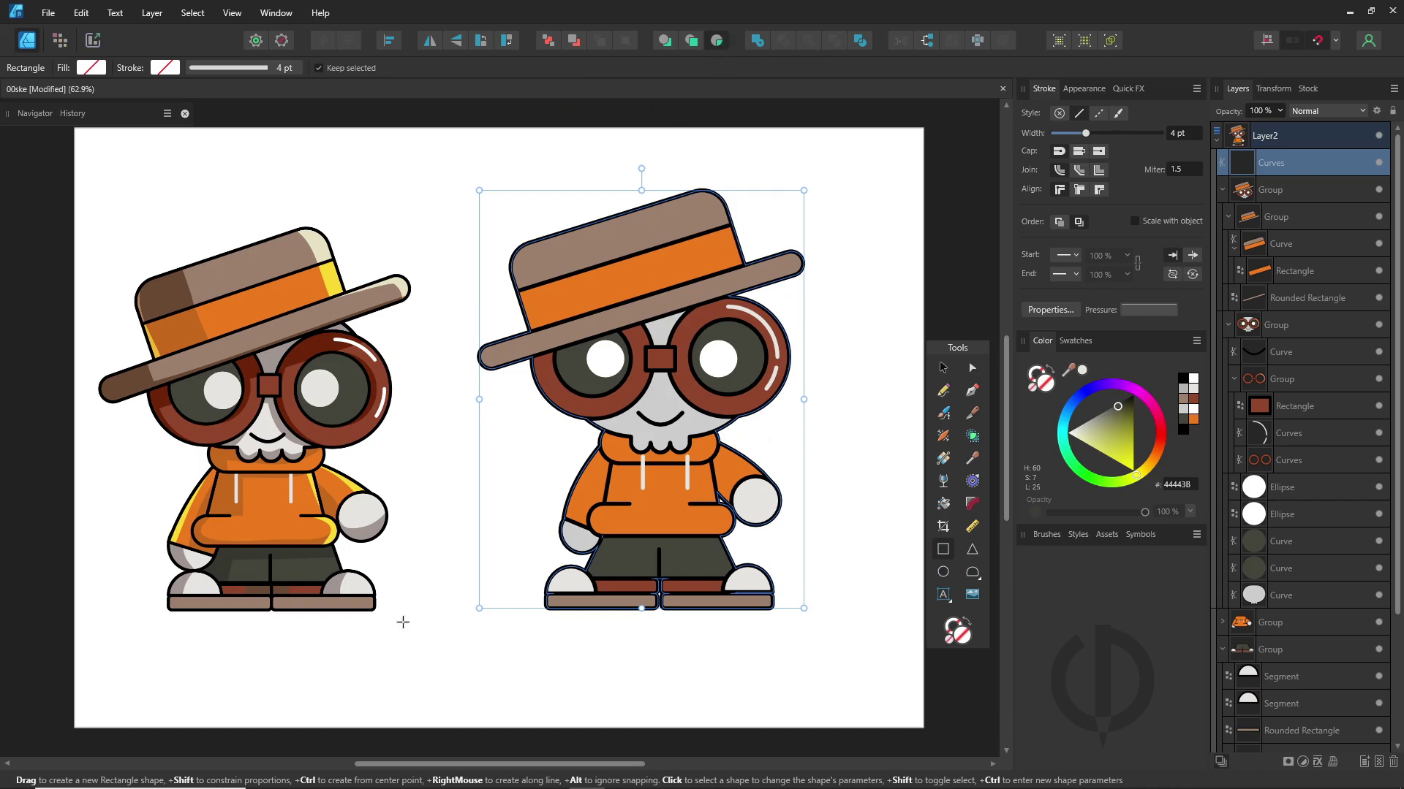
pyautogui.moveTo(431, 630); pyautogui.dragTo(619, 148)
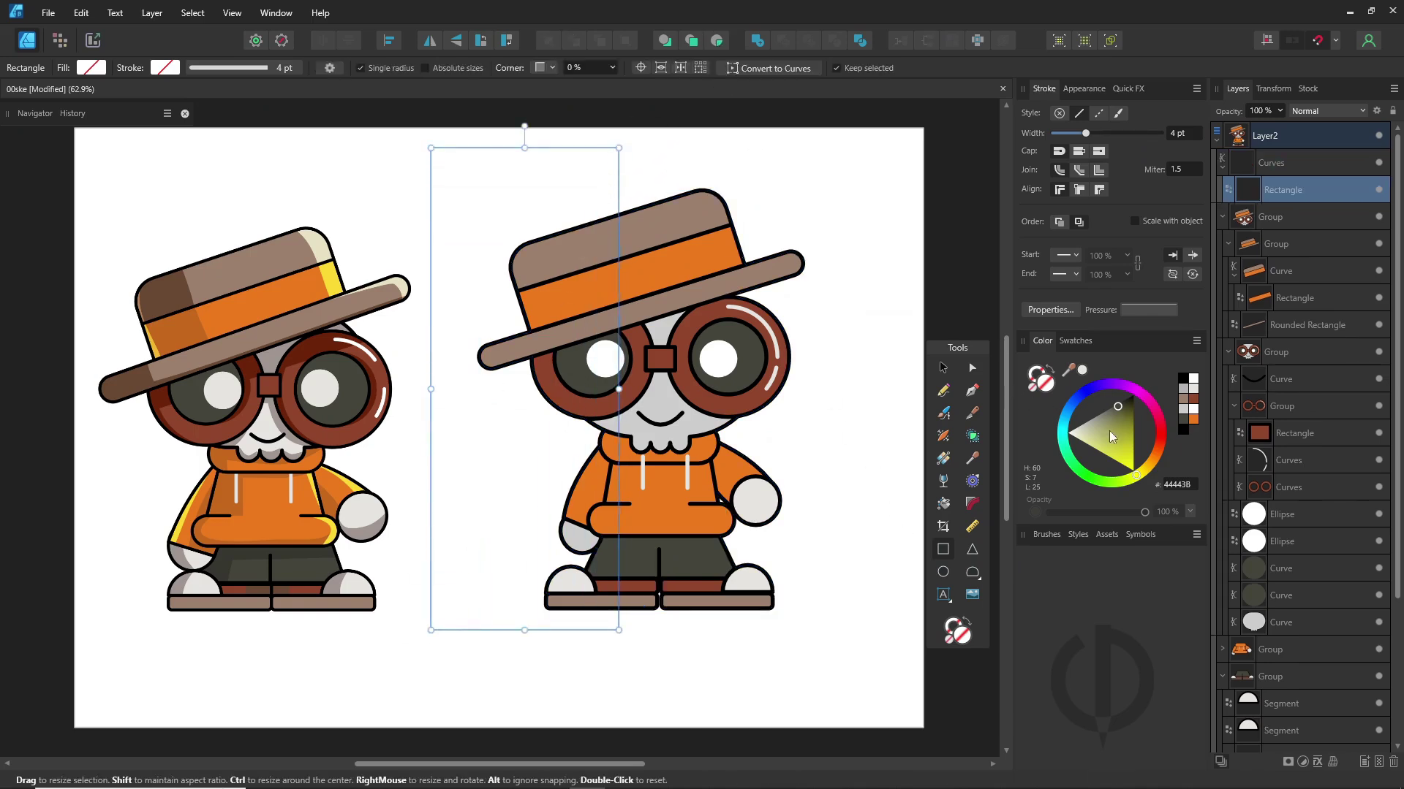
pyautogui.moveTo(1108, 410); pyautogui.dragTo(1100, 411)
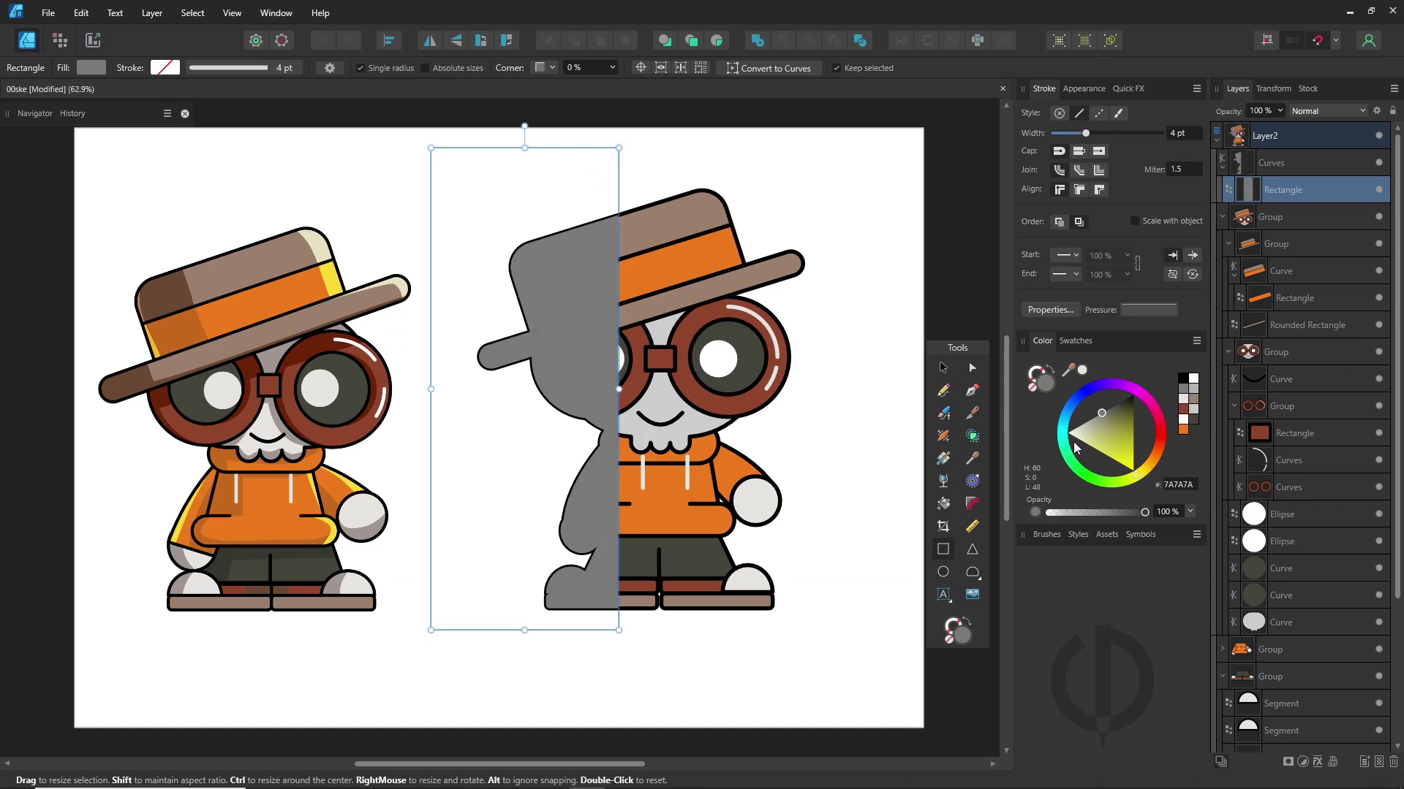
# - Group the grey rectangle with the group's blend mode set to Multiply, and lighten the shading fill to BDBDBB
pyautogui.rightClick(519, 344)
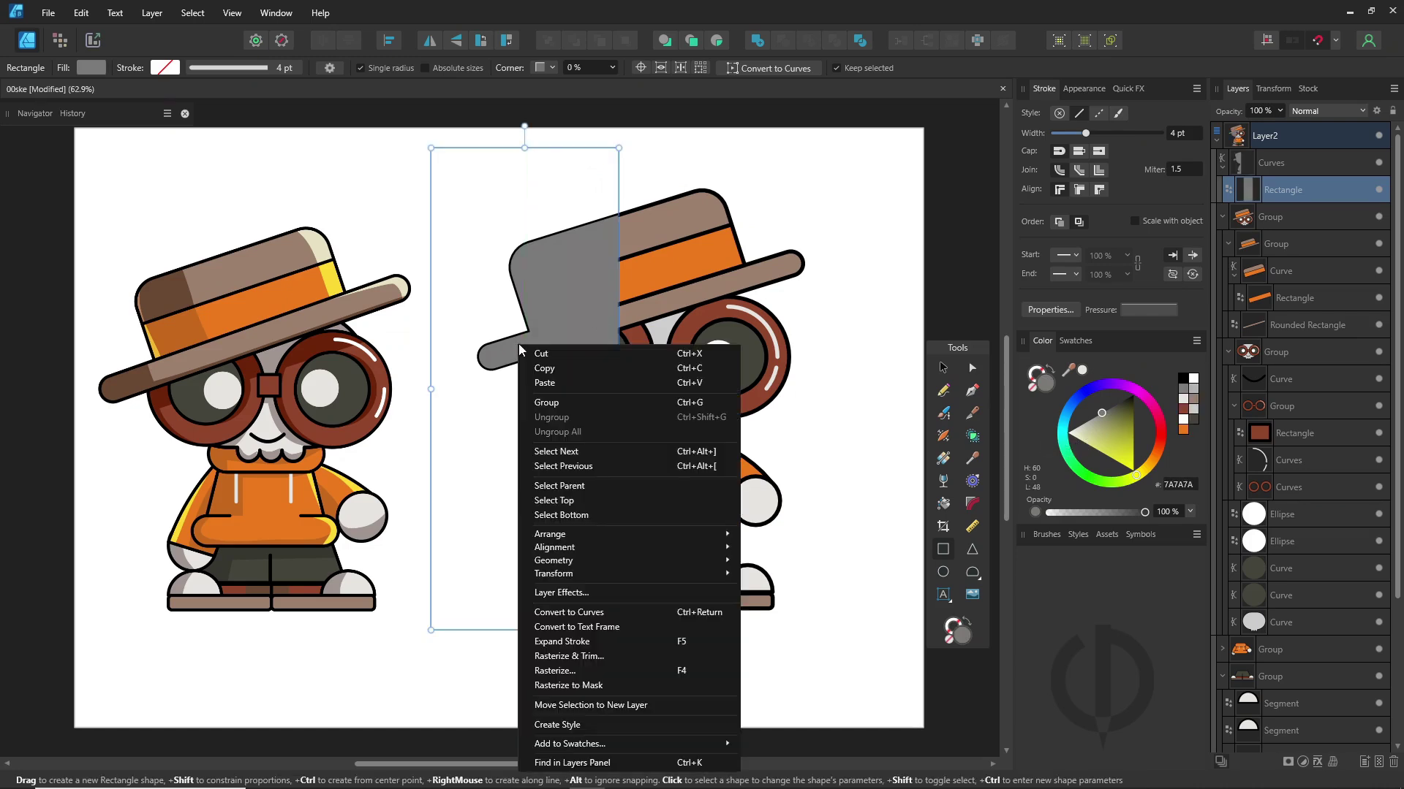
pyautogui.click(586, 406)
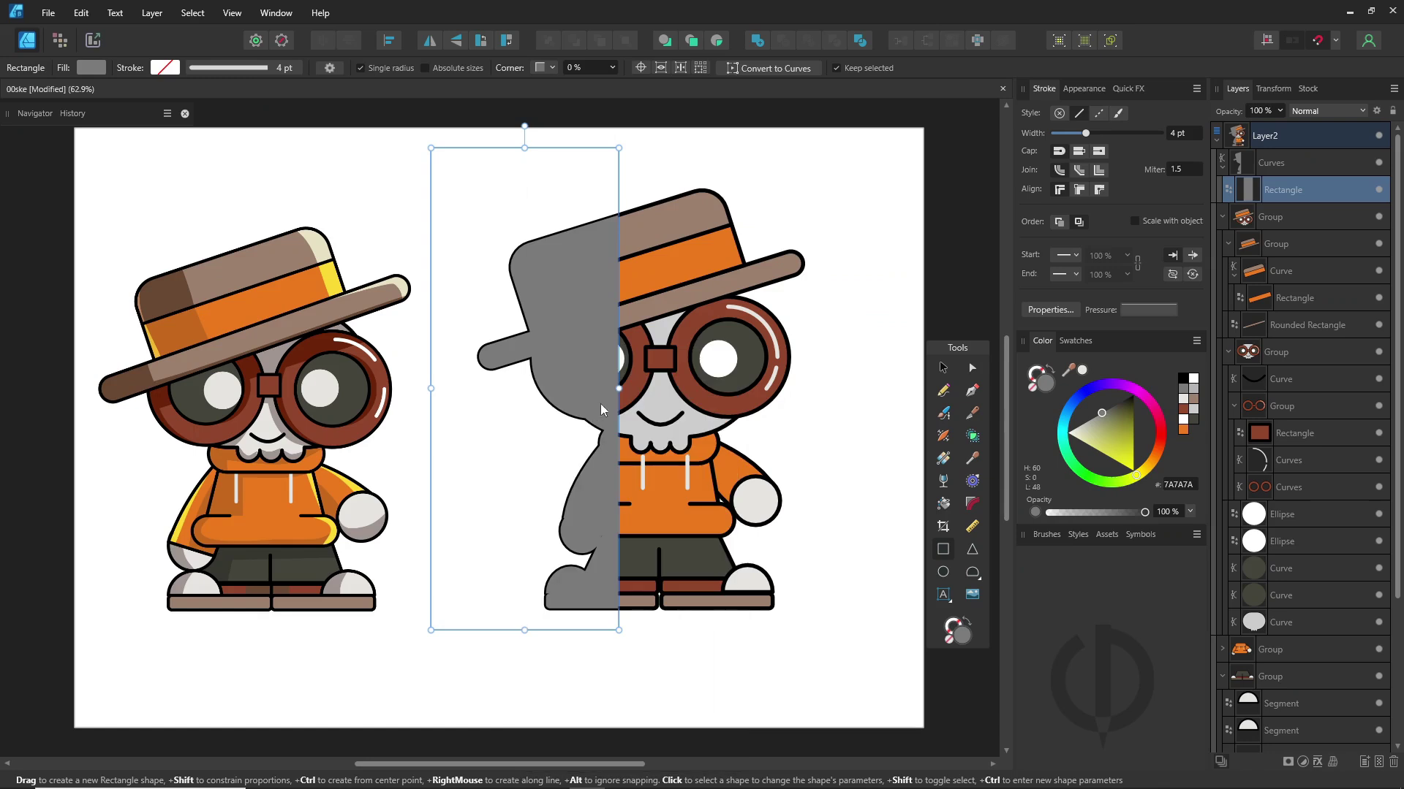
pyautogui.click(1345, 114)
pyautogui.click(1319, 184)
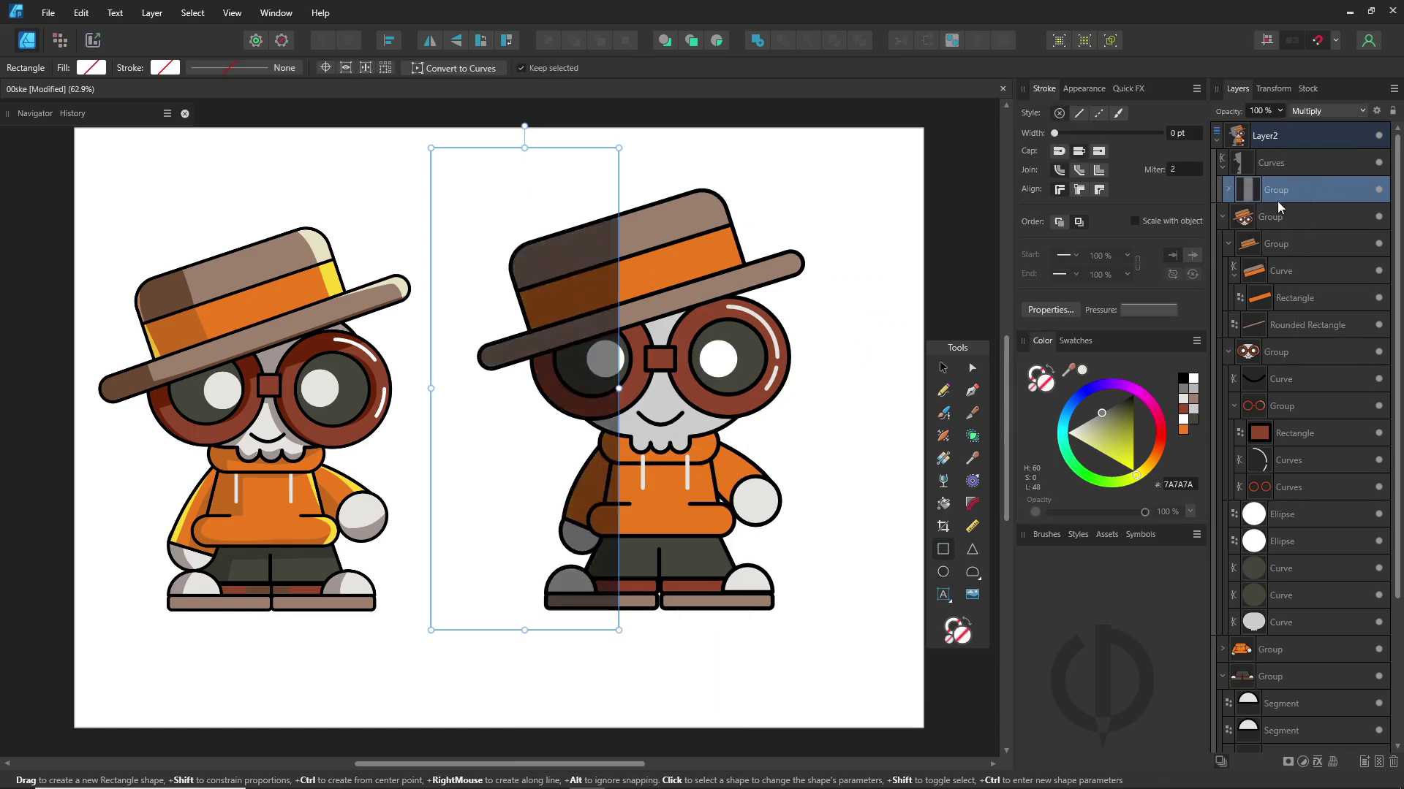
pyautogui.click(1085, 424)
# - Draw several test ellipses inside the Multiply group over the hat, goggles, jaw, hoodie and right shoe, and collapse the group
pyautogui.press('m')
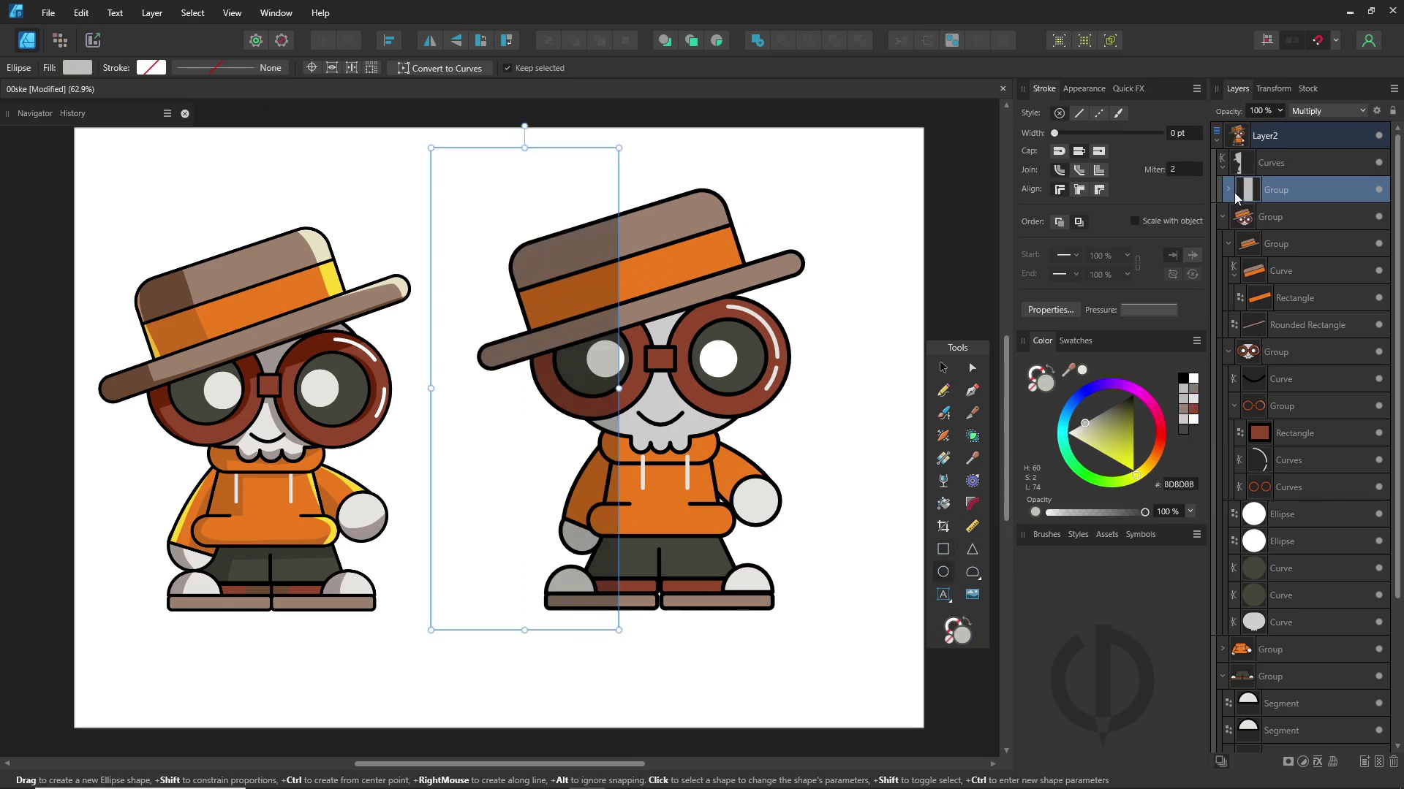
pyautogui.click(1229, 190)
pyautogui.click(1271, 221)
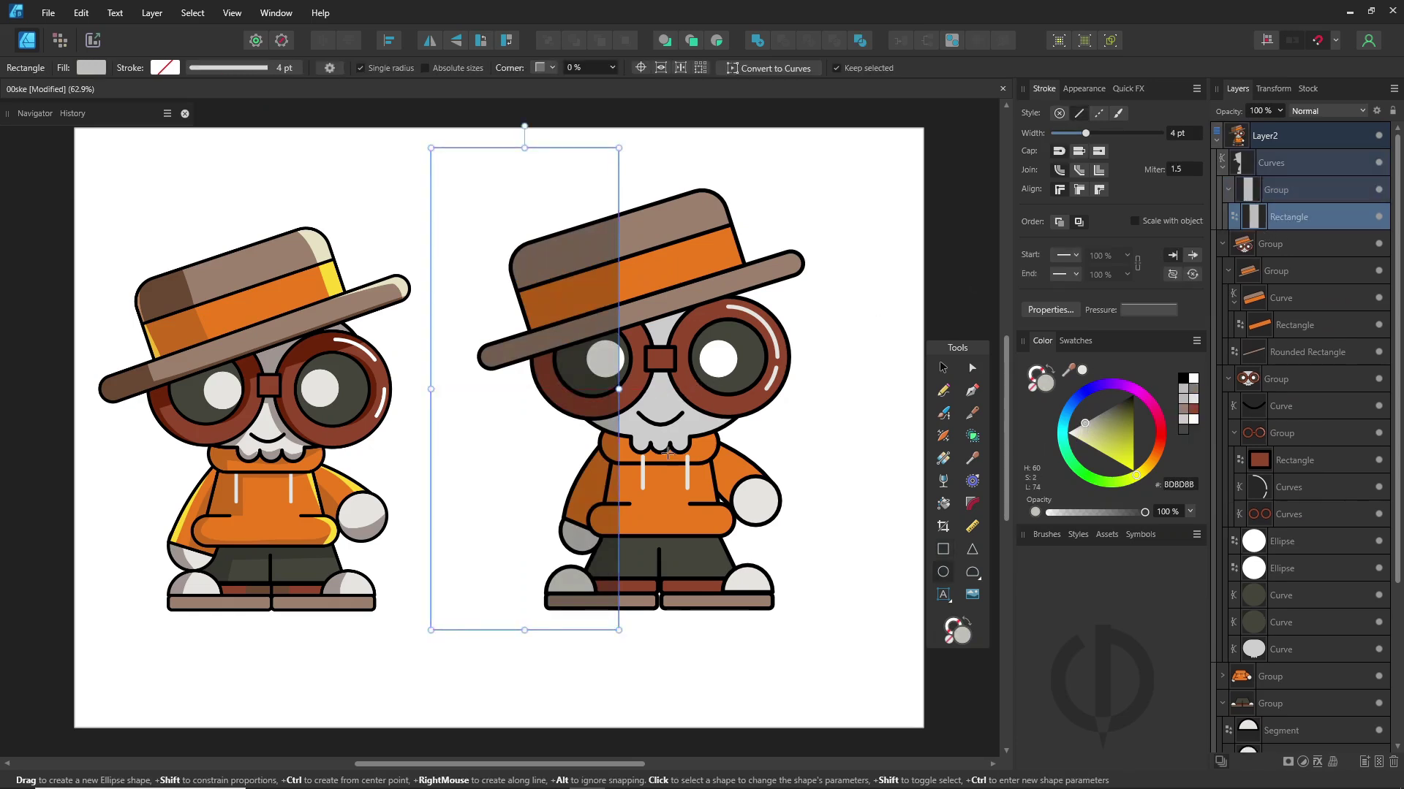
pyautogui.moveTo(697, 432); pyautogui.dragTo(696, 433)
pyautogui.moveTo(650, 387)
pyautogui.mouseDown()
pyautogui.moveTo(705, 316)
pyautogui.moveTo(713, 234)
pyautogui.mouseUp()
pyautogui.moveTo(735, 464); pyautogui.dragTo(651, 515)
pyautogui.moveTo(760, 564); pyautogui.dragTo(662, 608)
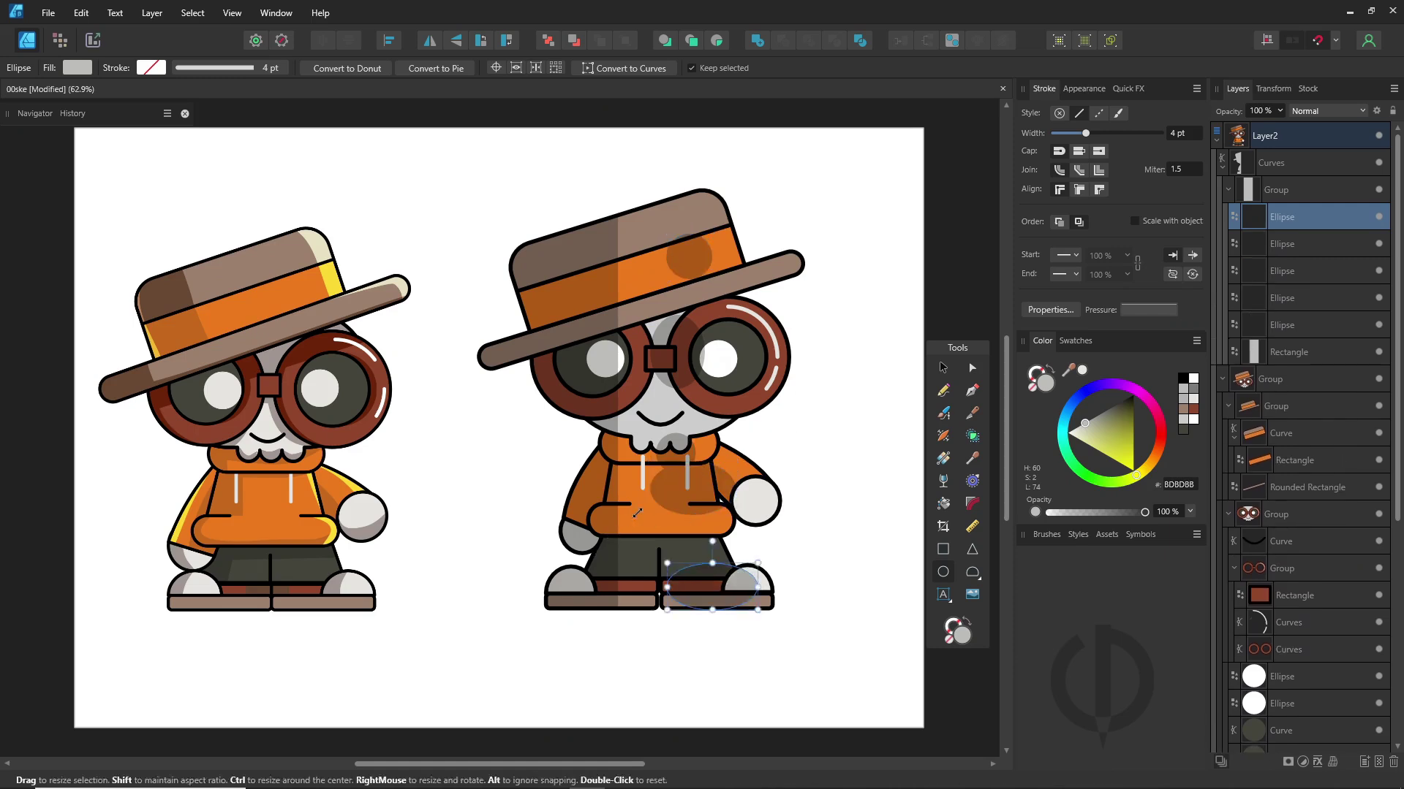
pyautogui.moveTo(657, 502); pyautogui.dragTo(594, 550)
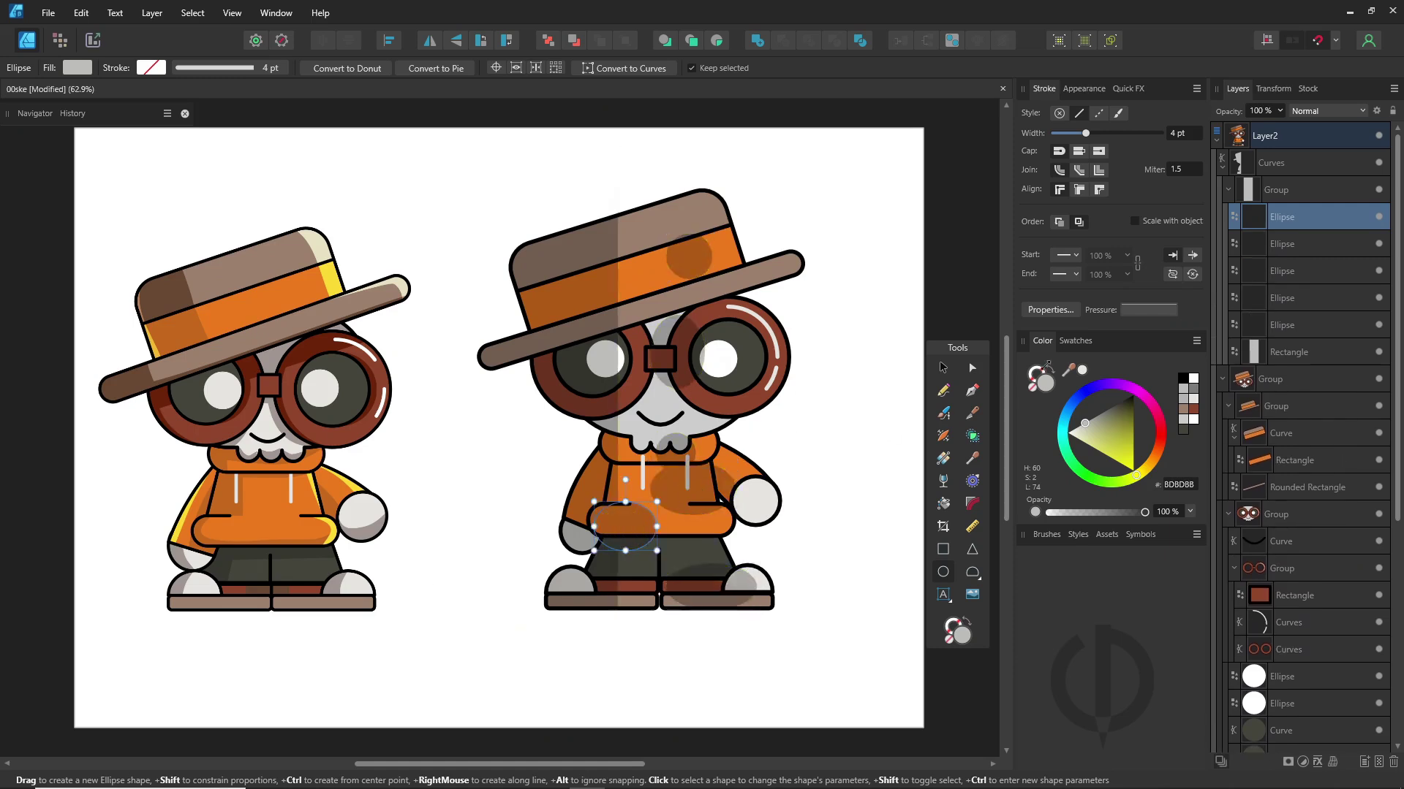
pyautogui.click(1228, 191)
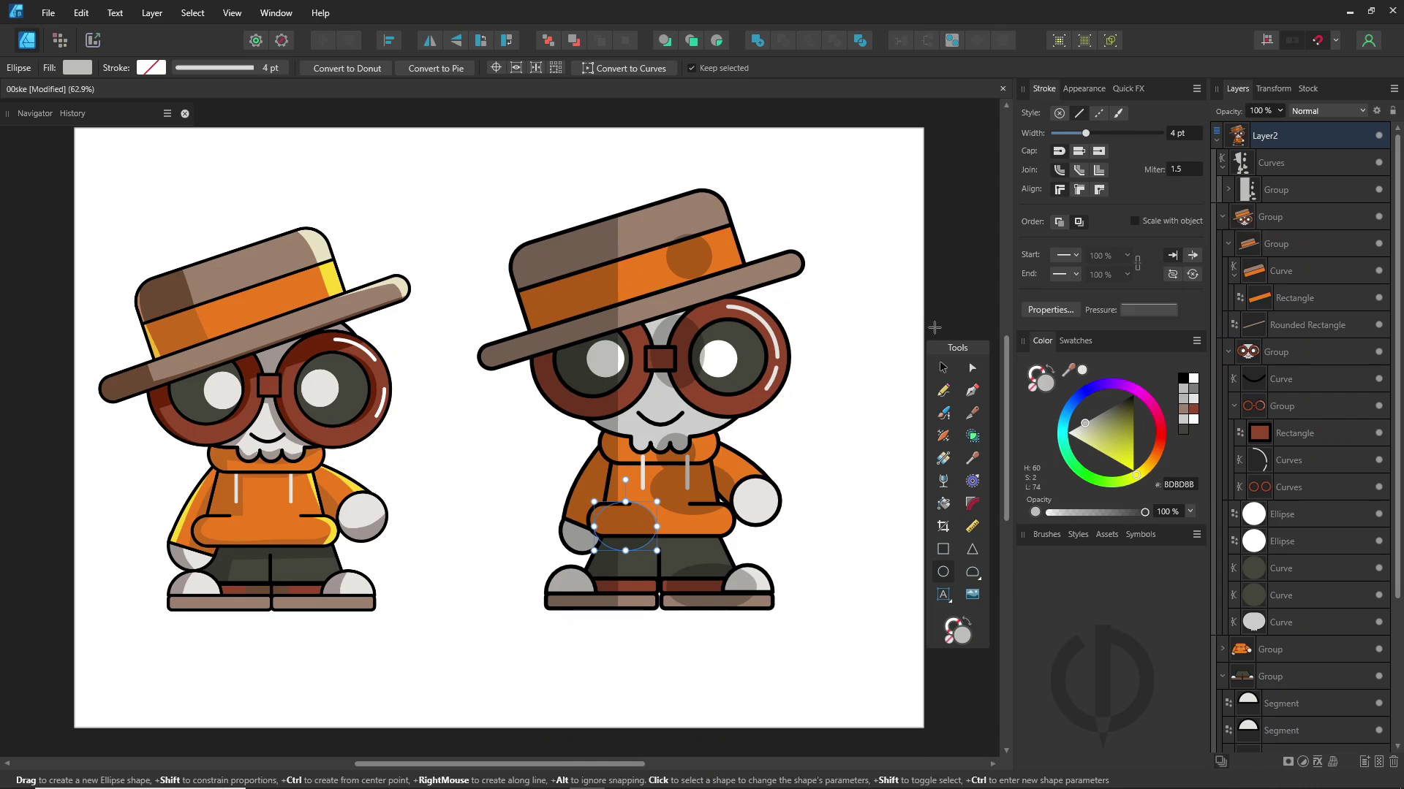
# - Draw a tall rectangle inside the silhouette over the character's right part, group it, and set the group's blend mode to Overlay
pyautogui.click(1275, 190)
pyautogui.click(943, 549)
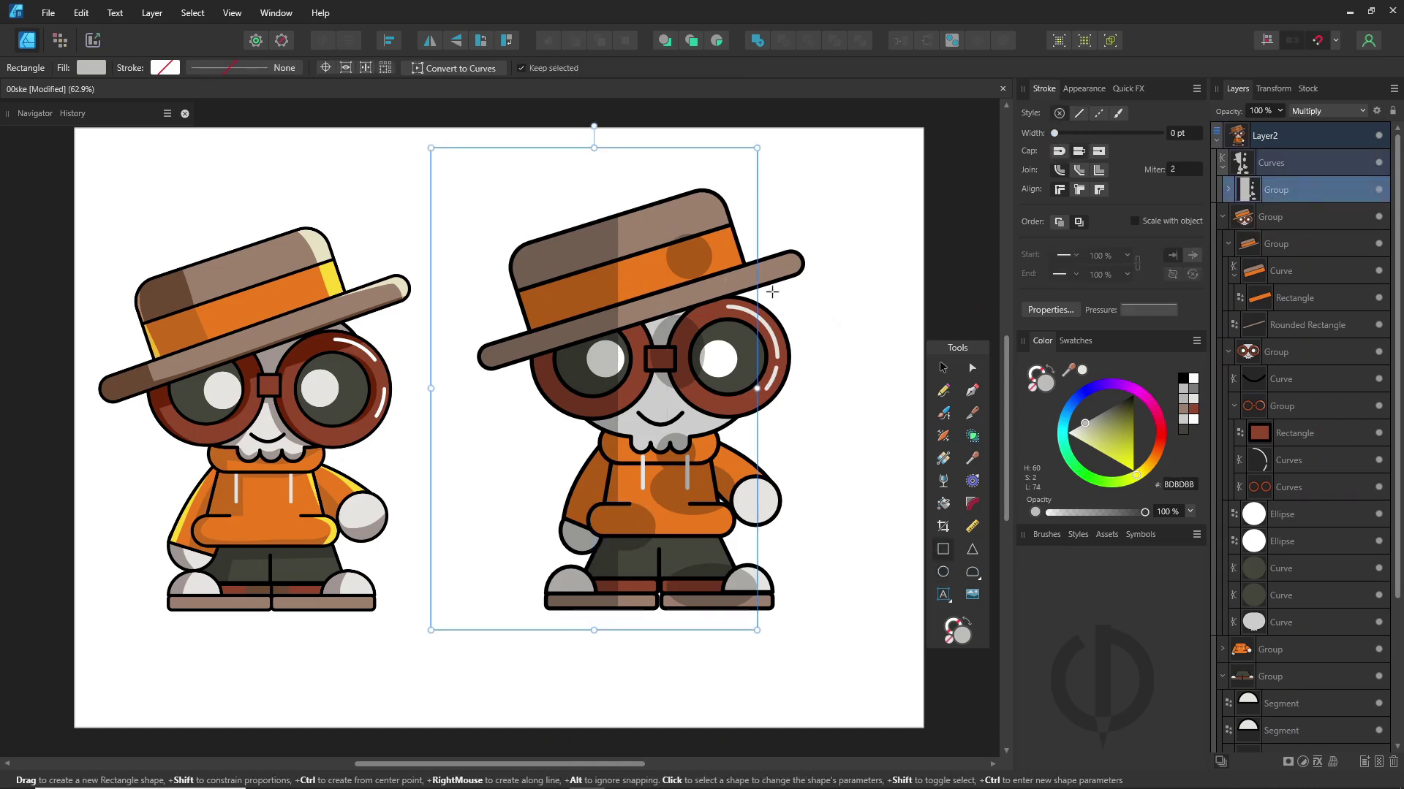
pyautogui.moveTo(893, 148); pyautogui.dragTo(676, 686)
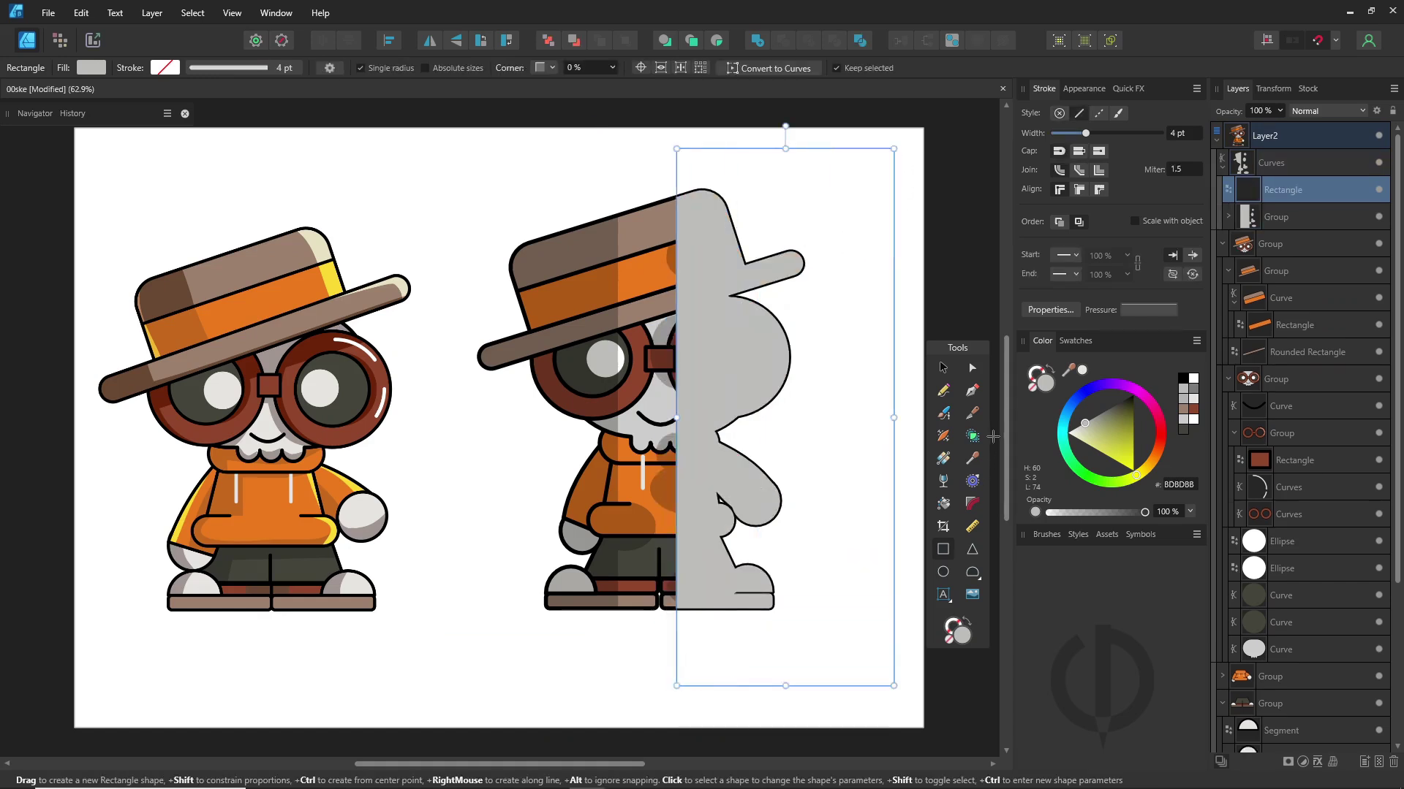
pyautogui.hotkey('ctrl', 'g')
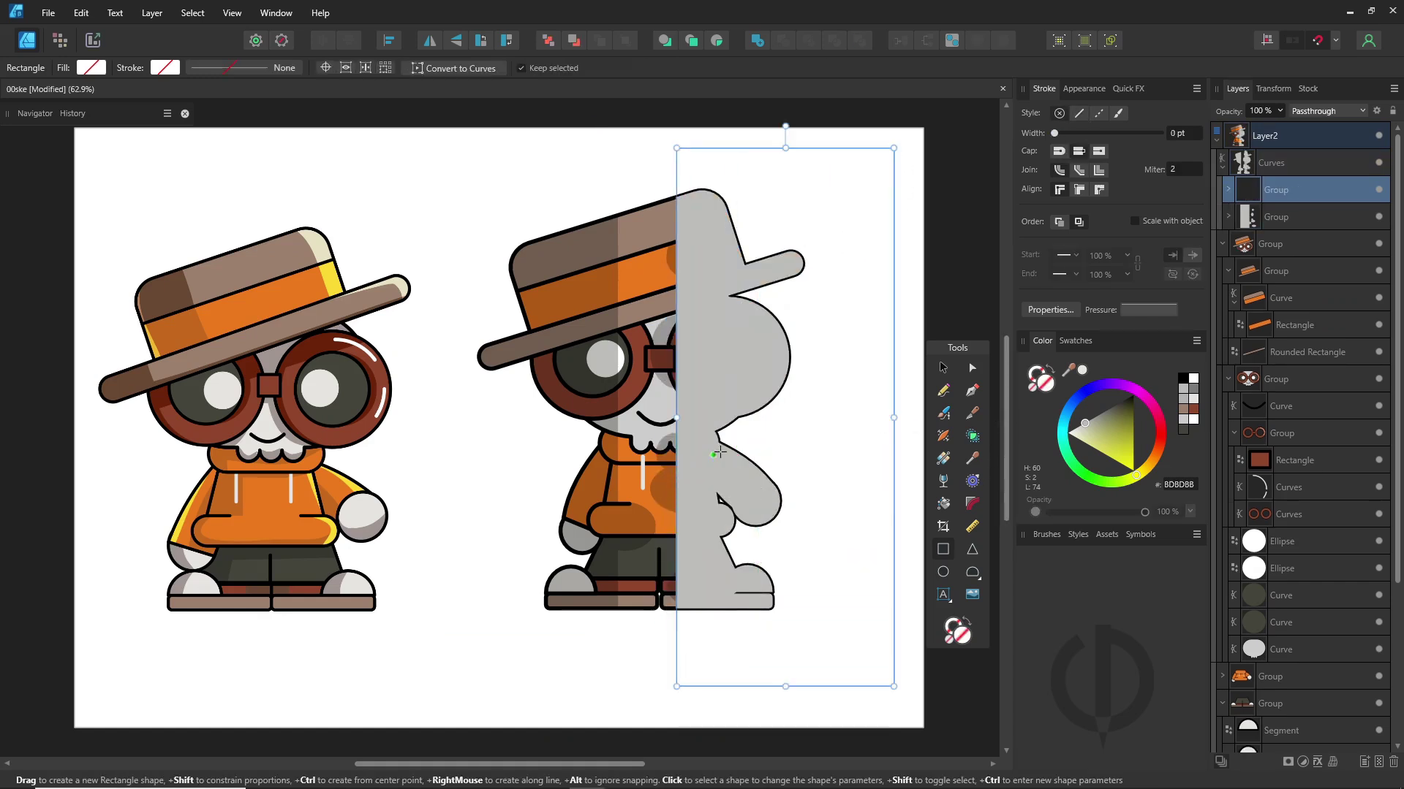
pyautogui.click(1326, 110)
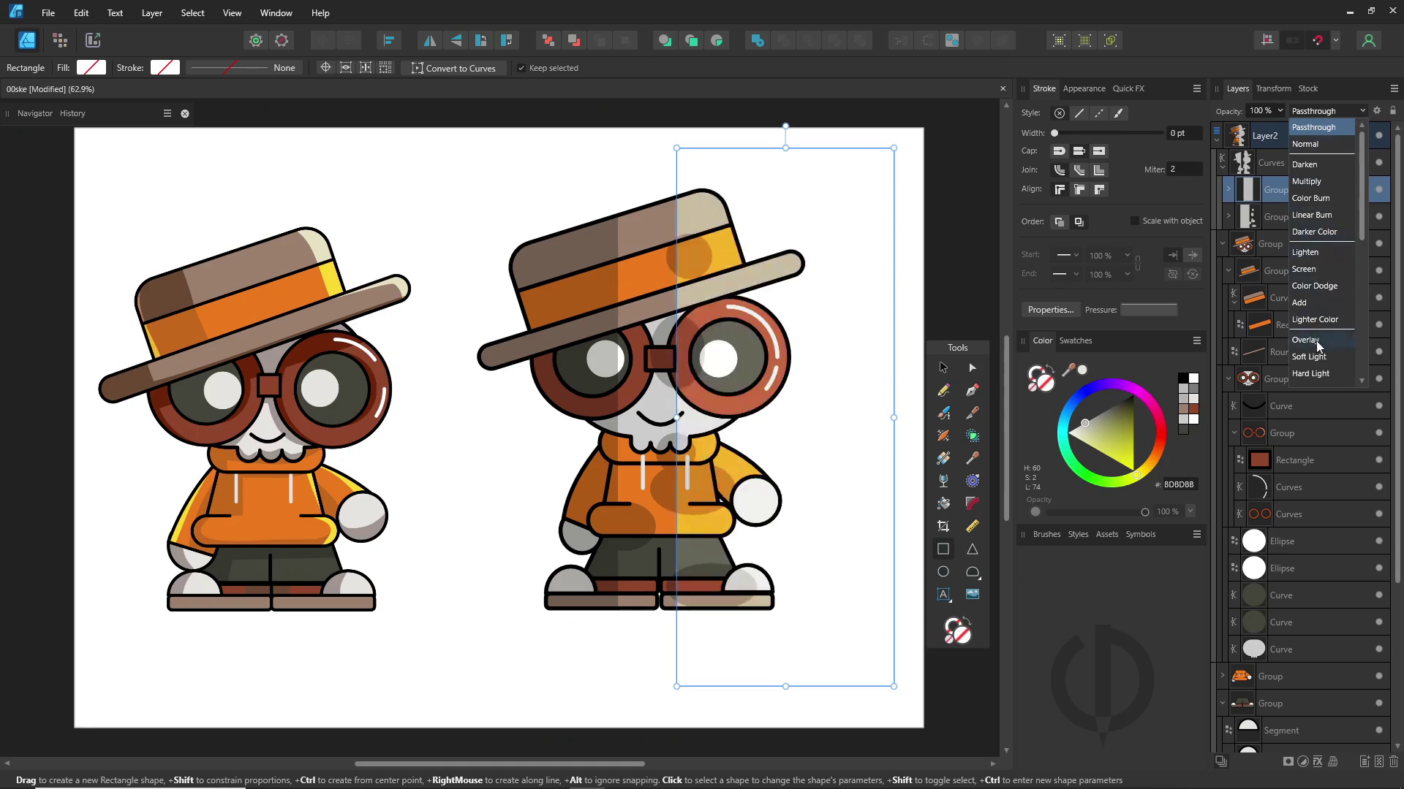
pyautogui.click(1306, 340)
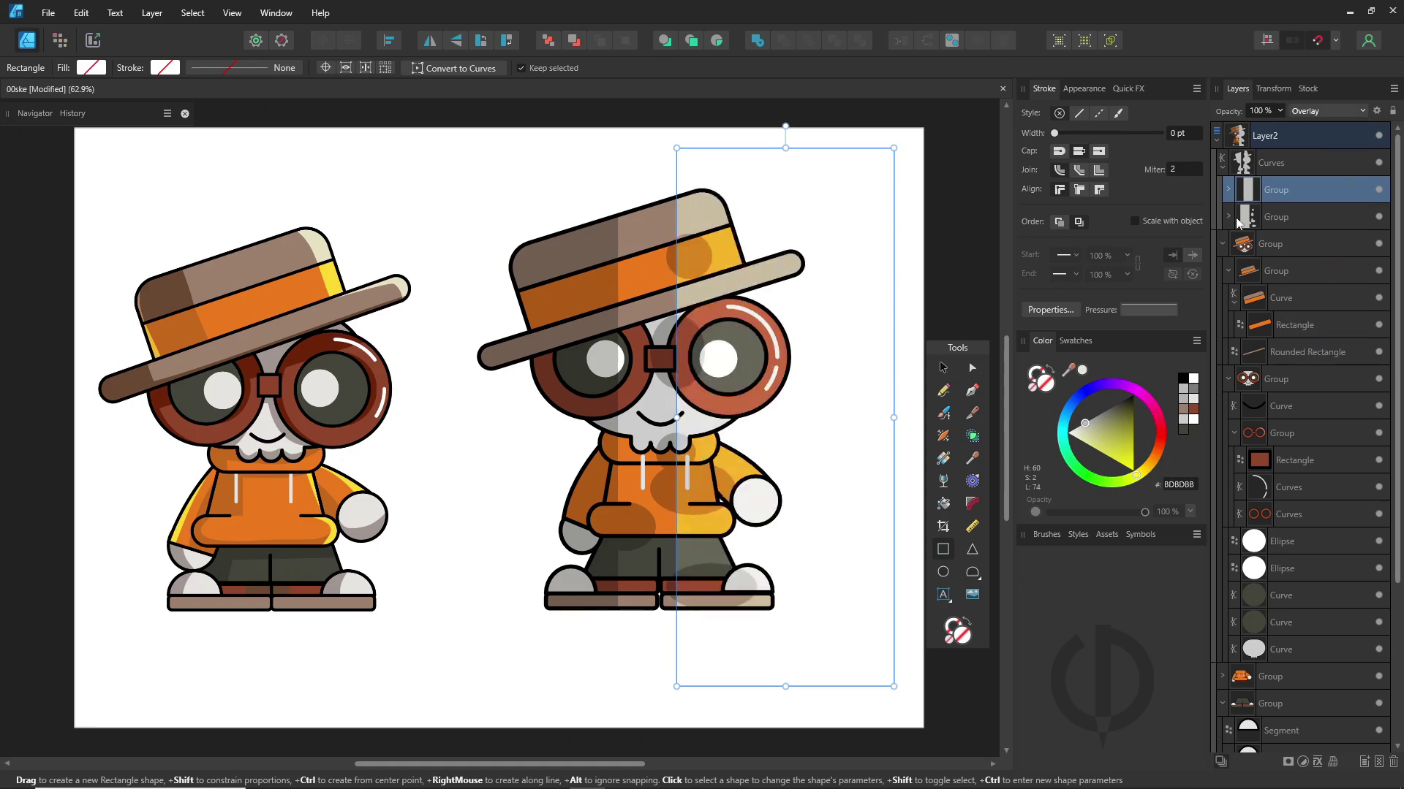
# - Draw several test ellipses inside the Overlay group over the hat, left goggle, left sleeve, trousers and right shoe
pyautogui.click(1229, 190)
pyautogui.click(1288, 217)
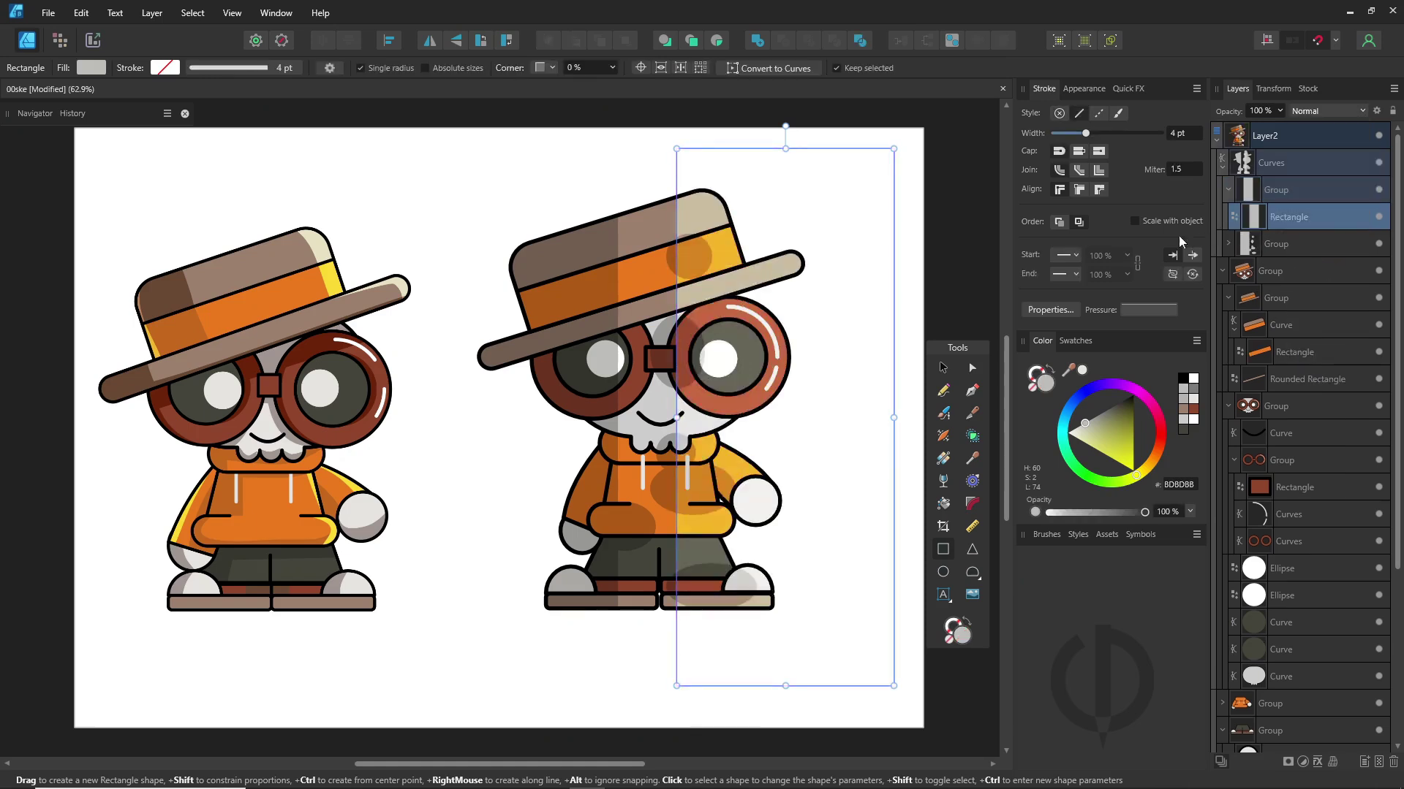
pyautogui.click(943, 571)
pyautogui.moveTo(578, 232); pyautogui.dragTo(631, 291)
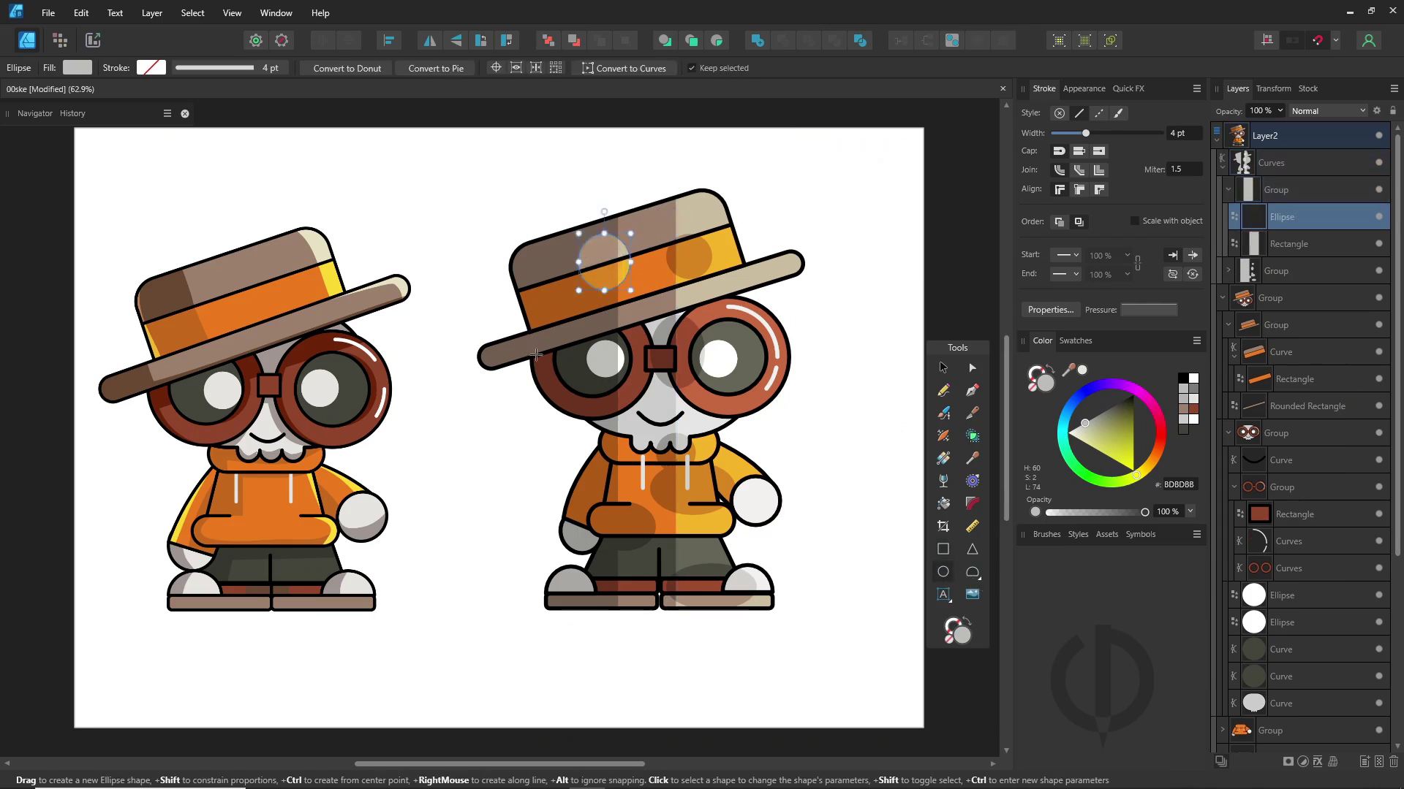
pyautogui.moveTo(625, 392)
pyautogui.mouseDown()
pyautogui.moveTo(564, 455)
pyautogui.moveTo(554, 535)
pyautogui.mouseUp()
pyautogui.moveTo(652, 541); pyautogui.dragTo(601, 583)
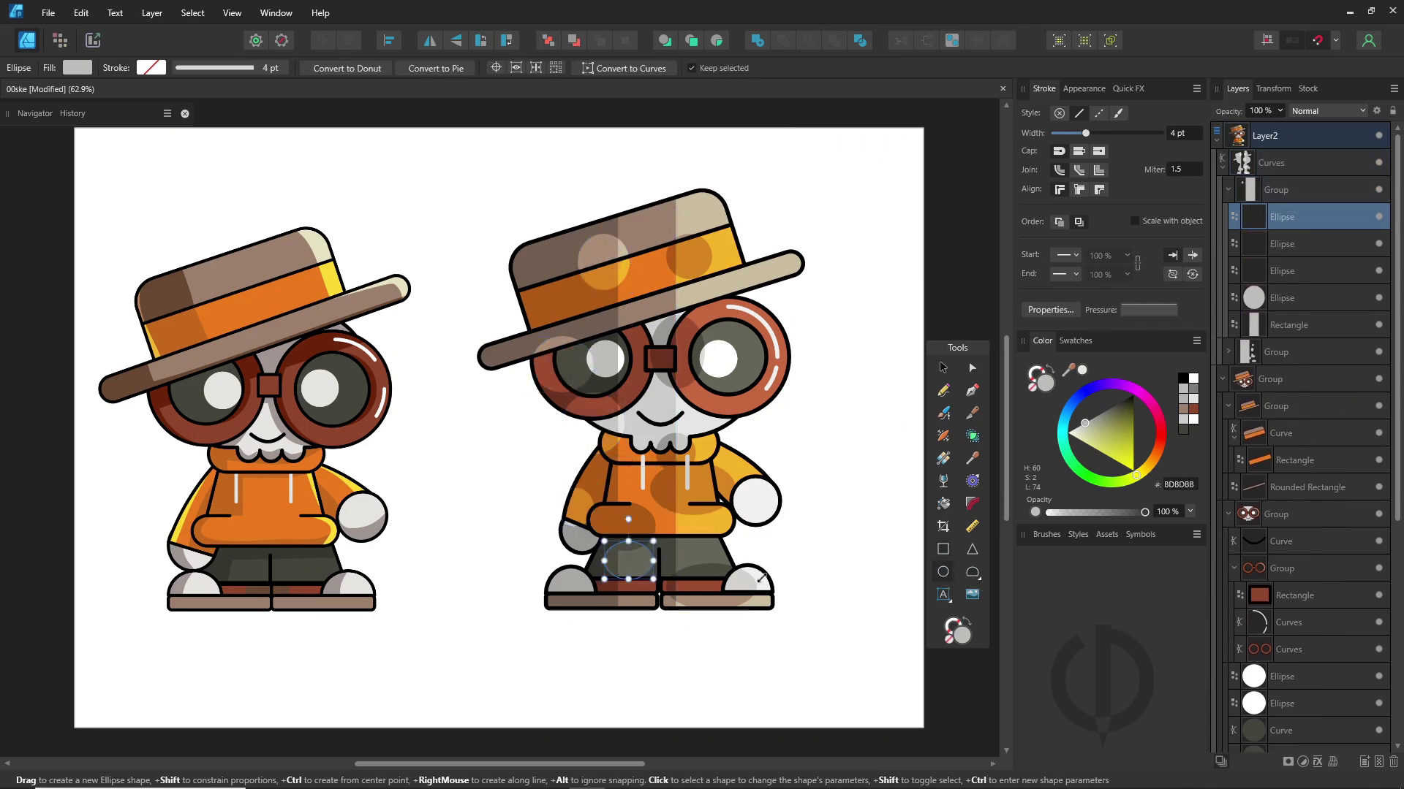
pyautogui.moveTo(802, 547); pyautogui.dragTo(735, 614)
pyautogui.moveTo(500, 289); pyautogui.dragTo(566, 198)
pyautogui.moveTo(470, 322); pyautogui.dragTo(517, 401)
pyautogui.moveTo(742, 232); pyautogui.dragTo(818, 303)
pyautogui.press('v')
pyautogui.click(890, 400)
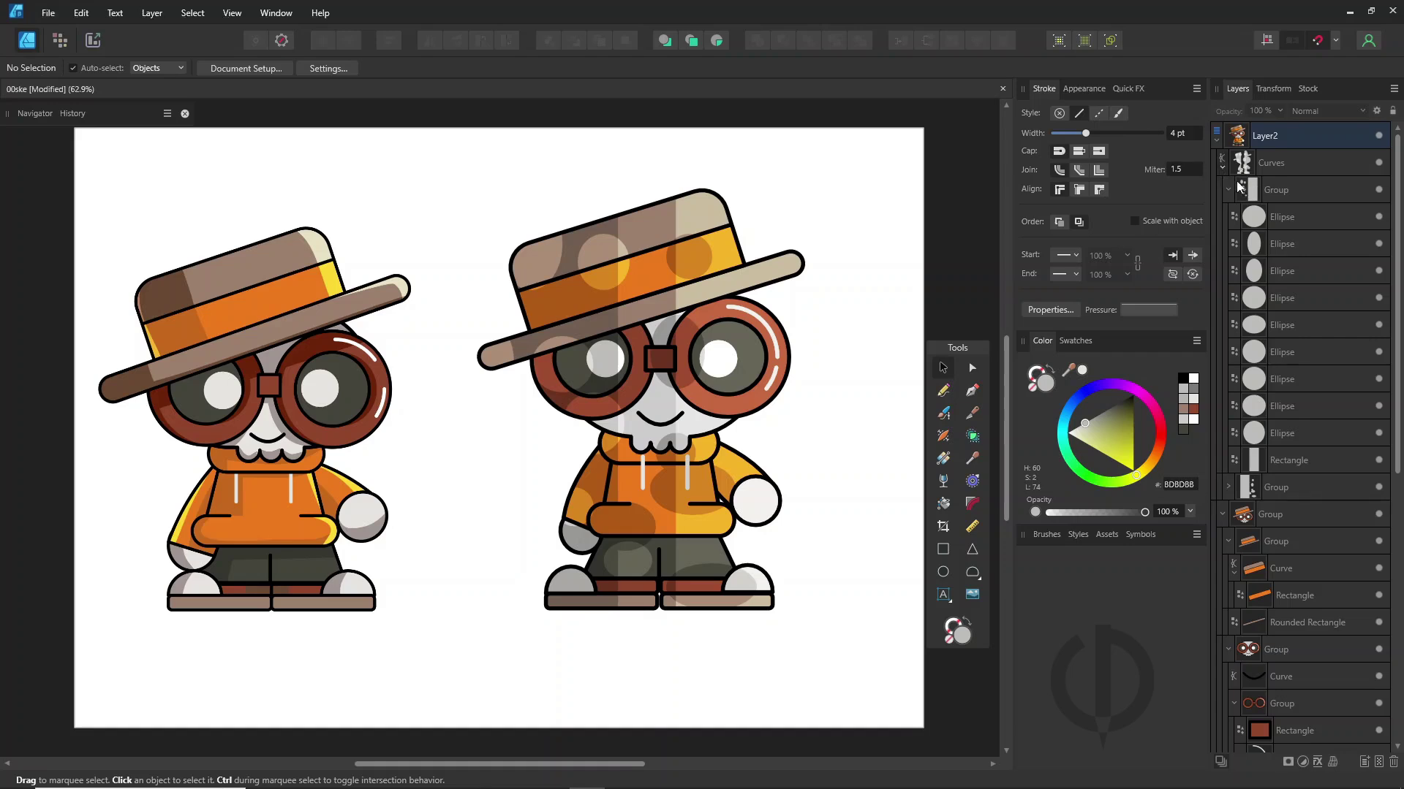
# - Delete the merged silhouette together with its Multiply and Overlay shading groups
pyautogui.click(1221, 167)
pyautogui.click(1283, 172)
pyautogui.press('Delete')
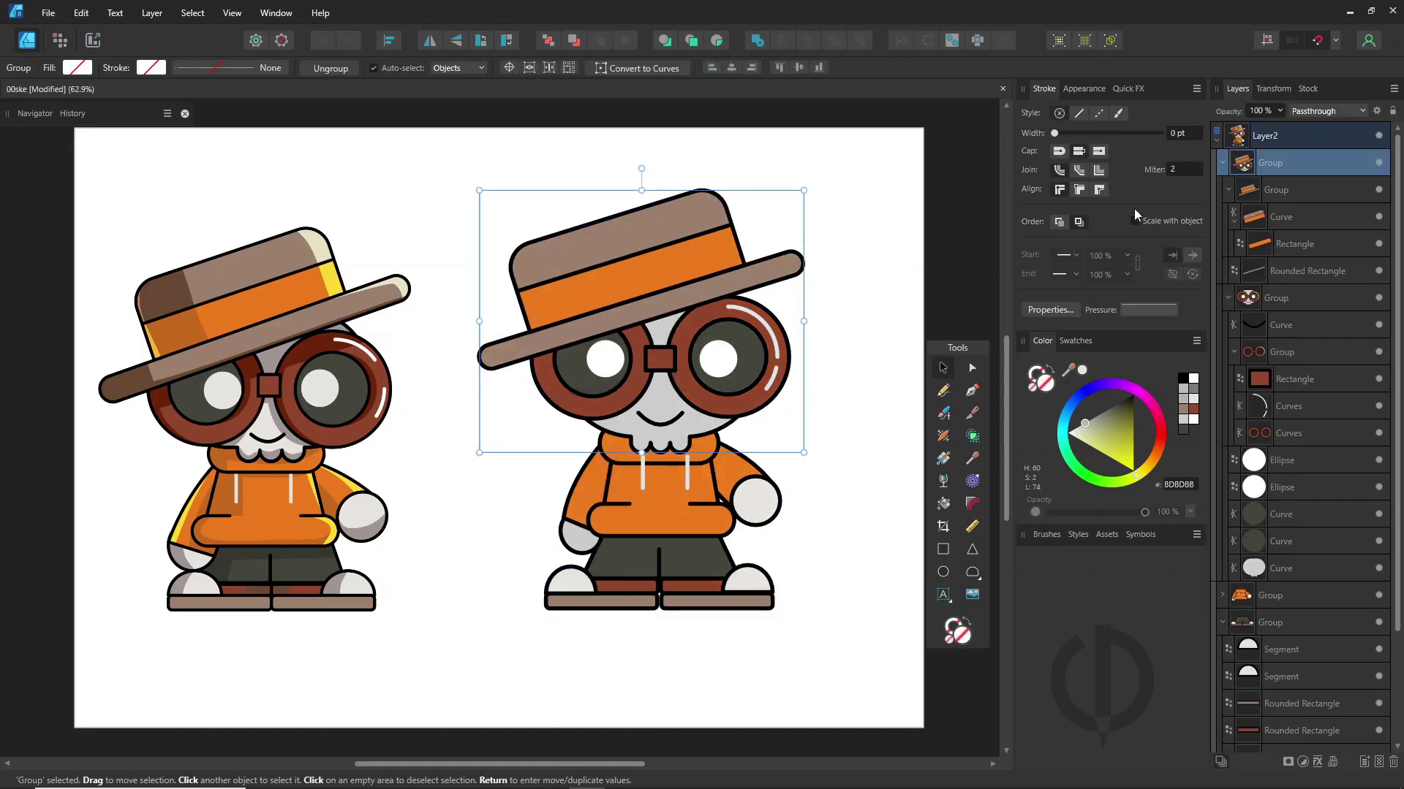
pyautogui.click(880, 445)
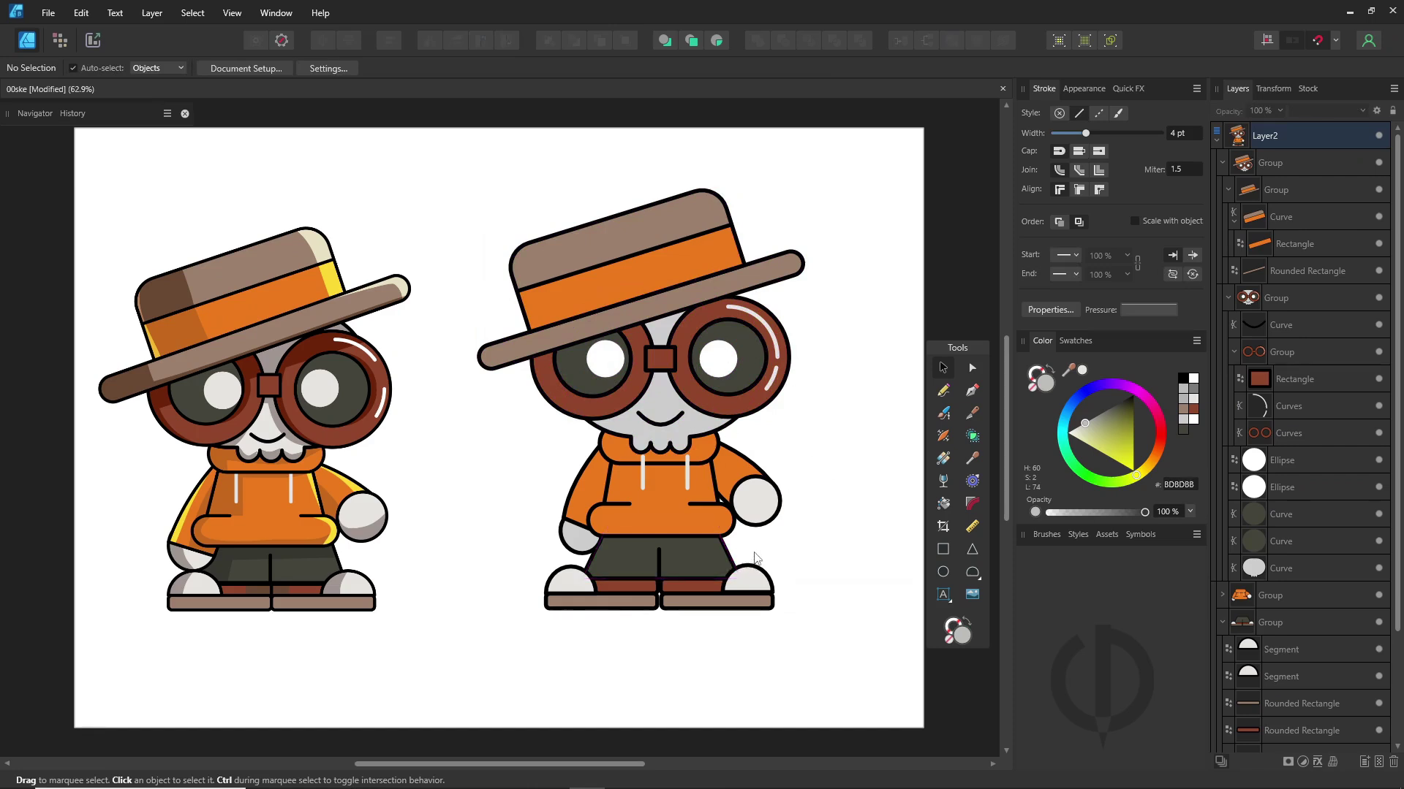
# - Create a new styles category named "art toy"
pyautogui.click(1078, 539)
pyautogui.click(1198, 533)
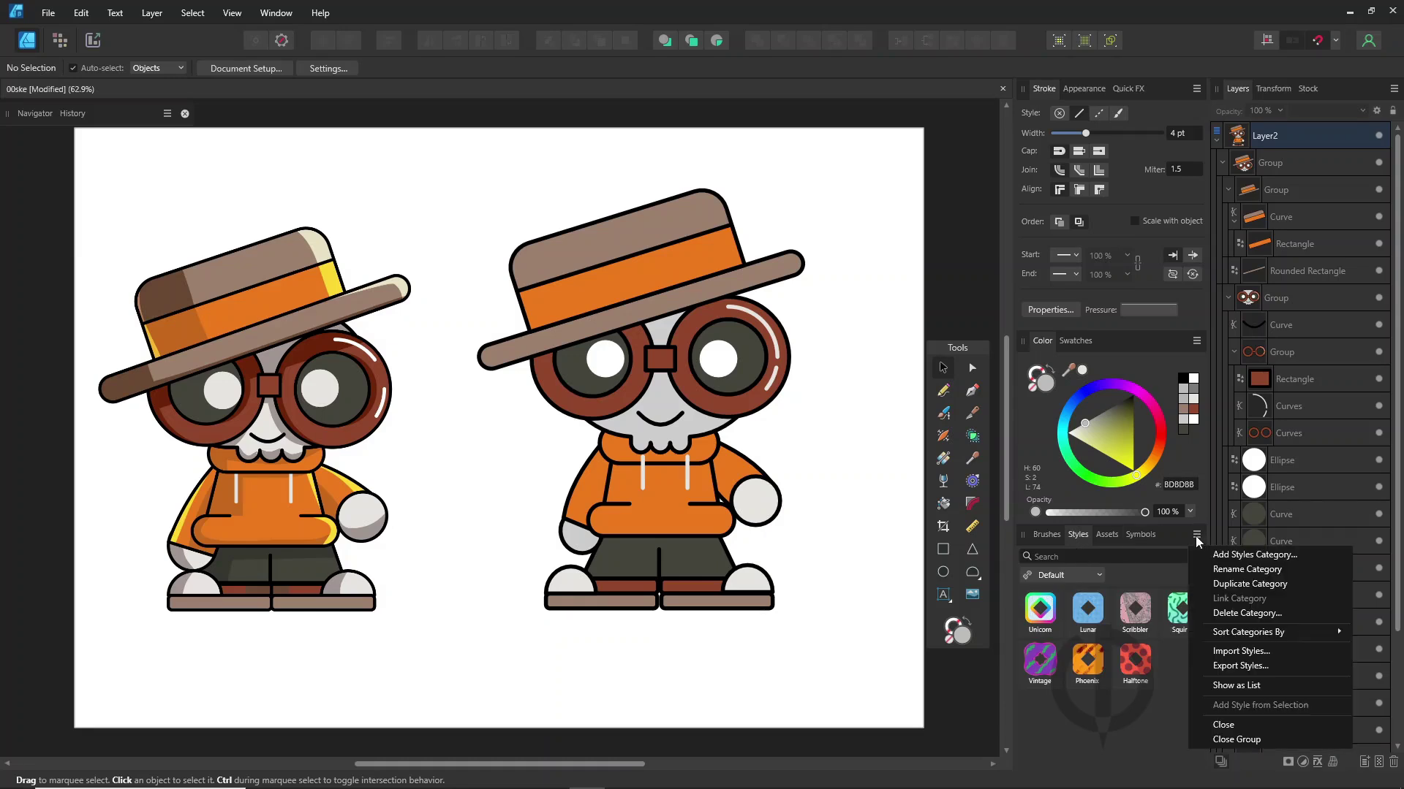
pyautogui.click(1236, 556)
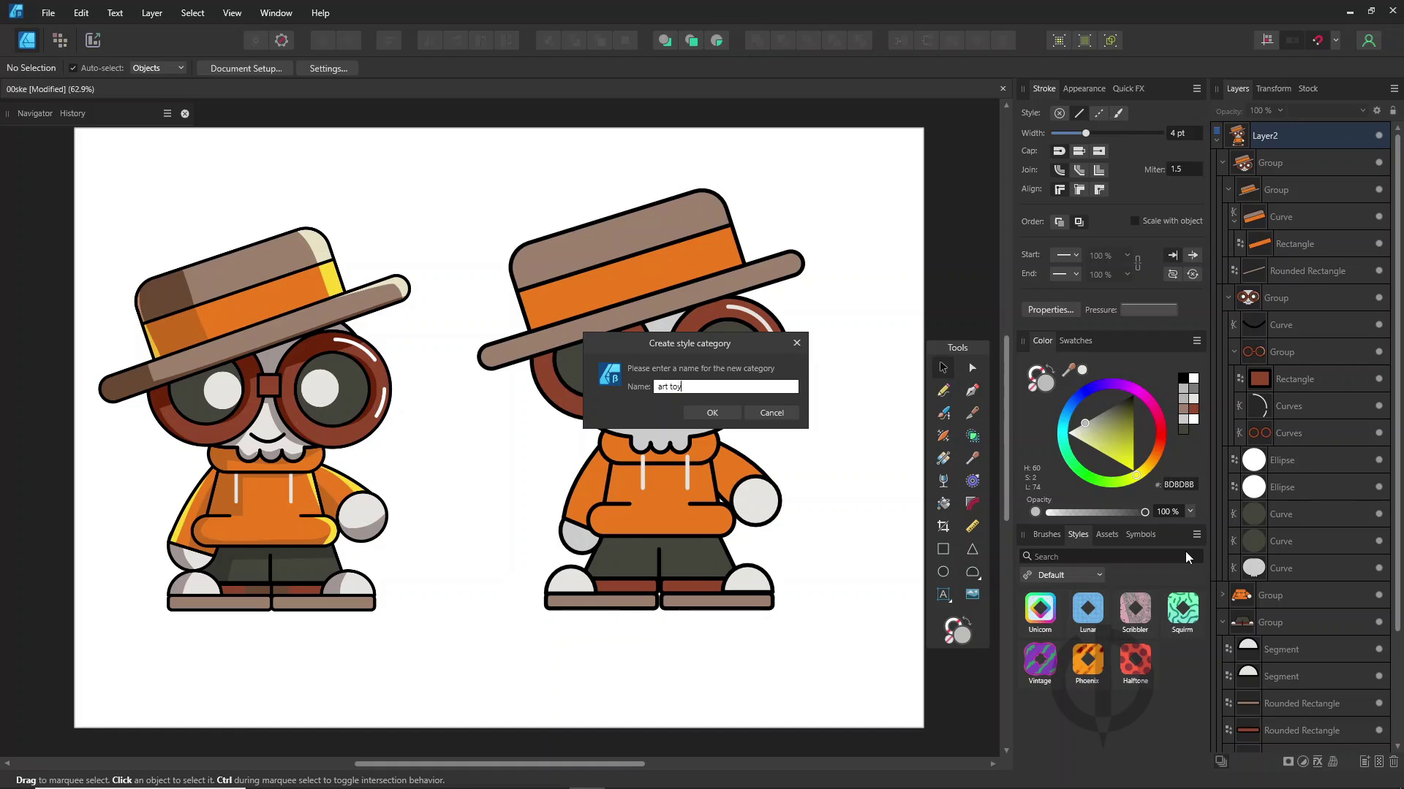
pyautogui.press('Return')
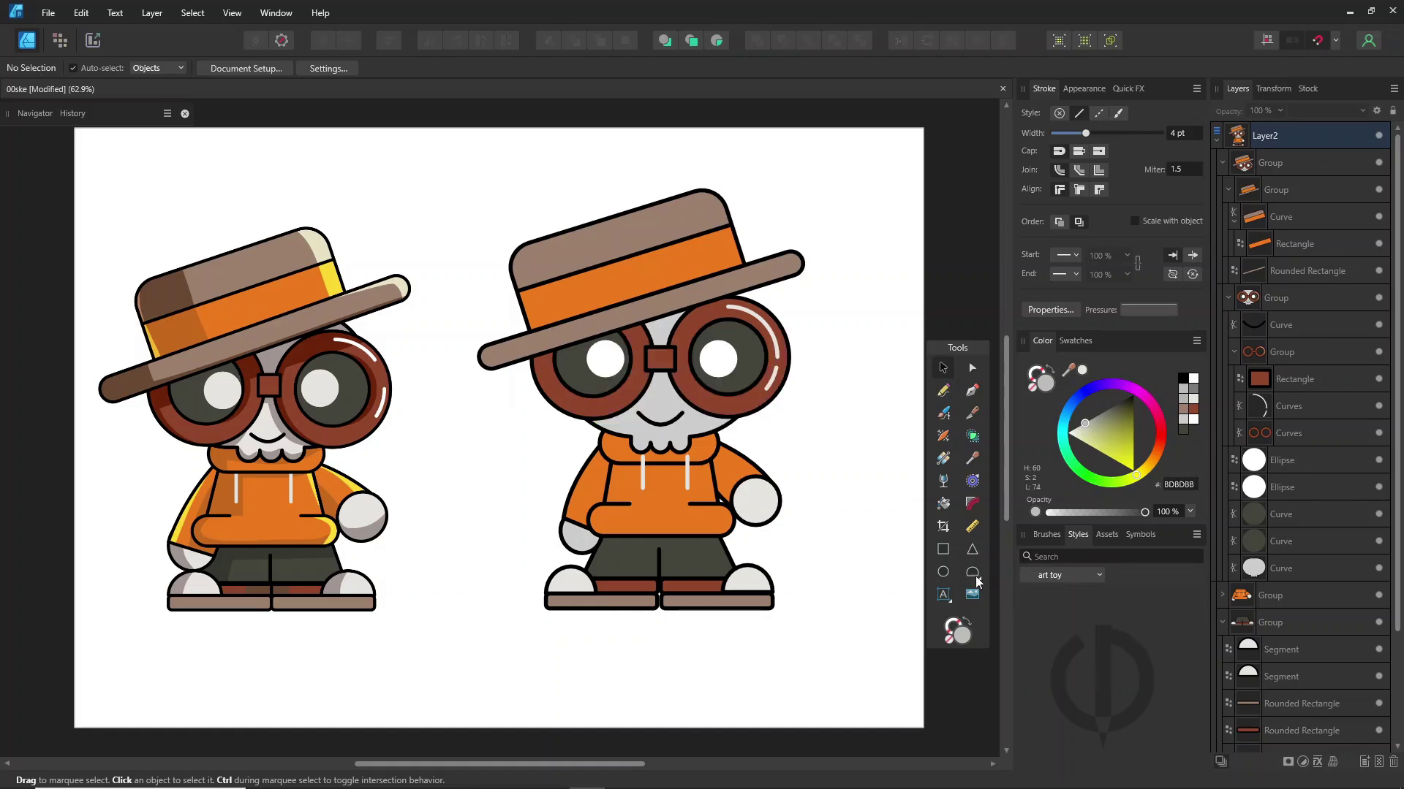
# - Draw a grey rectangle inside the hat crown over its left end, rotate it to the hat's tilt, and set it to Multiply
pyautogui.click(571, 249)
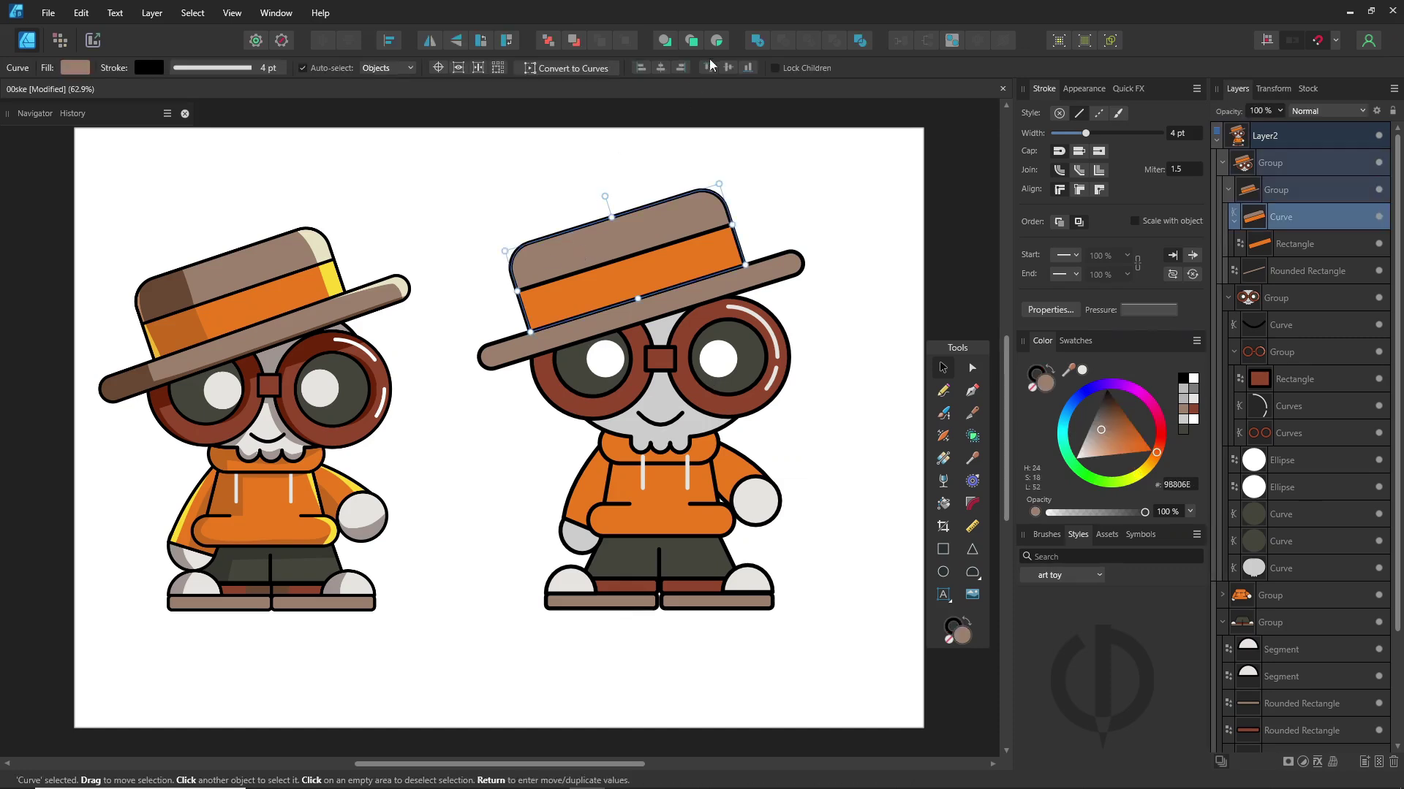
pyautogui.click(943, 550)
pyautogui.moveTo(470, 204); pyautogui.dragTo(583, 368)
pyautogui.moveTo(529, 186); pyautogui.dragTo(495, 187)
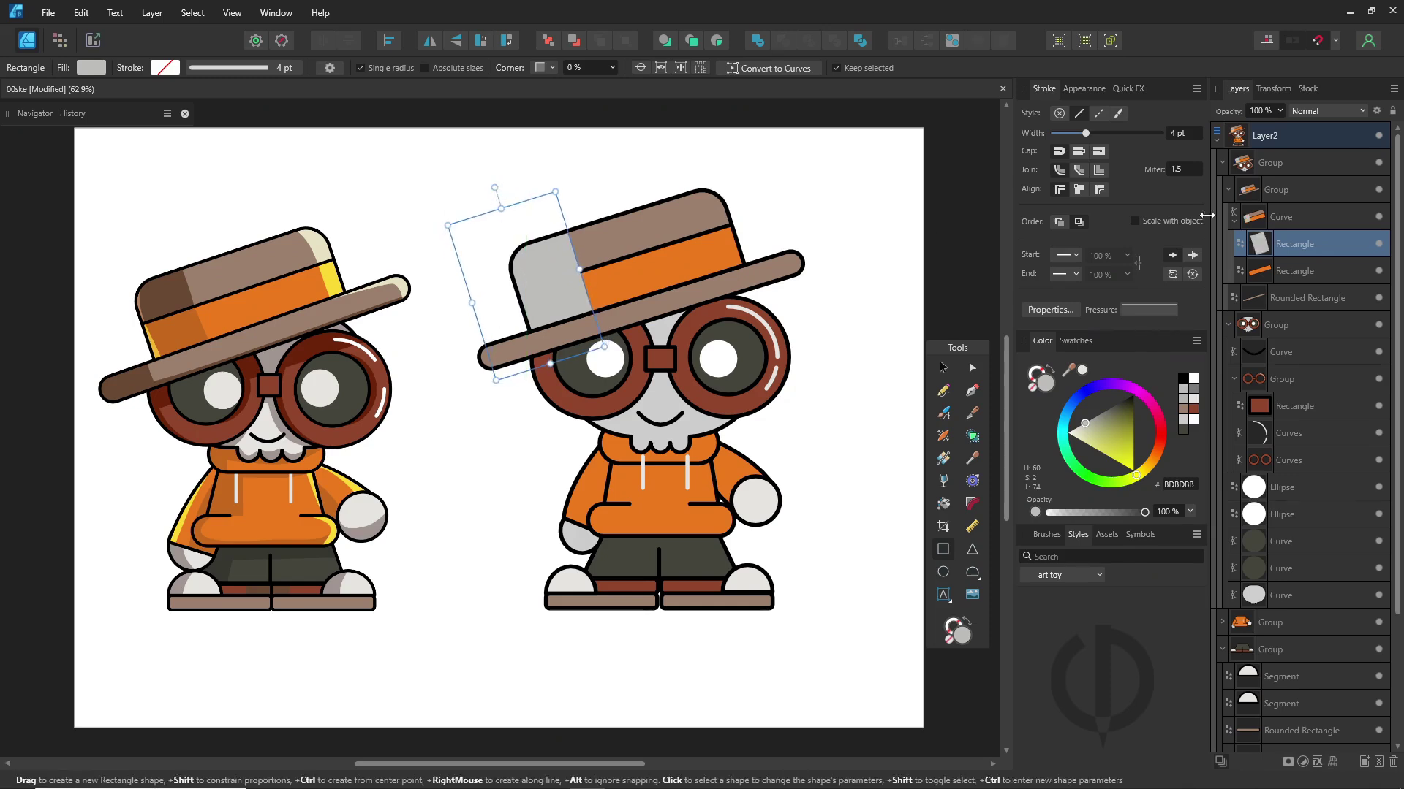
pyautogui.click(1355, 112)
pyautogui.click(1320, 166)
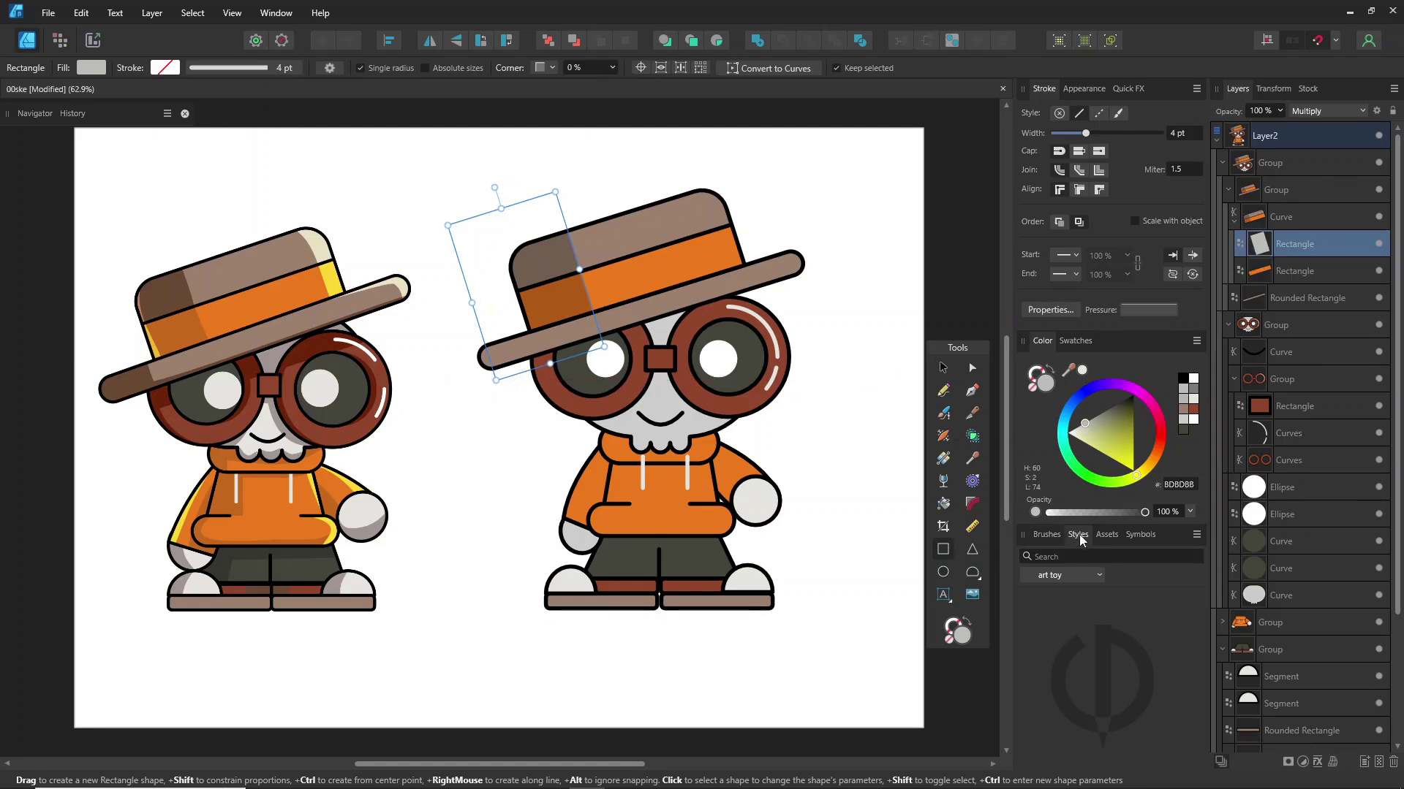
# - Save the Multiply rectangle's look as a style in the art toy category and name it "shadow"
pyautogui.click(1197, 535)
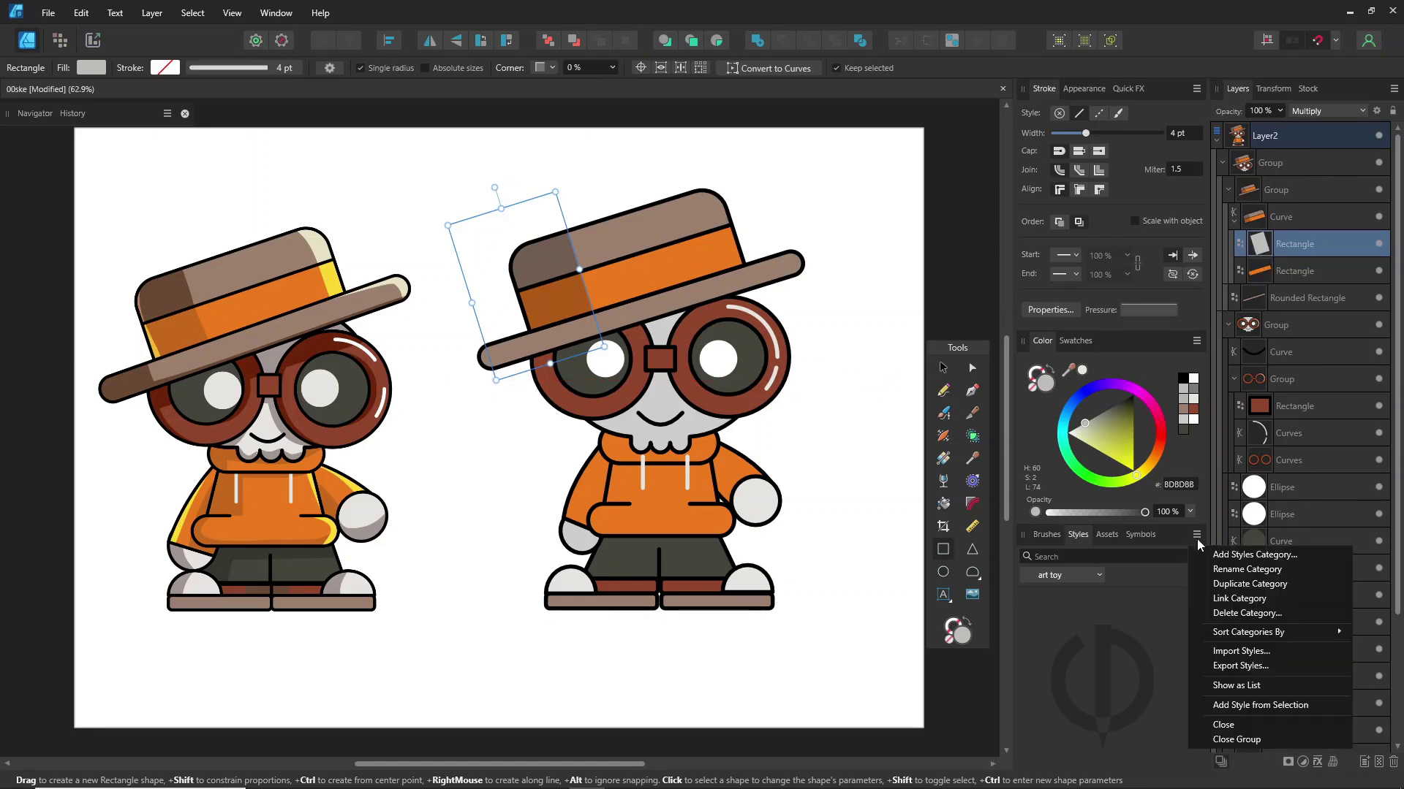
pyautogui.click(1260, 708)
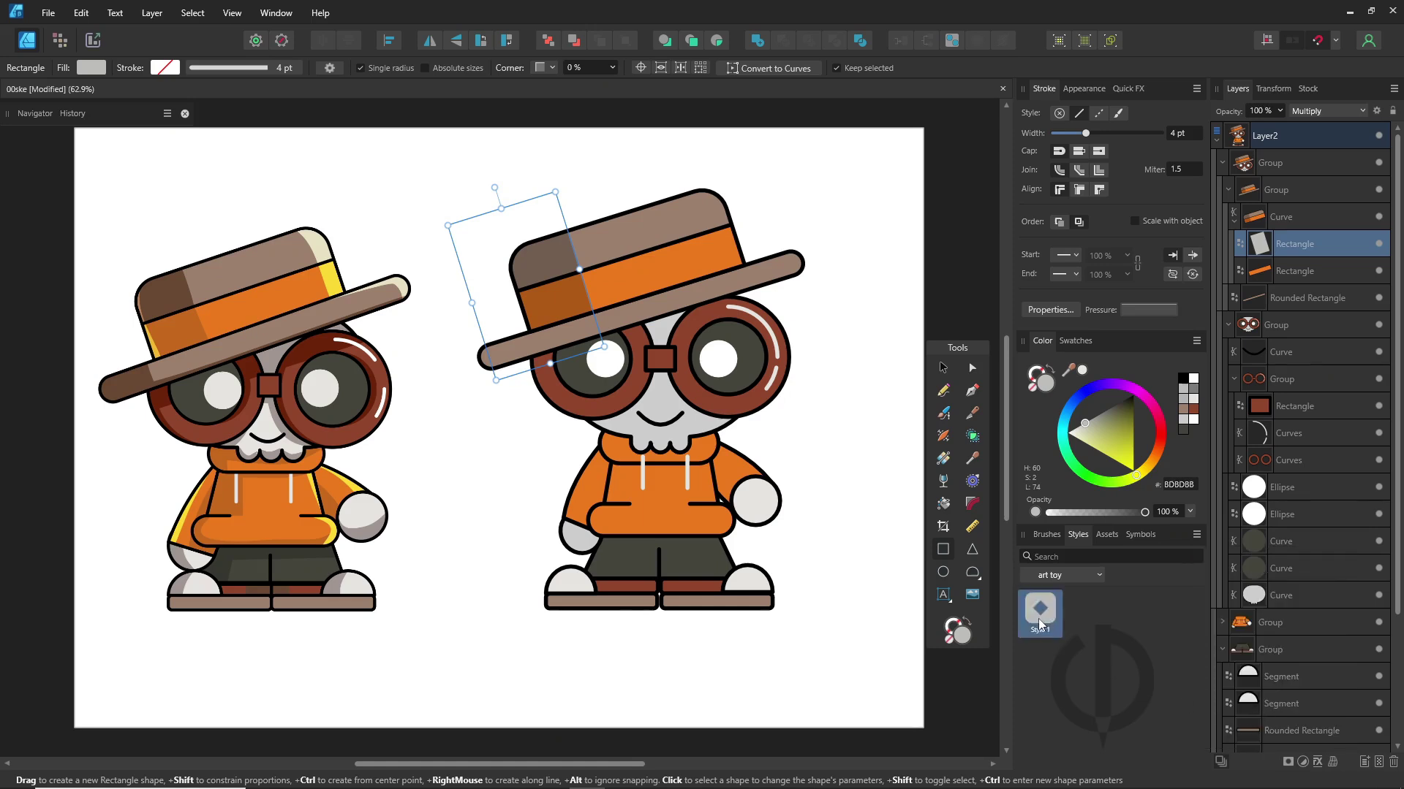
pyautogui.rightClick(1039, 620)
pyautogui.click(1056, 629)
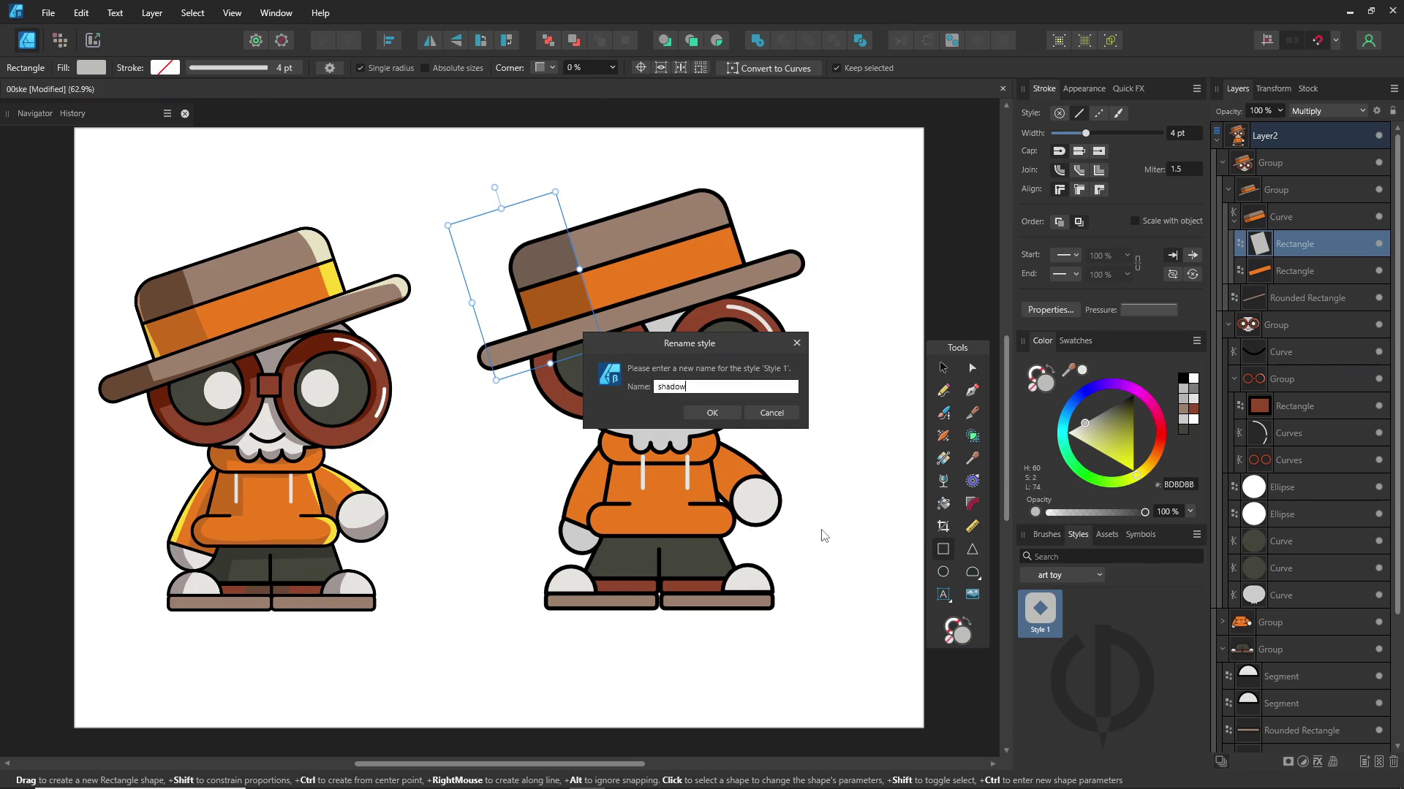
pyautogui.press('Return')
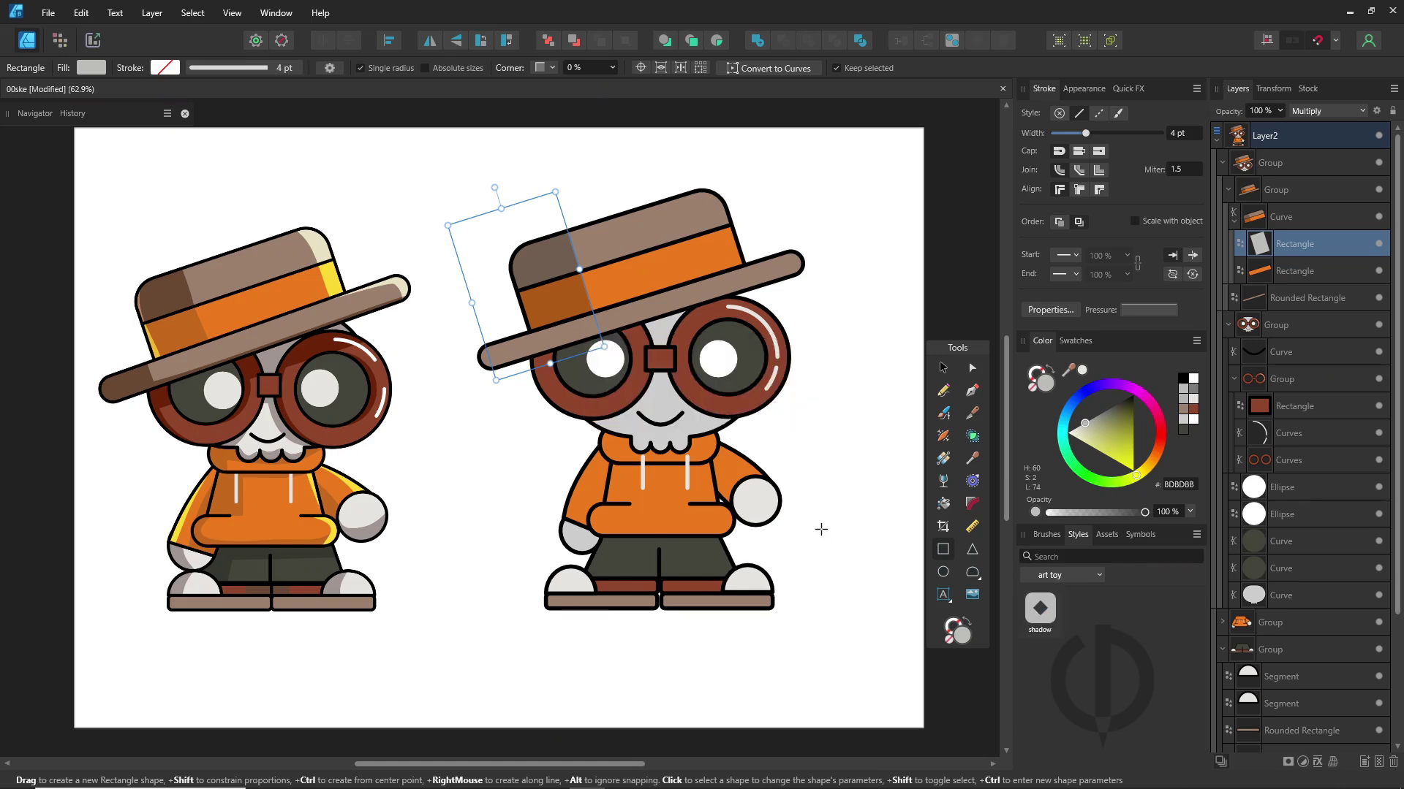
# - Duplicate the shadow rectangle onto the hat crown's right end, set the copy to Overlay, and lighten its fill to CDCDCD
pyautogui.click(943, 368)
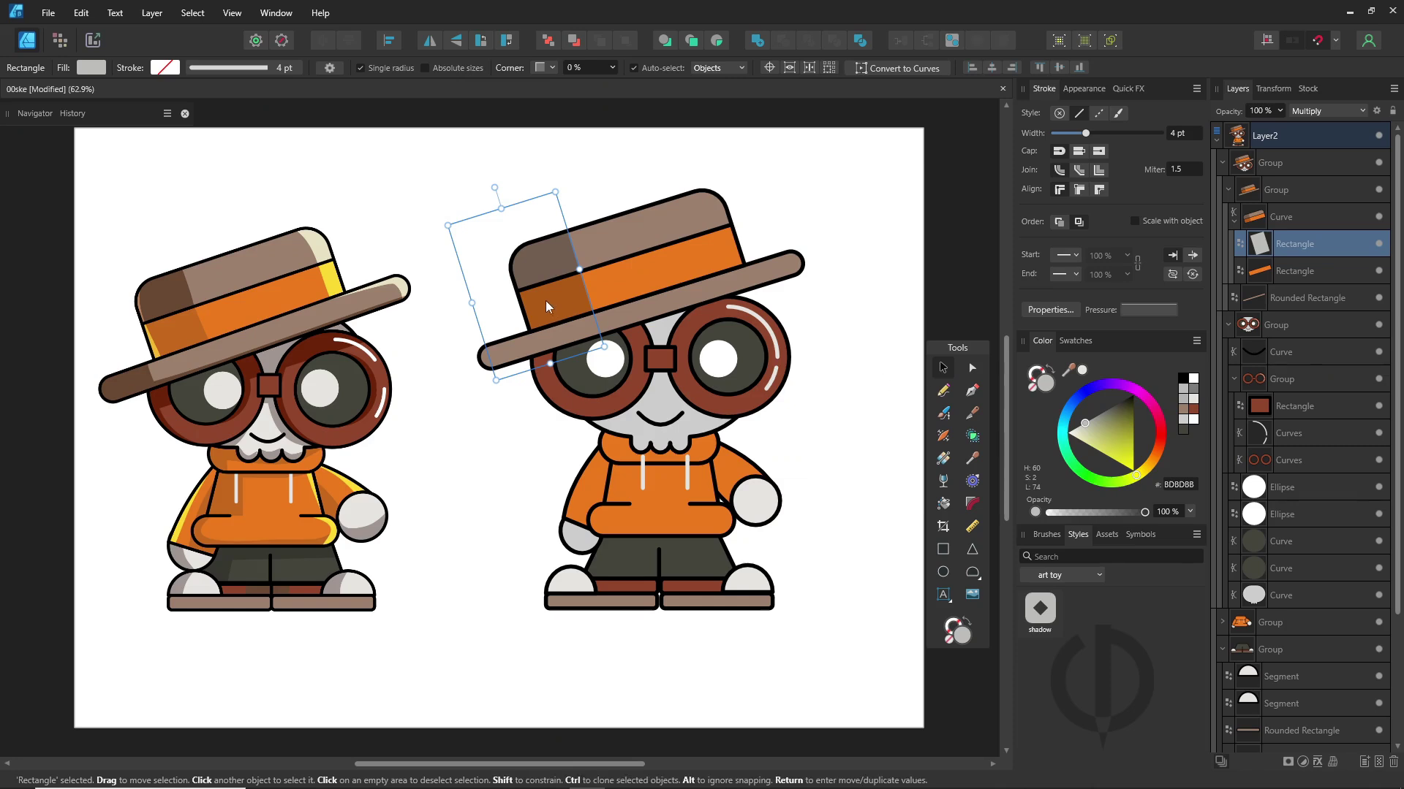
pyautogui.moveTo(545, 301); pyautogui.dragTo(786, 234)
pyautogui.hotkey('ctrl', 'j')
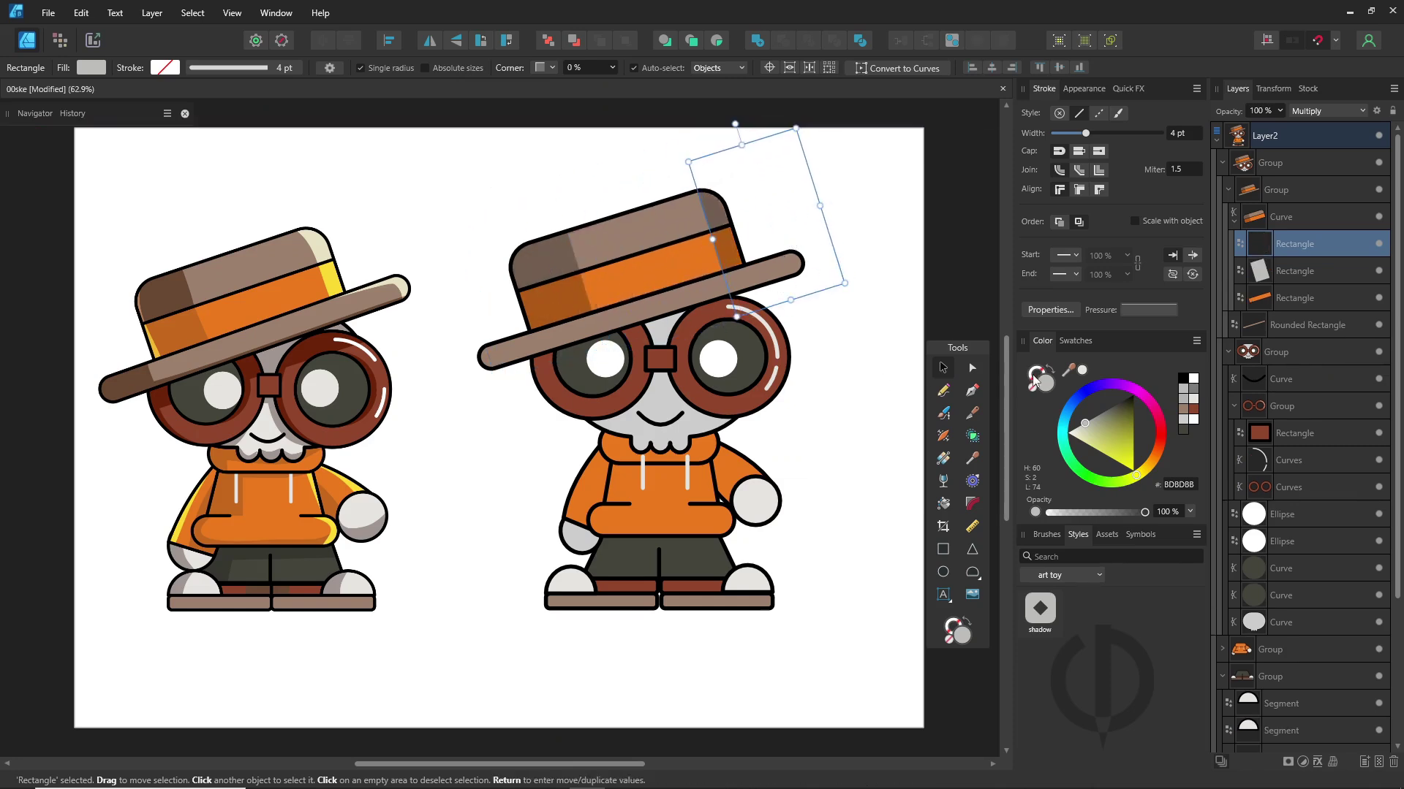
pyautogui.click(1358, 116)
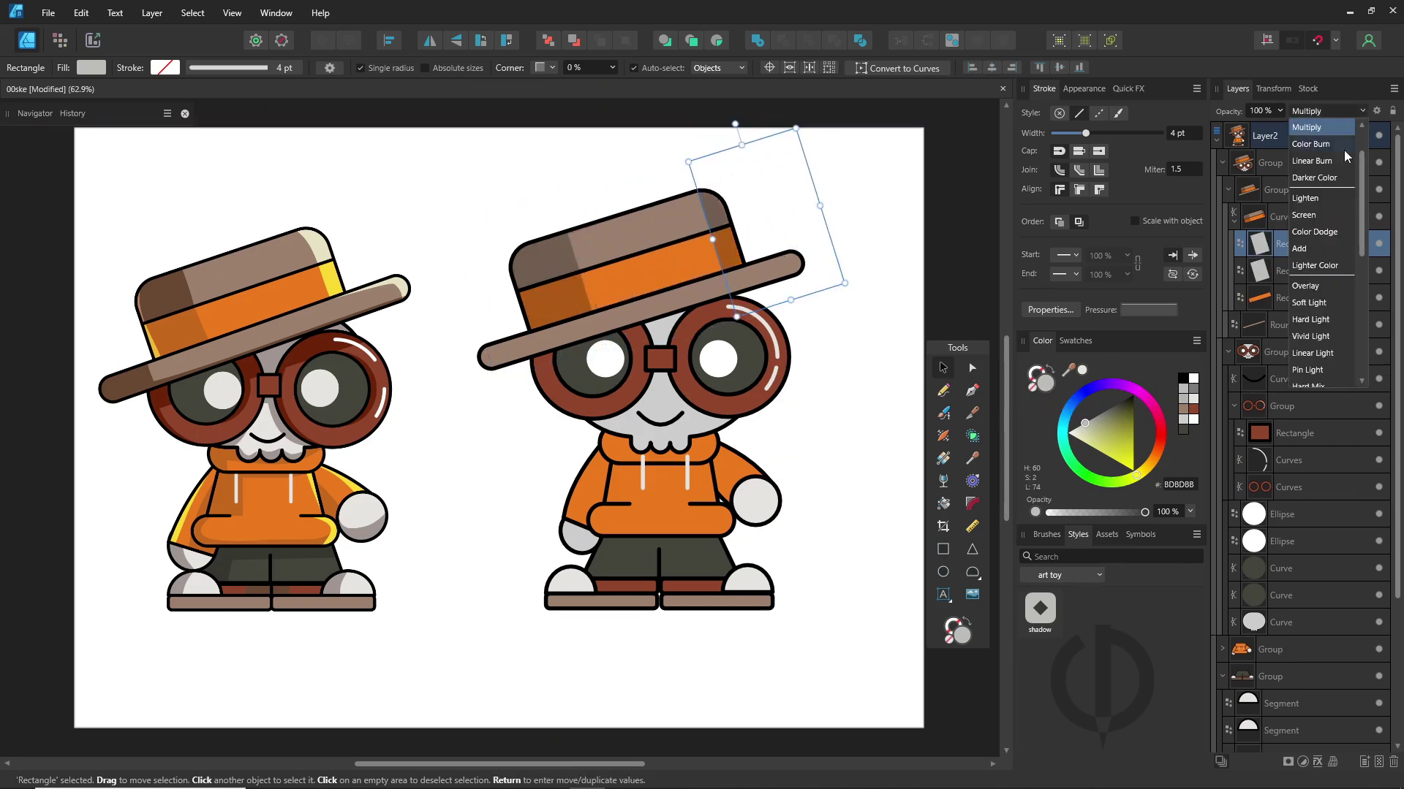
pyautogui.click(1306, 286)
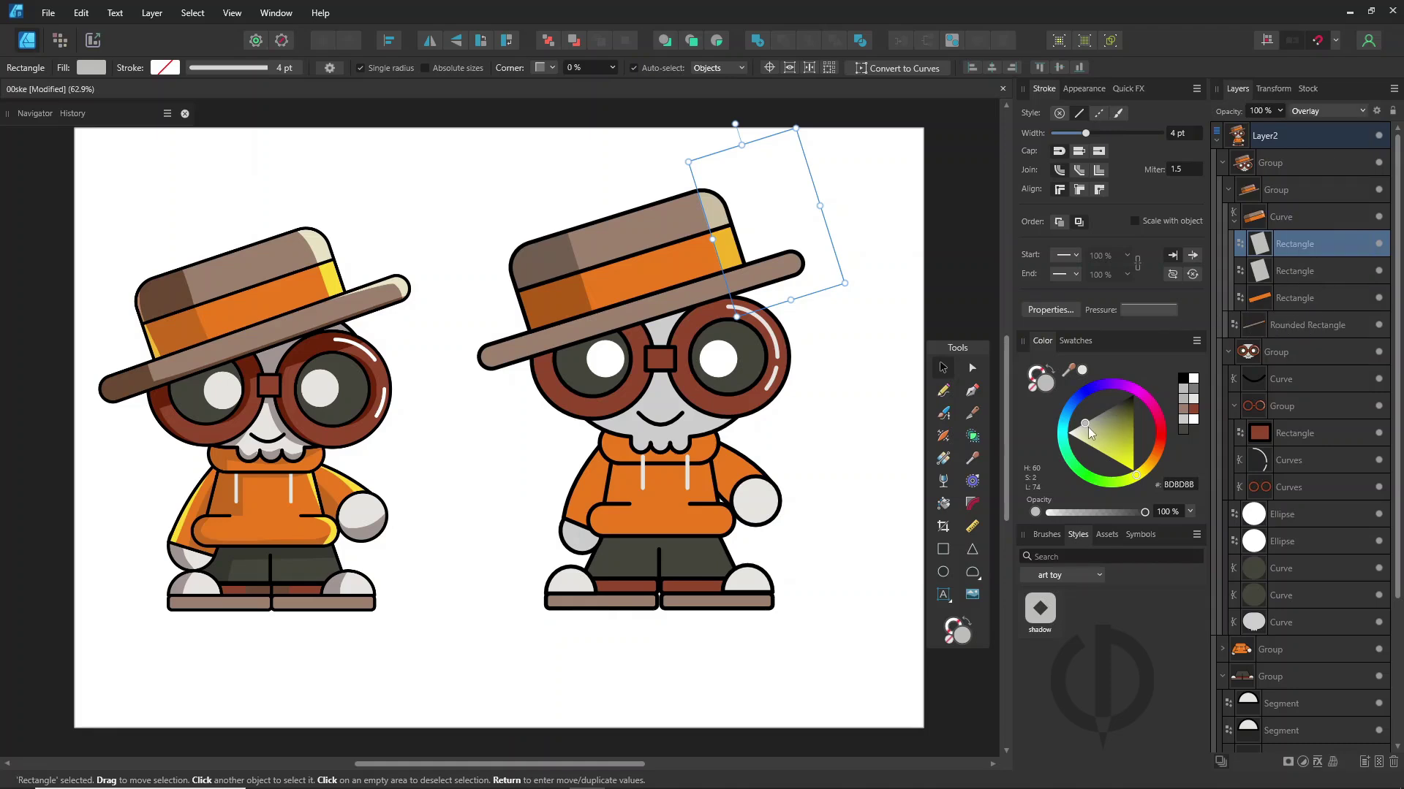
pyautogui.moveTo(1088, 432); pyautogui.dragTo(1082, 426)
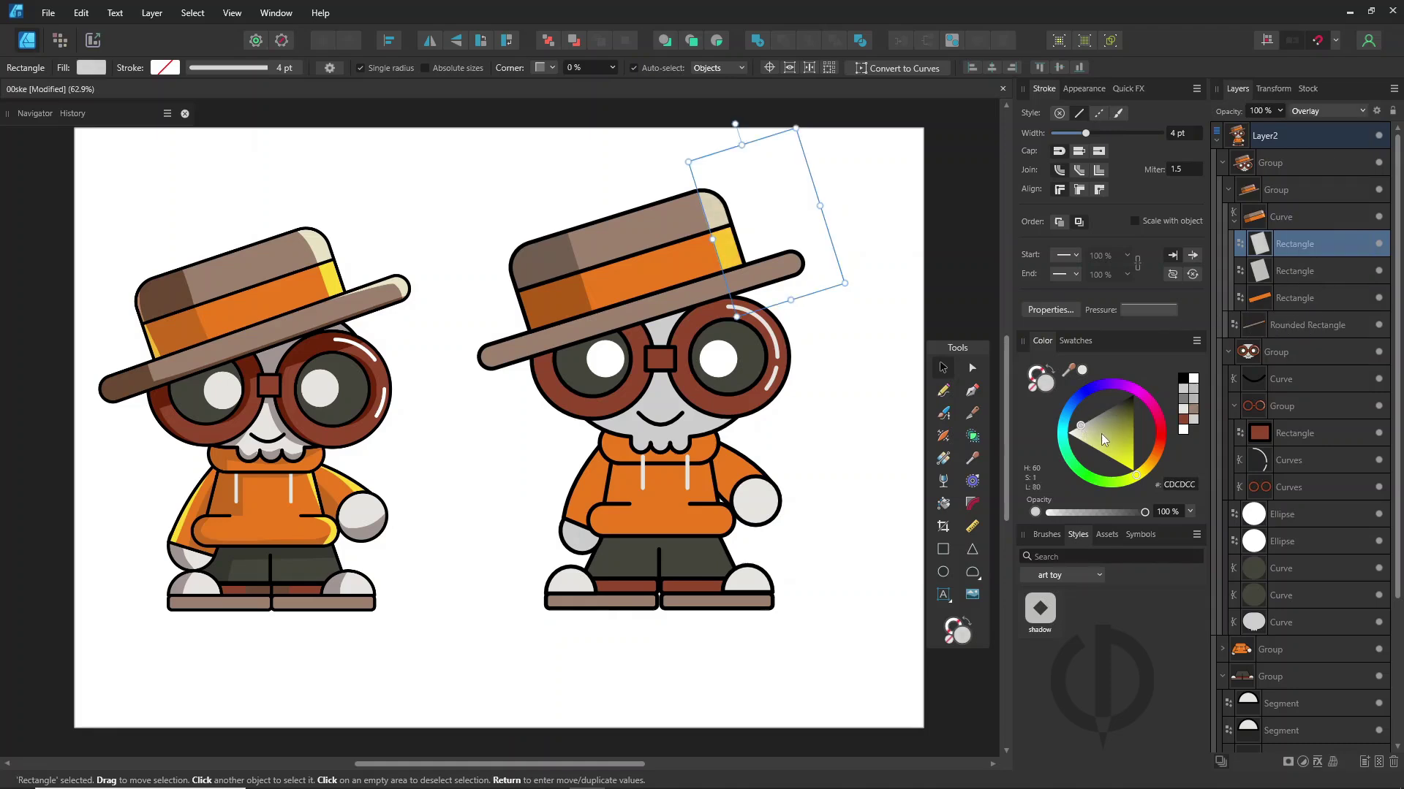
# - Save the Overlay rectangle's look as a style in the art toy category and name it "HL"
pyautogui.click(1196, 538)
pyautogui.click(1224, 710)
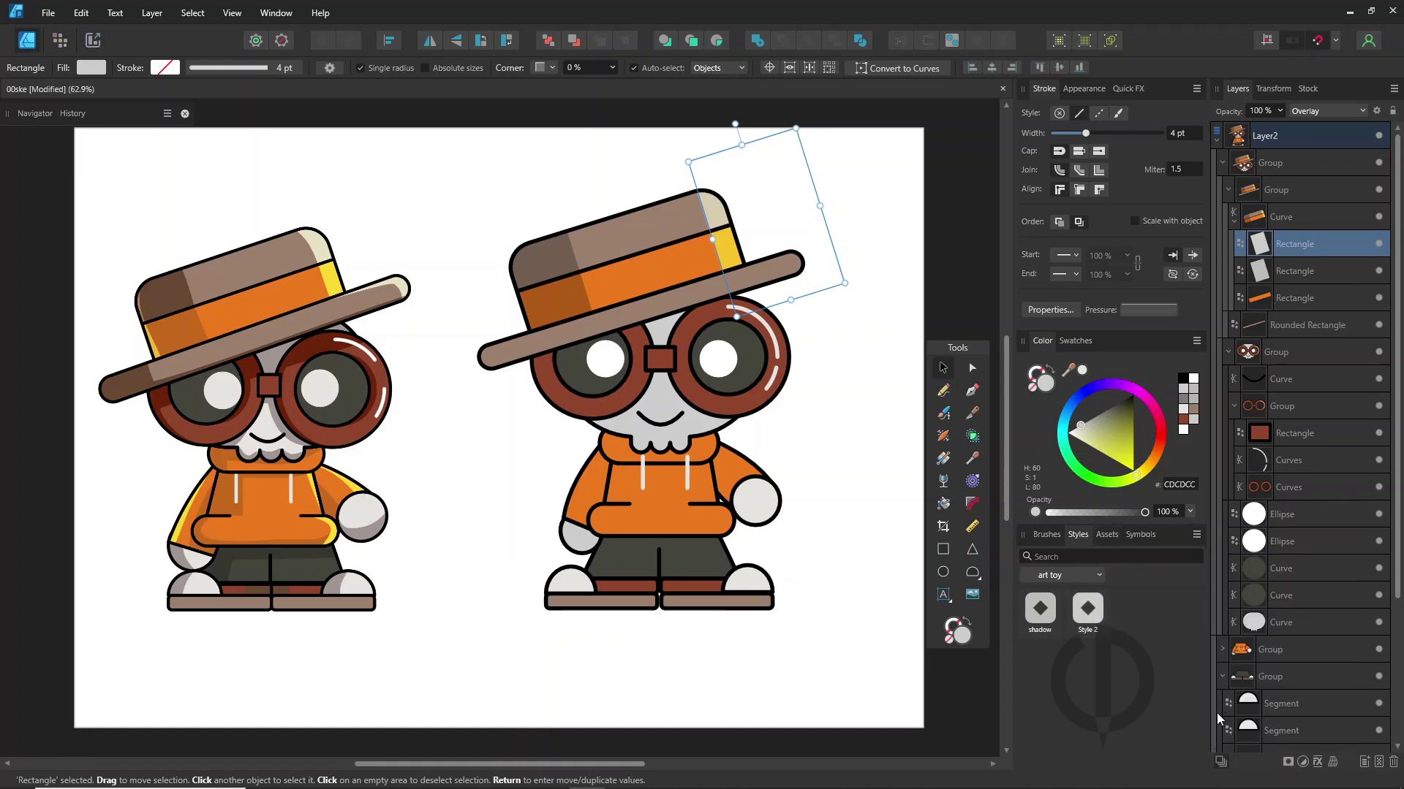
pyautogui.rightClick(1087, 629)
pyautogui.click(1111, 627)
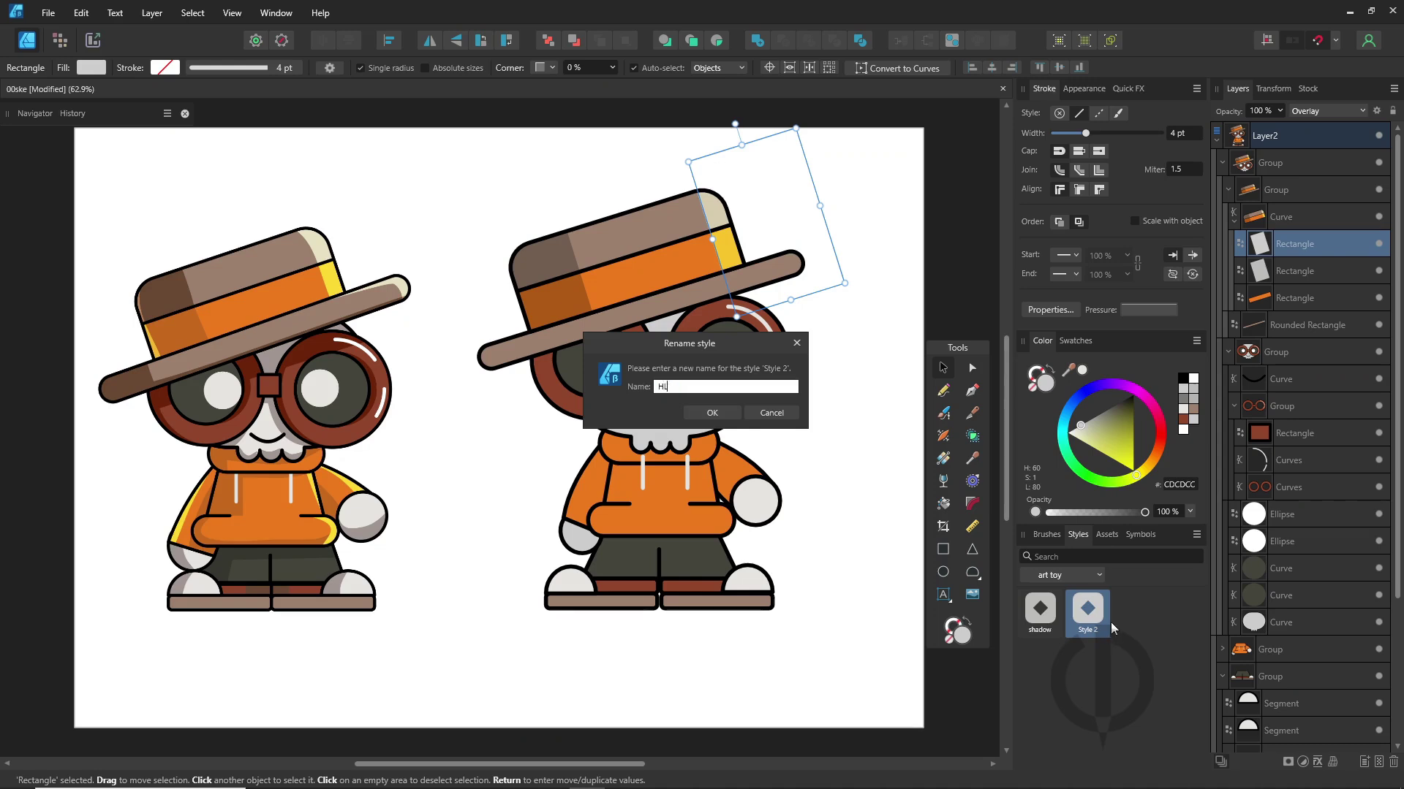
pyautogui.press('Return')
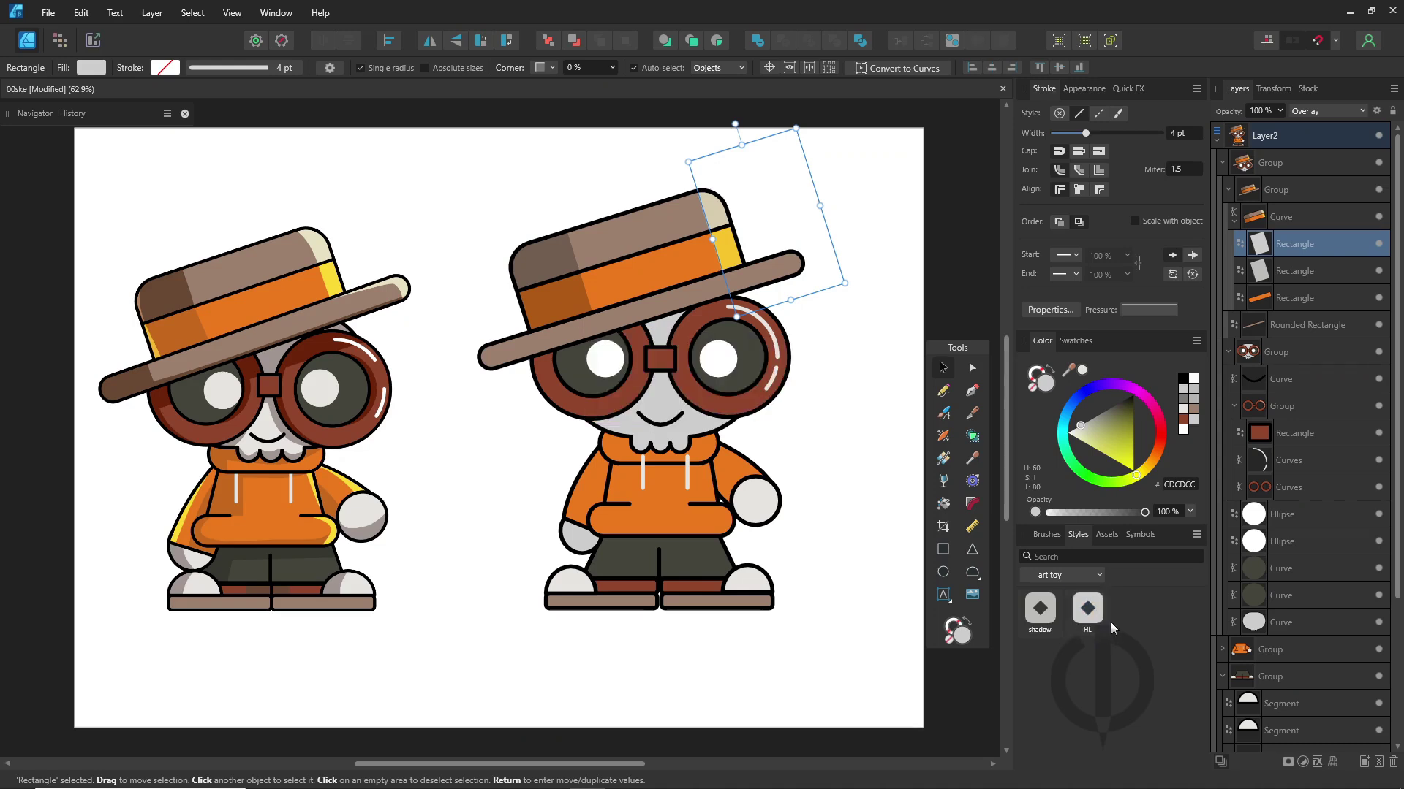
# - Draw a rectangle inside the hat brim over its left end, rotate it about 15° to match the brim, and apply the shadow style
pyautogui.click(546, 343)
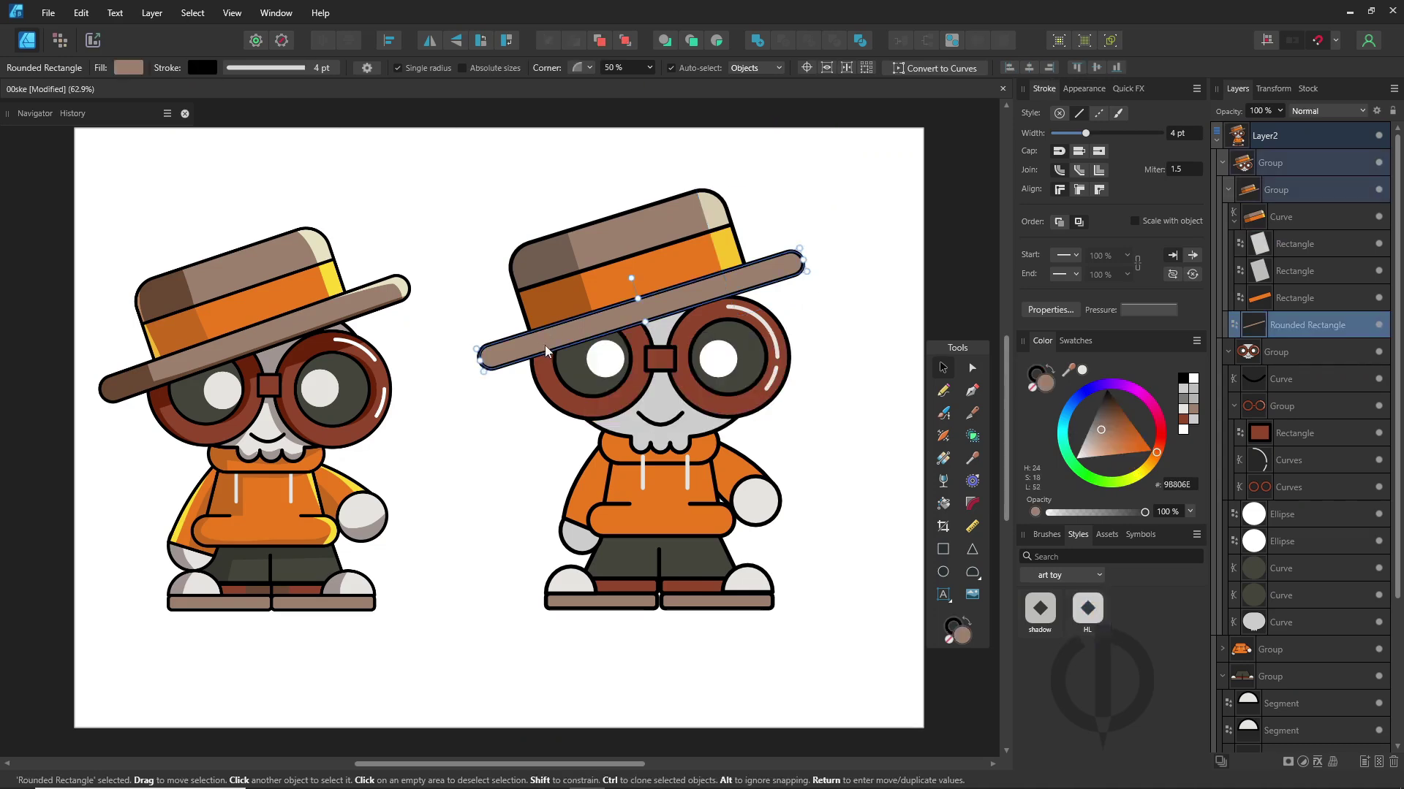
pyautogui.click(943, 551)
pyautogui.moveTo(460, 386)
pyautogui.mouseDown()
pyautogui.moveTo(531, 305)
pyautogui.moveTo(492, 283)
pyautogui.mouseUp()
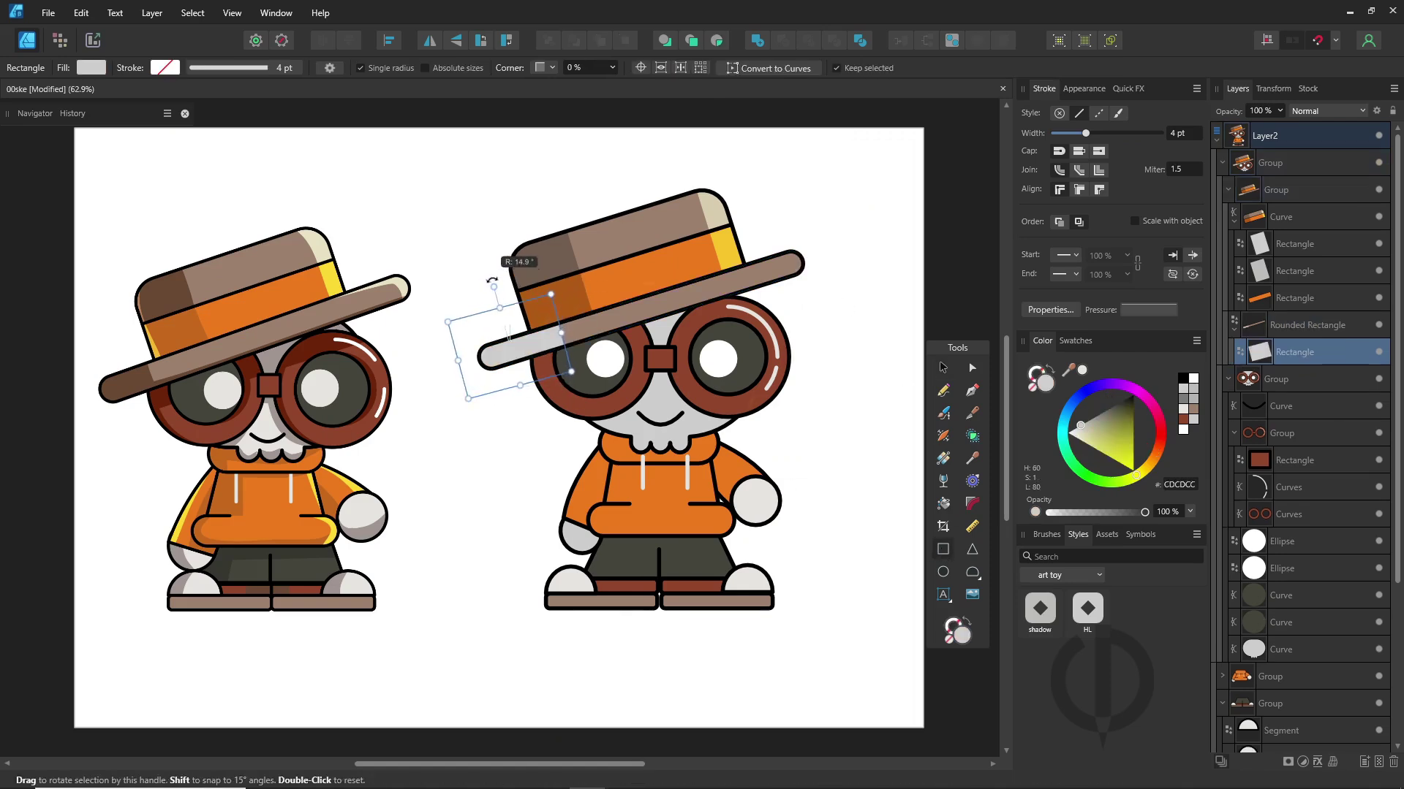
pyautogui.click(1038, 621)
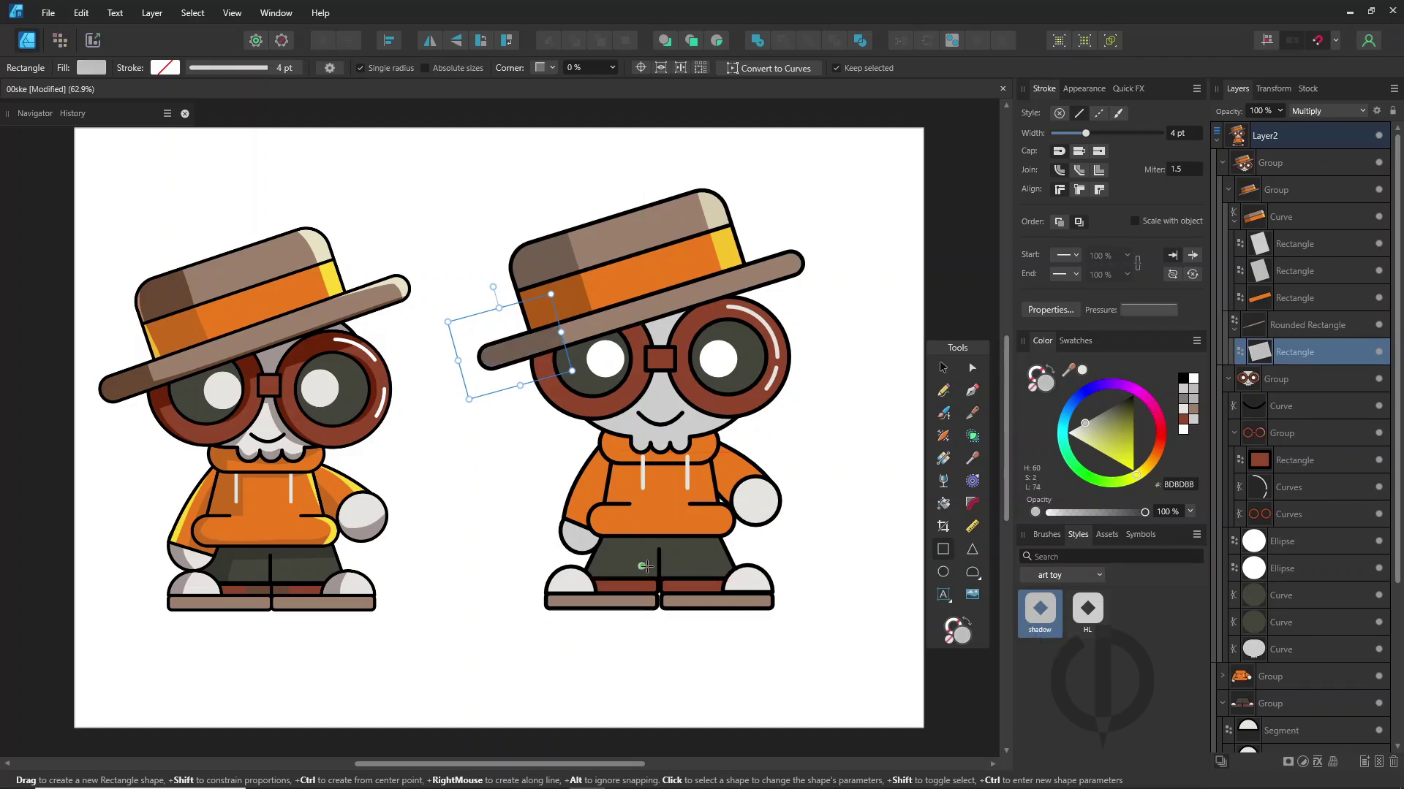
# - Draw a wide rectangle inside the trousers along their upper edge below the hoodie and apply the shadow style
pyautogui.click(943, 367)
pyautogui.click(634, 563)
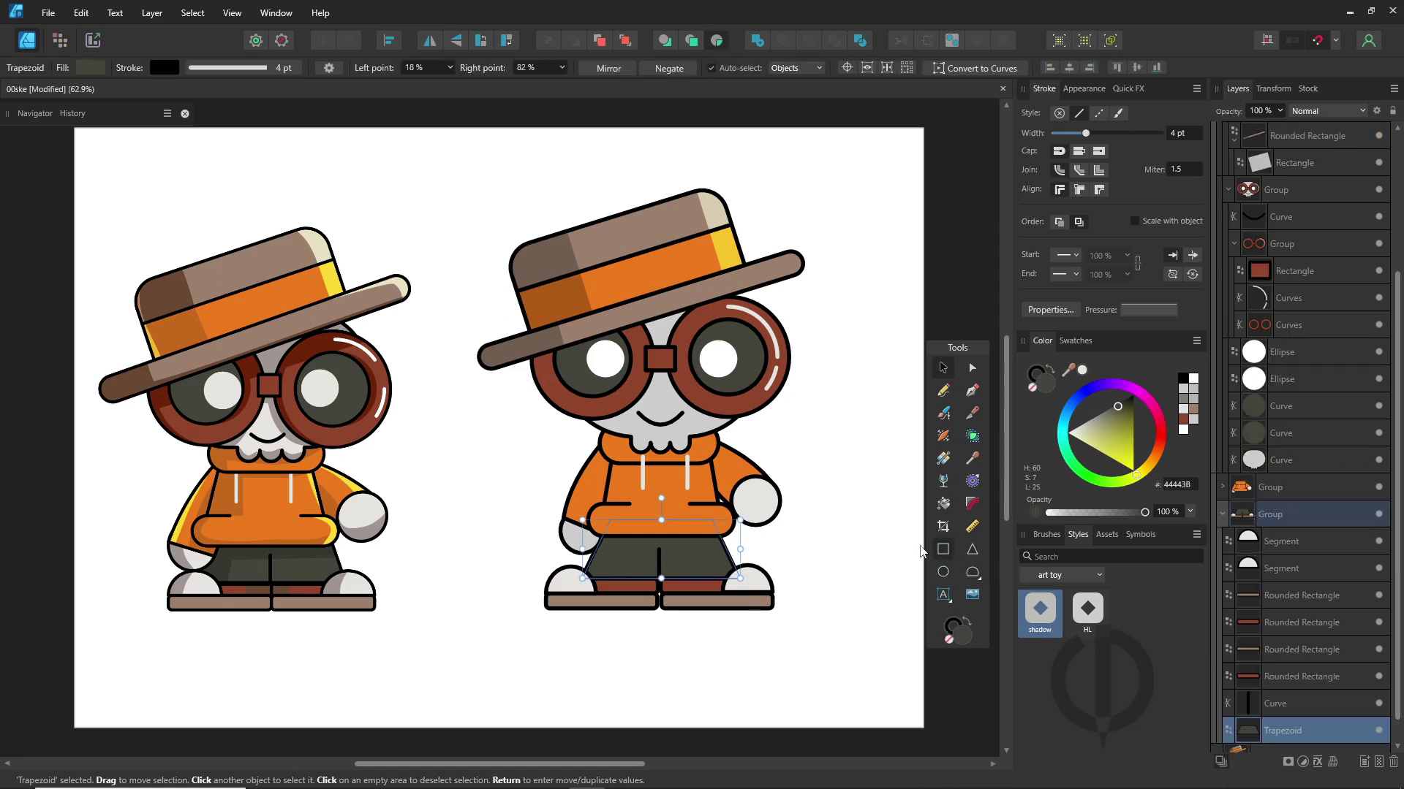
pyautogui.press('m')
pyautogui.moveTo(545, 550); pyautogui.dragTo(789, 504)
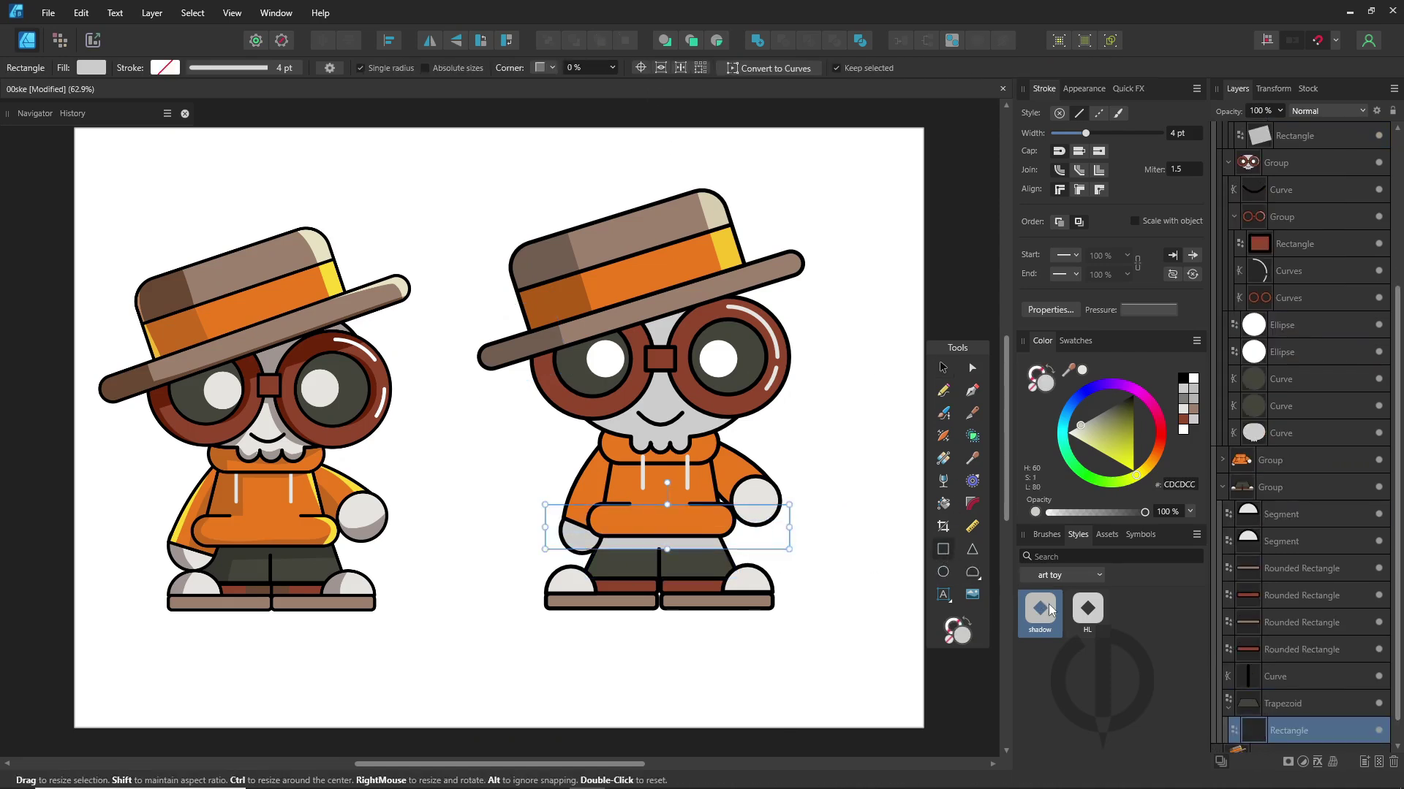
pyautogui.click(1049, 609)
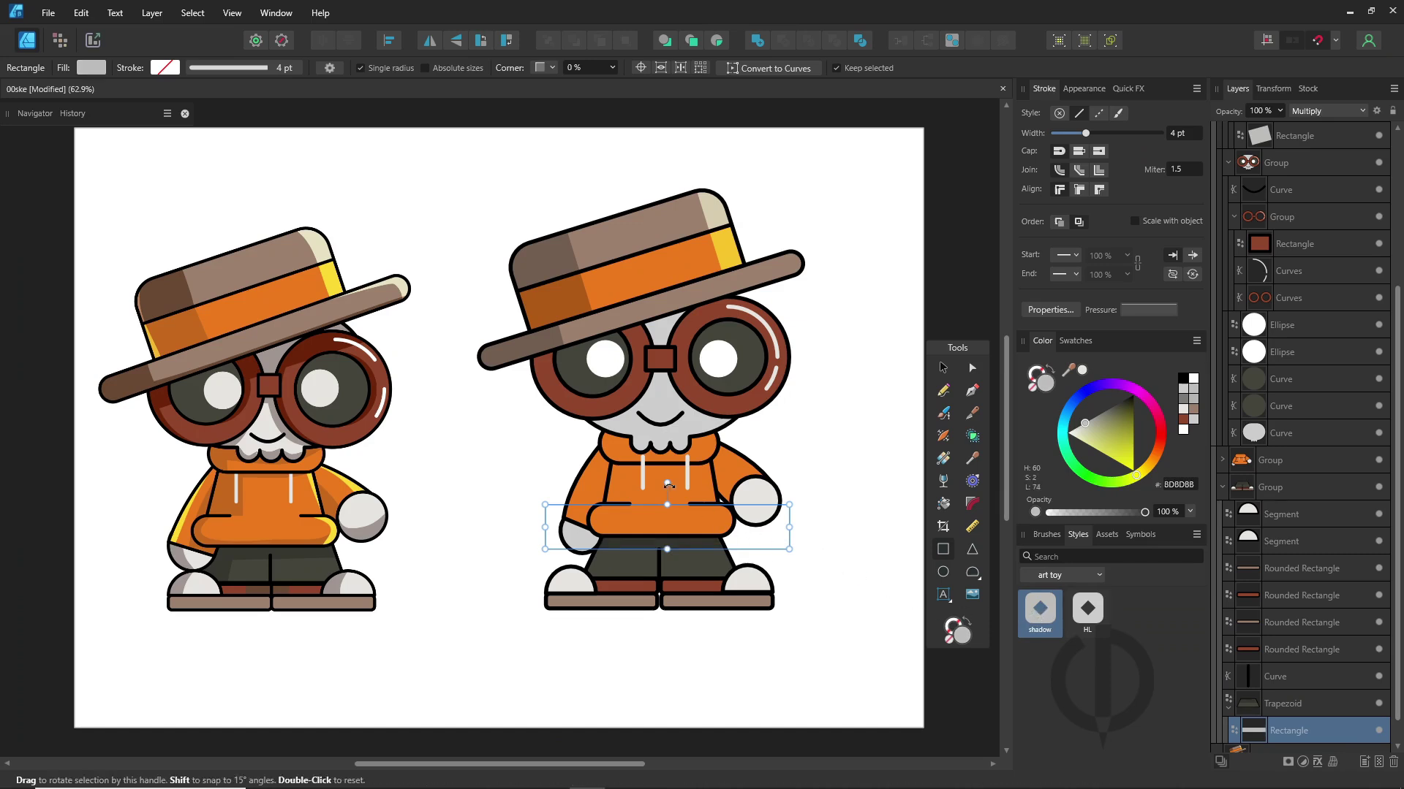
# - Draw a curved shape inside the right sleeve along its lower edge and apply the shadow style
pyautogui.click(943, 368)
pyautogui.click(744, 471)
pyautogui.click(715, 41)
pyautogui.click(972, 390)
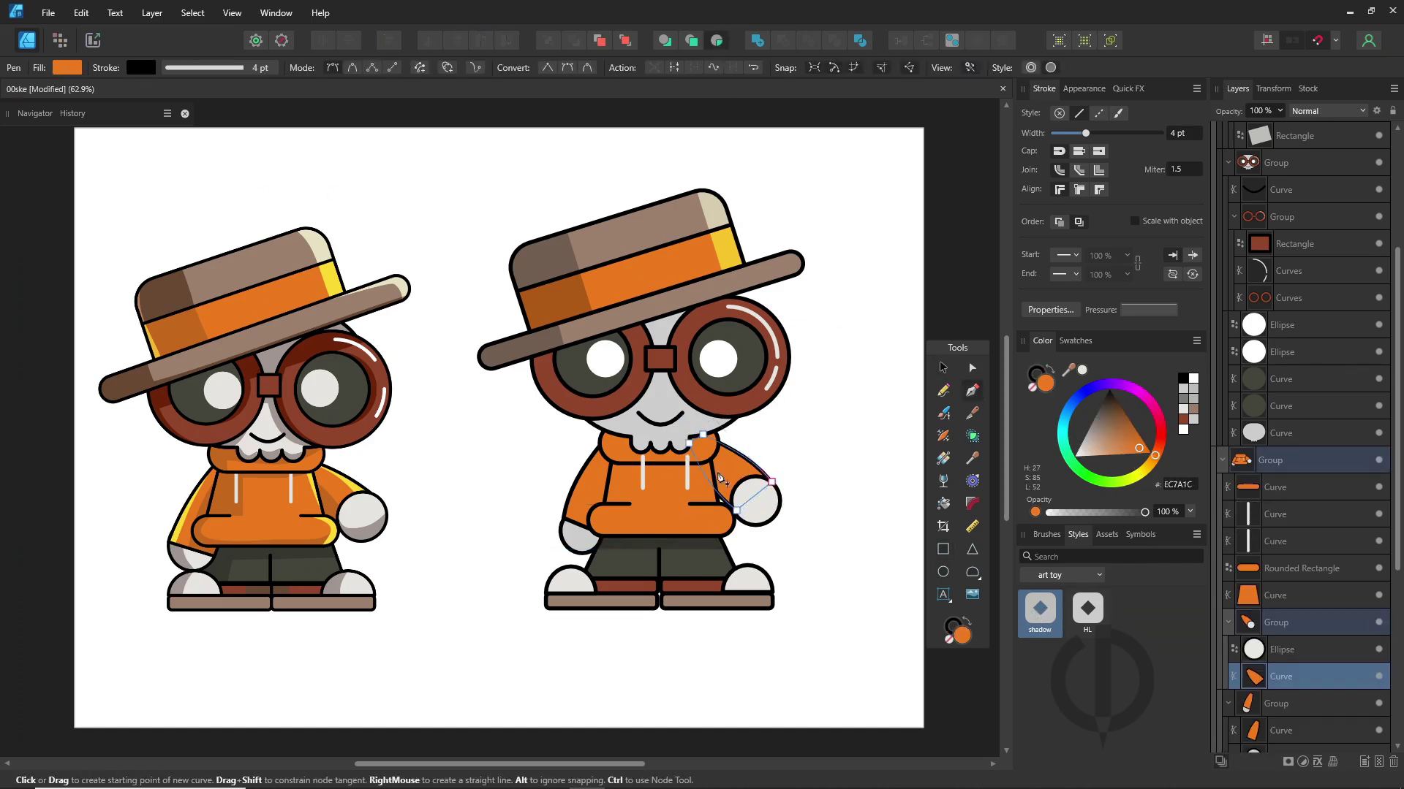
pyautogui.moveTo(789, 540); pyautogui.dragTo(804, 564)
pyautogui.click(719, 549)
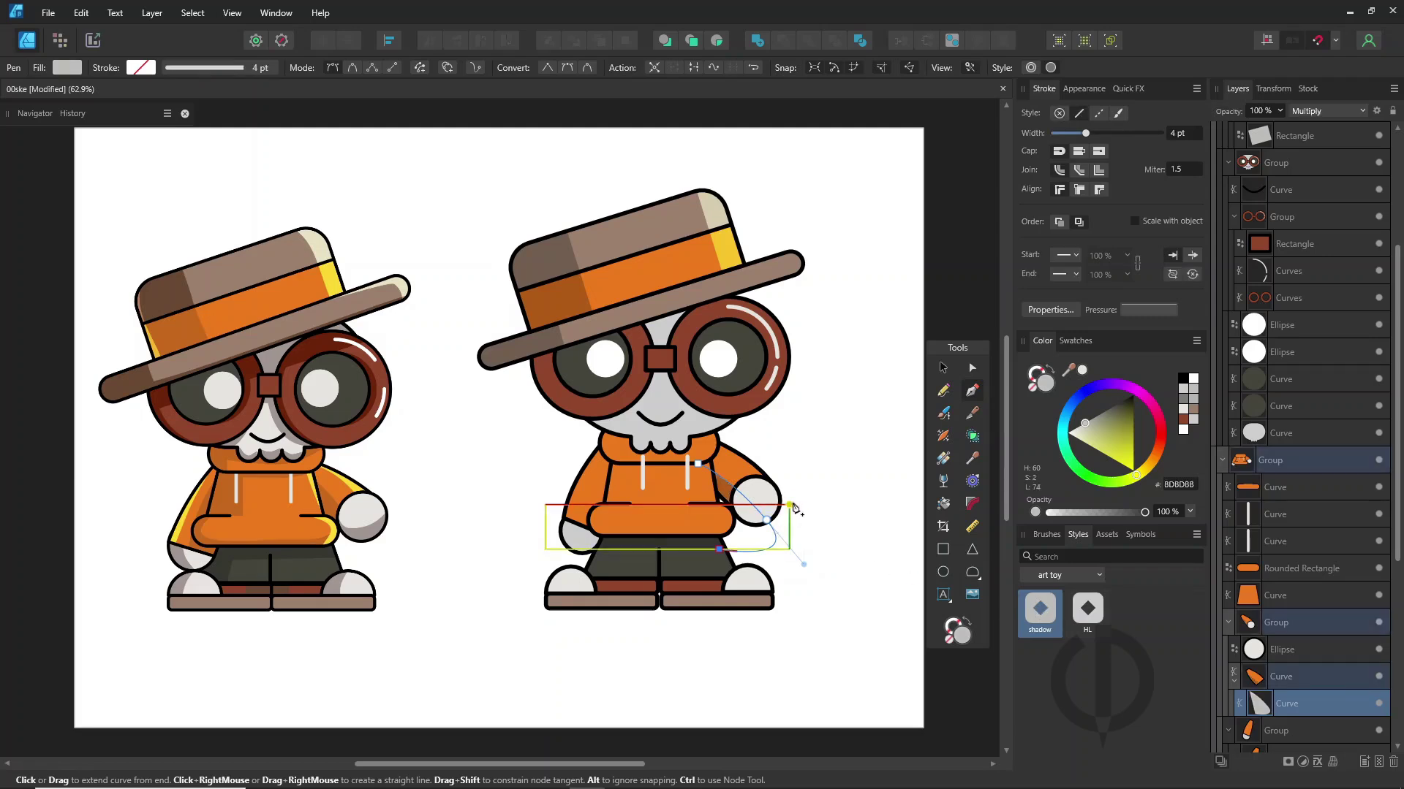
# - Draw a shape over the inner side of the left sleeve, nest it inside the sleeve and apply the shadow style
pyautogui.keyDown('ctrl'); pyautogui.click(585, 483); pyautogui.keyUp('ctrl')
pyautogui.click(618, 428)
pyautogui.click(572, 549)
pyautogui.click(631, 566)
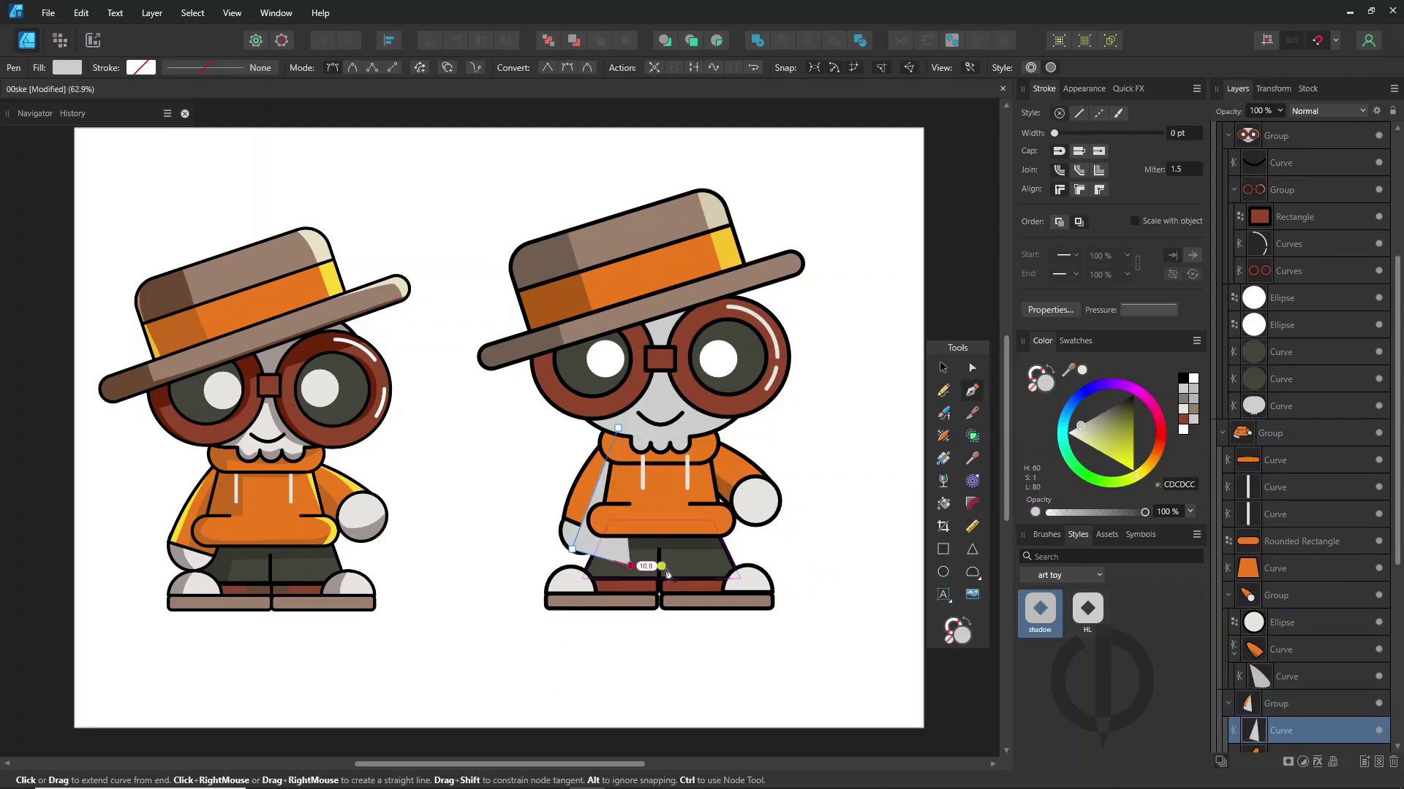
pyautogui.moveTo(1397, 487); pyautogui.dragTo(1400, 671)
pyautogui.moveTo(1281, 378); pyautogui.dragTo(1331, 376)
pyautogui.click(1050, 613)
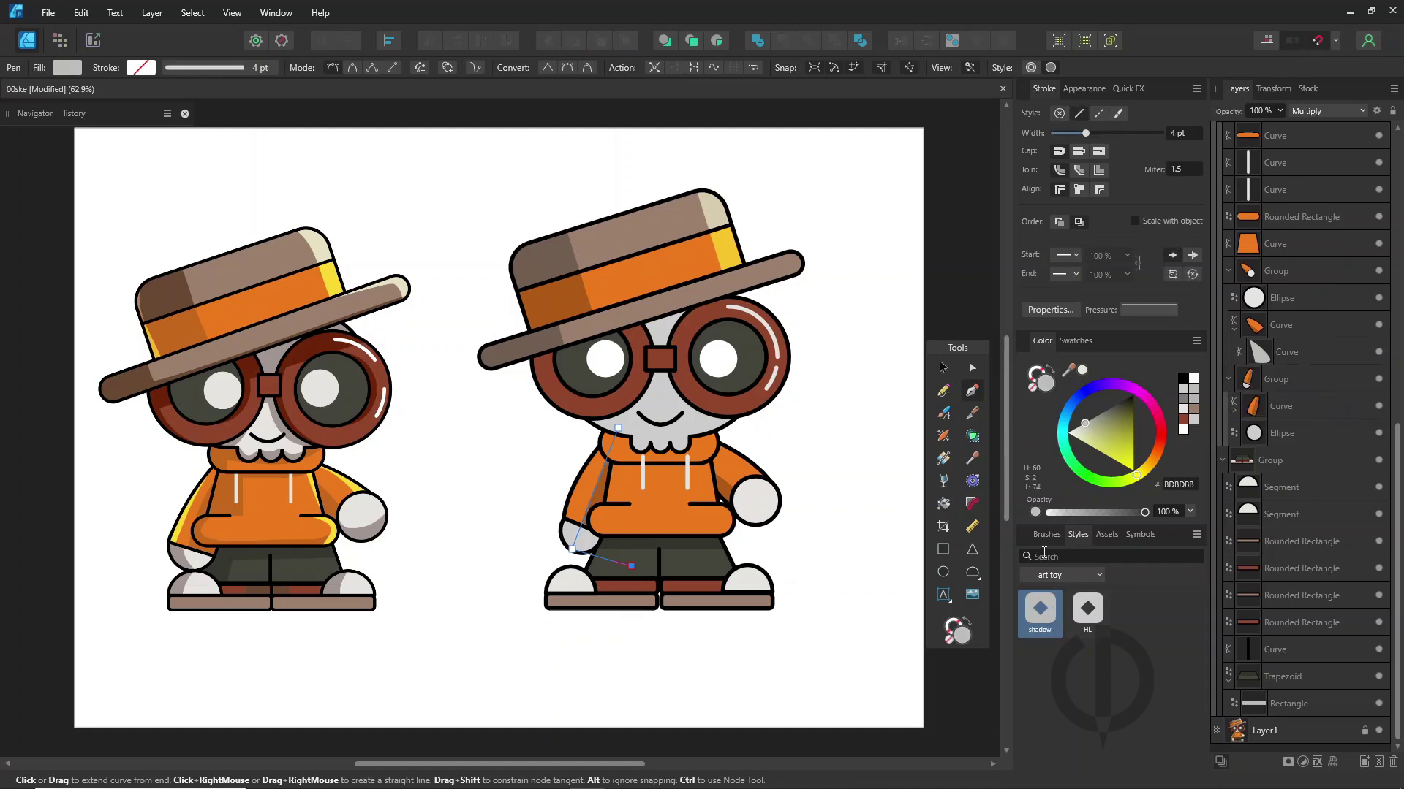
# - Draw a stepped shape across the hoodie collar, nest it inside the collar's rounded rectangle and apply the shadow style
pyautogui.keyDown('ctrl'); pyautogui.click(701, 454); pyautogui.keyUp('ctrl')
pyautogui.click(730, 410)
pyautogui.click(731, 443)
pyautogui.click(618, 444)
pyautogui.click(618, 474)
pyautogui.click(563, 474)
pyautogui.click(564, 410)
pyautogui.moveTo(1305, 218); pyautogui.dragTo(1307, 247)
pyautogui.click(1040, 612)
# - Draw an L-shaped shadow inside the hoodie body along its left side and below the collar, using the shadow style
pyautogui.keyDown('ctrl'); pyautogui.click(673, 482); pyautogui.keyUp('ctrl')
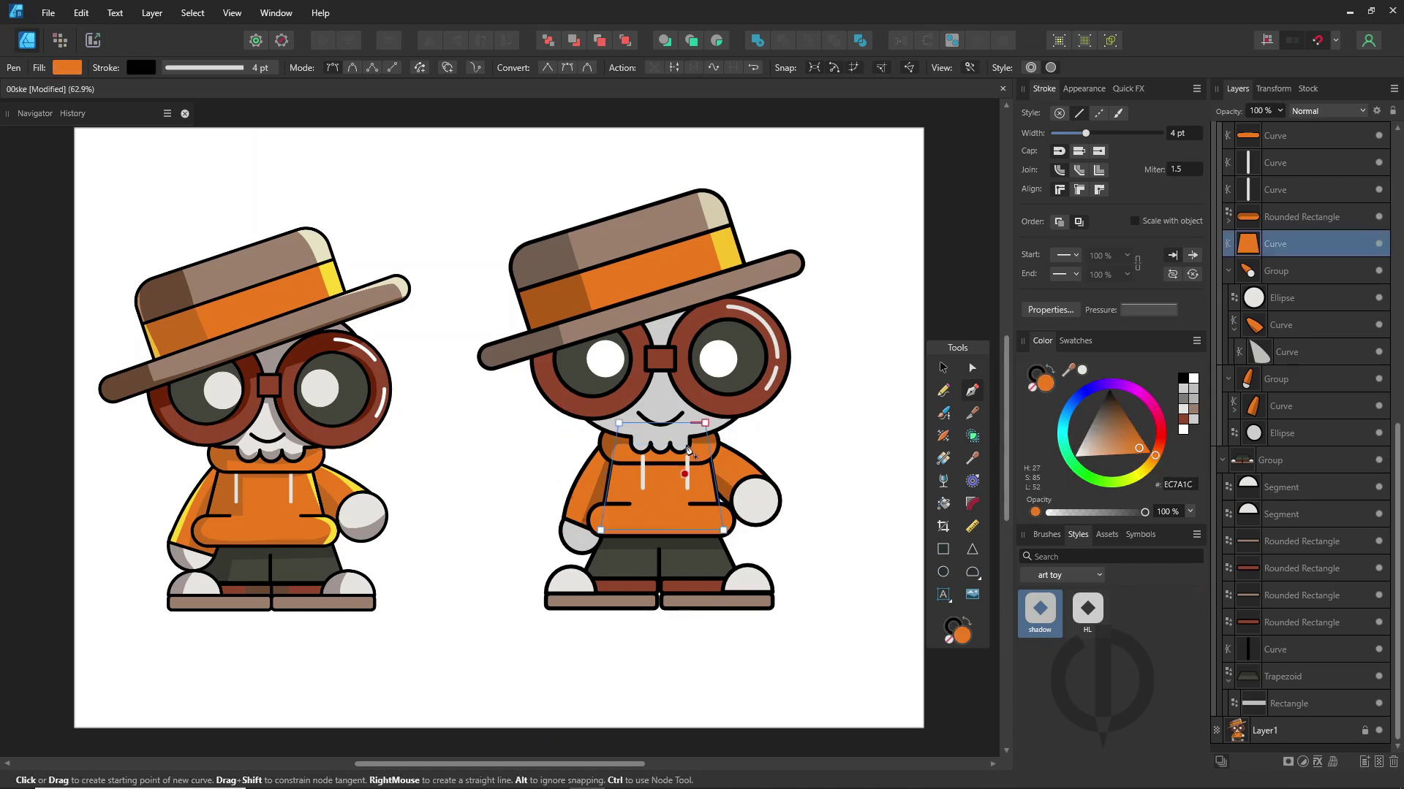
pyautogui.click(629, 539)
pyautogui.click(630, 473)
pyautogui.click(718, 474)
pyautogui.click(718, 388)
pyautogui.click(520, 407)
pyautogui.click(542, 539)
pyautogui.click(1039, 612)
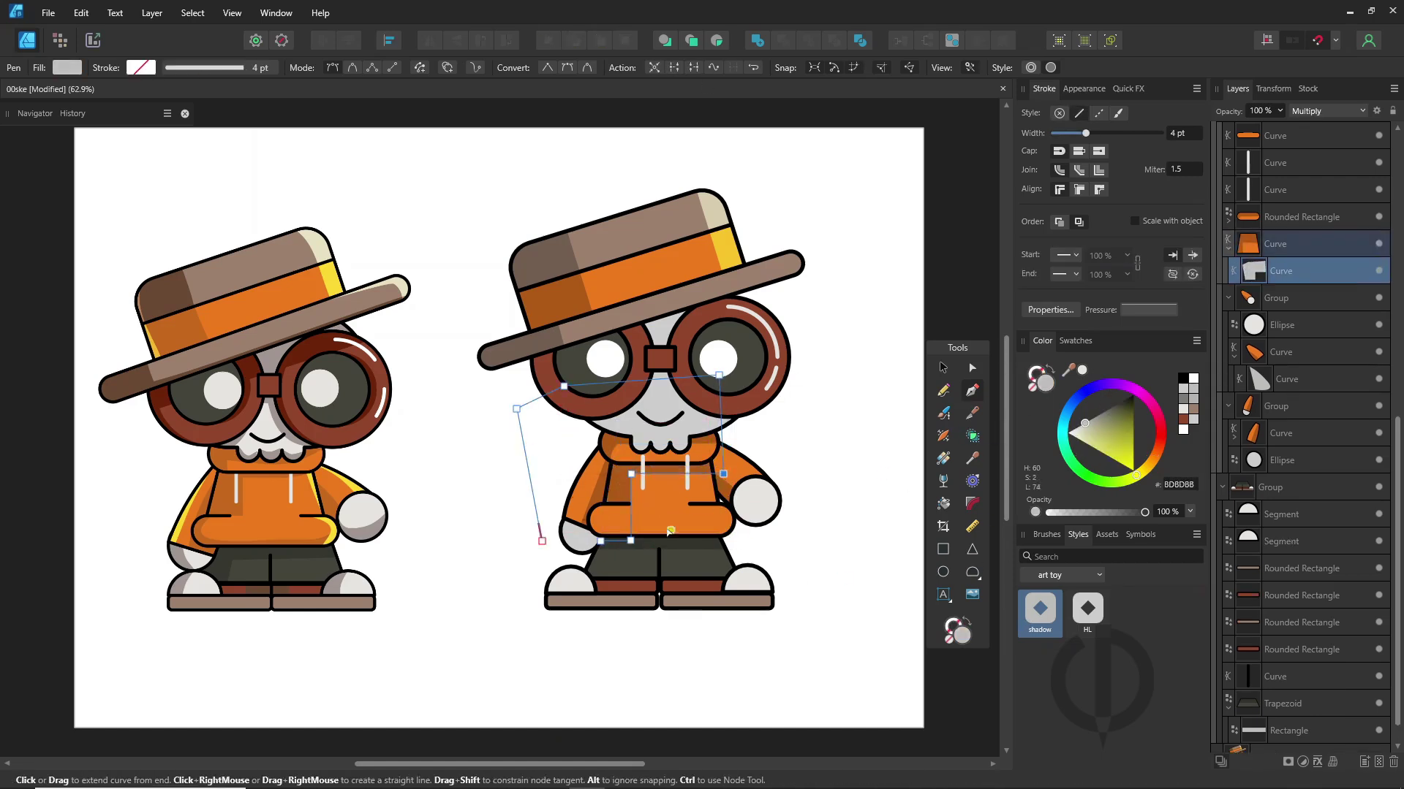
# - Draw a shape inside the hoodie pocket along its left and bottom edges and apply the shadow style
pyautogui.keyDown('ctrl'); pyautogui.click(614, 515); pyautogui.keyUp('ctrl')
pyautogui.click(608, 497)
pyautogui.click(611, 524)
pyautogui.click(723, 524)
pyautogui.click(758, 564)
pyautogui.click(533, 577)
pyautogui.click(533, 488)
pyautogui.click(1039, 613)
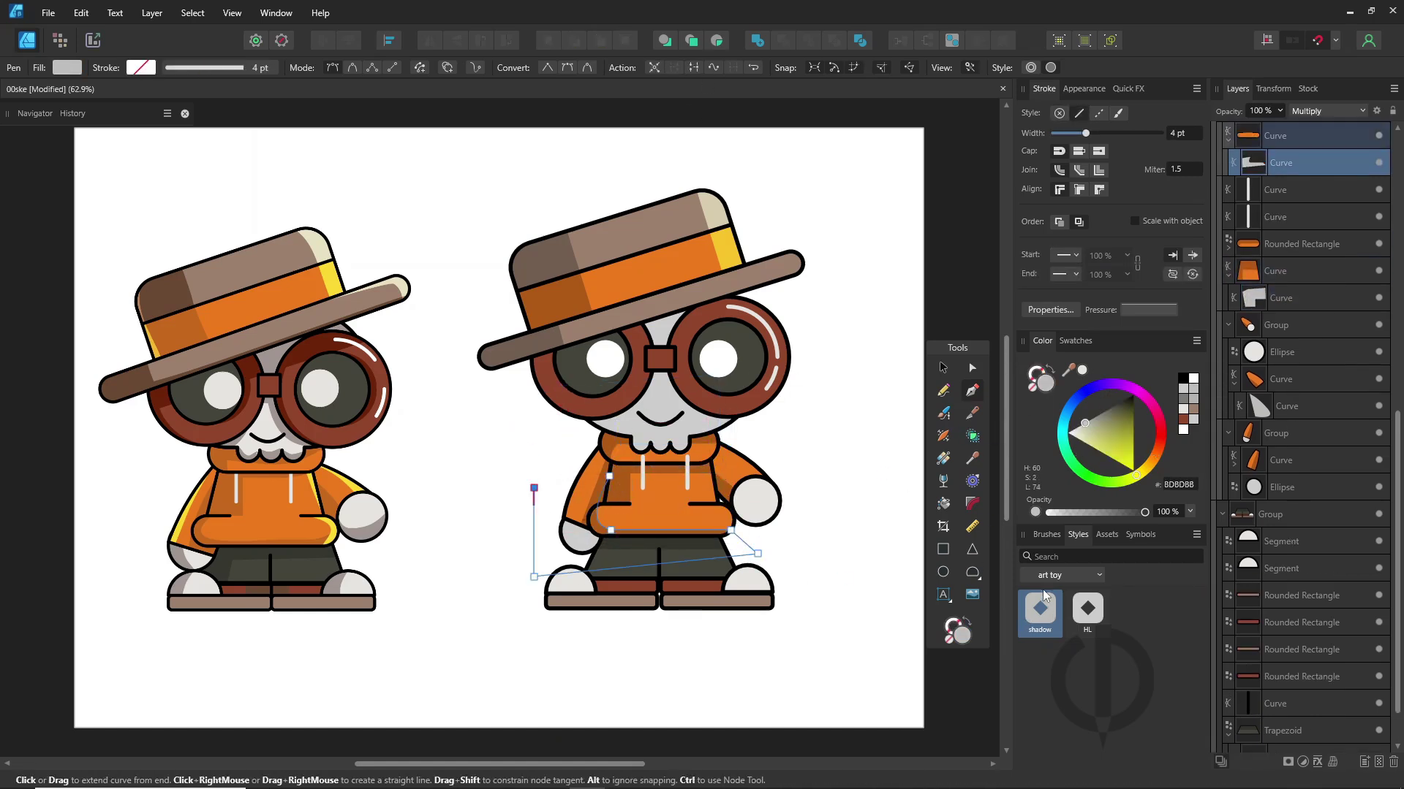
# - Add highlight shapes inside both sleeves along their outer edges and apply the HL style
pyautogui.keyDown('ctrl'); pyautogui.click(738, 468); pyautogui.keyUp('ctrl')
pyautogui.hotkey('ctrl', 'alt', 'shift', 'v')
pyautogui.keyDown('ctrl'); pyautogui.click(575, 552); pyautogui.keyUp('ctrl')
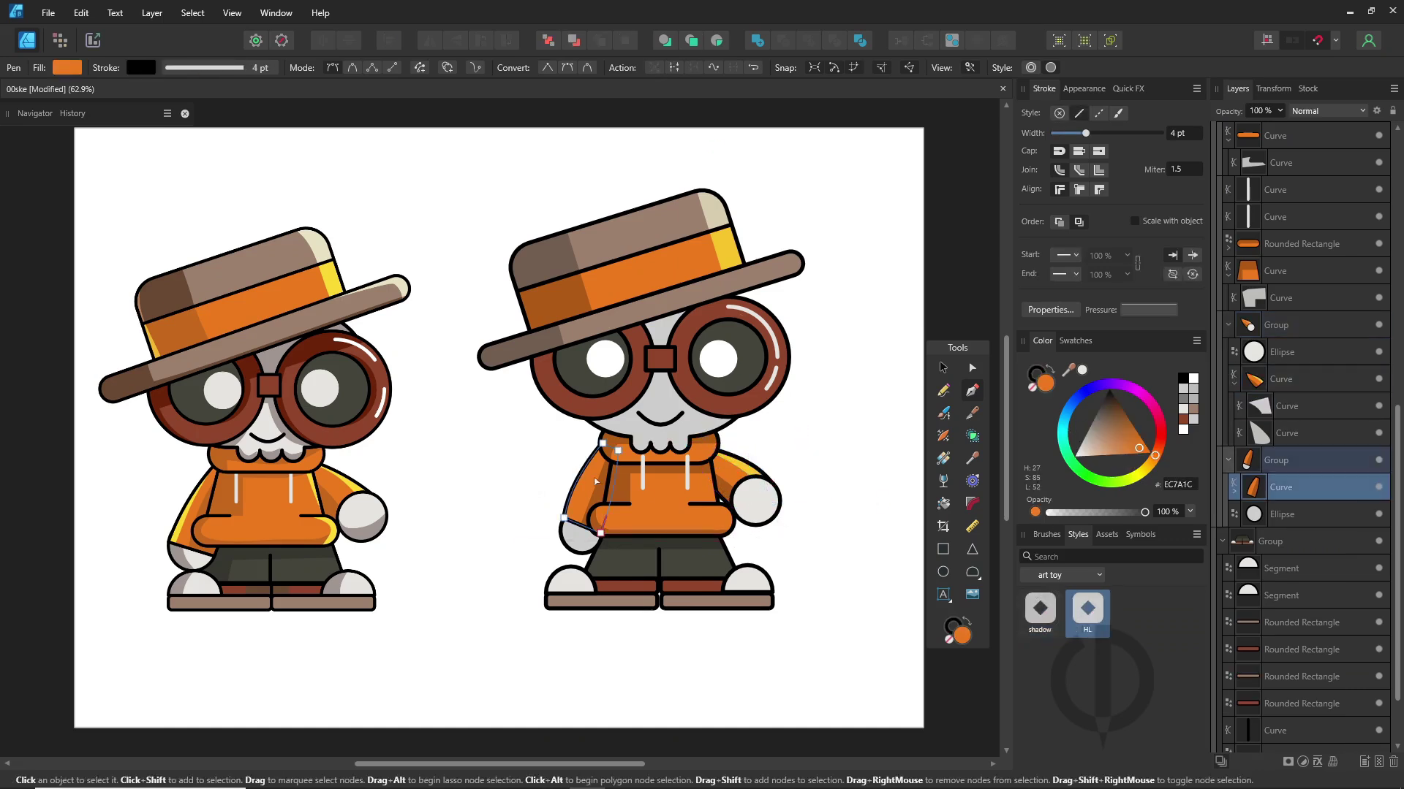
pyautogui.click(507, 533)
pyautogui.click(499, 503)
pyautogui.click(526, 440)
pyautogui.click(1087, 612)
pyautogui.moveTo(1309, 487)
pyautogui.mouseDown()
pyautogui.moveTo(1309, 520)
pyautogui.moveTo(1303, 491)
pyautogui.moveTo(1297, 505)
pyautogui.mouseUp()
# - Draw a shape over the right end of the hoodie pocket, nest it inside the pocket and apply the HL style
pyautogui.keyDown('ctrl'); pyautogui.click(720, 534); pyautogui.keyUp('ctrl')
pyautogui.click(720, 504)
pyautogui.click(720, 536)
pyautogui.click(758, 541)
pyautogui.click(758, 493)
pyautogui.scroll(2, 1263, 338)
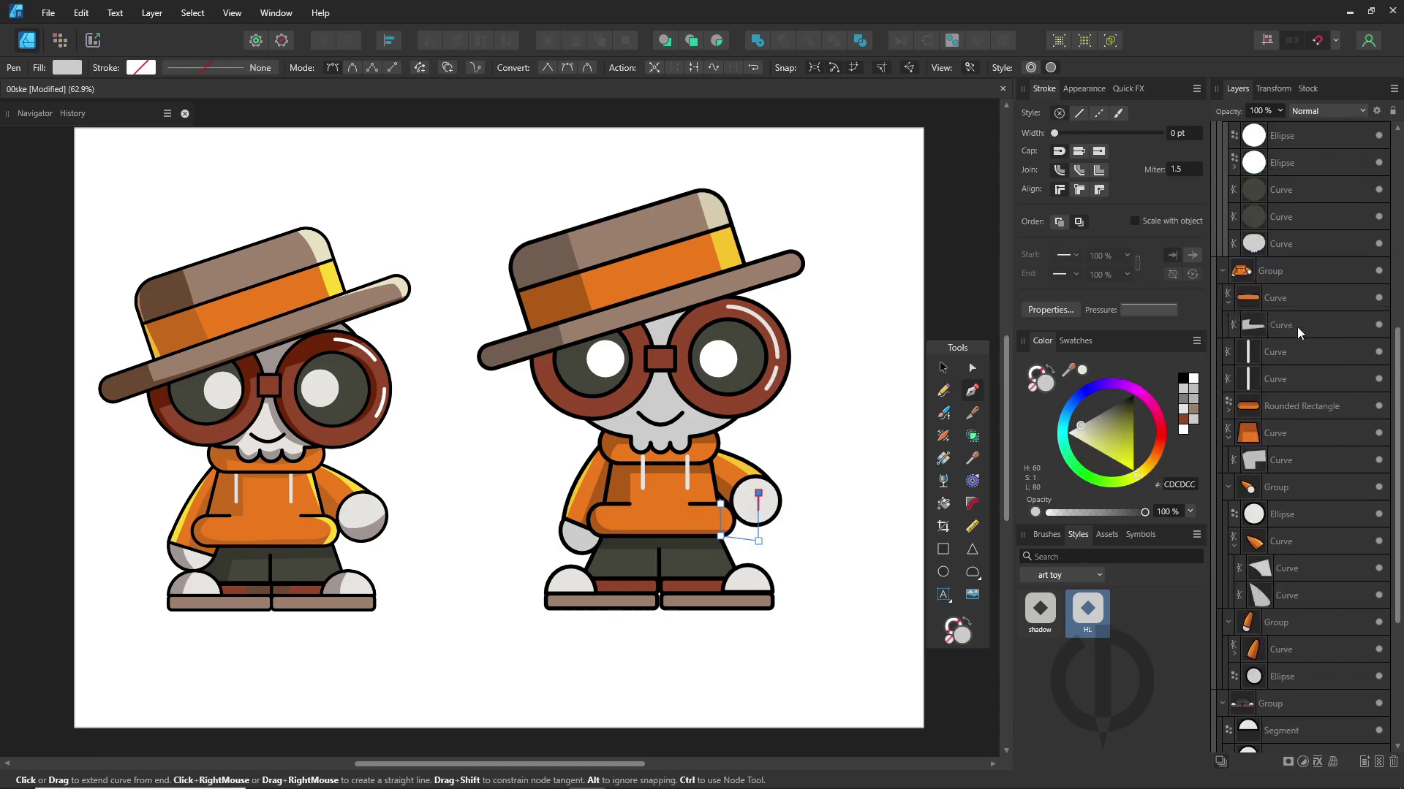
pyautogui.moveTo(1298, 303); pyautogui.dragTo(1296, 329)
pyautogui.click(1086, 612)
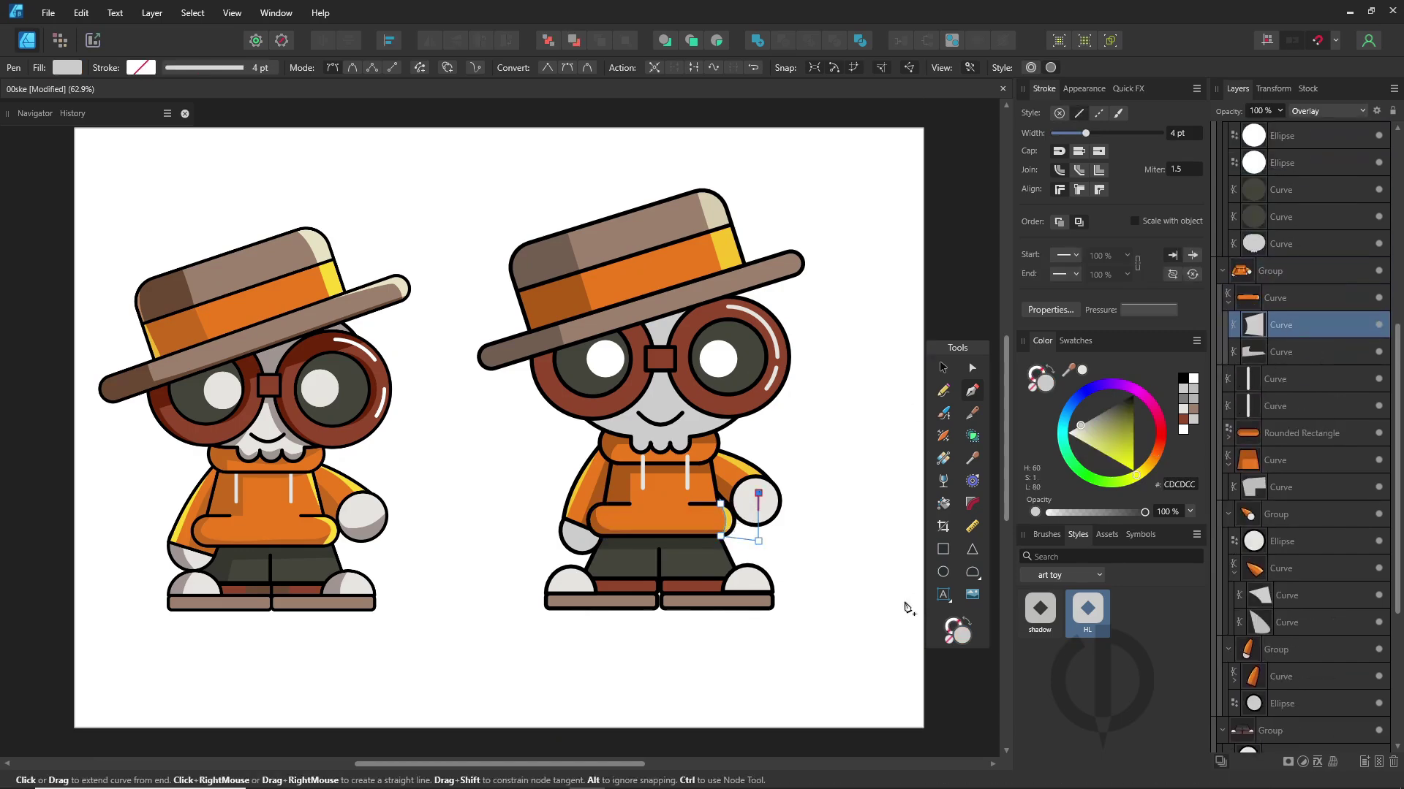
# - Draw a rectangle inside the trousers over their left side and apply the shadow style
pyautogui.keyDown('ctrl'); pyautogui.click(701, 562); pyautogui.keyUp('ctrl')
pyautogui.press('m')
pyautogui.moveTo(526, 492); pyautogui.dragTo(617, 627)
pyautogui.click(1040, 612)
# - Merge the trousers' two shadow rectangles into one shape
pyautogui.press('v')
pyautogui.click(846, 461)
pyautogui.scroll(7, 616, 578)
pyautogui.keyDown('ctrl'); pyautogui.click(580, 533); pyautogui.keyUp('ctrl')
pyautogui.keyDown('shift'); pyautogui.click(658, 449); pyautogui.keyUp('shift')
pyautogui.click(757, 40)
pyautogui.hotkey('ctrl', '0')
pyautogui.click(830, 478)
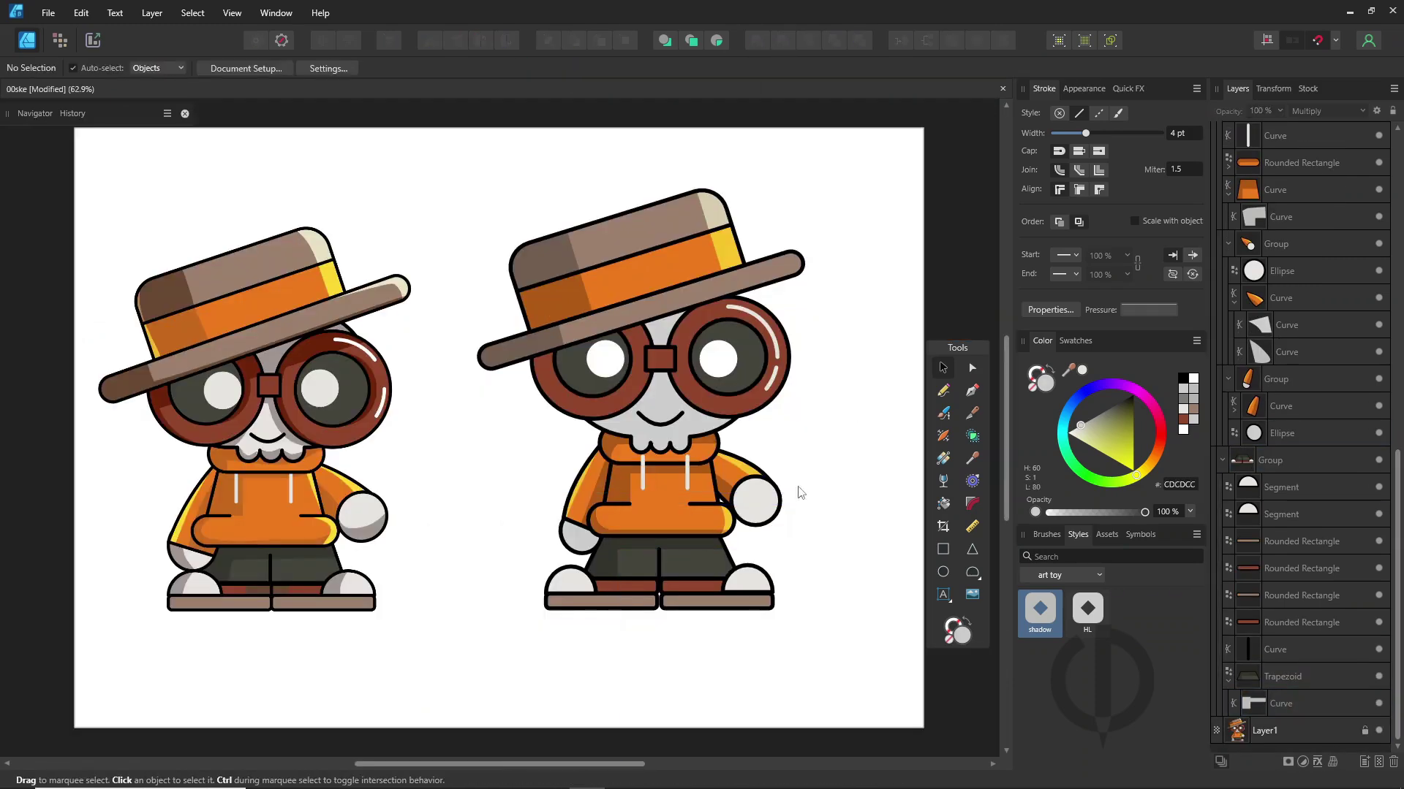
# - Merge the two shoe toe caps into one object
pyautogui.click(574, 583)
pyautogui.keyDown('shift'); pyautogui.click(753, 587); pyautogui.keyUp('shift')
pyautogui.click(757, 41)
# - Draw a shape inside the merged toe caps over the left side of each shoe and apply the shadow style
pyautogui.click(716, 40)
pyautogui.press('p')
pyautogui.click(571, 561)
pyautogui.click(551, 627)
pyautogui.click(493, 604)
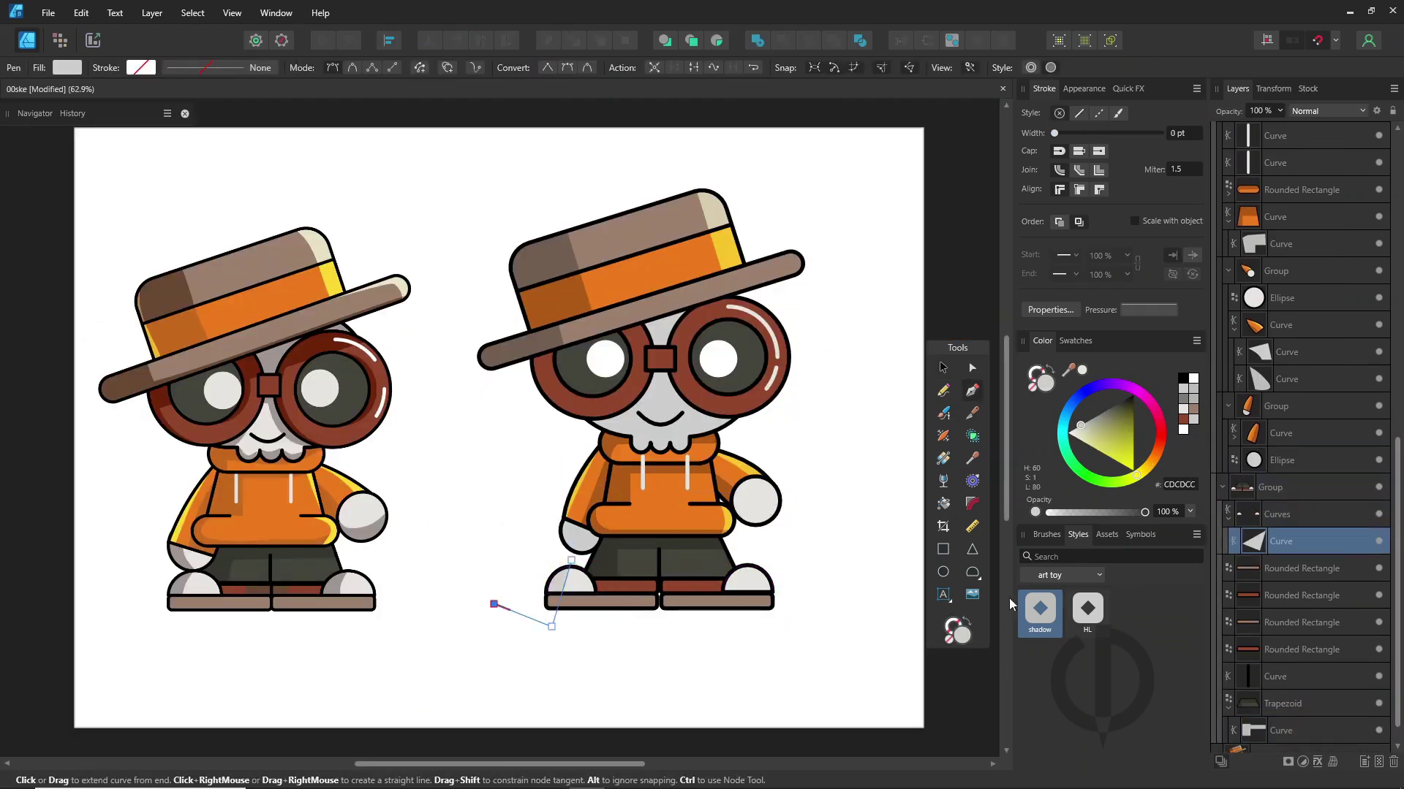
pyautogui.press('Escape')
pyautogui.click(745, 552)
pyautogui.click(735, 614)
pyautogui.click(708, 614)
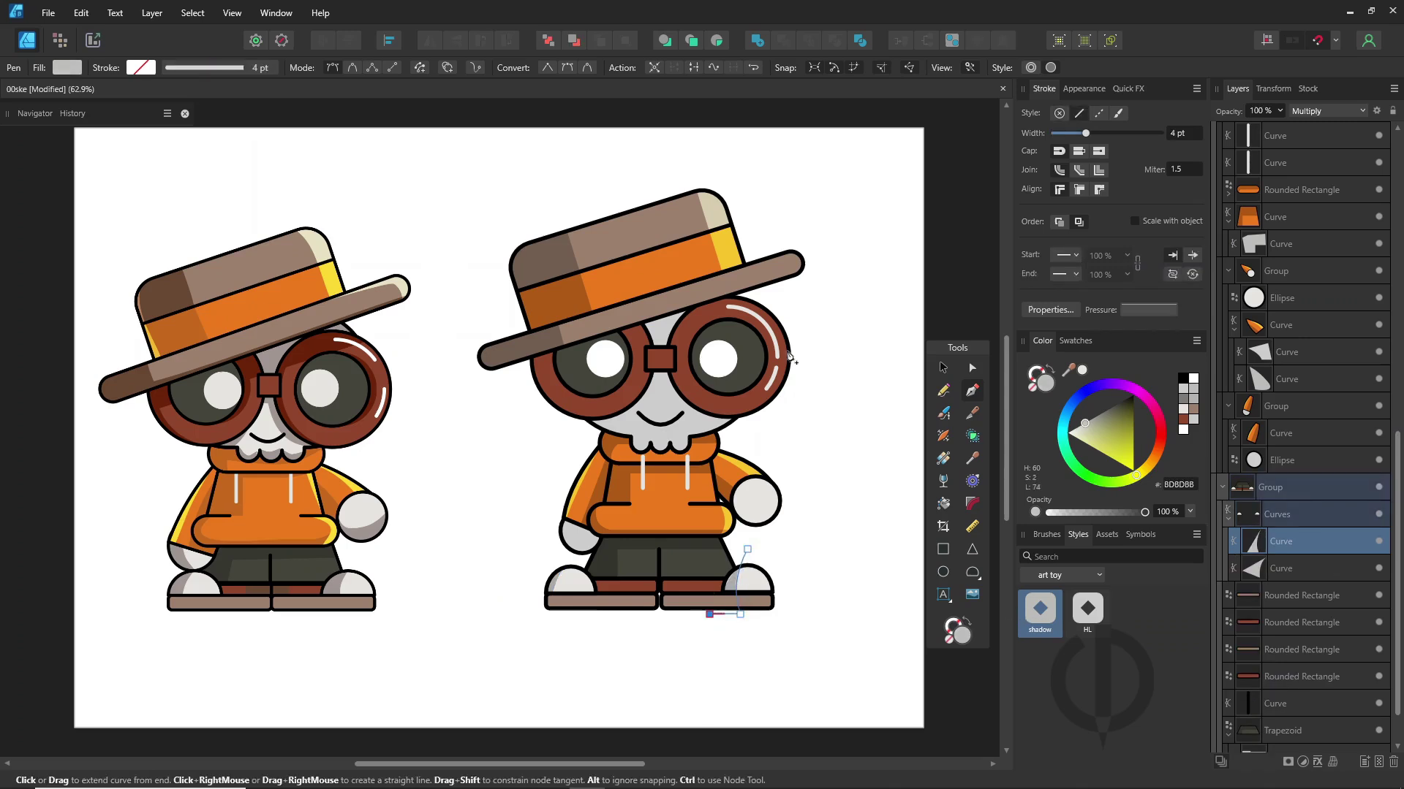
# - Shade the head with a darkened, tilted rectangle under the hat brim and a pen shape along the jaw, using the shadow style
pyautogui.keyDown('ctrl'); pyautogui.click(687, 419); pyautogui.keyUp('ctrl')
pyautogui.click(945, 368)
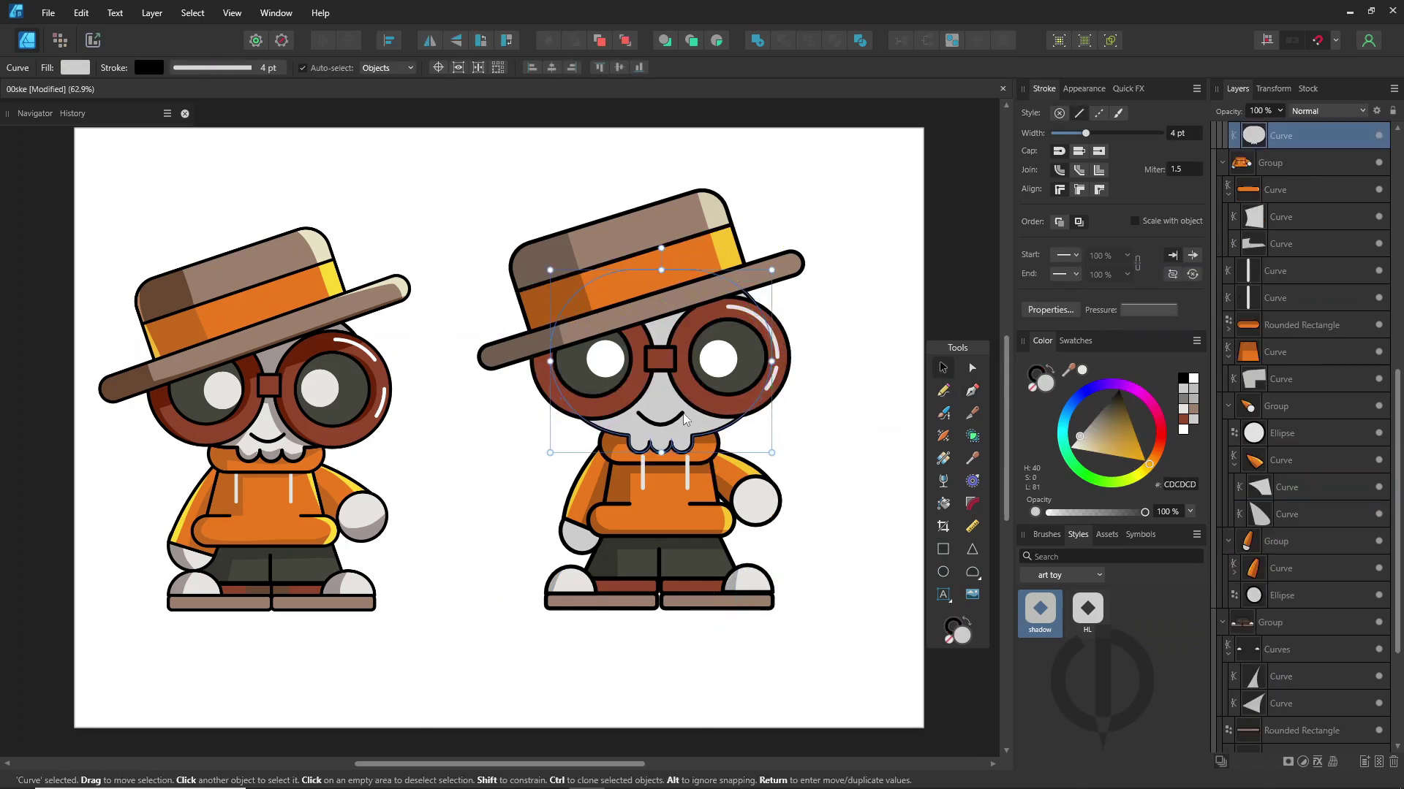
pyautogui.click(943, 549)
pyautogui.moveTo(829, 292); pyautogui.dragTo(494, 385)
pyautogui.moveTo(661, 272); pyautogui.dragTo(642, 272)
pyautogui.press('v')
pyautogui.moveTo(661, 340); pyautogui.dragTo(647, 307)
pyautogui.moveTo(1082, 427); pyautogui.dragTo(1094, 417)
pyautogui.scroll(6, 1303, 532)
pyautogui.click(971, 390)
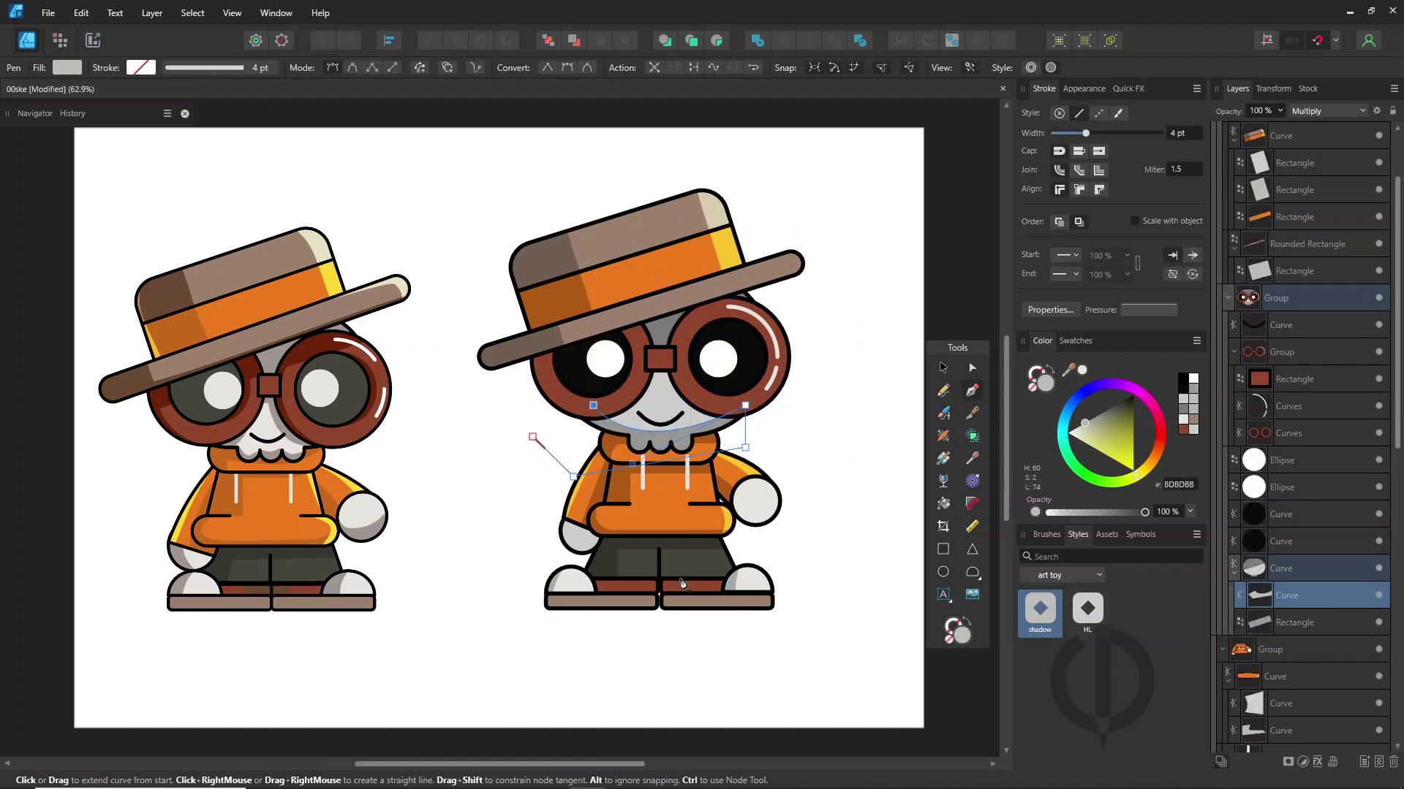
# - Draw a shape inside each of the two hands over its lower part and apply the shadow style
pyautogui.keyDown('ctrl'); pyautogui.click(760, 511); pyautogui.keyUp('ctrl')
pyautogui.keyDown('ctrl'); pyautogui.click(581, 532); pyautogui.keyUp('ctrl')
pyautogui.click(716, 44)
pyautogui.click(545, 551)
pyautogui.click(1039, 609)
# - Draw a rectangle inside the head over one side of the face, apply the shadow style and reposition it
pyautogui.press('v')
pyautogui.keyDown('ctrl'); pyautogui.click(724, 424); pyautogui.keyUp('ctrl')
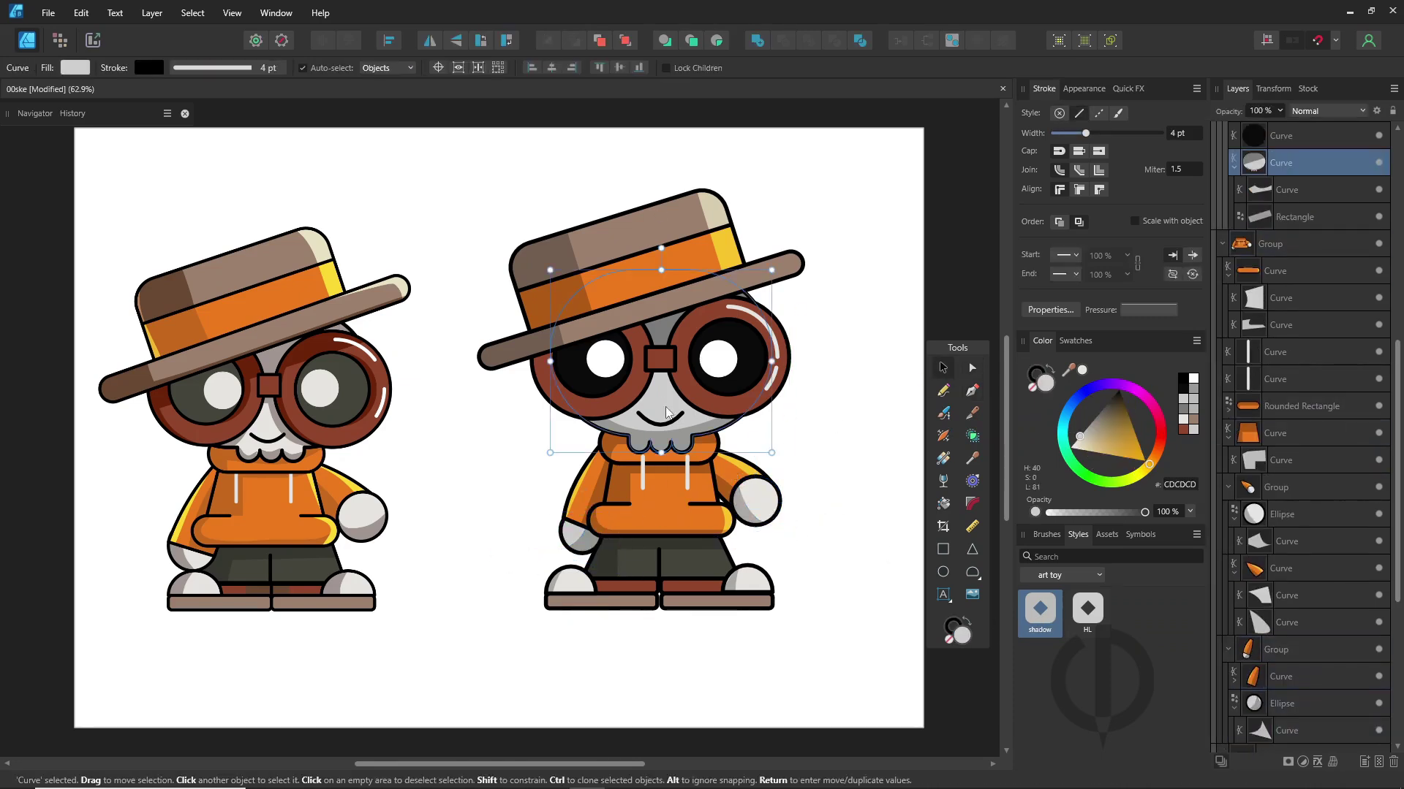
pyautogui.click(716, 42)
pyautogui.press('m')
pyautogui.moveTo(668, 431); pyautogui.dragTo(789, 299)
pyautogui.press('v')
pyautogui.click(1039, 609)
pyautogui.moveTo(698, 405); pyautogui.dragTo(562, 407)
# - Merge the head's separate shadow shapes into one object
pyautogui.scroll(2, 1308, 392)
pyautogui.keyDown('shift'); pyautogui.click(1306, 386); pyautogui.keyUp('shift')
pyautogui.click(757, 40)
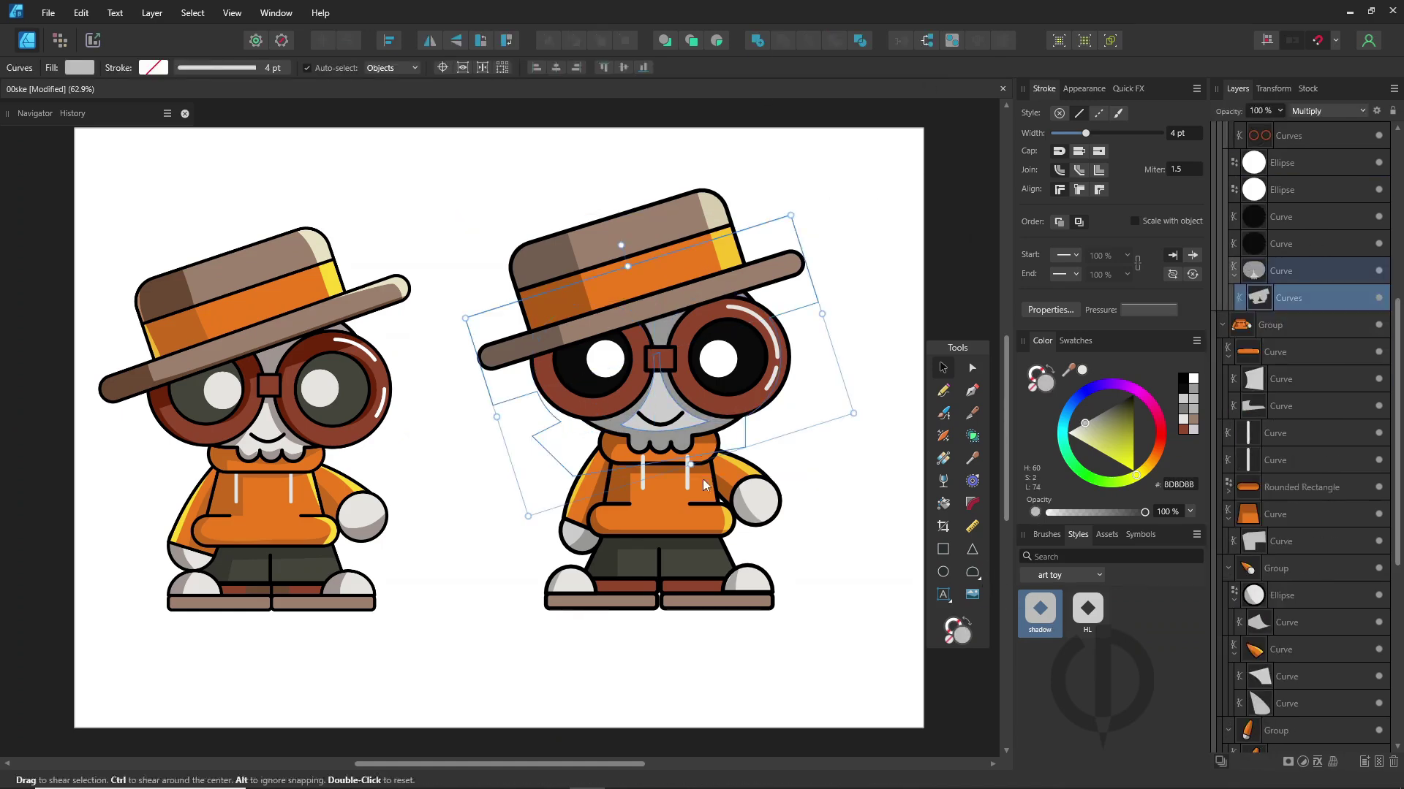
pyautogui.click(825, 539)
# - Reshape the hat crown's highlight to curve along its top edge, and draw a rounded highlight inside the brim's right end with the HL style
pyautogui.keyDown('ctrl'); pyautogui.click(719, 245); pyautogui.keyUp('ctrl')
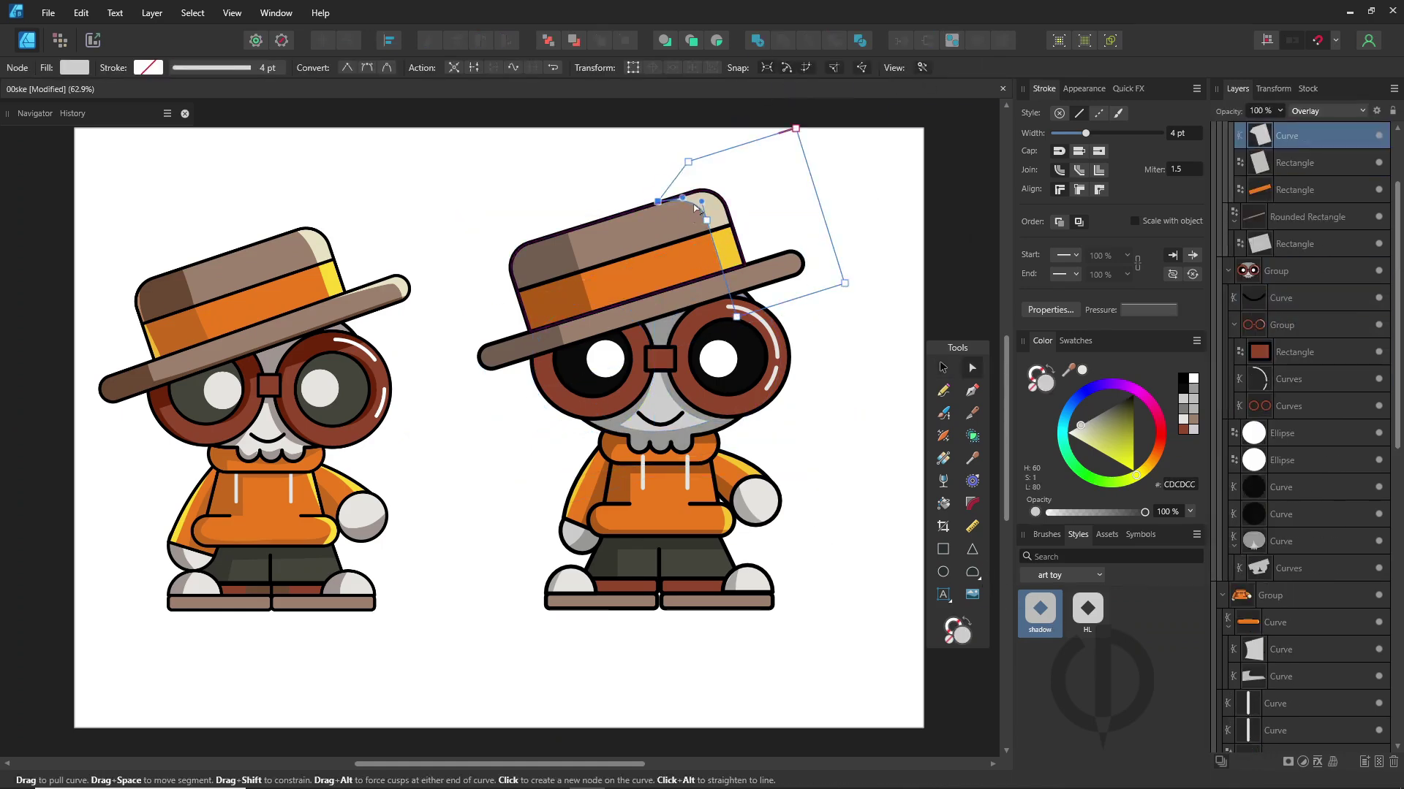
pyautogui.keyDown('ctrl'); pyautogui.click(548, 346); pyautogui.keyUp('ctrl')
pyautogui.doubleClick(546, 347)
pyautogui.press('p')
pyautogui.click(722, 273)
pyautogui.moveTo(788, 261)
pyautogui.mouseDown()
pyautogui.moveTo(709, 276)
pyautogui.moveTo(766, 264)
pyautogui.mouseUp()
pyautogui.click(787, 294)
pyautogui.click(840, 272)
pyautogui.click(823, 215)
pyautogui.click(772, 202)
pyautogui.press('a')
pyautogui.click(787, 261)
pyautogui.click(1087, 609)
# - Nest a slightly offset copy of the goggle frames inside the original frames and darken the original's fill
pyautogui.click(787, 360)
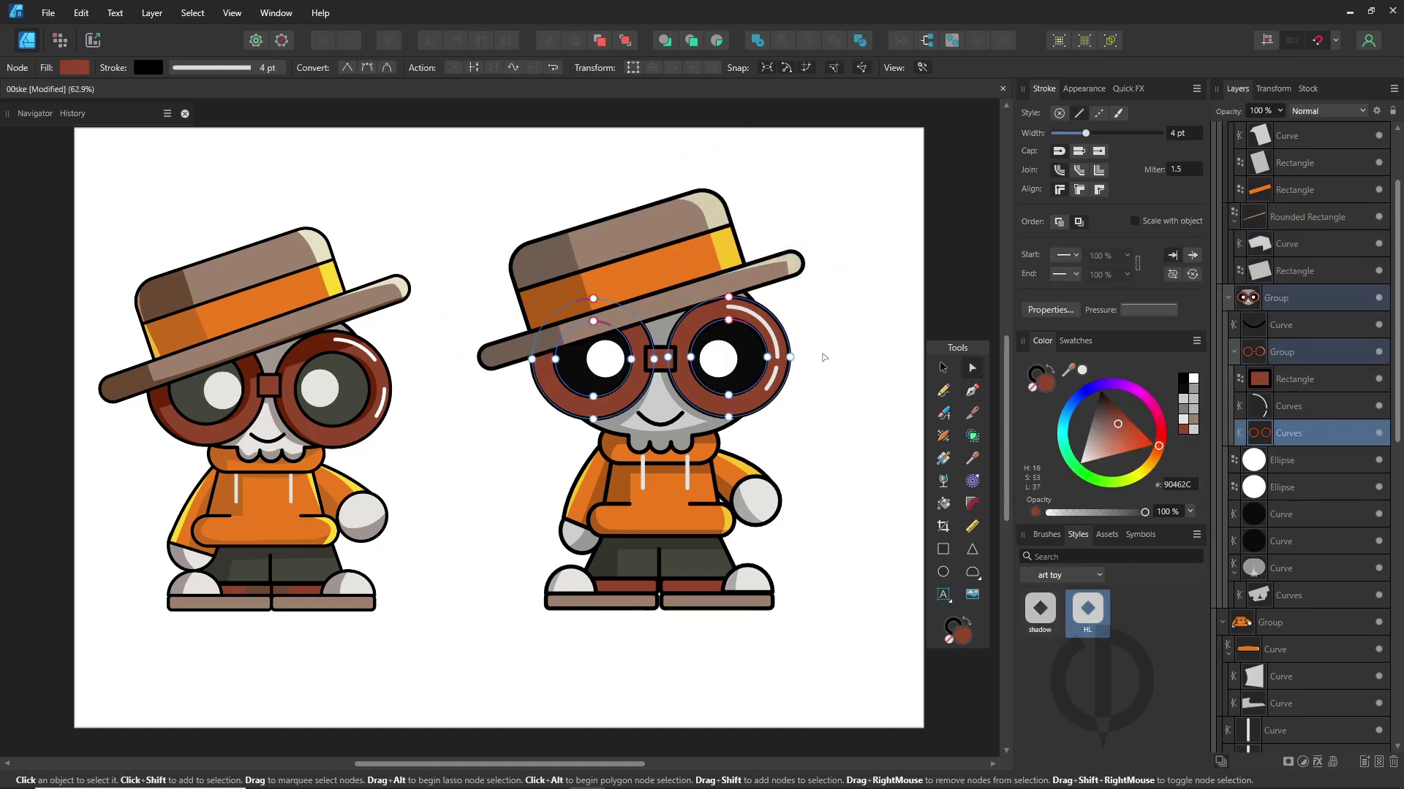
pyautogui.hotkey('ctrl', 'j')
pyautogui.press('v')
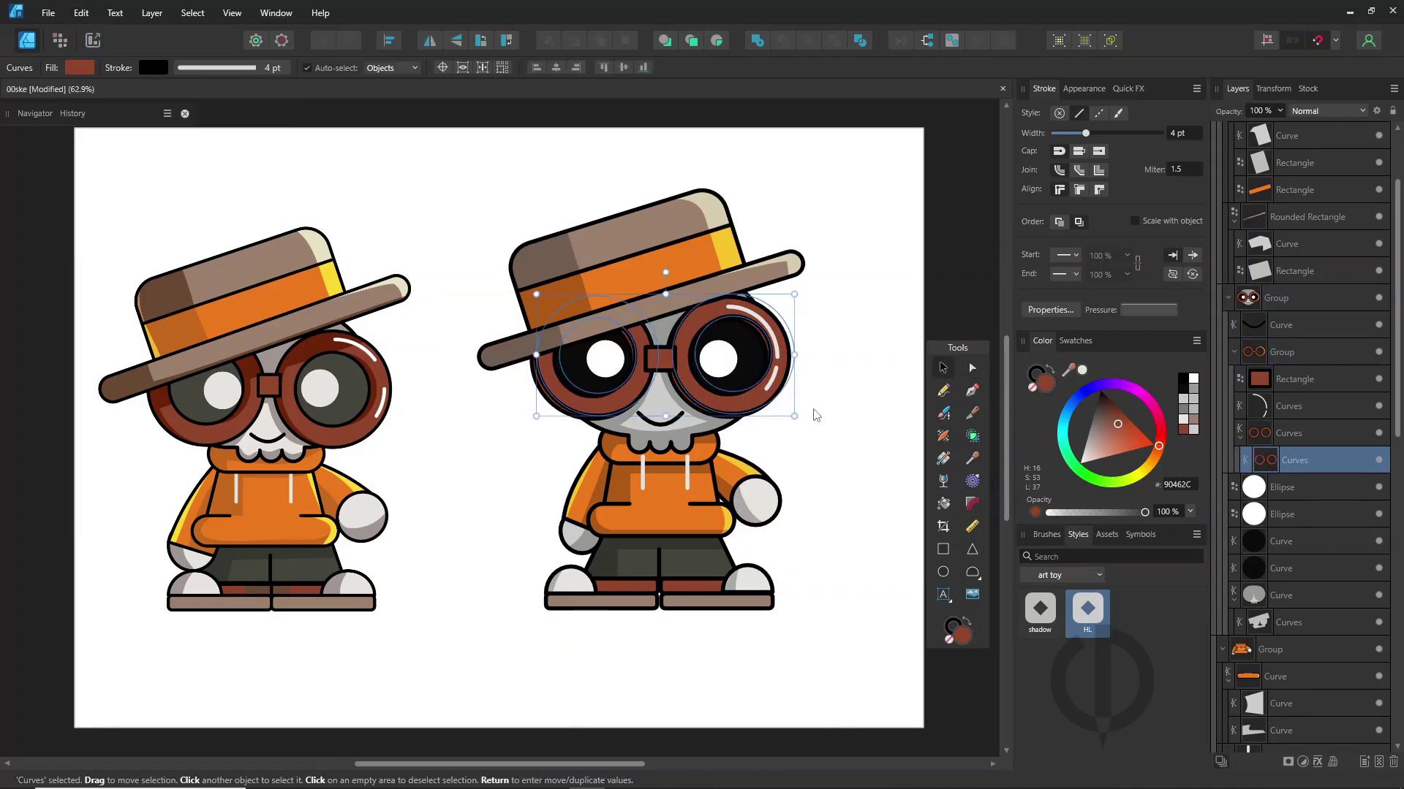
pyautogui.click(1293, 432)
pyautogui.moveTo(1117, 421); pyautogui.dragTo(1104, 410)
pyautogui.click(848, 362)
# - Draw a wide 2C2C2C rectangle inside the head below the hat brim, and paste a copy inside the goggle frames, tilted to match the brim
pyautogui.click(662, 326)
pyautogui.press('m')
pyautogui.moveTo(455, 373); pyautogui.dragTo(855, 285)
pyautogui.press('v')
pyautogui.hotkey('ctrl', 'c')
pyautogui.click(780, 369)
pyautogui.hotkey('ctrl', 'alt', 'v')
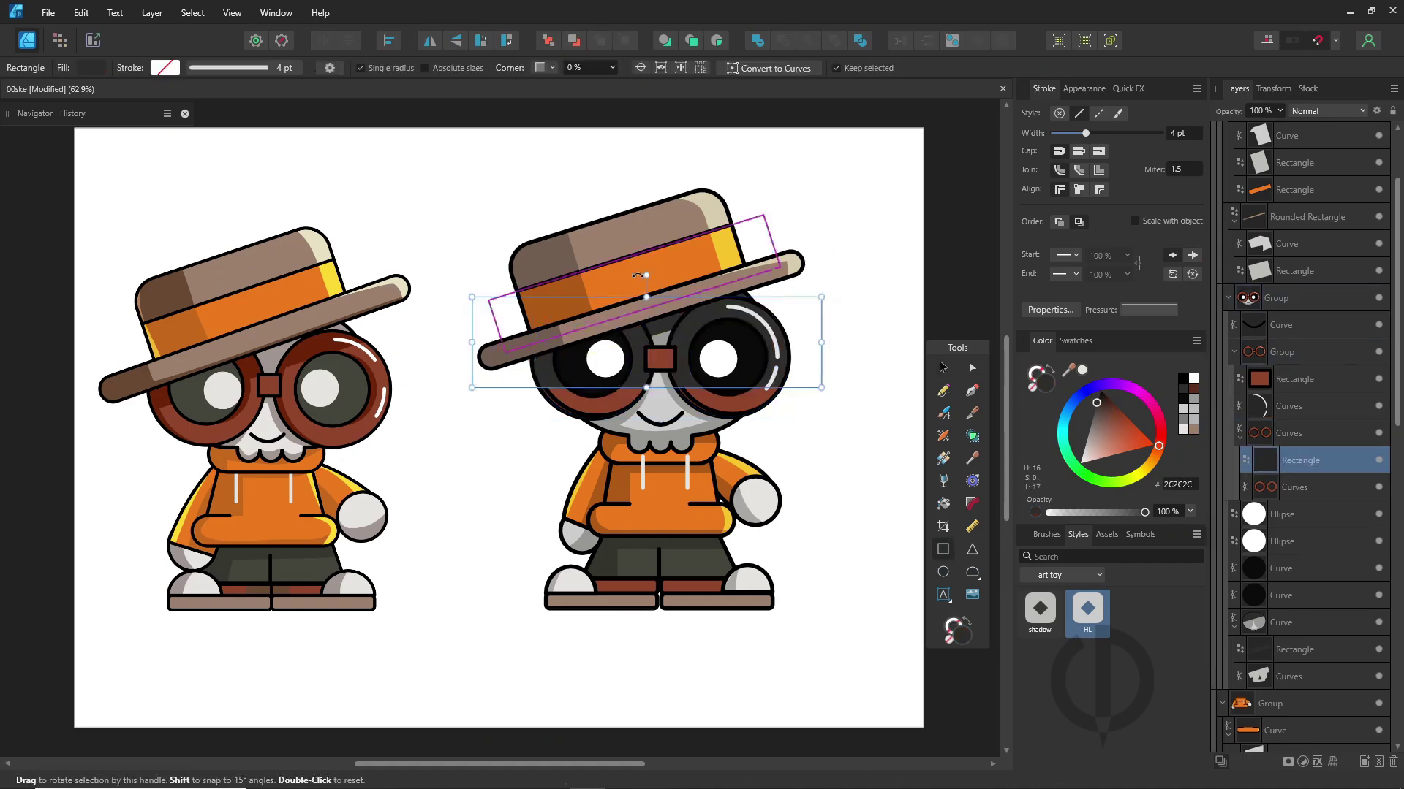
pyautogui.moveTo(678, 313); pyautogui.dragTo(686, 302)
pyautogui.click(875, 467)
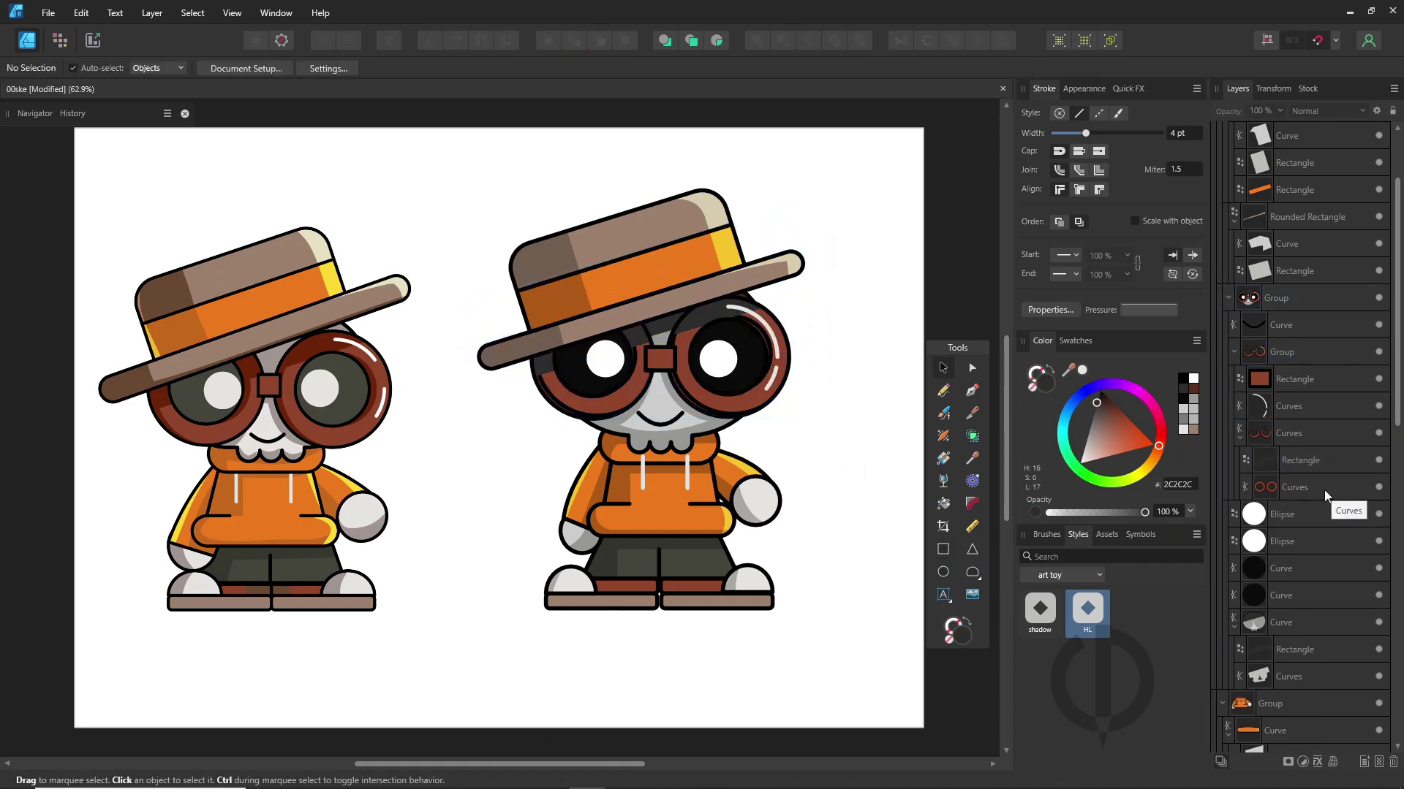
# - Adjust the left arm group so that the sleeve and hand extend slightly further out from the hoodie
pyautogui.click(577, 484)
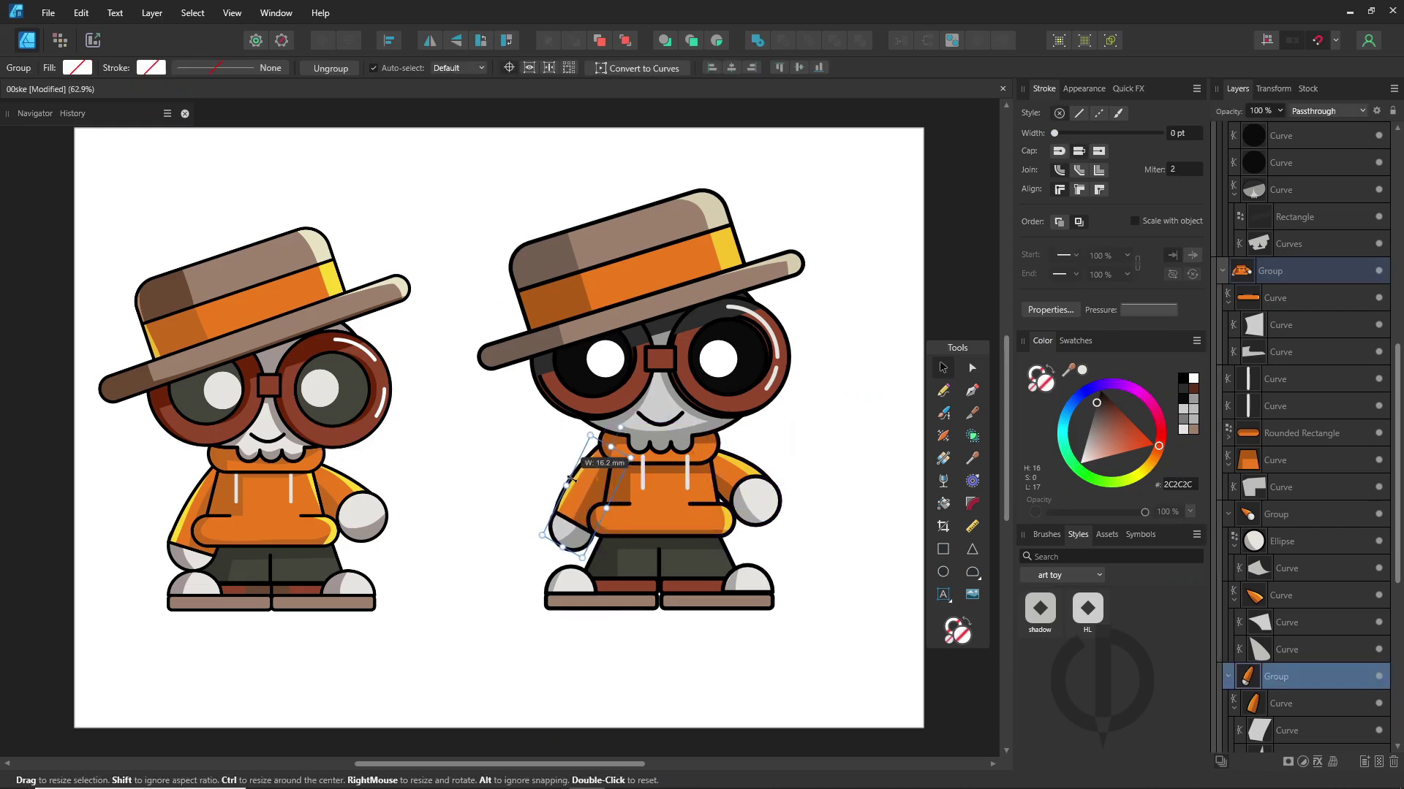
pyautogui.click(583, 547)
pyautogui.doubleClick(583, 547)
pyautogui.click(838, 367)
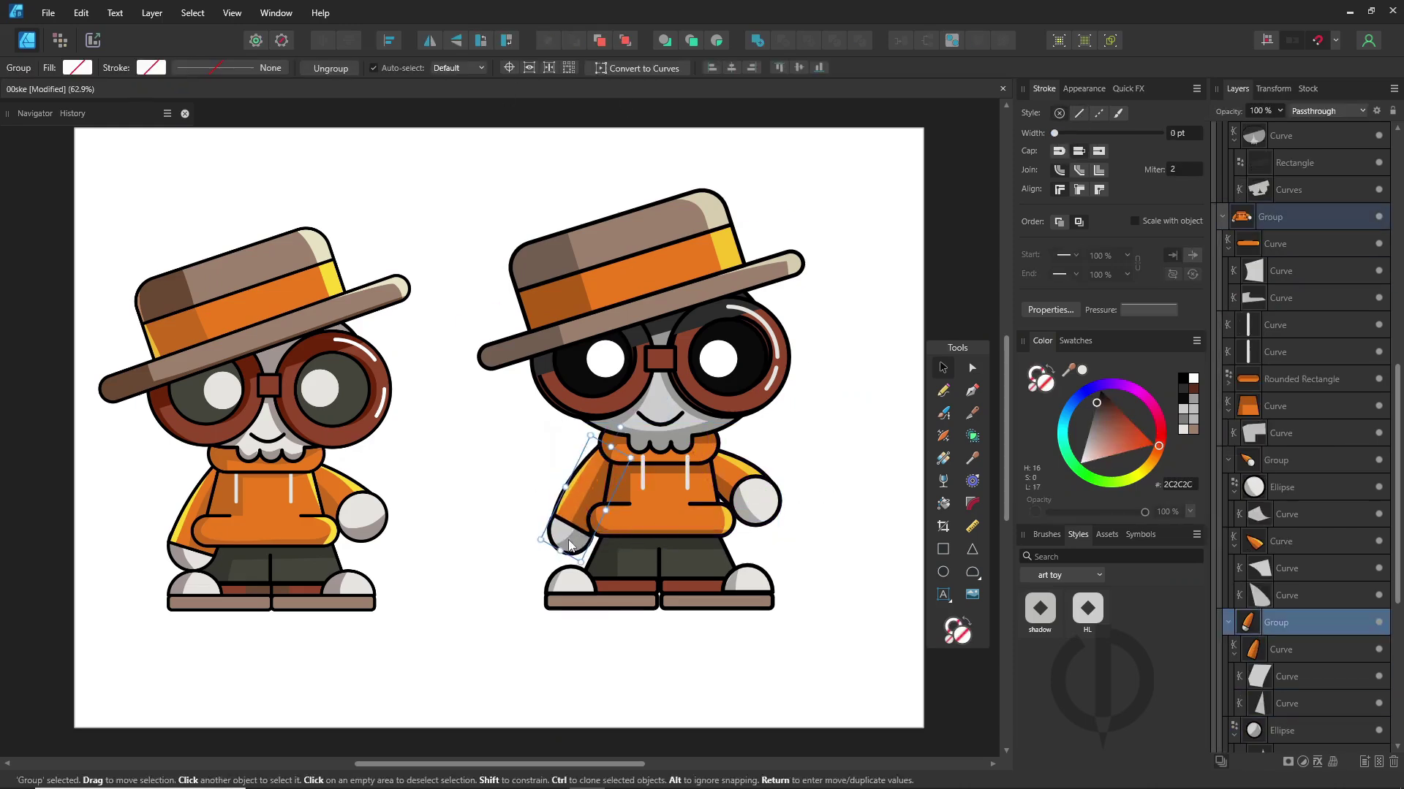